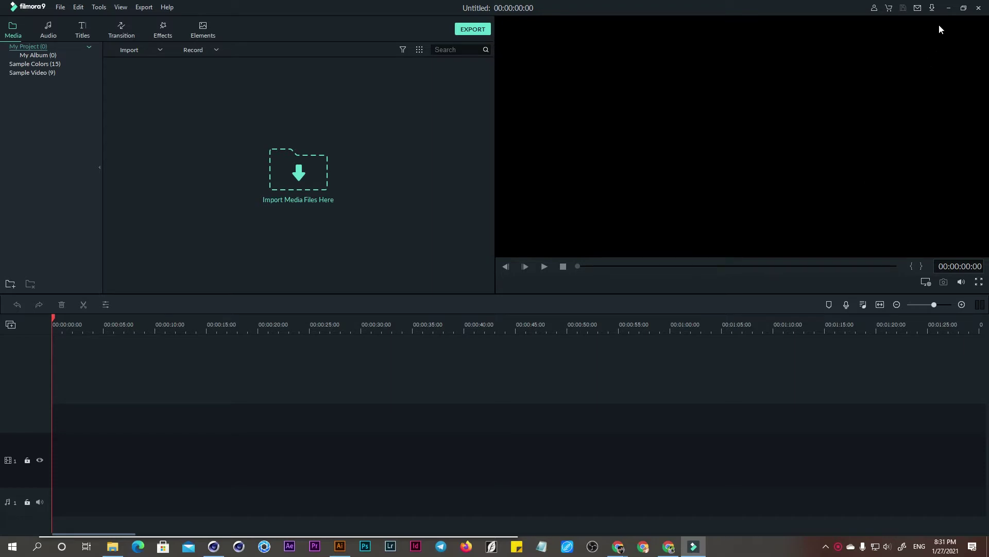
# - Switch from the empty Filmora9 project to the DISCOUNT WD40 artwork in Illustrator
pyautogui.click(949, 8)
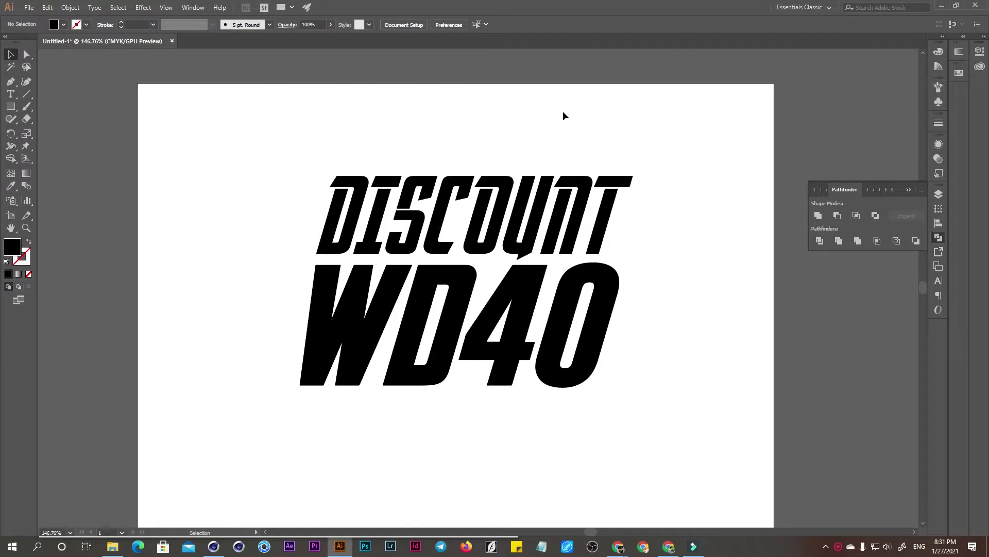
pyautogui.hotkey('ctrl', 'a')
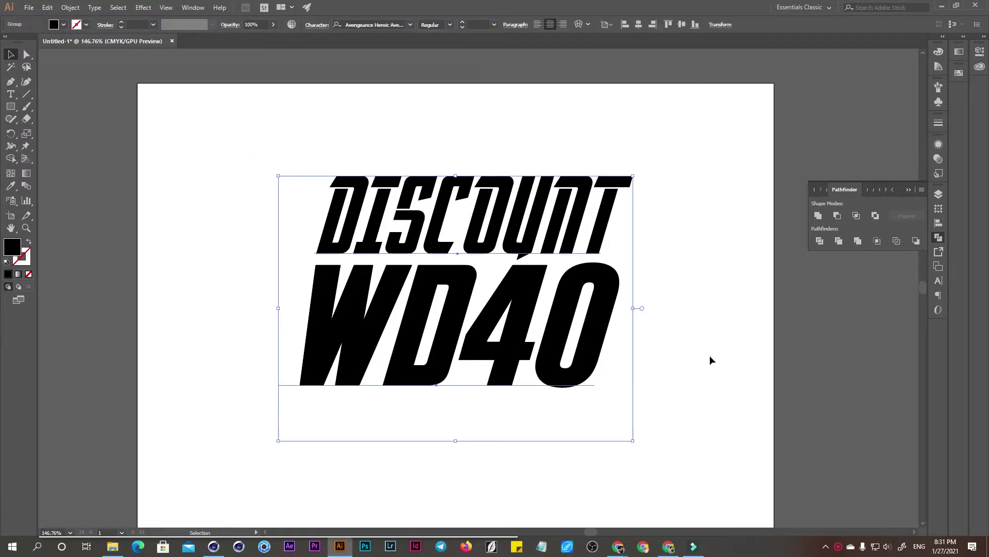
pyautogui.click(254, 117)
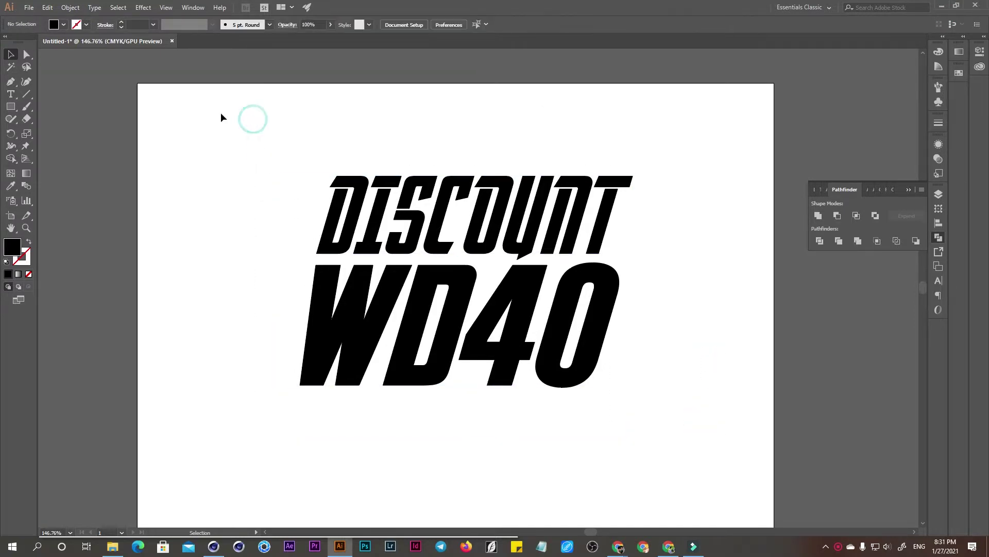
pyautogui.moveTo(223, 110); pyautogui.dragTo(361, 232)
pyautogui.moveTo(670, 269)
pyautogui.mouseDown()
pyautogui.moveTo(283, 154)
pyautogui.moveTo(680, 394)
pyautogui.mouseUp()
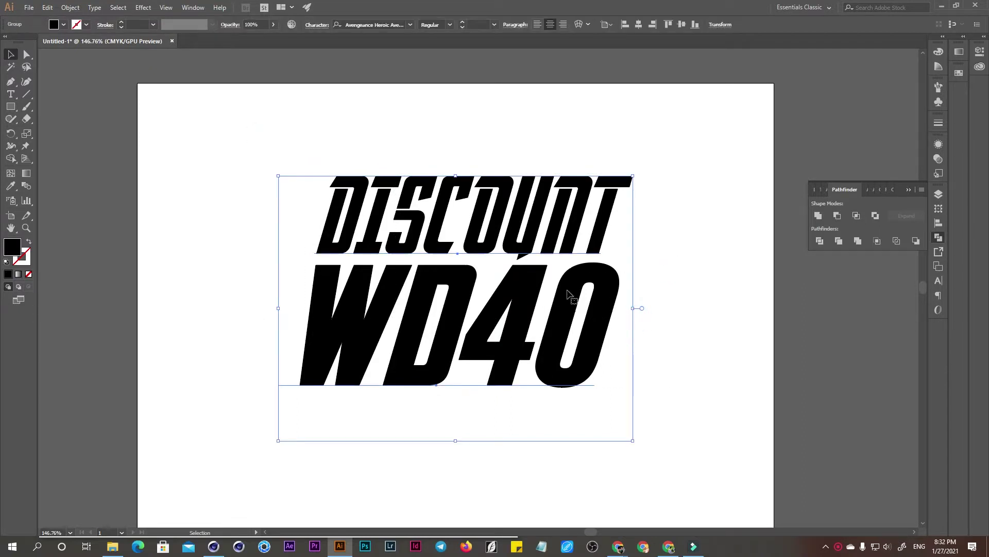
pyautogui.click(664, 254)
pyautogui.moveTo(663, 329); pyautogui.dragTo(405, 191)
pyautogui.click(351, 124)
pyautogui.hotkey('ctrl', 'v')
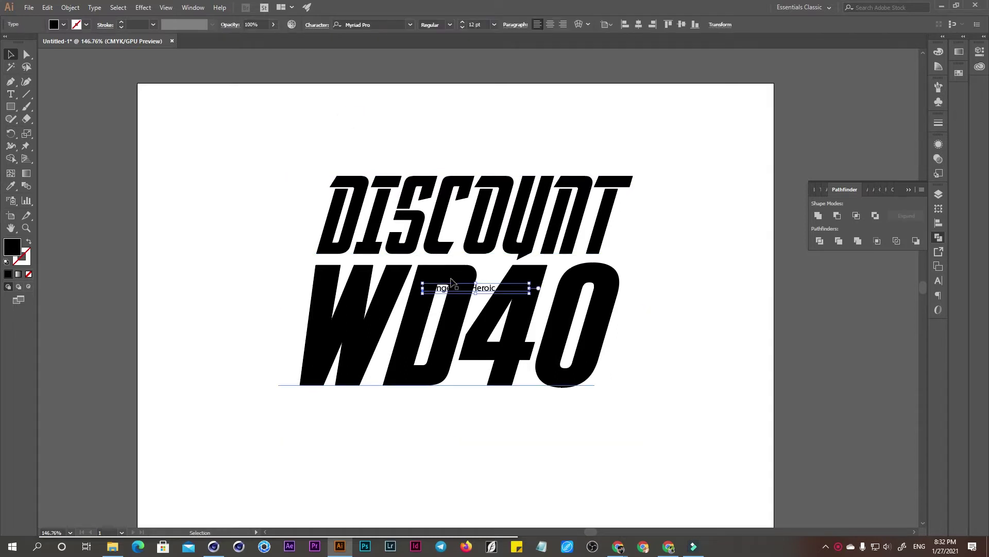
pyautogui.moveTo(480, 290)
pyautogui.mouseDown()
pyautogui.moveTo(458, 118)
pyautogui.moveTo(657, 139)
pyautogui.mouseUp()
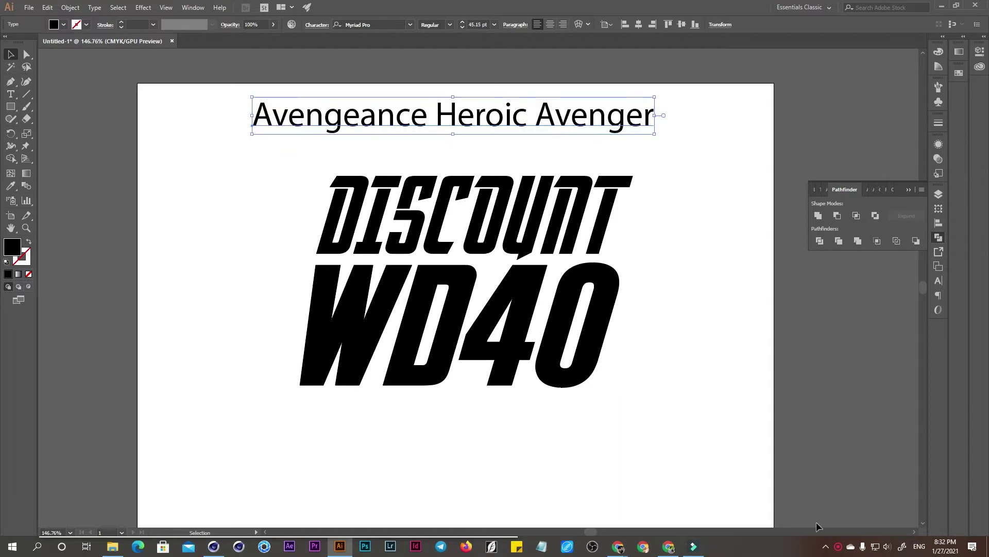
pyautogui.moveTo(550, 126); pyautogui.dragTo(551, 128)
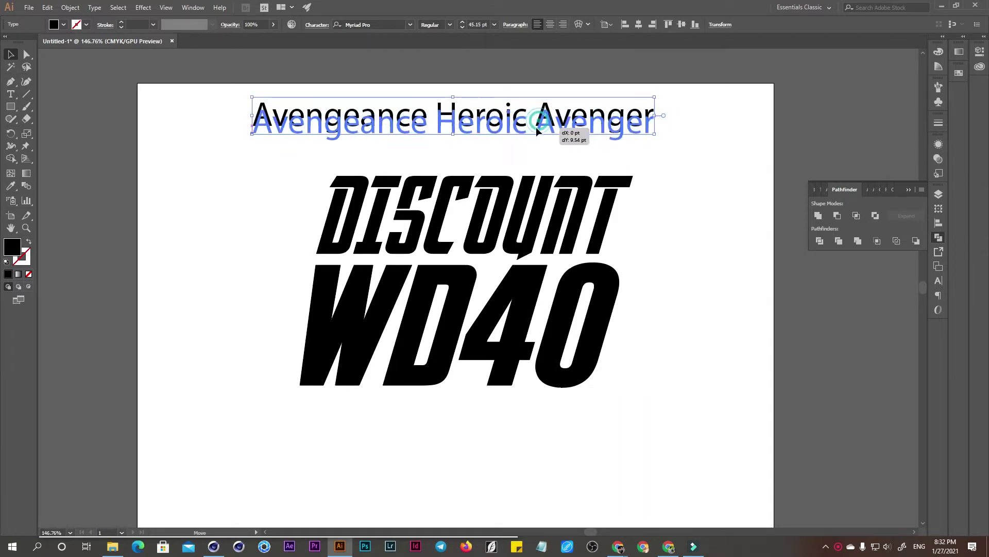
pyautogui.press('Delete')
pyautogui.press('ctrl')
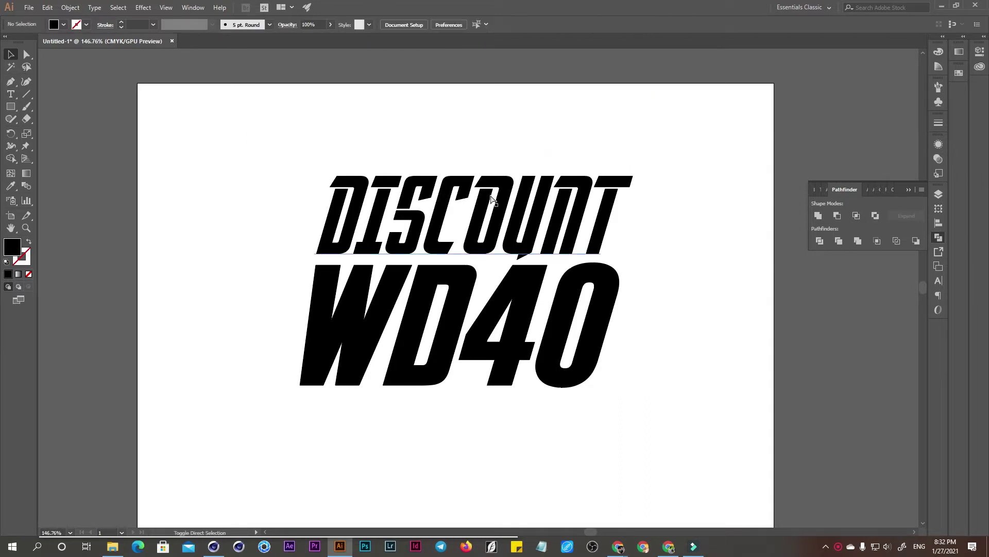
# - Save the artwork to the Desktop as WD40.ai with Illustrator 8 compatibility, accepting the legacy warning
pyautogui.hotkey('ctrl', 's')
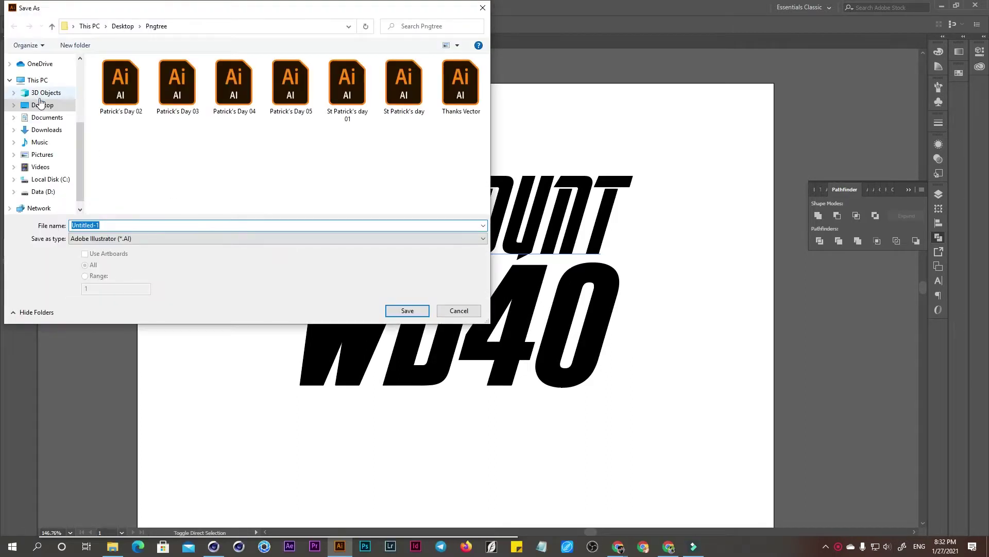
pyautogui.click(41, 106)
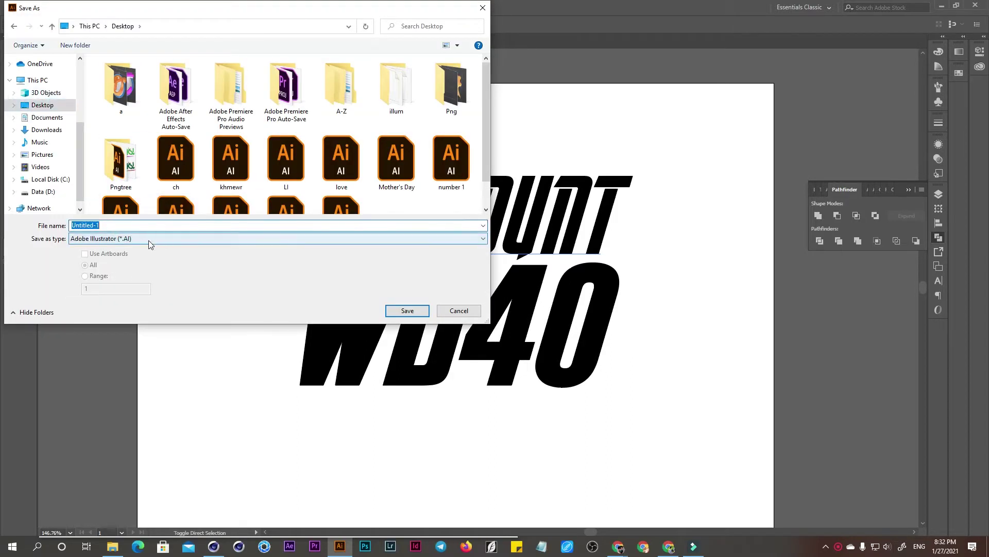
pyautogui.write('WD40')
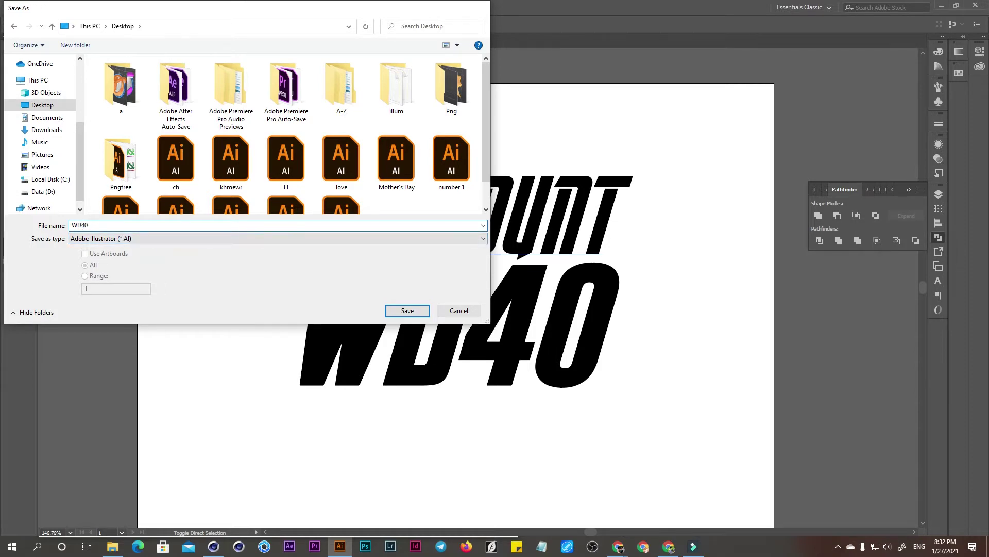
pyautogui.press('Return')
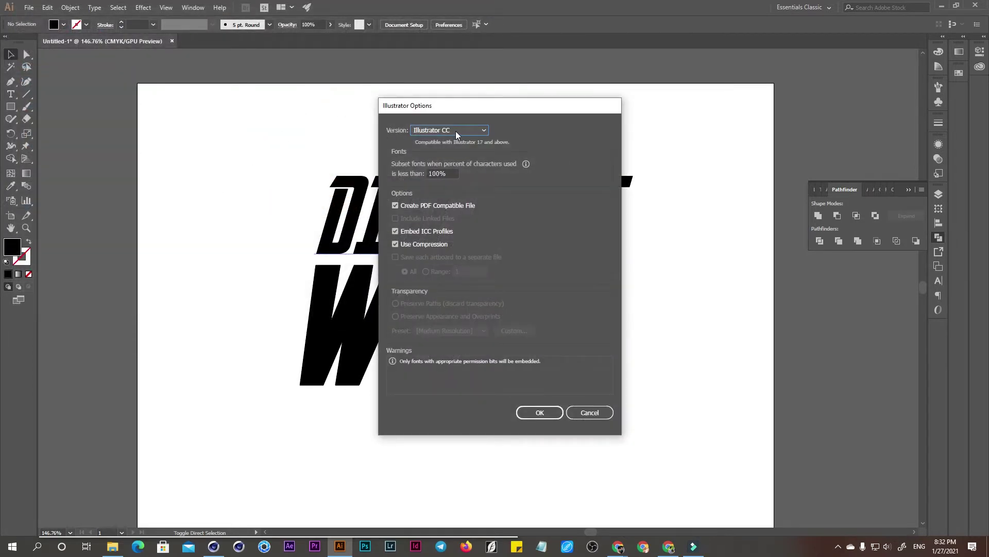
pyautogui.click(455, 131)
pyautogui.click(456, 255)
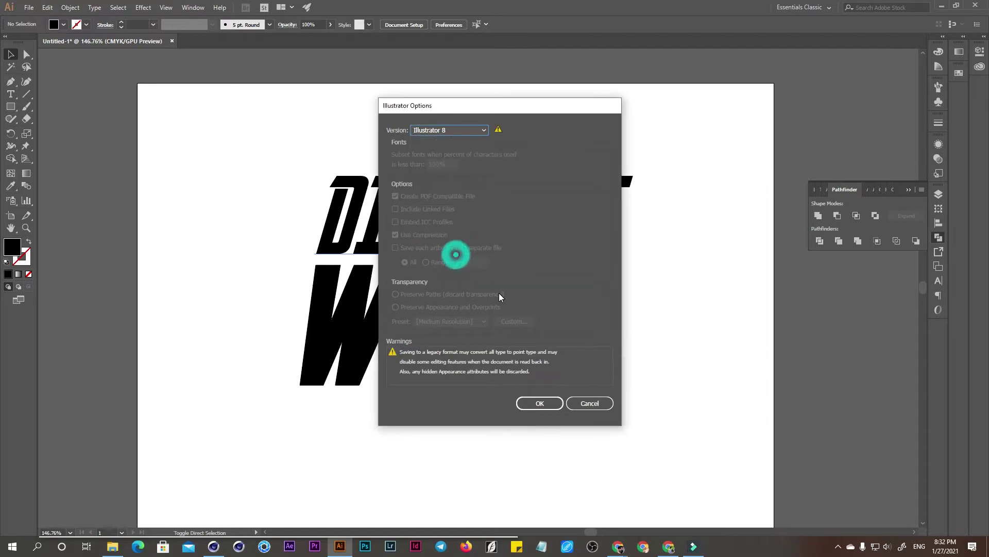
pyautogui.click(541, 404)
pyautogui.click(547, 291)
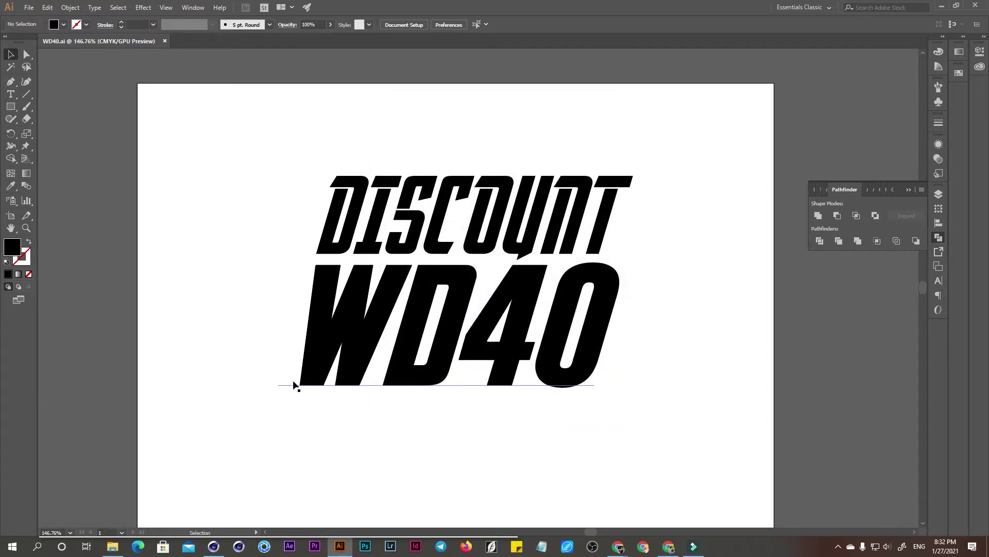
# - In Cinema 4D, set Cylinder.1's pitch rotation in the Can group to 0°
pyautogui.click(214, 546)
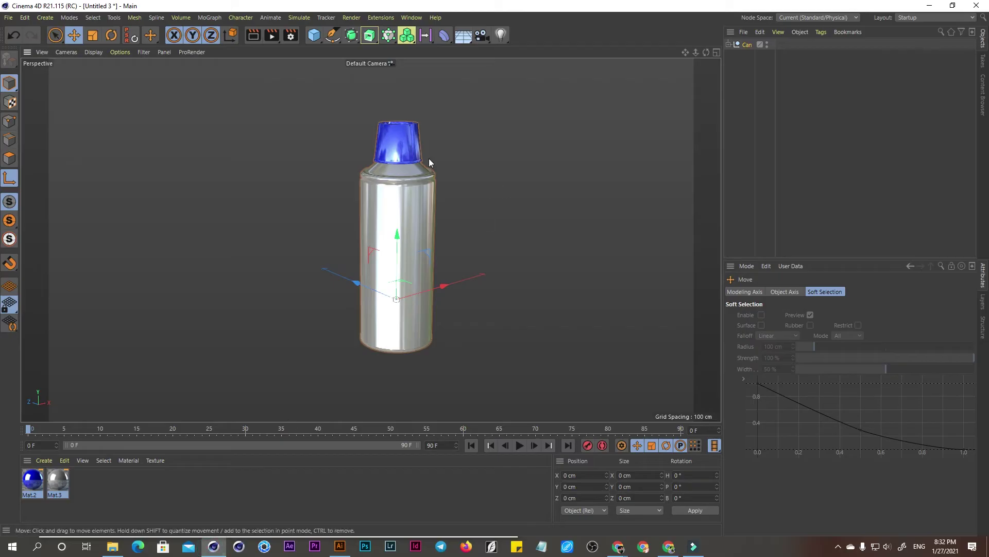
pyautogui.click(728, 44)
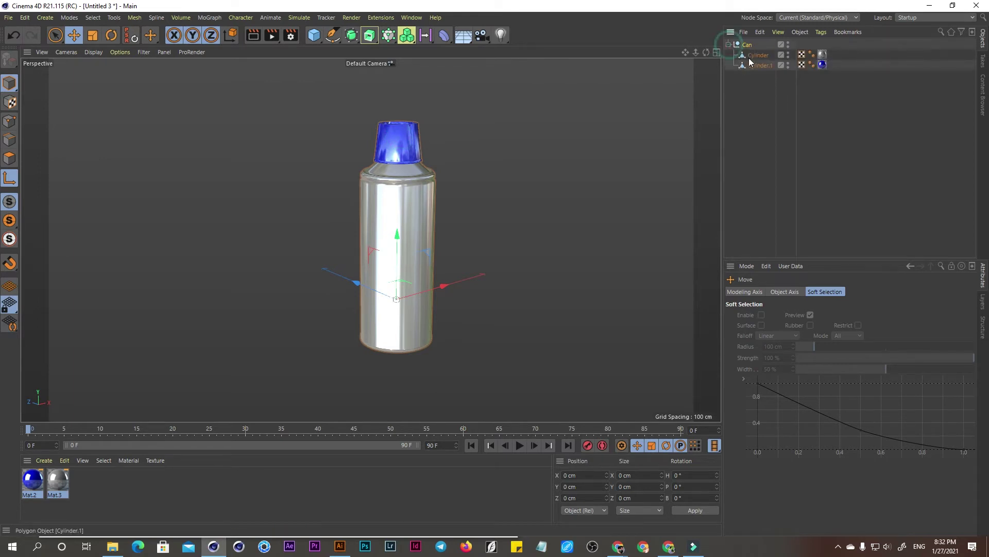
pyautogui.click(752, 66)
pyautogui.click(756, 67)
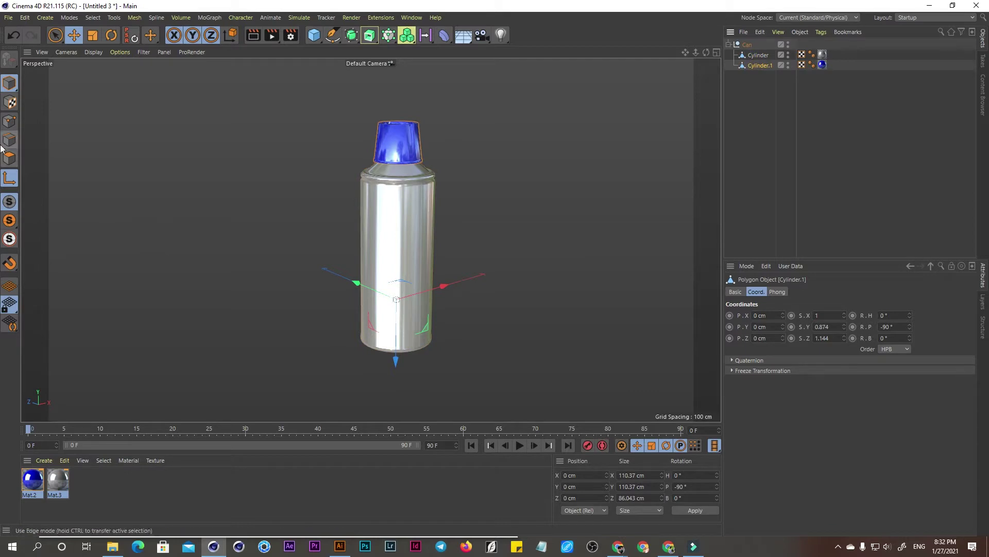
pyautogui.click(690, 487)
pyautogui.write('0')
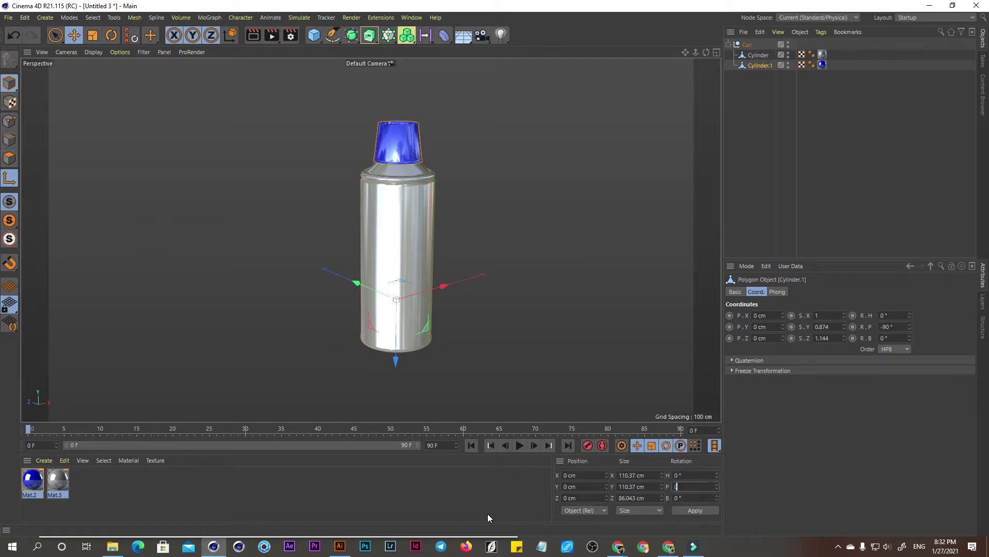
pyautogui.press('Return')
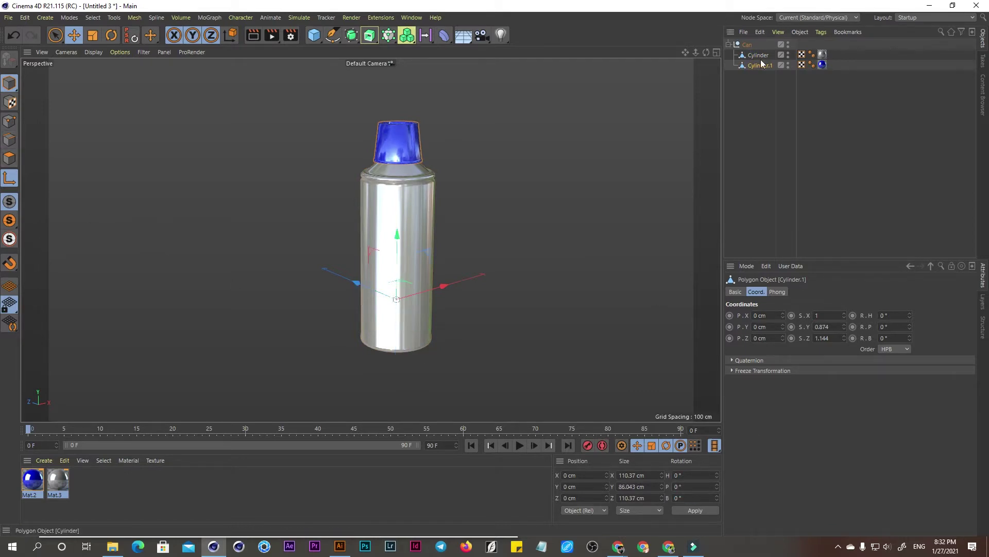
# - Set Cylinder's pitch rotation to 0°, collapse the Can group and zoom in on the can
pyautogui.click(757, 54)
pyautogui.click(695, 486)
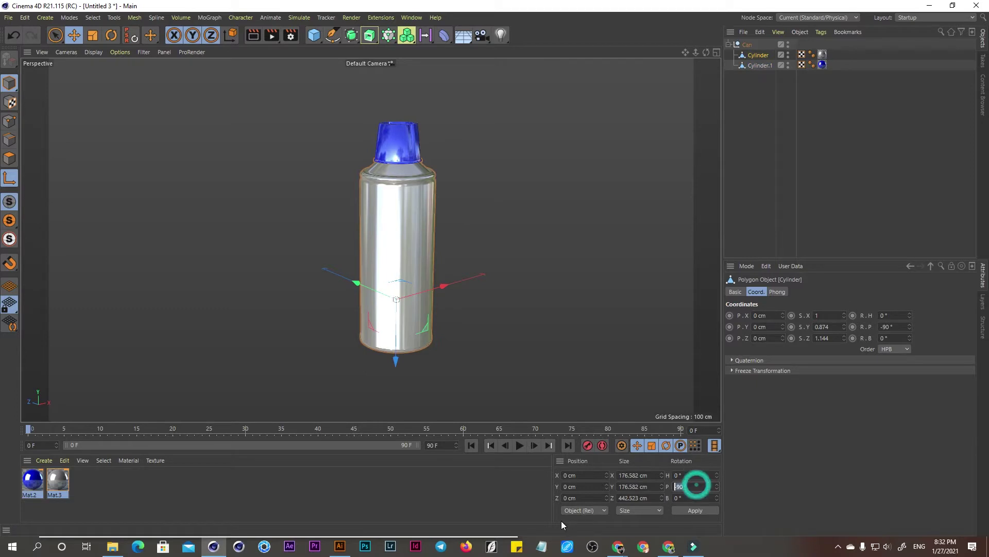
pyautogui.write('0')
pyautogui.press('Return')
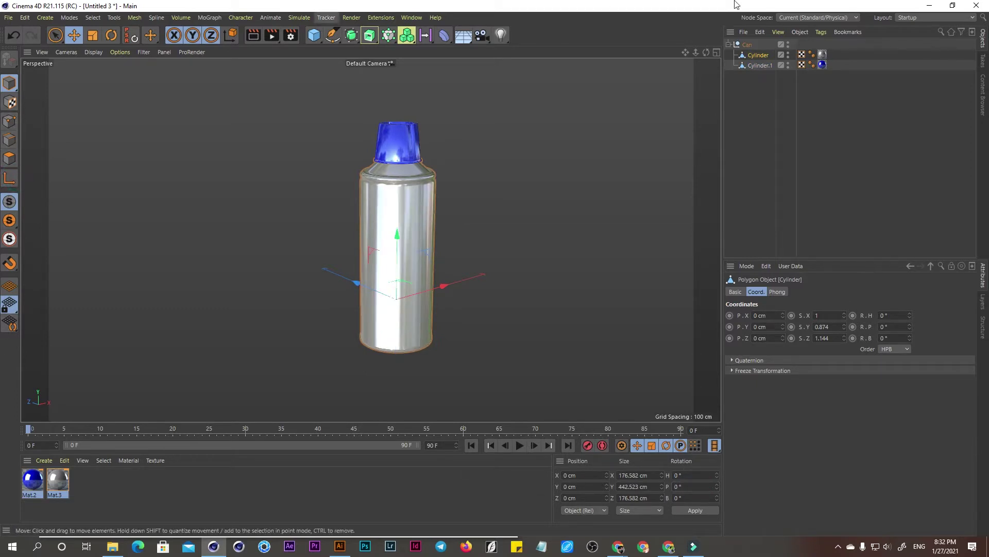
pyautogui.click(729, 44)
pyautogui.click(746, 45)
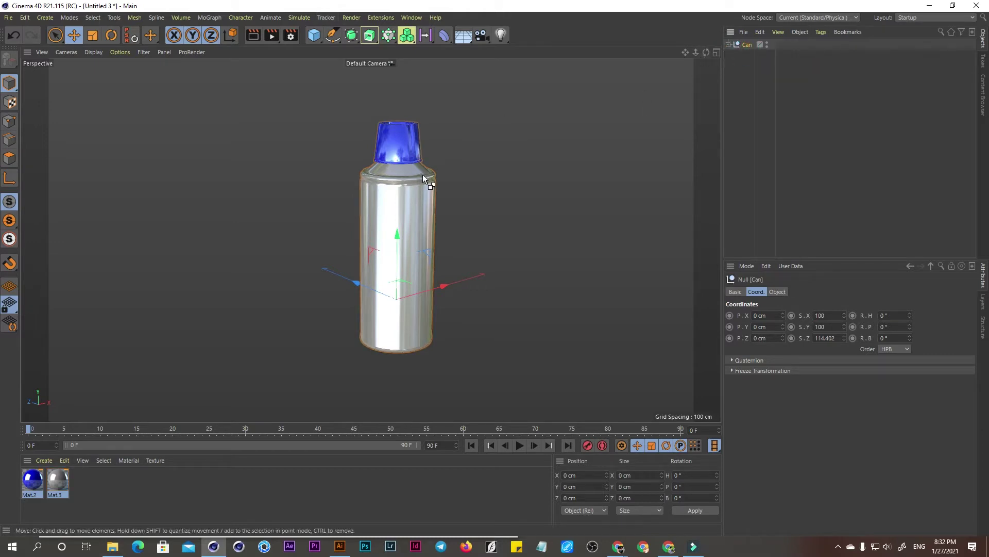
pyautogui.moveTo(696, 52)
pyautogui.mouseDown()
pyautogui.moveTo(671, 76)
pyautogui.moveTo(690, 80)
pyautogui.mouseUp()
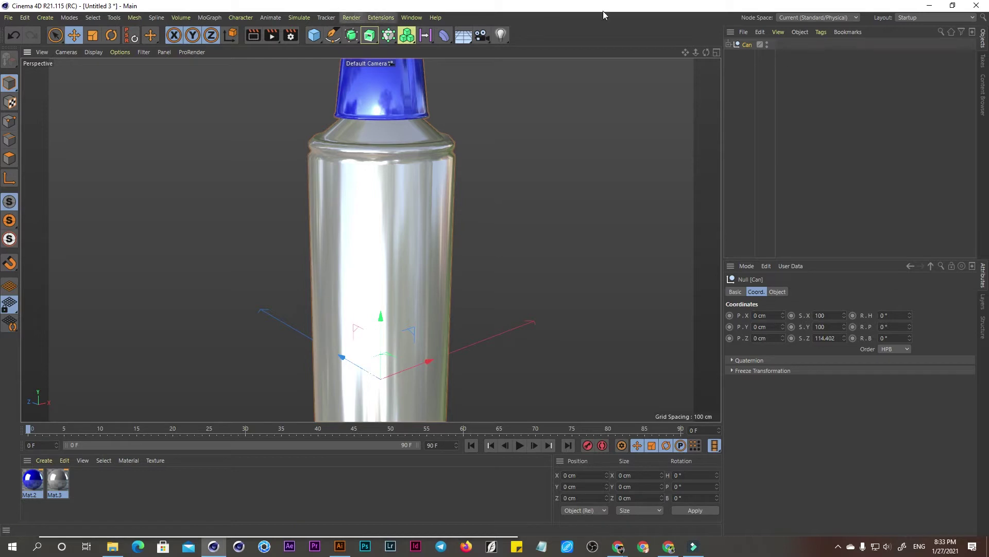
# - Use File > Merge Project to open WD40.ai from the Desktop
pyautogui.click(744, 32)
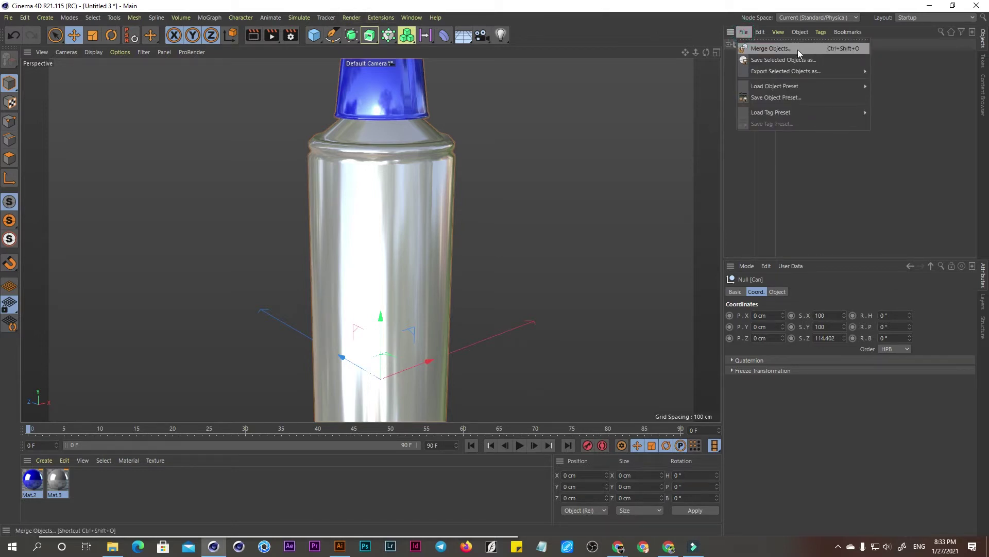
pyautogui.click(73, 81)
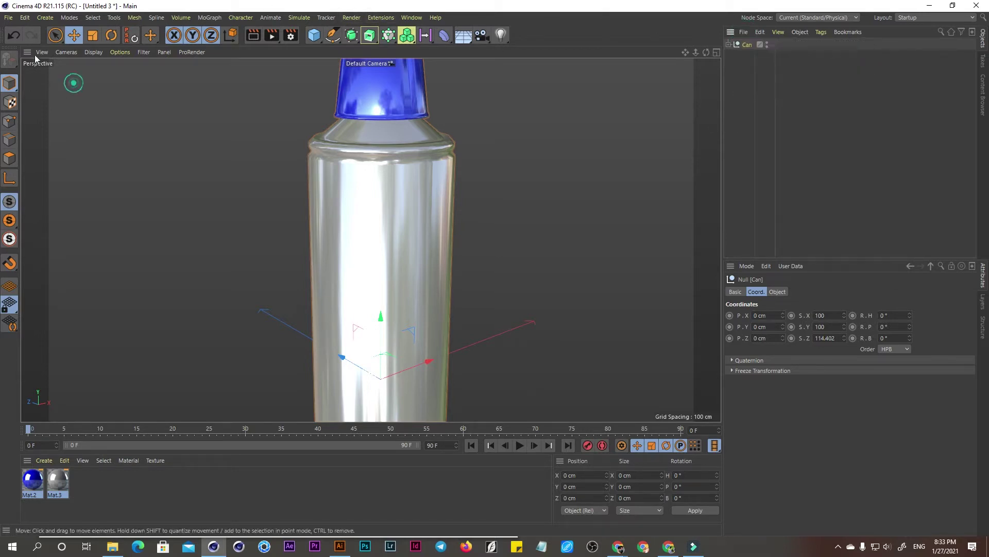
pyautogui.click(8, 18)
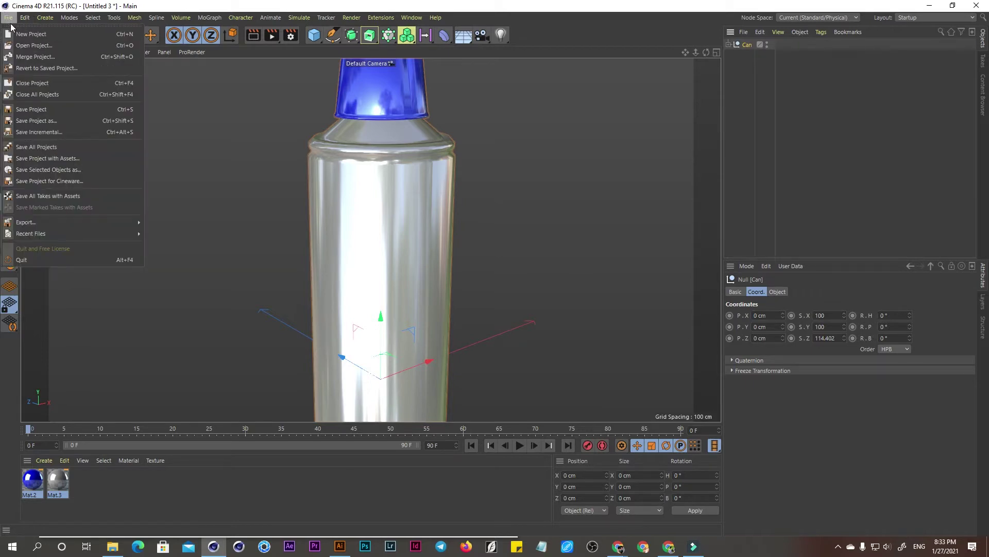
pyautogui.click(61, 55)
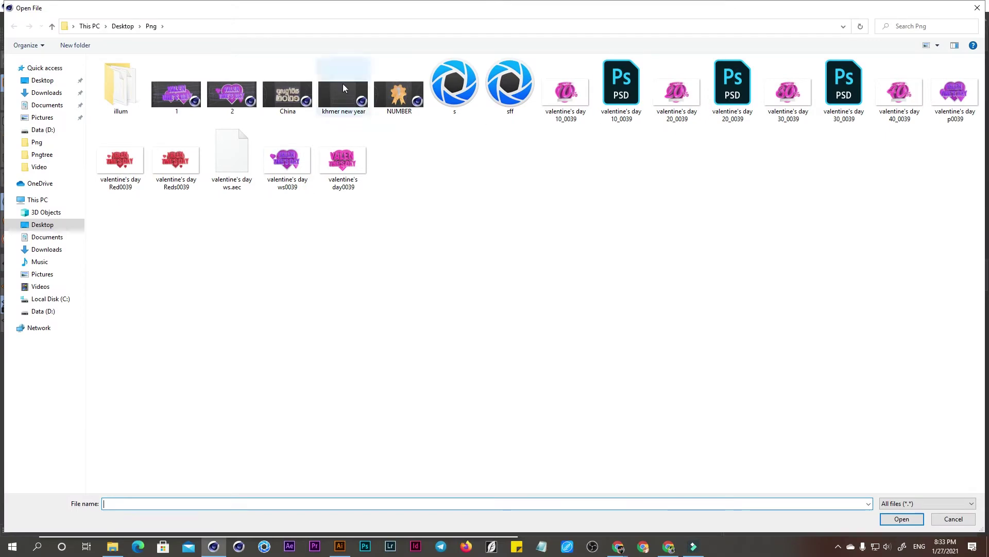
pyautogui.click(42, 80)
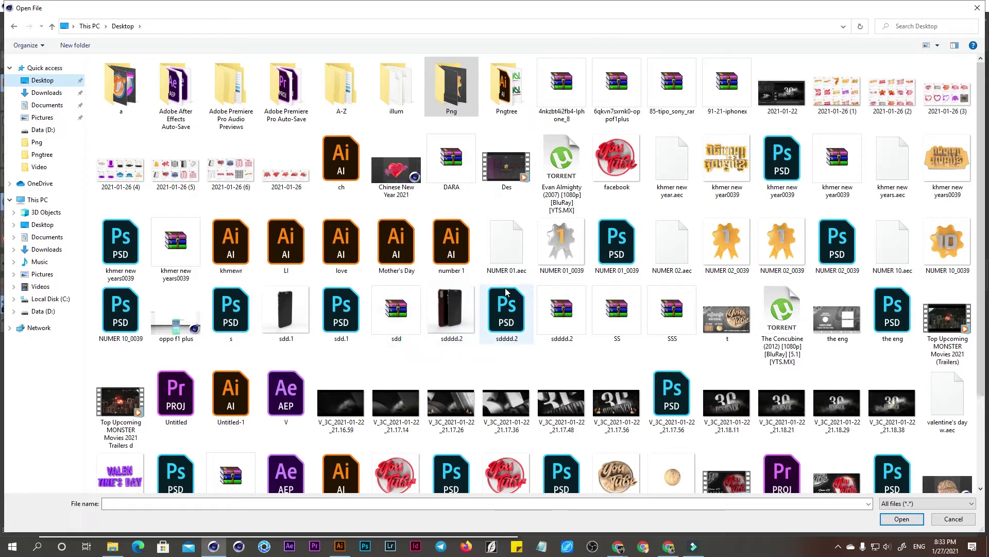
pyautogui.click(464, 264)
pyautogui.write('w')
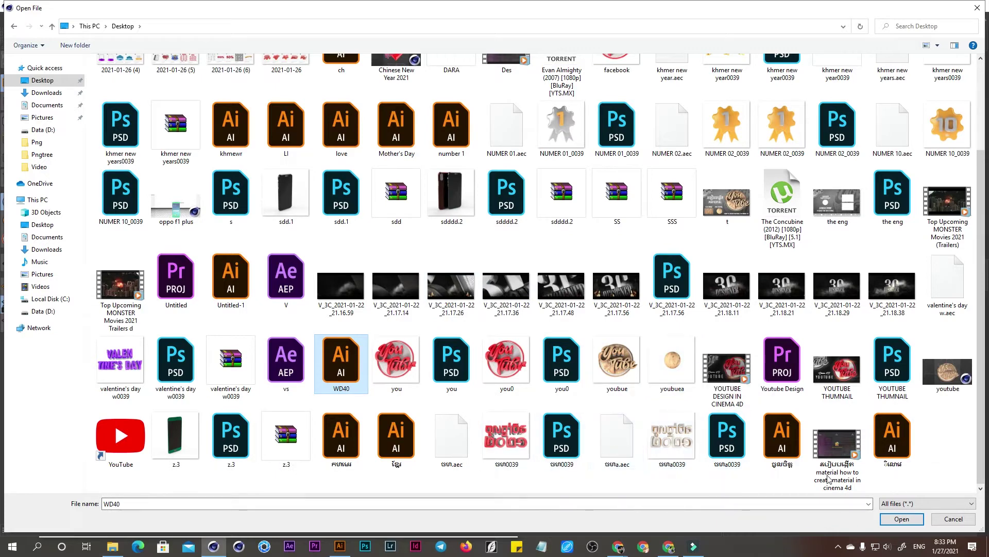
pyautogui.click(918, 519)
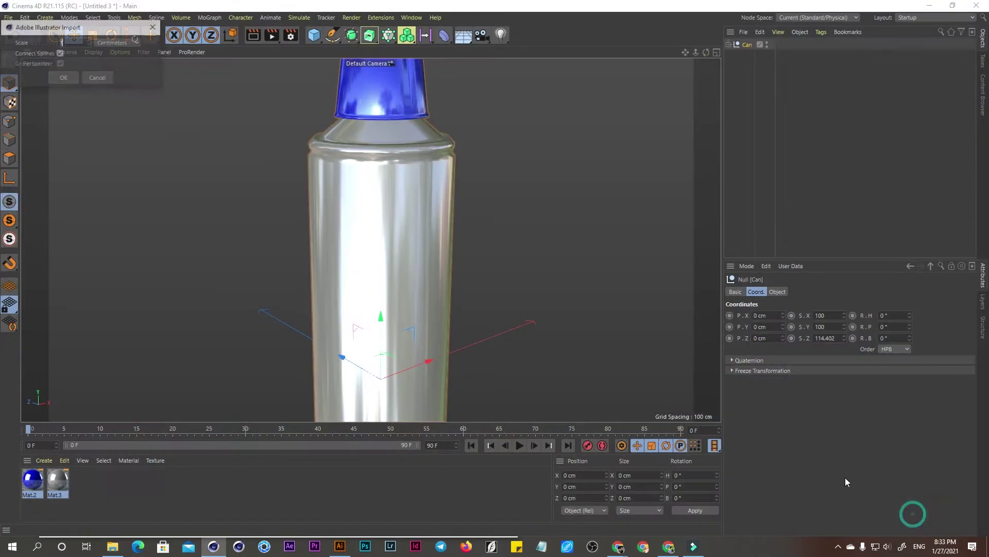
# - Accept the Illustrator import settings and set the WD40 group's X and Y positions to 0
pyautogui.click(64, 79)
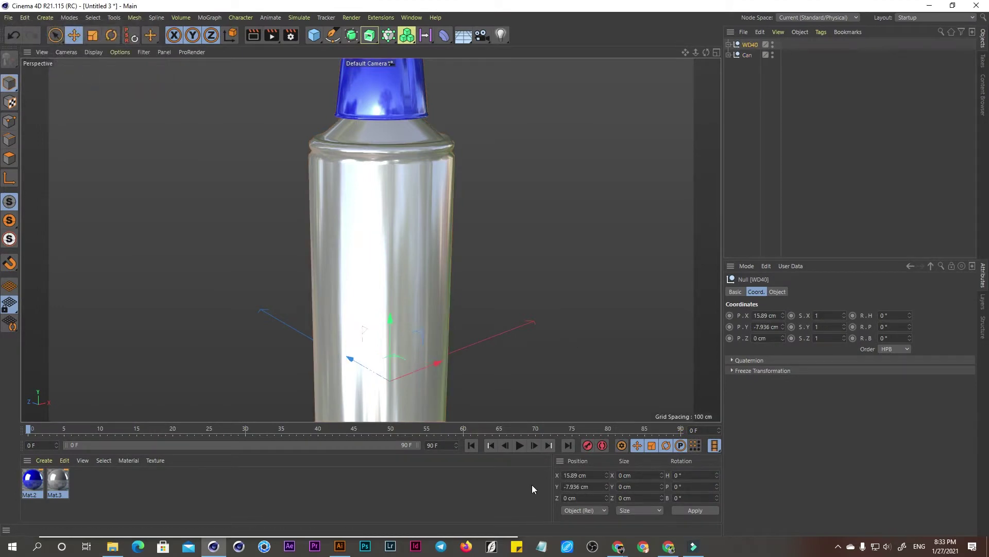
pyautogui.click(592, 486)
pyautogui.write('0')
pyautogui.click(592, 474)
pyautogui.write('0')
pyautogui.click(690, 510)
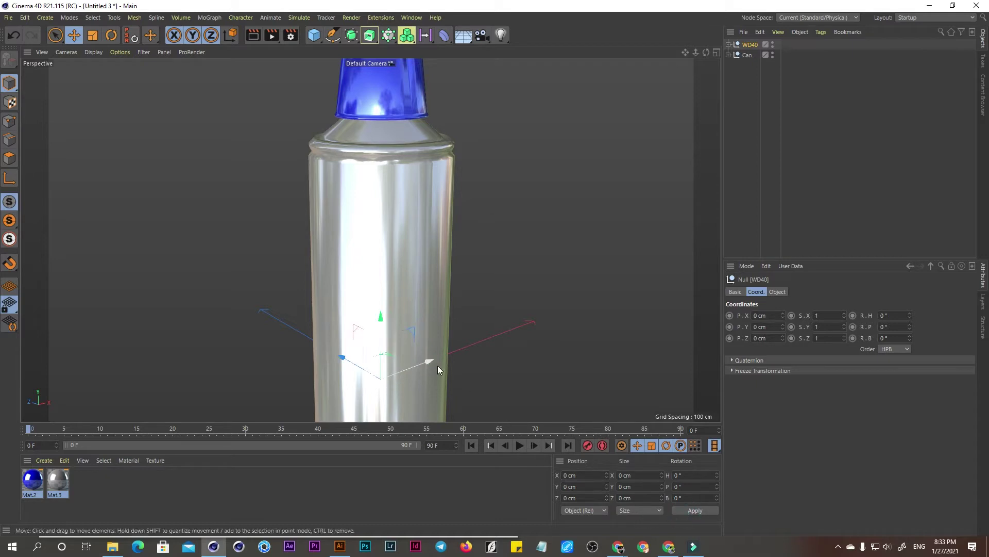
pyautogui.moveTo(684, 57); pyautogui.dragTo(658, 45)
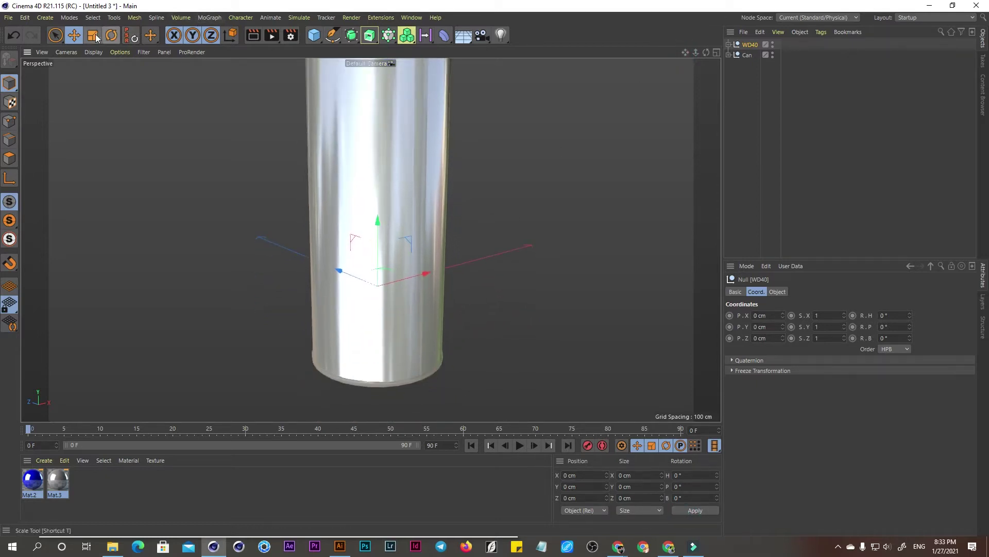
# - Enlarge the DISCOUNT WD40 outline with the Scale tool
pyautogui.click(93, 35)
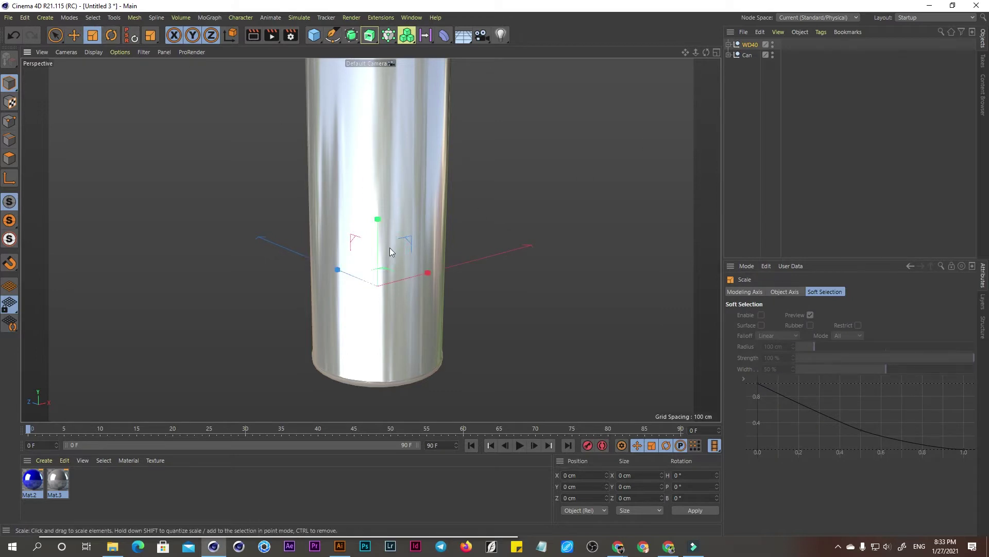
pyautogui.moveTo(424, 237)
pyautogui.mouseDown()
pyautogui.moveTo(427, 227)
pyautogui.moveTo(320, 301)
pyautogui.mouseUp()
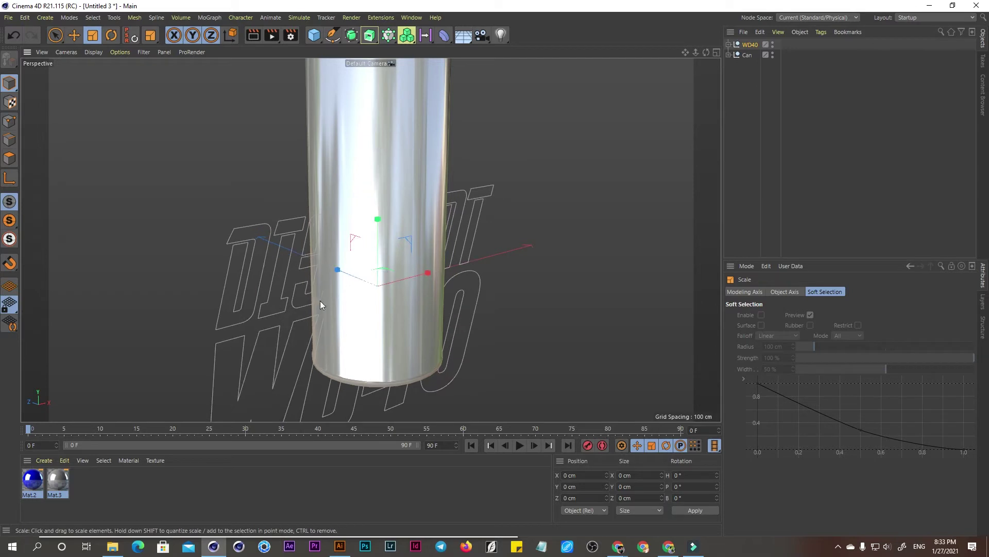
pyautogui.moveTo(379, 246); pyautogui.dragTo(712, 110)
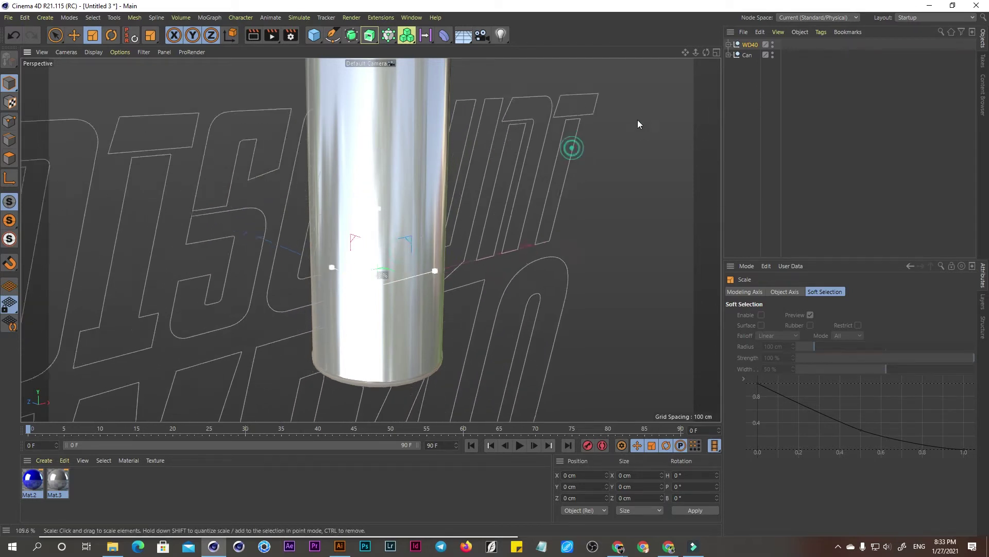
pyautogui.click(728, 45)
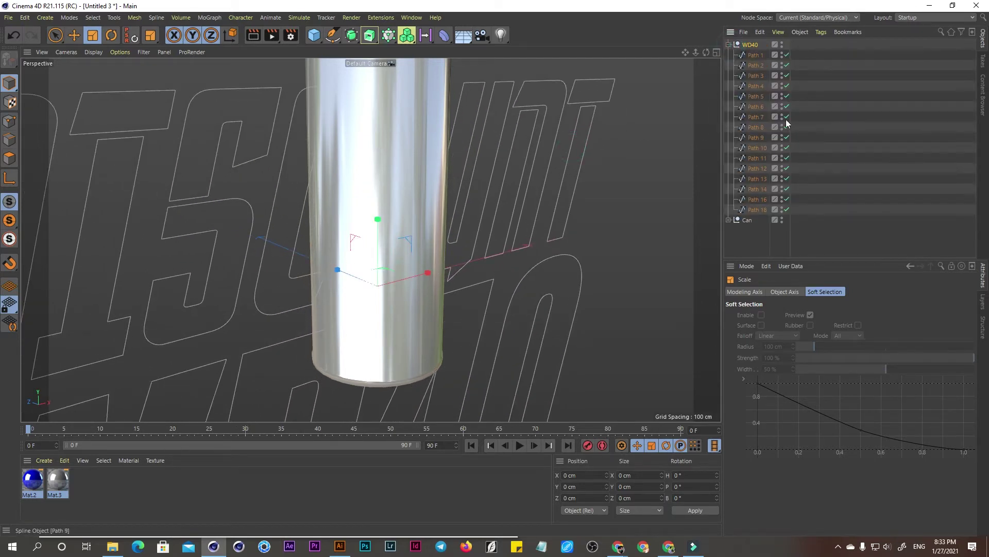
pyautogui.click(728, 45)
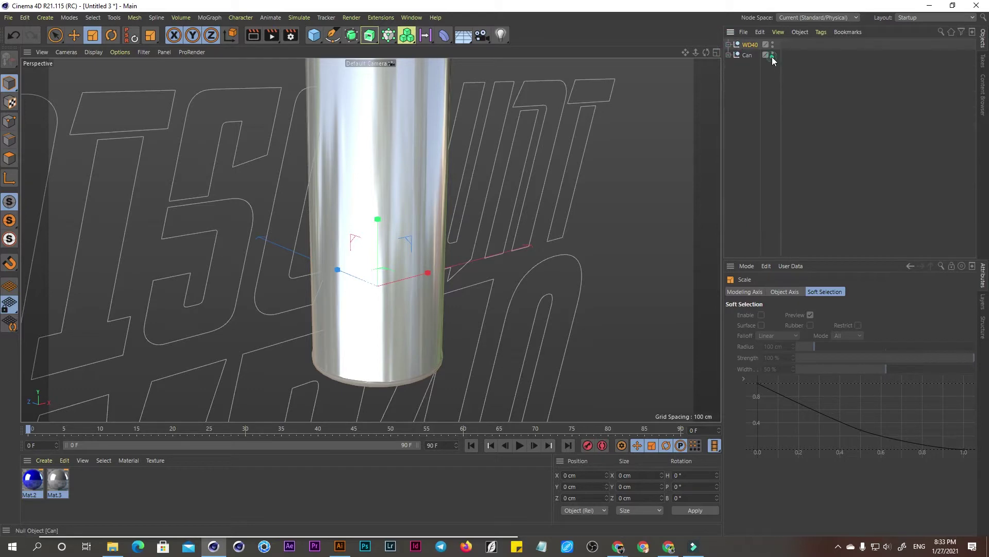
# - Hide the Can in the editor and orbit to a frontal view of the lettering
pyautogui.click(772, 54)
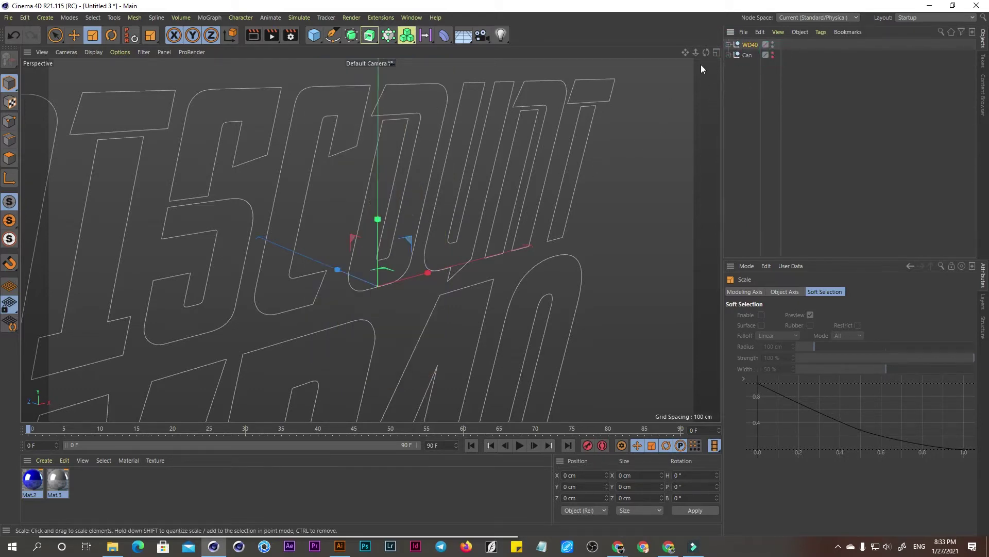
pyautogui.keyDown('alt'); pyautogui.moveTo(701, 64); pyautogui.dragTo(691, 53); pyautogui.keyUp('alt')
pyautogui.keyDown('alt'); pyautogui.moveTo(592, 150); pyautogui.dragTo(536, 116); pyautogui.keyUp('alt')
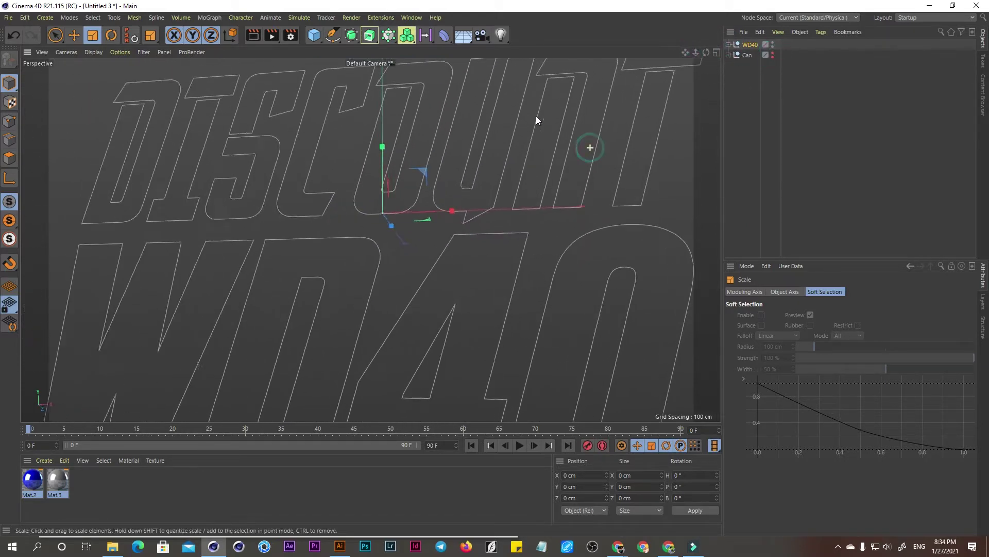
pyautogui.moveTo(688, 50); pyautogui.dragTo(697, 52)
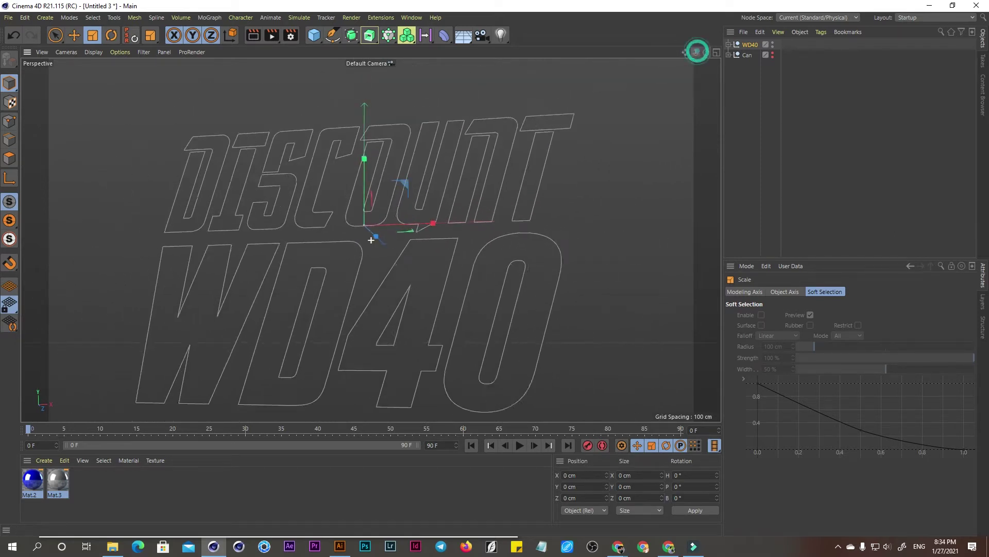
pyautogui.scroll(-4, 371, 240)
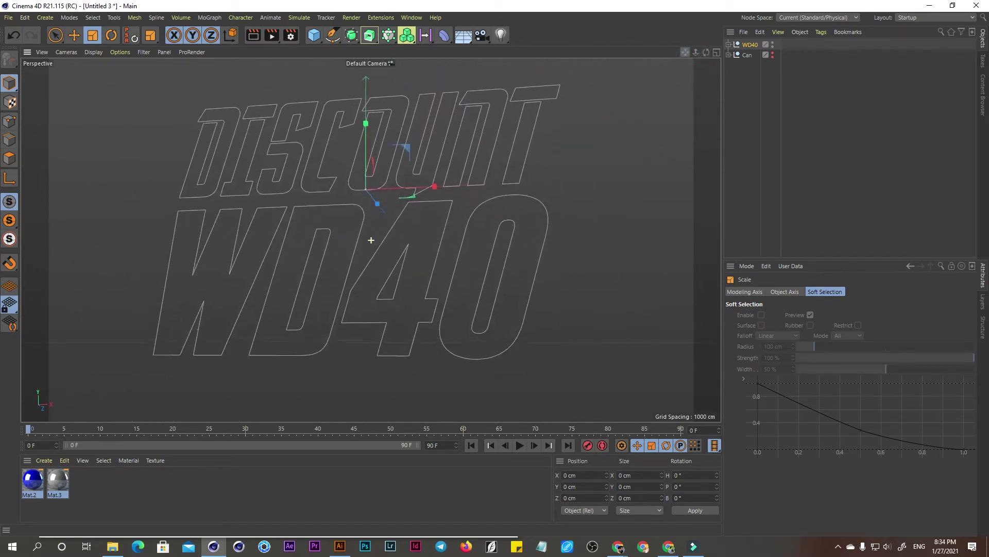
pyautogui.keyDown('alt'); pyautogui.moveTo(516, 178); pyautogui.dragTo(511, 211); pyautogui.keyUp('alt')
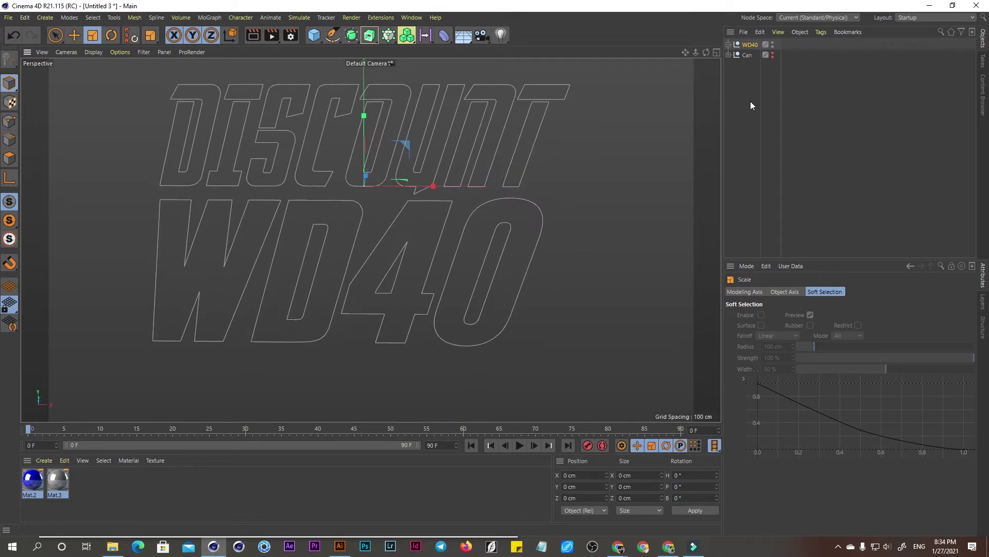
# - Connect the W, D, 4 and 0 outlines (Paths 13, 14, 16, 18) into one WD40 spline
pyautogui.click(728, 45)
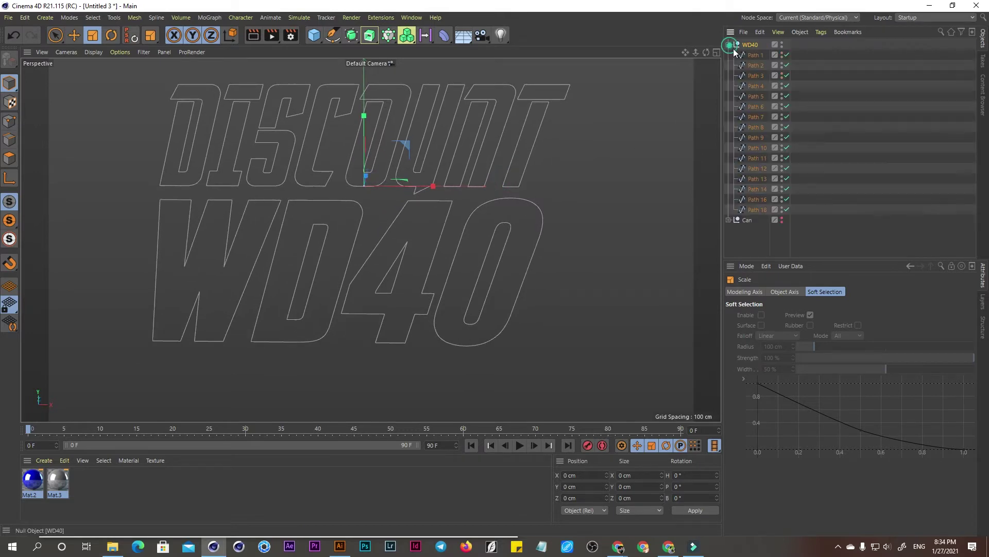
pyautogui.click(754, 210)
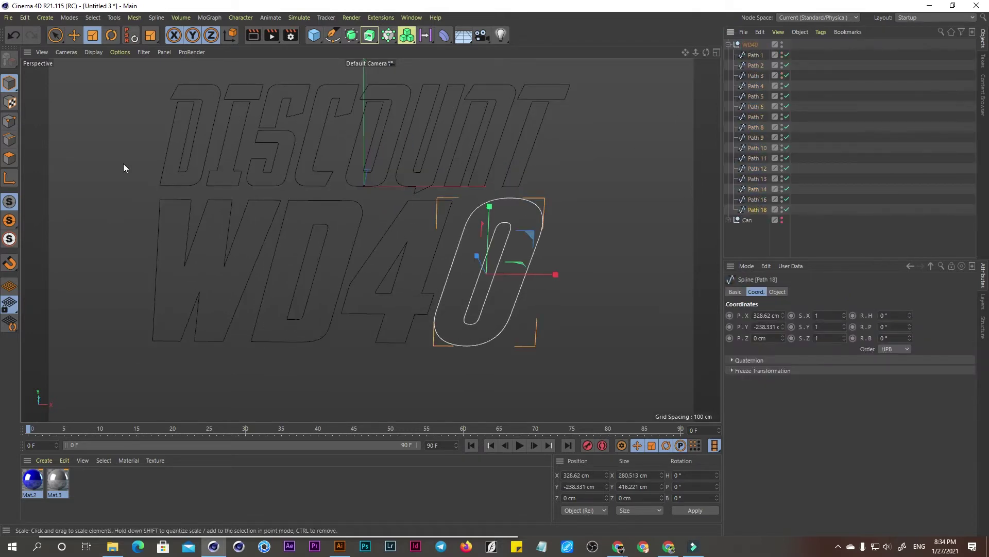
pyautogui.click(74, 36)
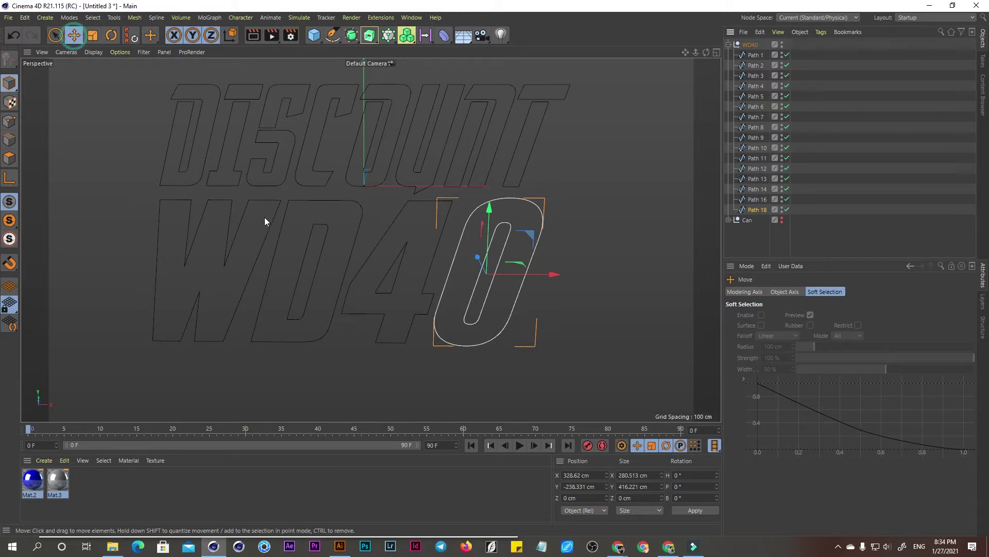
pyautogui.keyDown('shift'); pyautogui.click(364, 258); pyautogui.keyUp('shift')
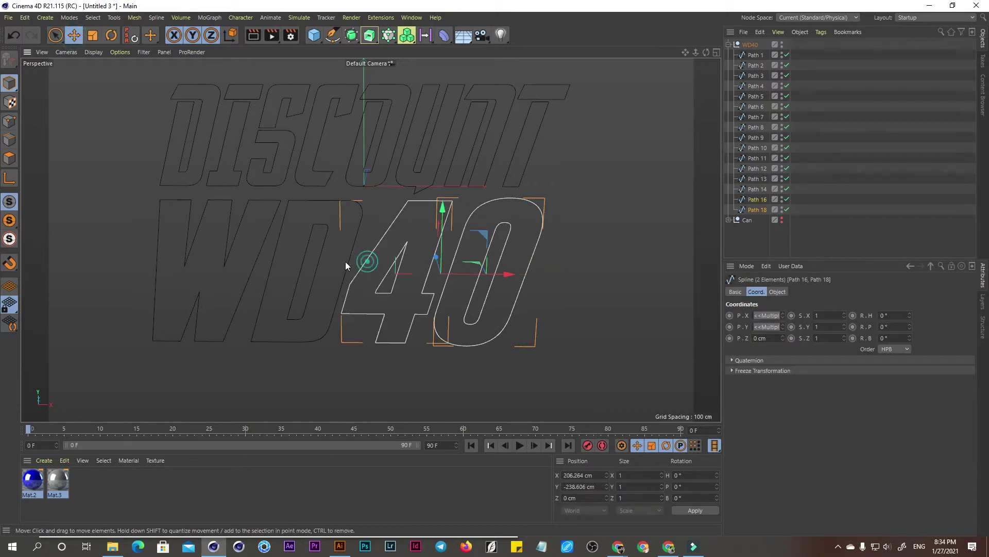
pyautogui.keyDown('shift'); pyautogui.click(264, 308); pyautogui.keyUp('shift')
pyautogui.keyDown('shift'); pyautogui.click(203, 295); pyautogui.keyUp('shift')
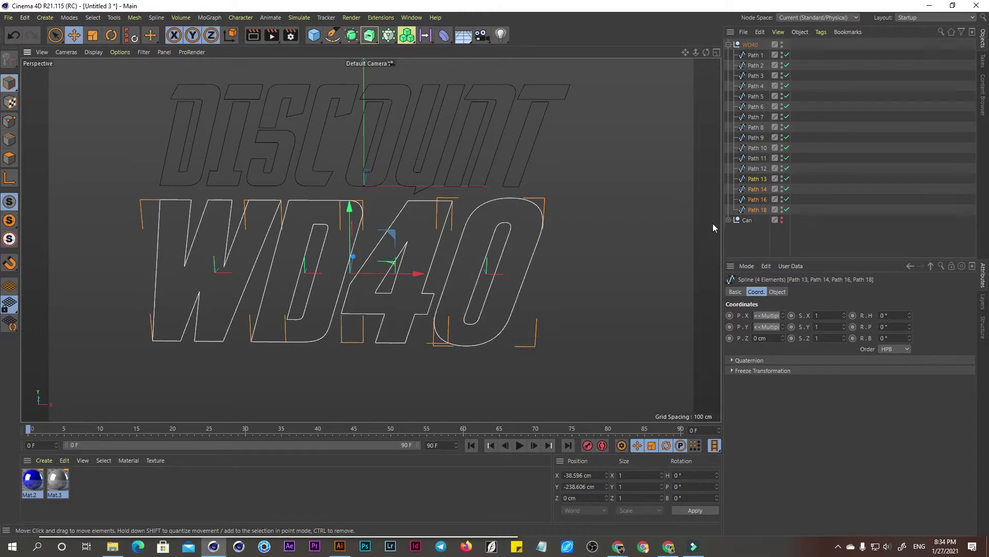
pyautogui.rightClick(759, 190)
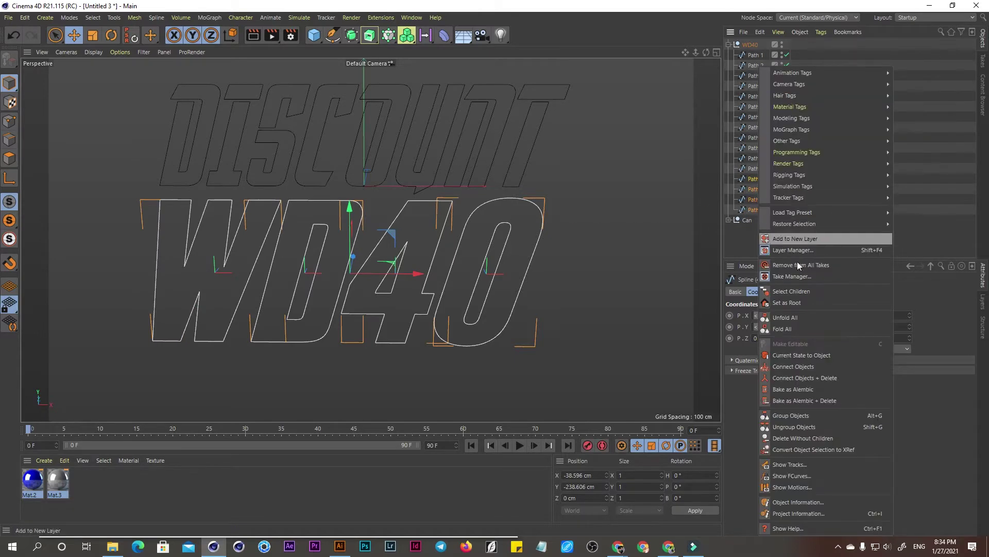
pyautogui.click(827, 379)
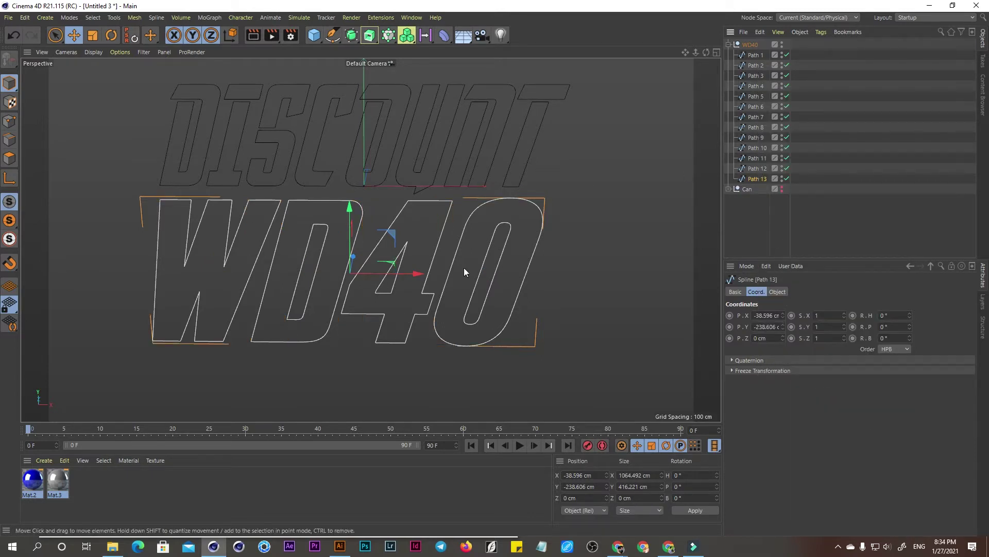
# - Connect Paths 1–12 into one DISCOUNT spline, then select Path 1 with Path 13
pyautogui.click(766, 168)
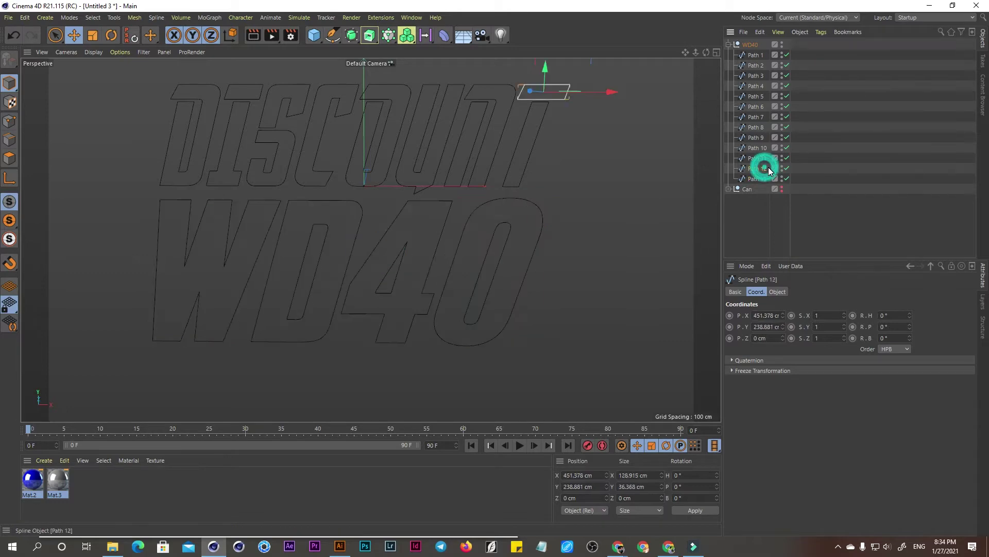
pyautogui.keyDown('shift'); pyautogui.click(757, 55); pyautogui.keyUp('shift')
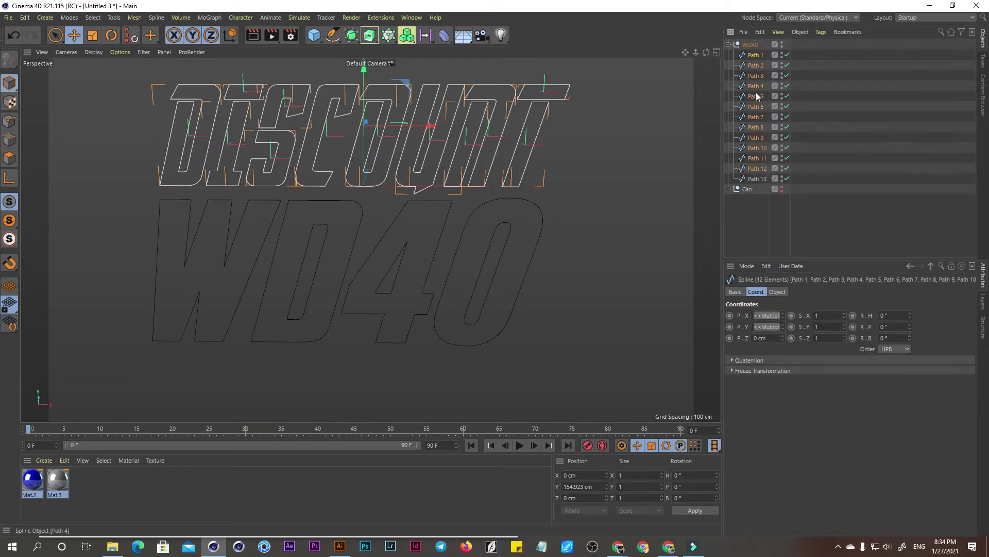
pyautogui.rightClick(759, 135)
pyautogui.click(833, 379)
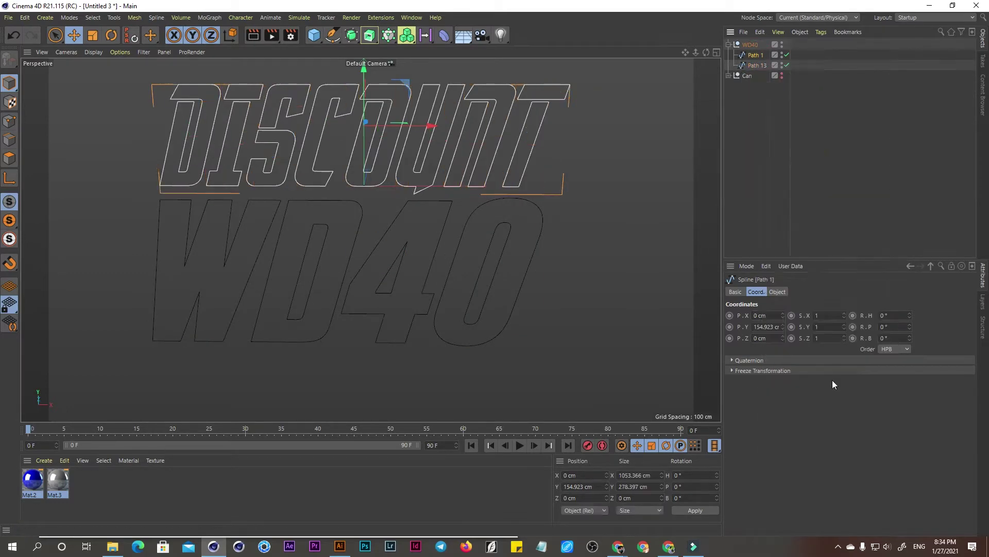
pyautogui.keyDown('shift'); pyautogui.click(756, 66); pyautogui.keyUp('shift')
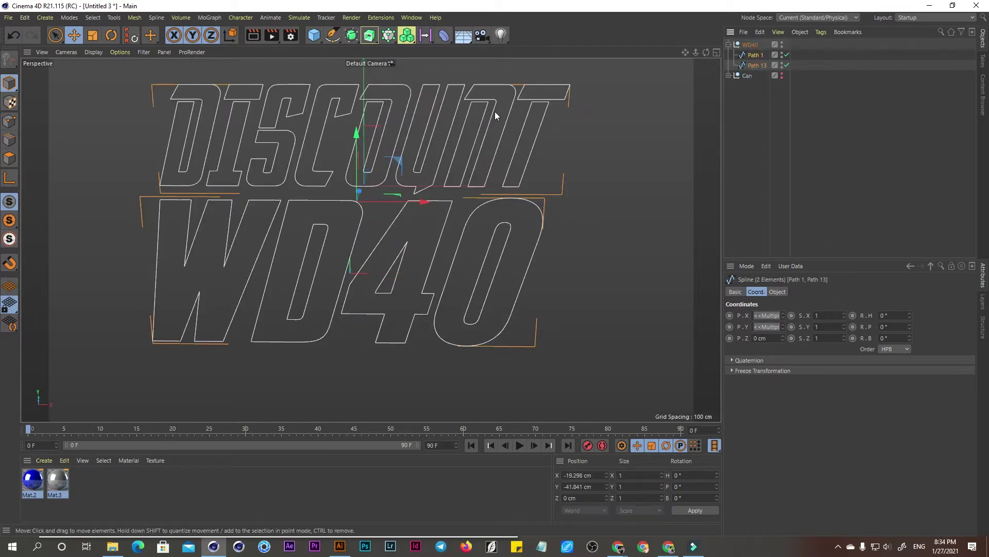
# - Wrap Path 1 and Path 13 in Extrude generators with 130 cm Z movement
pyautogui.keyDown('alt'); pyautogui.click(370, 37); pyautogui.keyUp('alt')
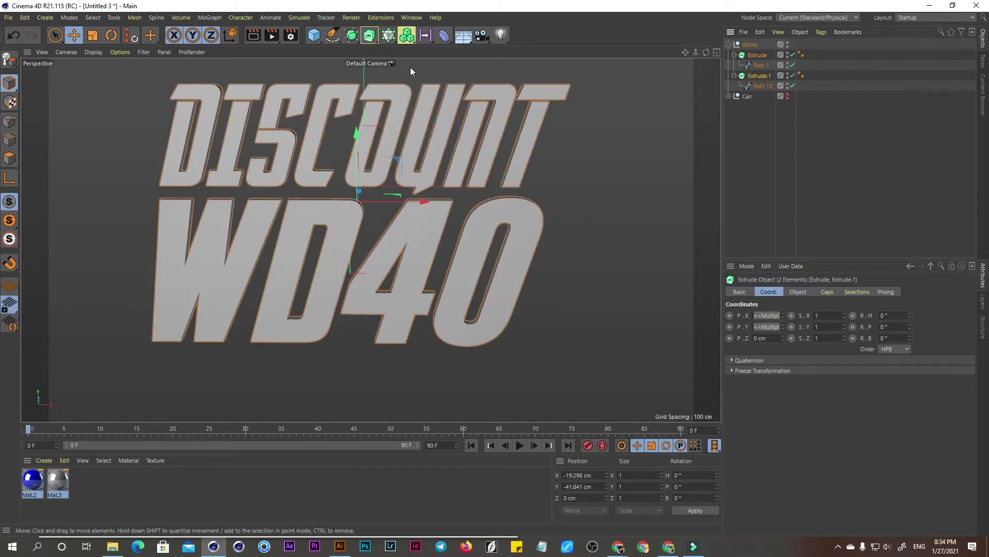
pyautogui.click(798, 293)
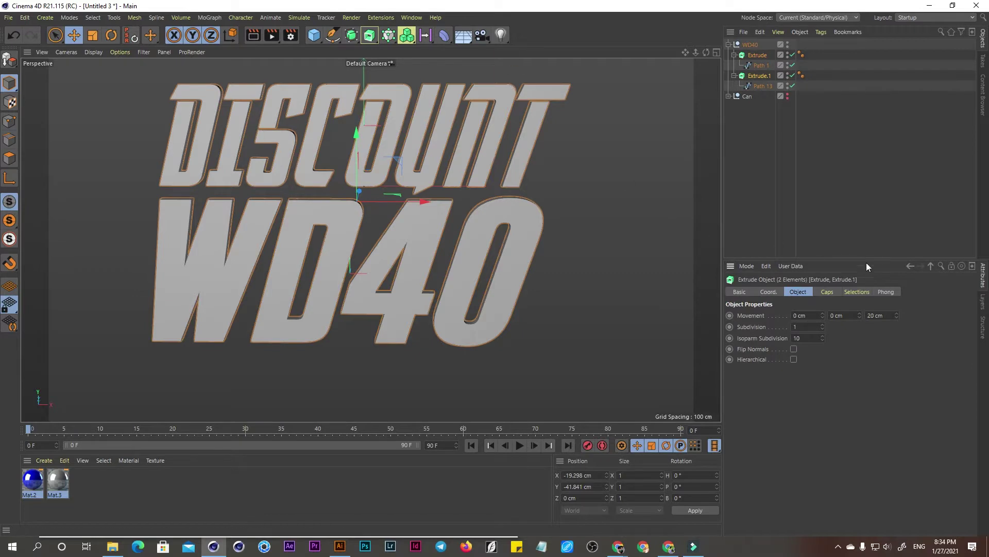
pyautogui.moveTo(897, 315); pyautogui.dragTo(922, 315)
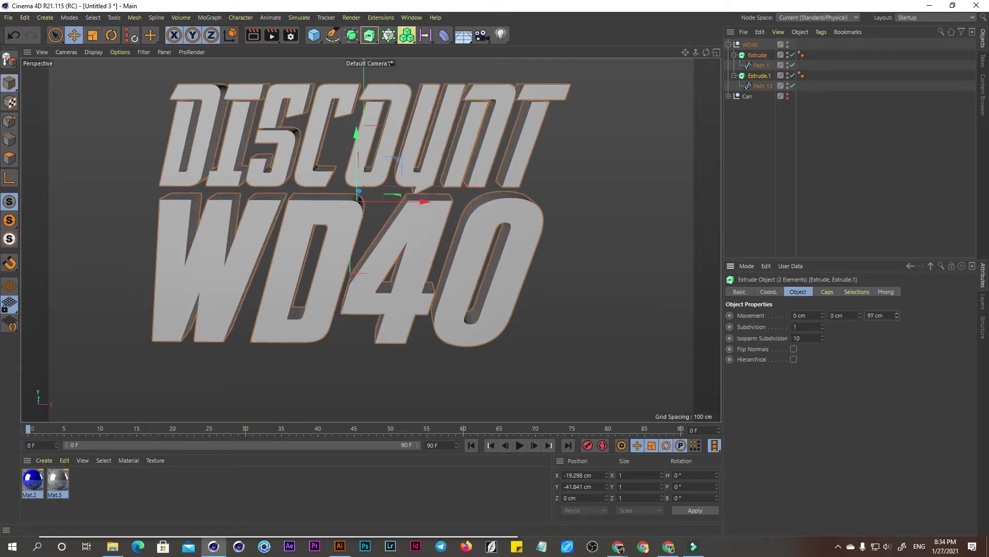
pyautogui.click(879, 315)
pyautogui.write('1')
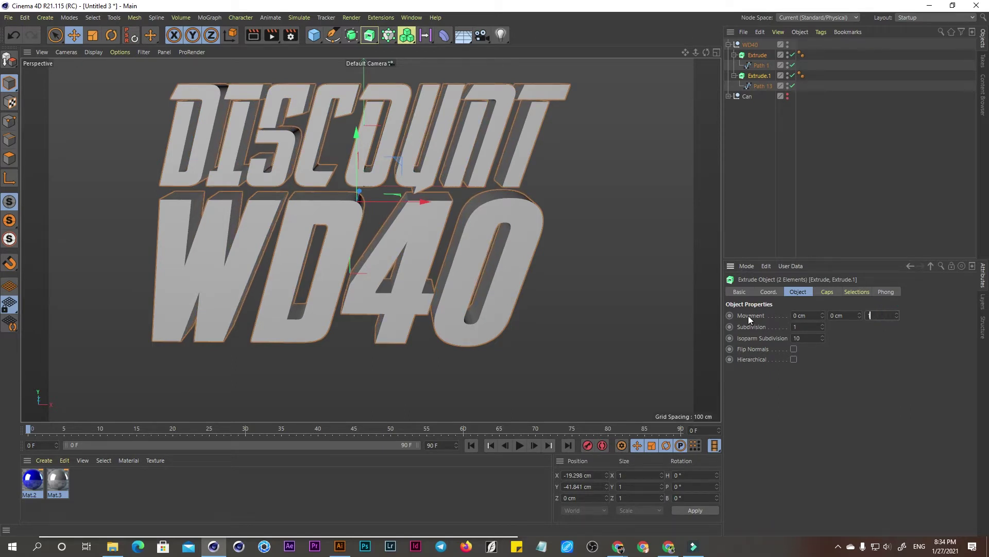
pyautogui.write('30')
pyautogui.press('Return')
pyautogui.moveTo(501, 225)
pyautogui.keyDown('alt'); pyautogui.mouseDown()
pyautogui.moveTo(483, 202)
pyautogui.moveTo(496, 147)
pyautogui.moveTo(423, 196)
pyautogui.moveTo(537, 194)
pyautogui.mouseUp(); pyautogui.keyUp('alt')
pyautogui.click(826, 292)
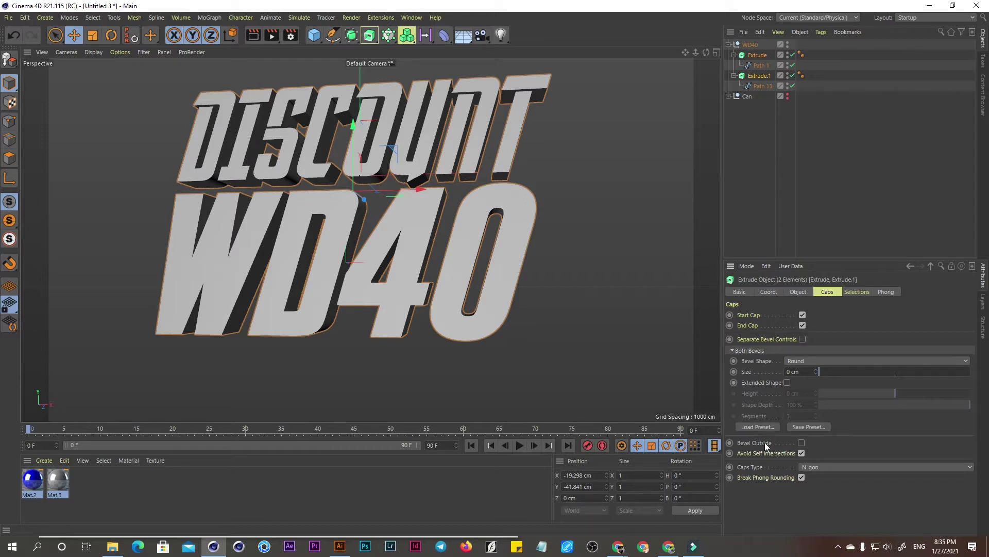
# - Load a curved bevel preset on both Extrudes: Curve shape, 5 cm size, 20 segments
pyautogui.click(758, 427)
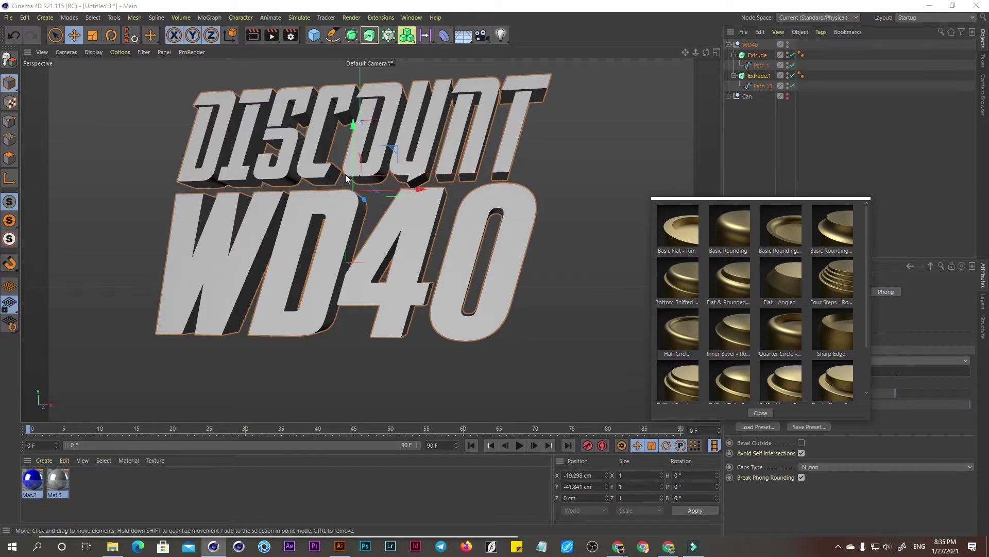
pyautogui.click(64, 8)
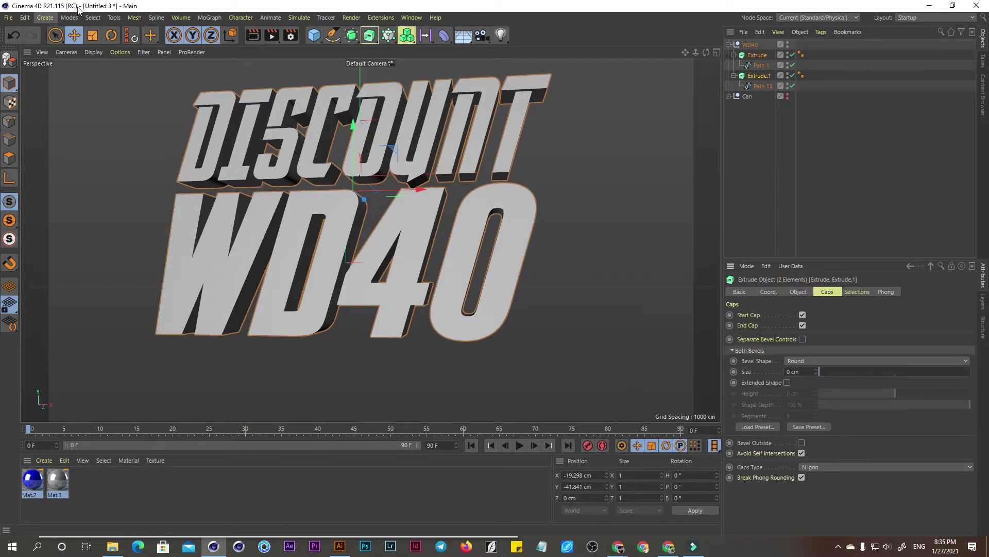
pyautogui.click(760, 431)
pyautogui.click(682, 277)
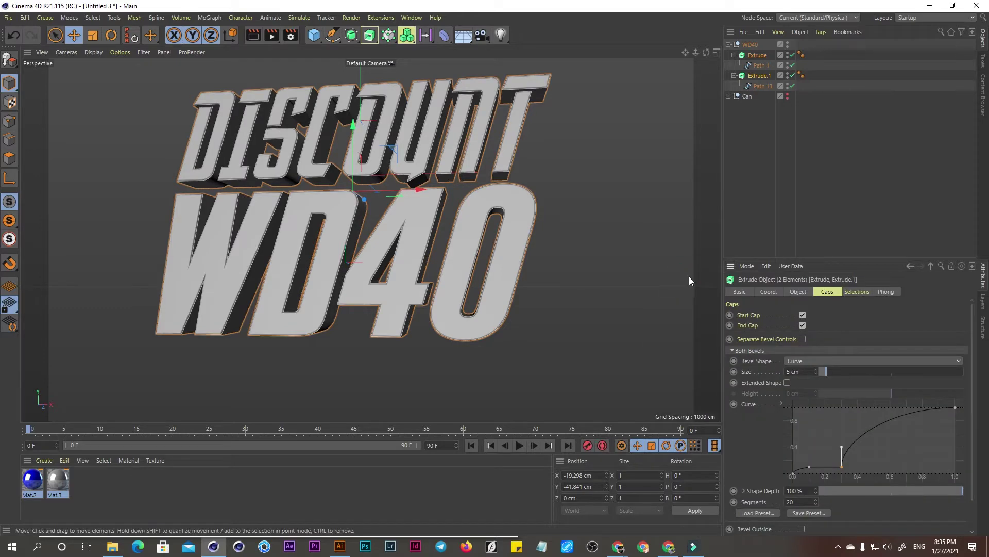
pyautogui.moveTo(571, 206)
pyautogui.keyDown('alt'); pyautogui.mouseDown()
pyautogui.moveTo(467, 204)
pyautogui.moveTo(475, 222)
pyautogui.moveTo(457, 208)
pyautogui.moveTo(495, 205)
pyautogui.mouseUp(); pyautogui.keyUp('alt')
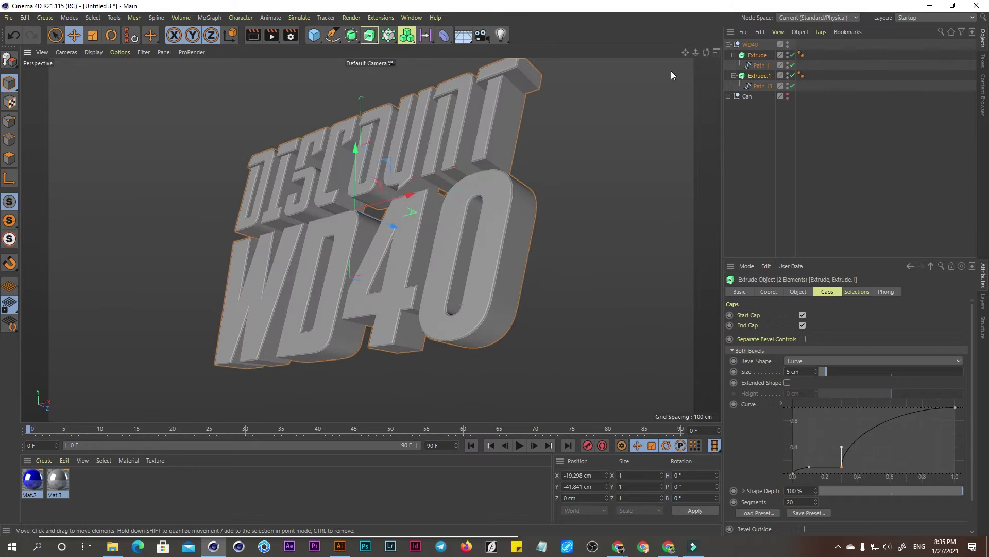
# - Collapse Extrude and Extrude.1 and Ctrl-drag them to duplicate both inside WD40
pyautogui.click(734, 54)
pyautogui.click(734, 66)
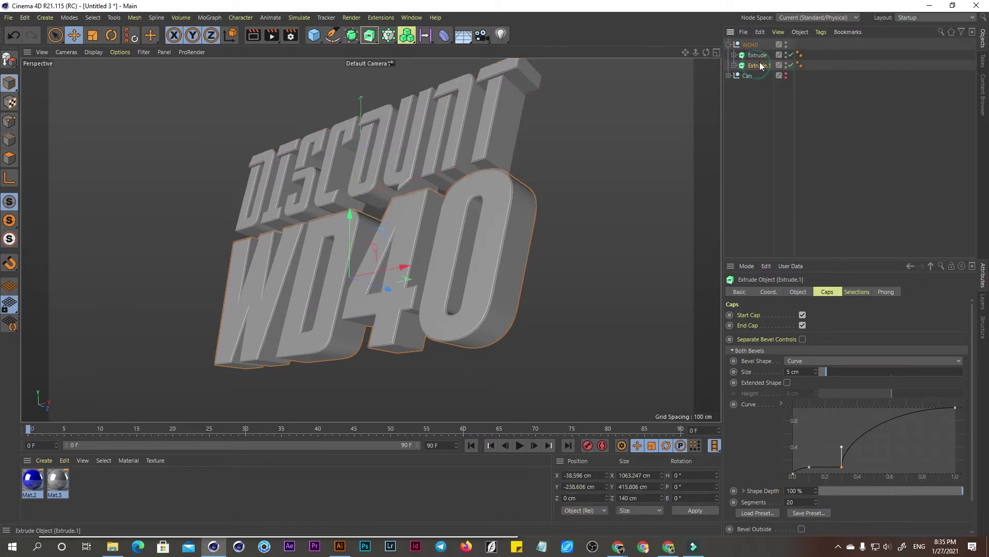
pyautogui.keyDown('ctrl'); pyautogui.moveTo(757, 58); pyautogui.dragTo(751, 49); pyautogui.keyUp('ctrl')
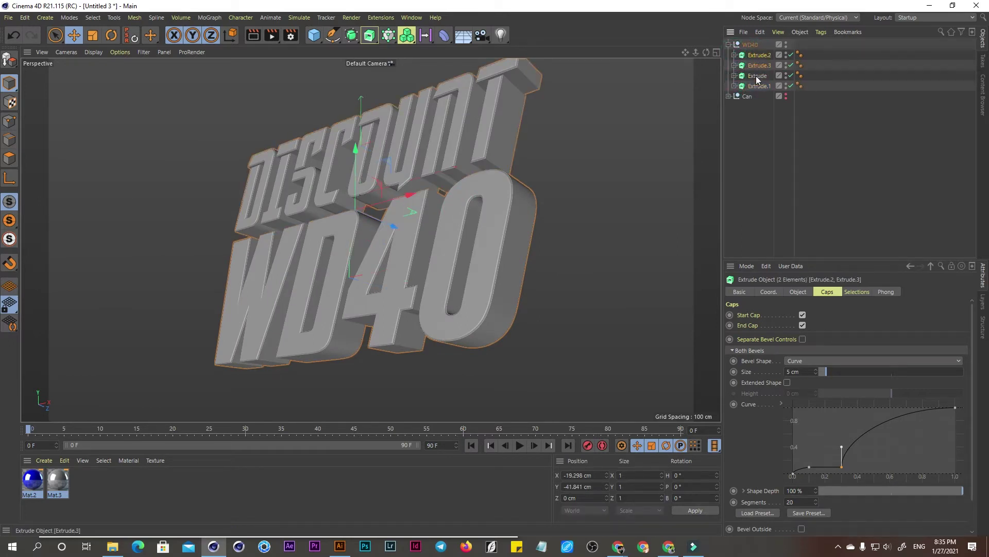
# - Enable Bevel Outside on the original Extrude and Extrude.1, then orbit to inspect the bevels
pyautogui.click(756, 75)
pyautogui.keyDown('ctrl'); pyautogui.click(756, 86); pyautogui.keyUp('ctrl')
pyautogui.moveTo(836, 258); pyautogui.dragTo(836, 161)
pyautogui.click(802, 431)
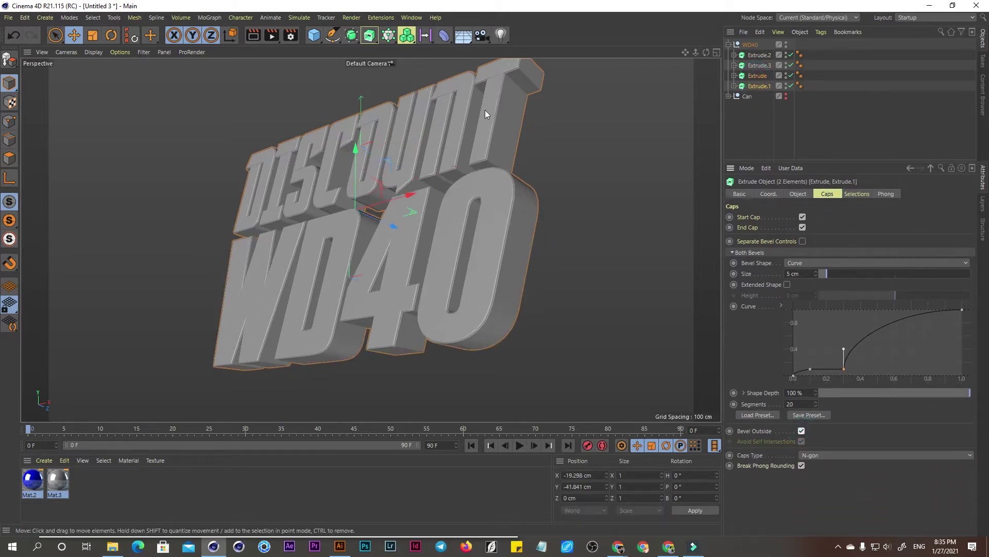
pyautogui.moveTo(439, 195)
pyautogui.keyDown('alt'); pyautogui.mouseDown()
pyautogui.moveTo(413, 204)
pyautogui.moveTo(413, 184)
pyautogui.moveTo(402, 190)
pyautogui.moveTo(418, 161)
pyautogui.mouseUp(); pyautogui.keyUp('alt')
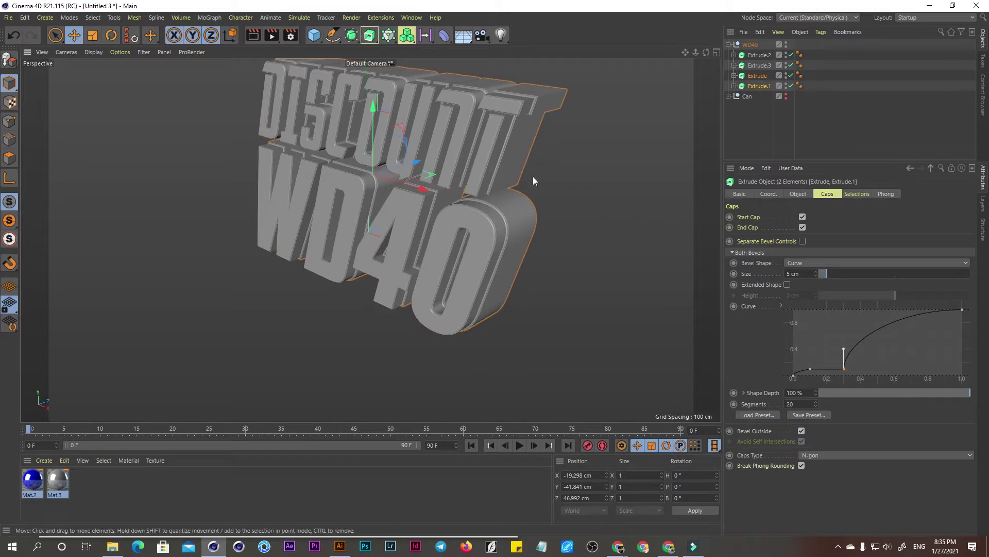
pyautogui.moveTo(446, 238)
pyautogui.keyDown('alt'); pyautogui.mouseDown()
pyautogui.moveTo(505, 179)
pyautogui.moveTo(487, 167)
pyautogui.moveTo(444, 181)
pyautogui.moveTo(469, 149)
pyautogui.moveTo(459, 174)
pyautogui.moveTo(513, 230)
pyautogui.moveTo(495, 157)
pyautogui.mouseUp(); pyautogui.keyUp('alt')
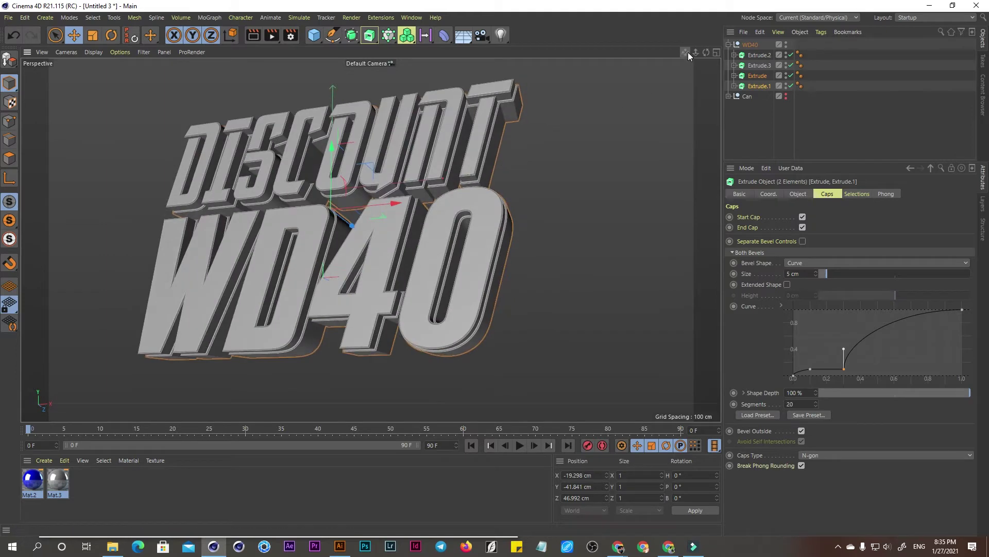
pyautogui.moveTo(527, 123)
pyautogui.keyDown('alt'); pyautogui.mouseDown()
pyautogui.moveTo(509, 157)
pyautogui.moveTo(520, 147)
pyautogui.mouseUp(); pyautogui.keyUp('alt')
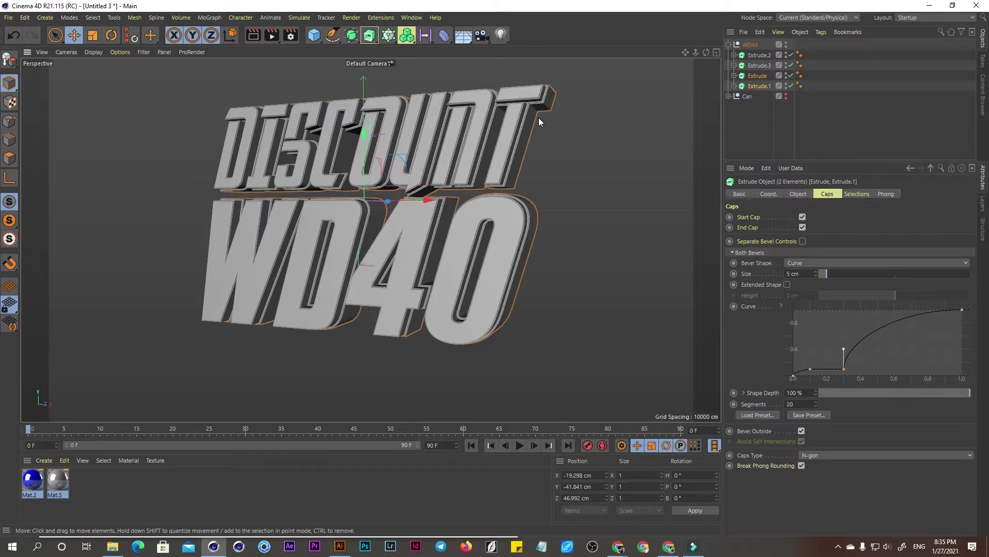
pyautogui.keyDown('alt'); pyautogui.moveTo(386, 228); pyautogui.dragTo(406, 208); pyautogui.keyUp('alt')
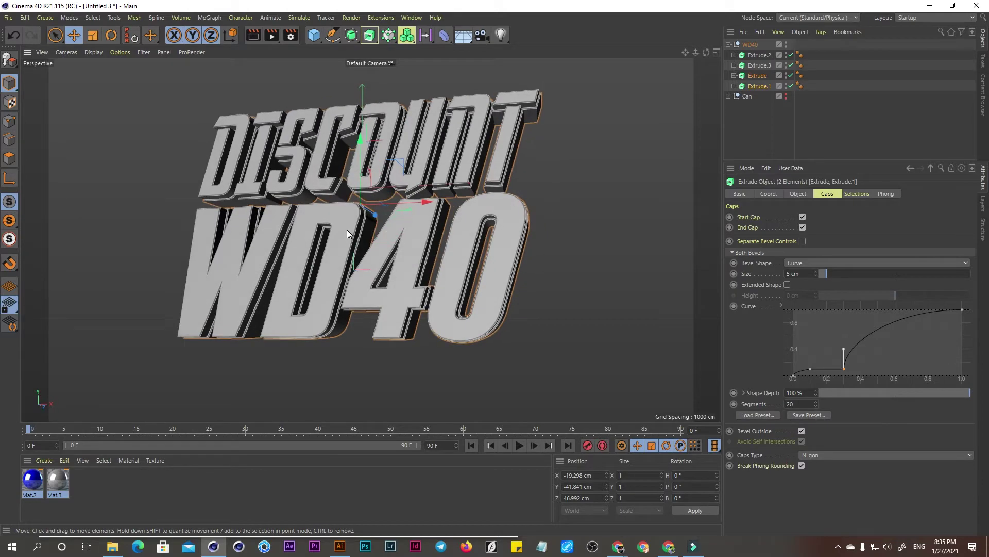
pyautogui.moveTo(259, 286)
pyautogui.keyDown('alt'); pyautogui.mouseDown()
pyautogui.moveTo(295, 233)
pyautogui.moveTo(279, 271)
pyautogui.moveTo(257, 280)
pyautogui.moveTo(255, 290)
pyautogui.moveTo(264, 287)
pyautogui.moveTo(270, 267)
pyautogui.moveTo(218, 307)
pyautogui.mouseUp(); pyautogui.keyUp('alt')
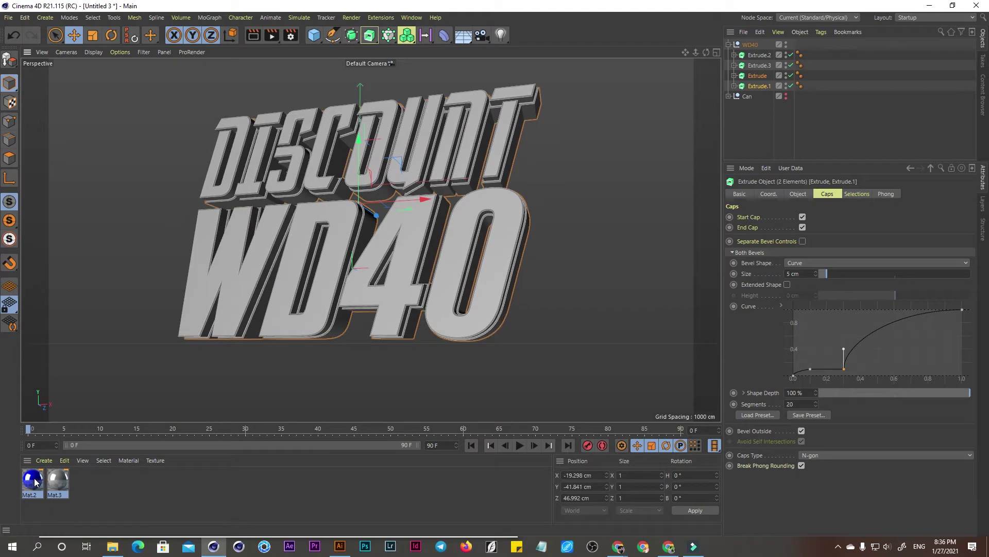
# - Undo the misapplied material and give the WD40 and DISCOUNT faces the blue Mat.2
pyautogui.moveTo(34, 481)
pyautogui.mouseDown()
pyautogui.moveTo(201, 352)
pyautogui.moveTo(228, 317)
pyautogui.mouseUp()
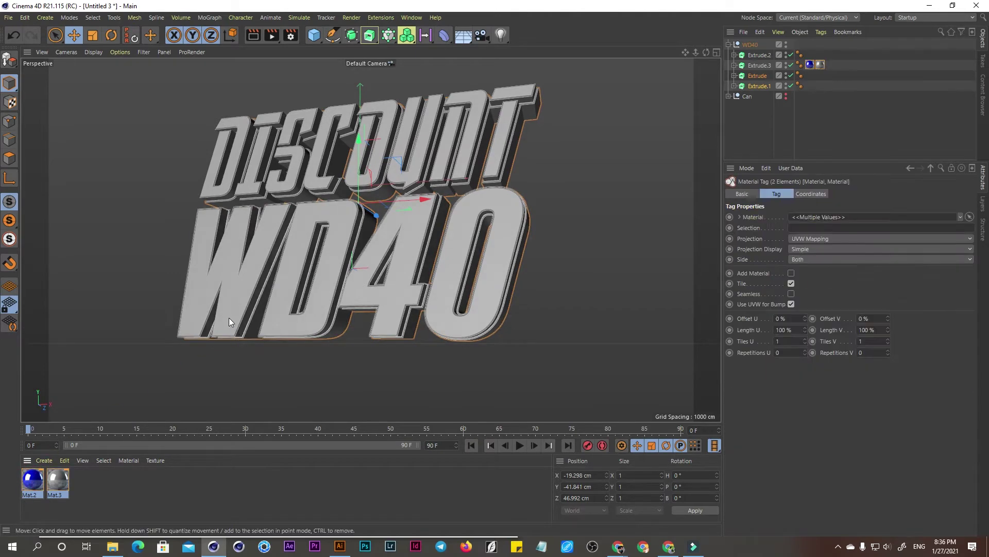
pyautogui.hotkey('ctrl', 'z')
pyautogui.click(155, 459)
pyautogui.click(129, 487)
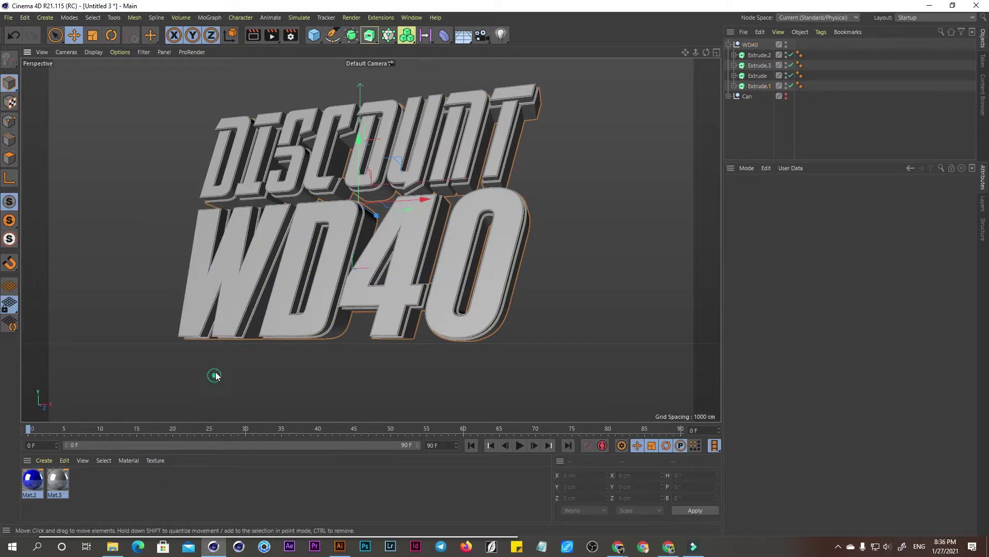
pyautogui.click(228, 304)
pyautogui.click(34, 482)
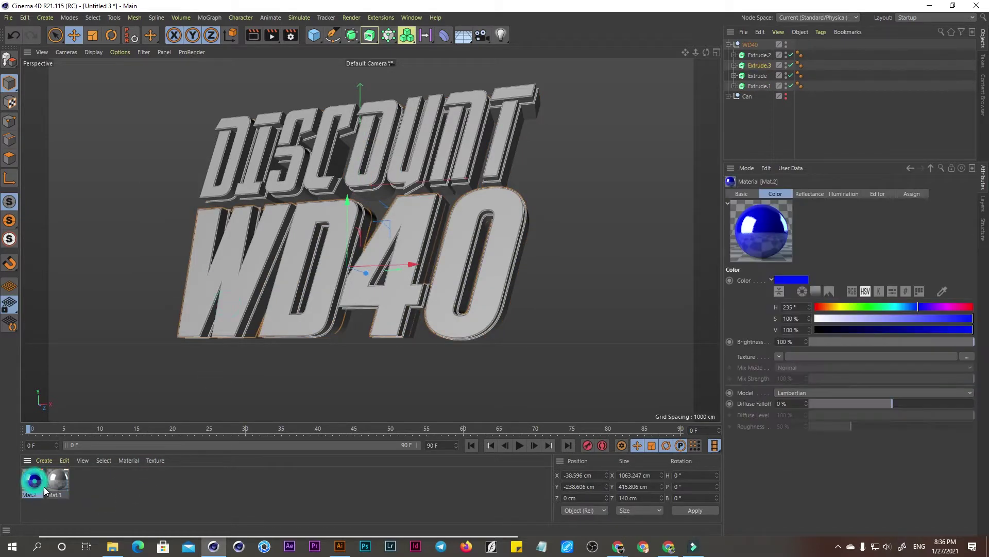
pyautogui.moveTo(41, 487); pyautogui.dragTo(232, 302)
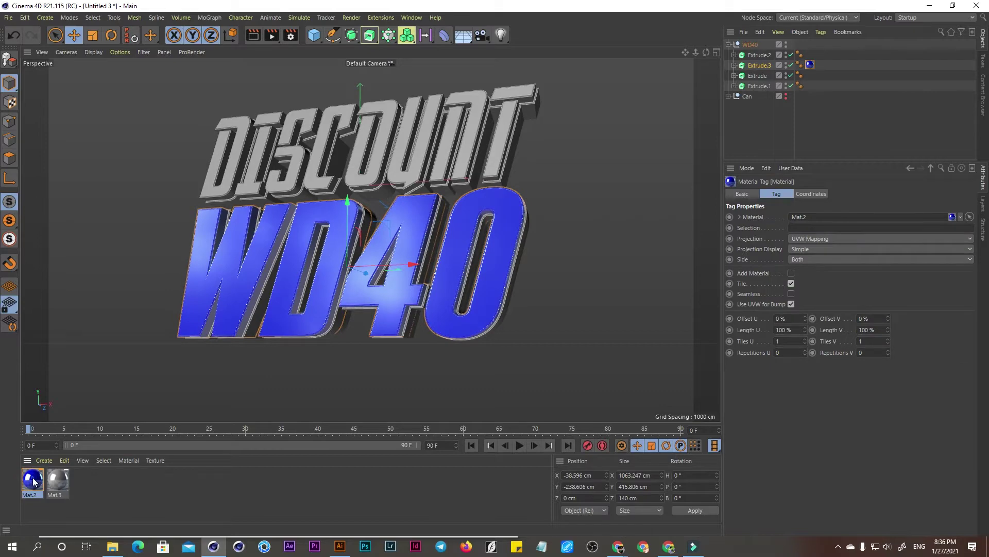
pyautogui.moveTo(34, 482); pyautogui.dragTo(247, 185)
pyautogui.moveTo(310, 226)
pyautogui.keyDown('alt'); pyautogui.mouseDown()
pyautogui.moveTo(275, 242)
pyautogui.moveTo(147, 368)
pyautogui.mouseUp(); pyautogui.keyUp('alt')
# - Apply silver Mat.3 to the outer bevelled copies of WD40 and DISCOUNT, then reframe the view
pyautogui.moveTo(58, 480); pyautogui.dragTo(462, 302)
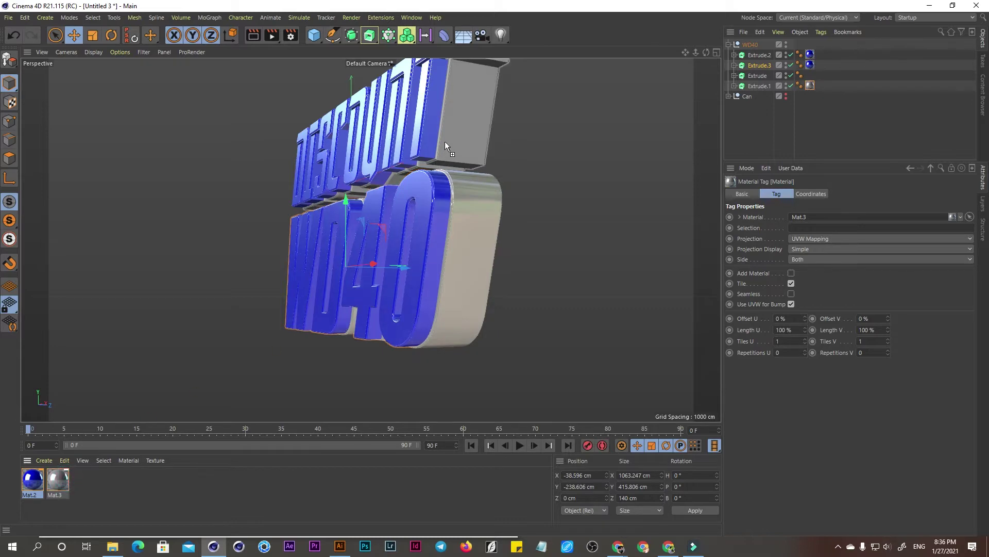
pyautogui.moveTo(57, 480)
pyautogui.mouseDown()
pyautogui.moveTo(455, 142)
pyautogui.moveTo(446, 164)
pyautogui.mouseUp()
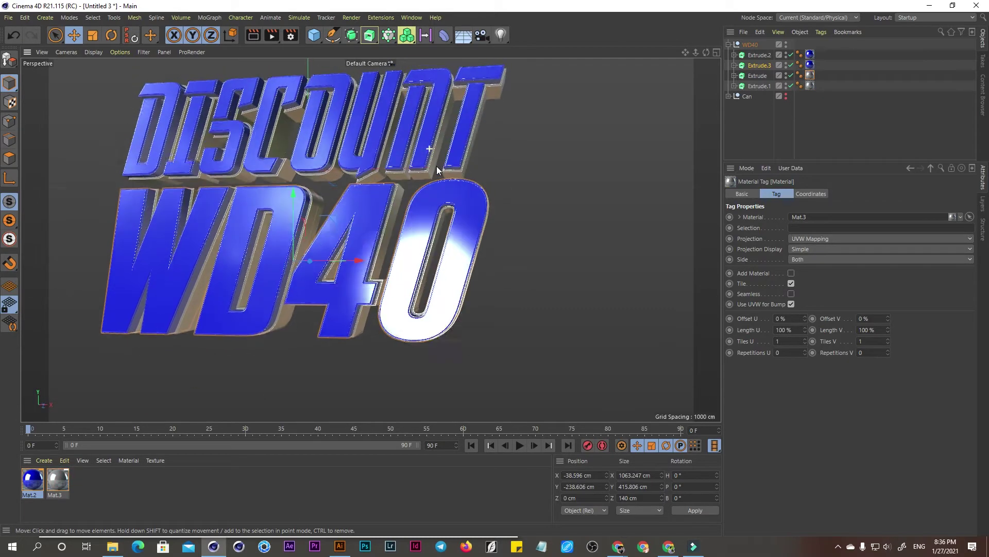
pyautogui.moveTo(685, 52)
pyautogui.mouseDown()
pyautogui.moveTo(371, 240)
pyautogui.moveTo(531, 140)
pyautogui.moveTo(520, 103)
pyautogui.moveTo(471, 163)
pyautogui.moveTo(489, 206)
pyautogui.mouseUp()
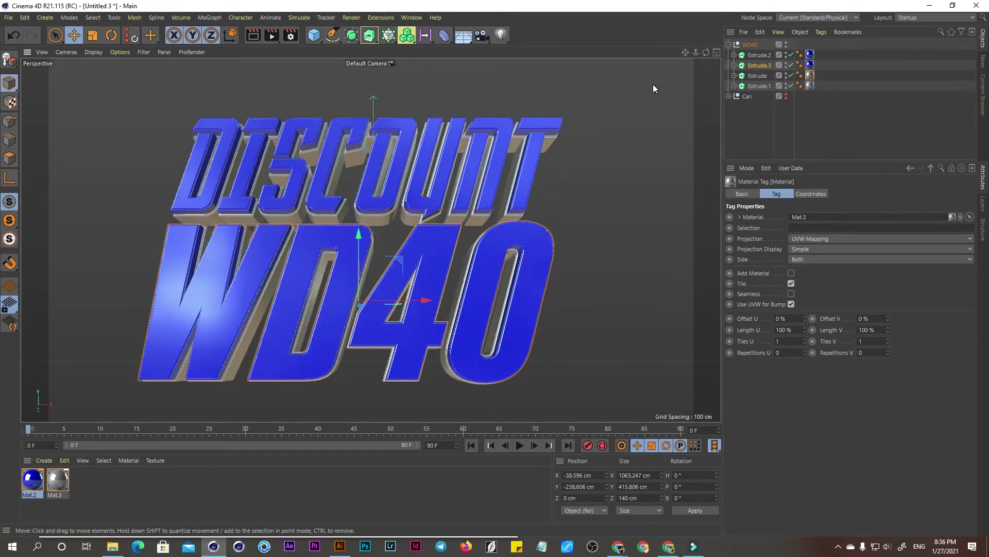
pyautogui.moveTo(685, 52); pyautogui.dragTo(698, 40)
pyautogui.keyDown('alt'); pyautogui.moveTo(571, 126); pyautogui.dragTo(557, 138); pyautogui.keyUp('alt')
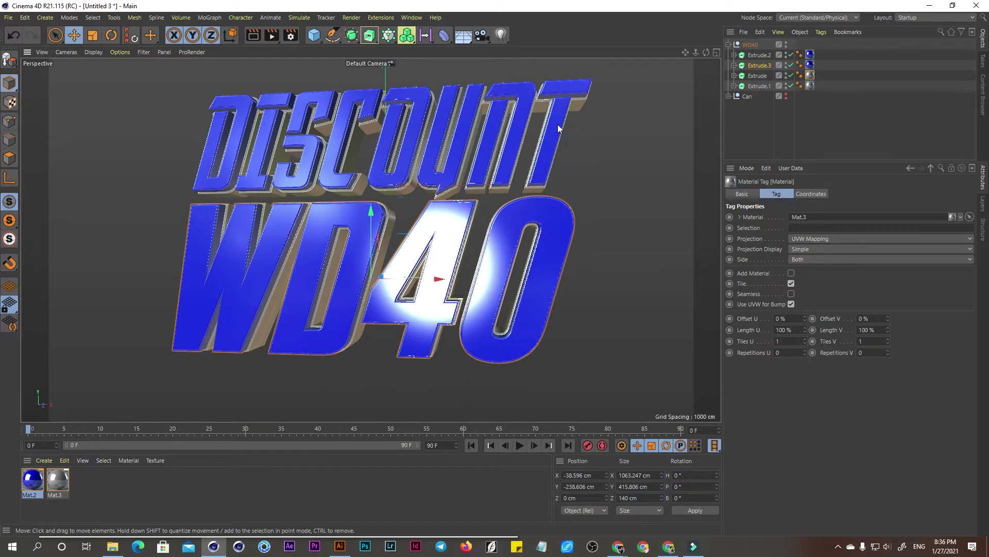
pyautogui.click(448, 37)
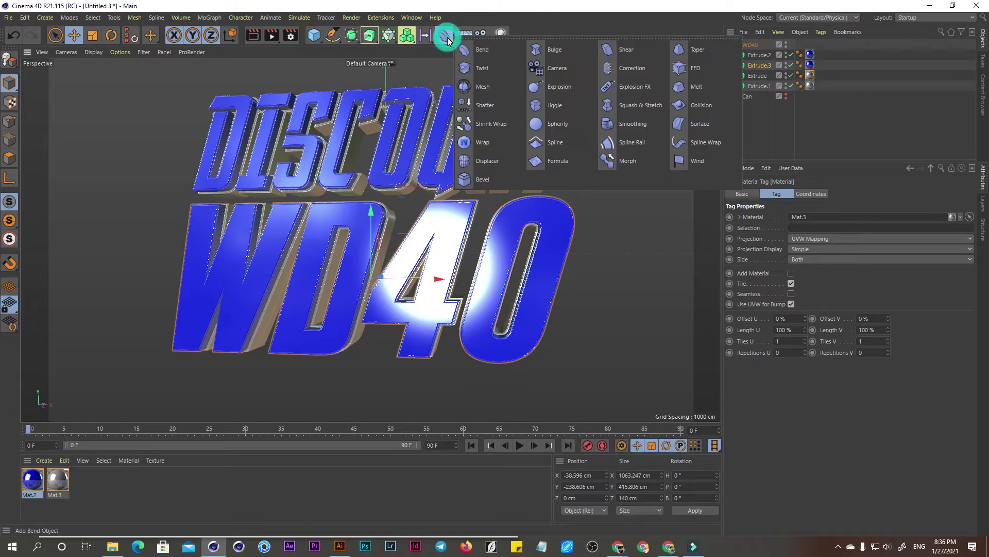
# - Add an FFD deformer under the DISCOUNT extrusion (Extrude.2) and fit it to the text
pyautogui.click(694, 69)
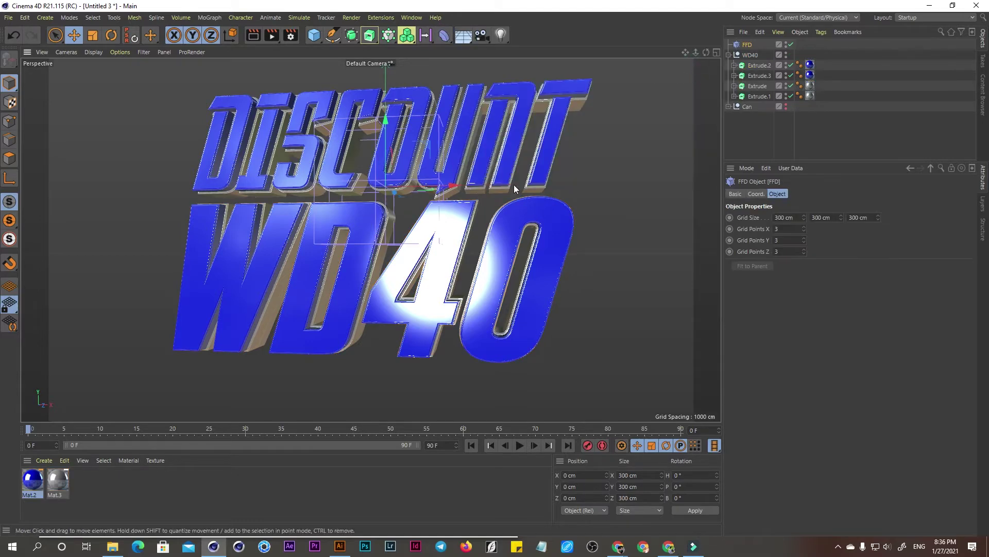
pyautogui.click(734, 66)
pyautogui.click(734, 86)
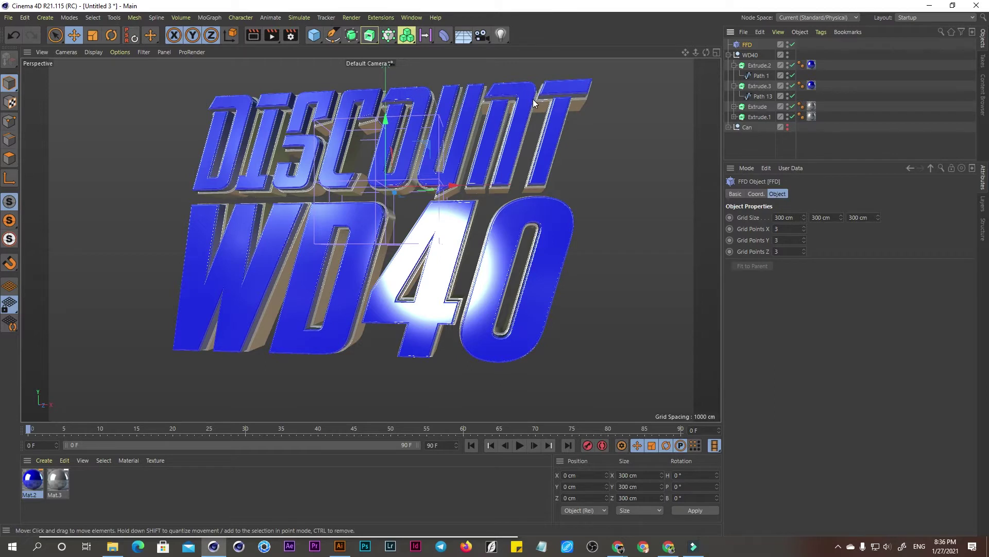
pyautogui.moveTo(746, 45); pyautogui.dragTo(759, 73)
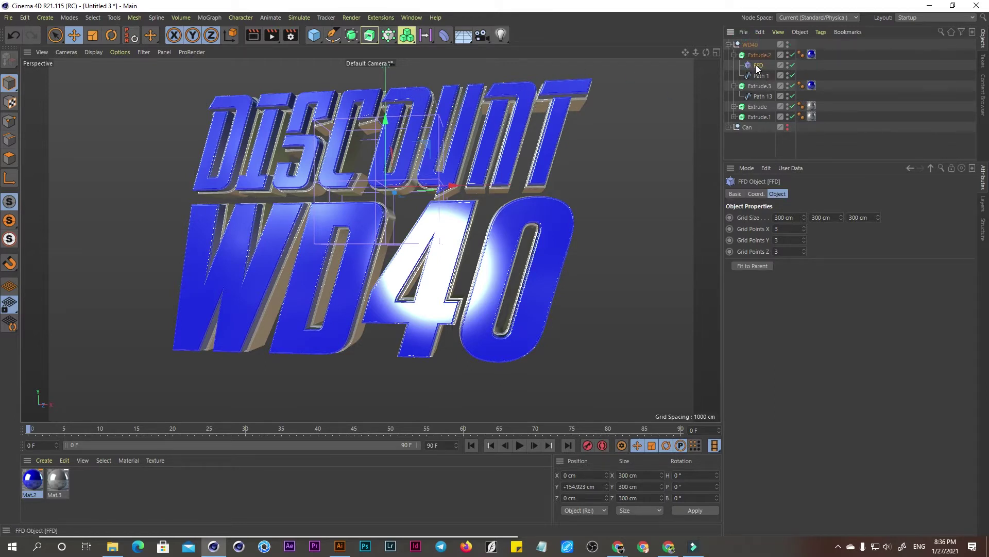
pyautogui.click(756, 267)
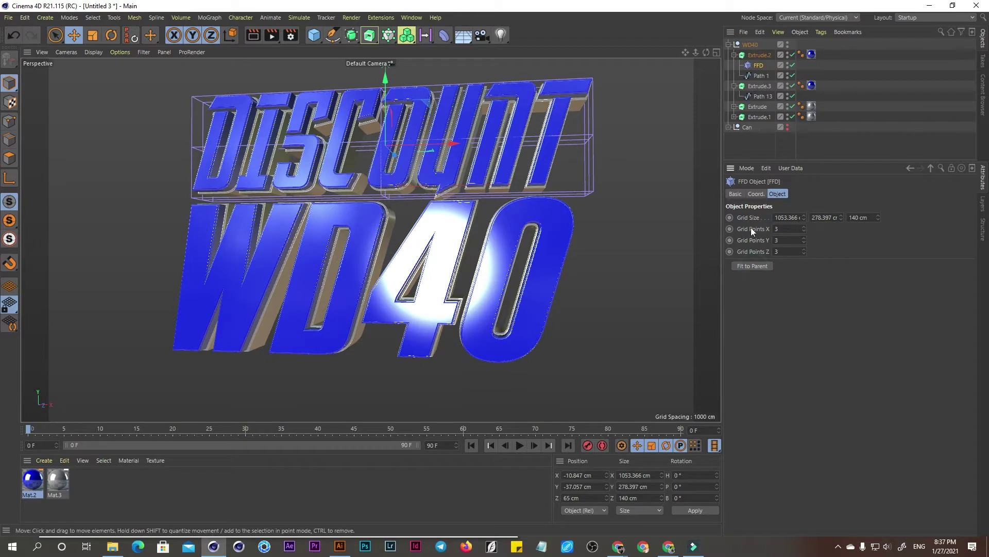
# - Set FFD Grid Points X and Z to 2 and enlarge the cage to 1106 × 321 × 188 cm
pyautogui.click(787, 251)
pyautogui.click(785, 250)
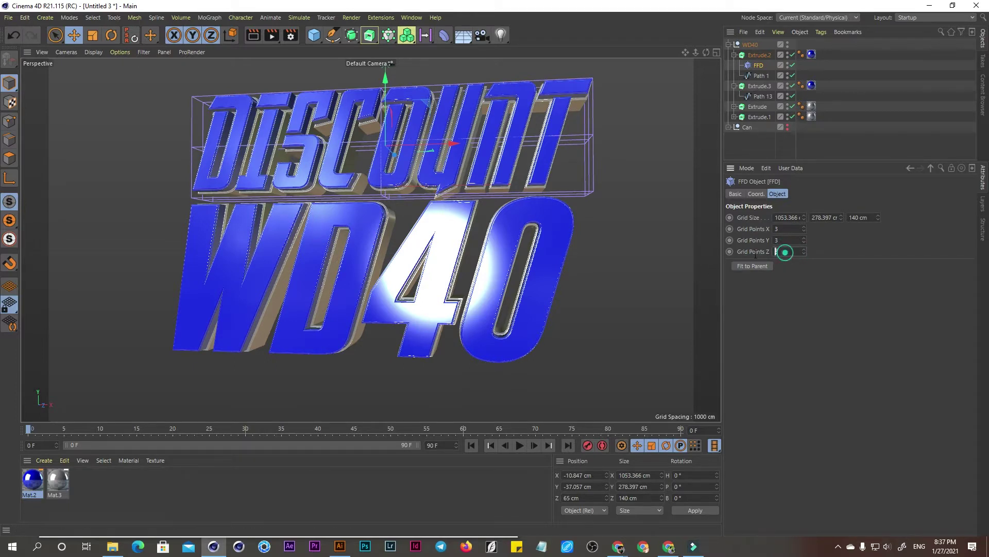
pyautogui.write('2')
pyautogui.click(786, 228)
pyautogui.write('2')
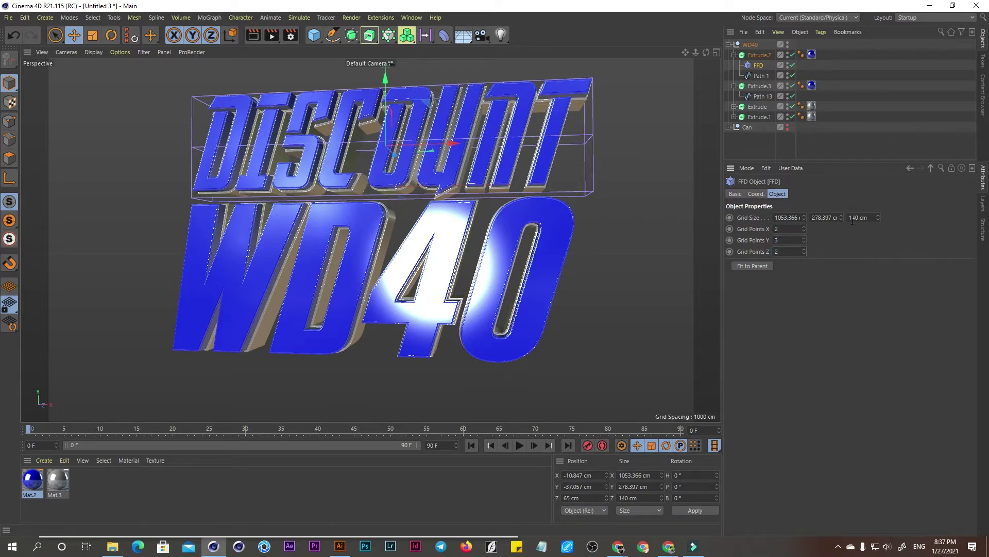
pyautogui.moveTo(840, 215); pyautogui.dragTo(833, 206)
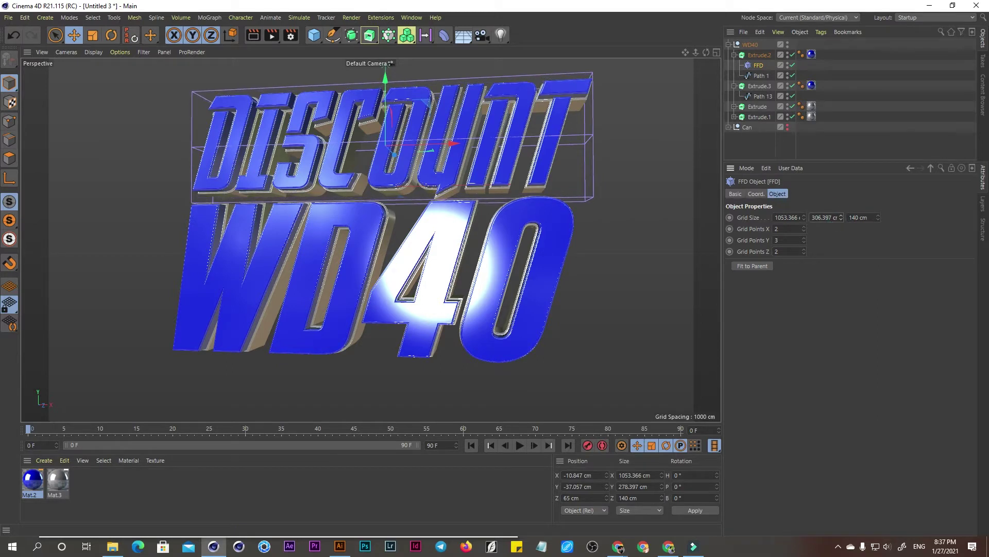
pyautogui.moveTo(805, 213); pyautogui.dragTo(839, 208)
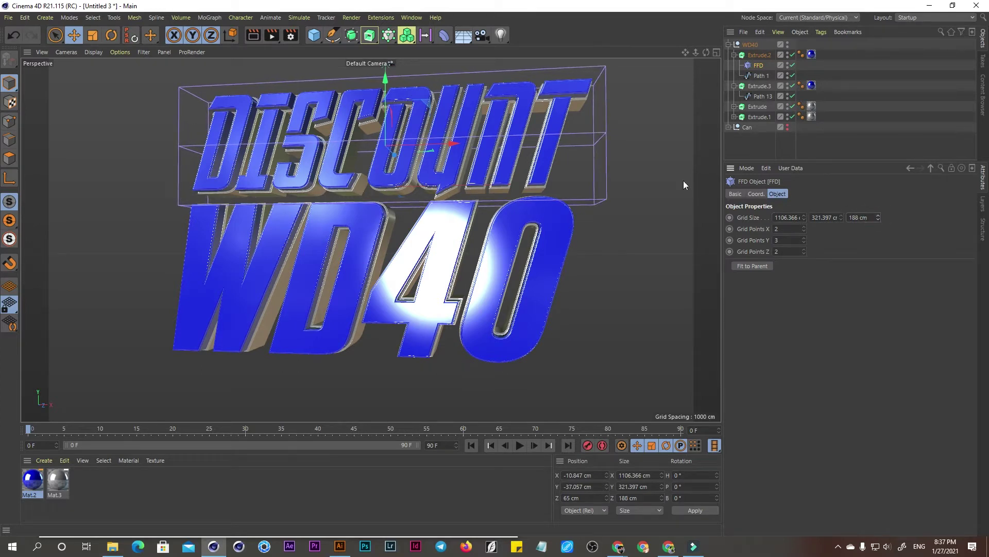
# - Push two FFD corner points back to Z -170.574 cm, curving the DISCOUNT lettering, then return to Model mode
pyautogui.click(12, 124)
pyautogui.click(179, 146)
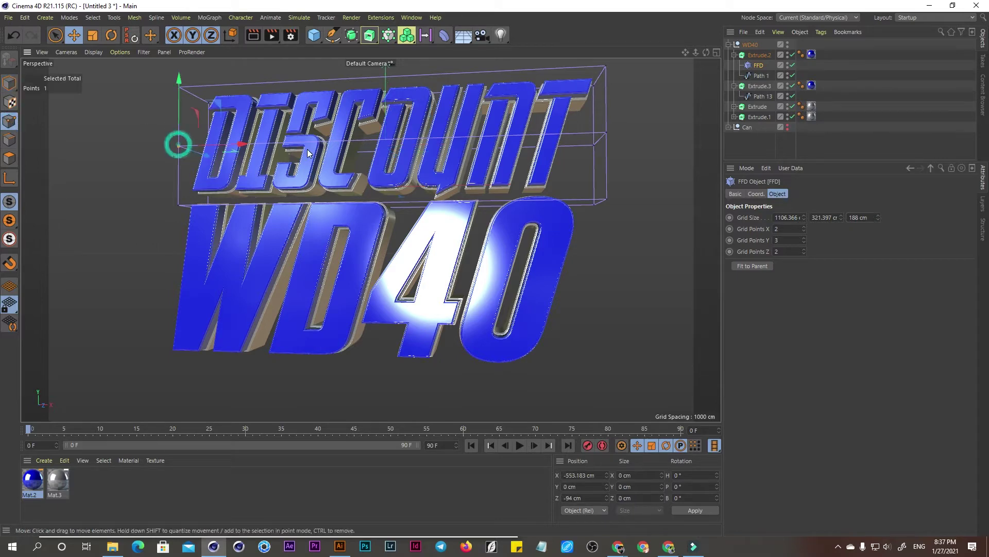
pyautogui.keyDown('shift'); pyautogui.click(604, 133); pyautogui.keyUp('shift')
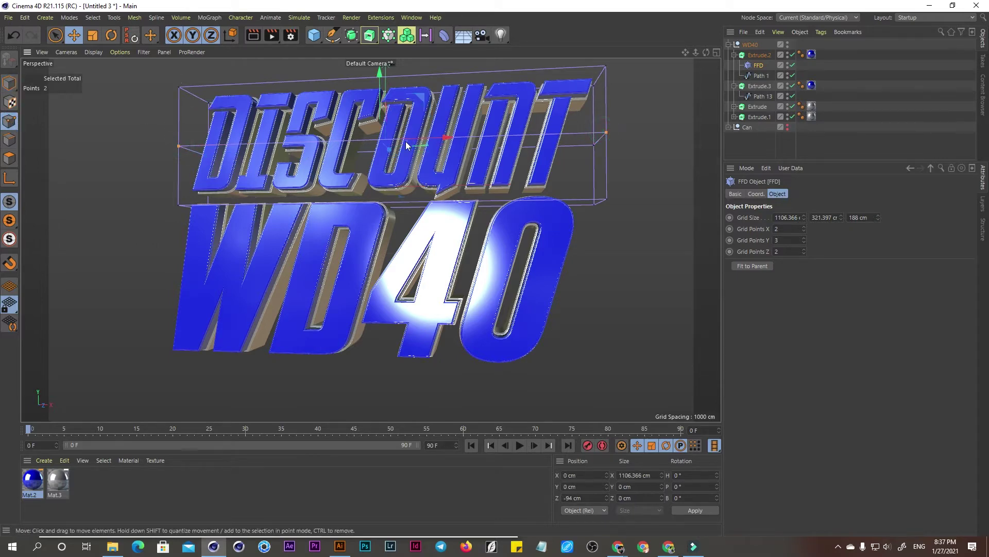
pyautogui.moveTo(519, 148)
pyautogui.keyDown('alt'); pyautogui.mouseDown()
pyautogui.moveTo(399, 130)
pyautogui.moveTo(555, 122)
pyautogui.moveTo(423, 100)
pyautogui.mouseUp(); pyautogui.keyUp('alt')
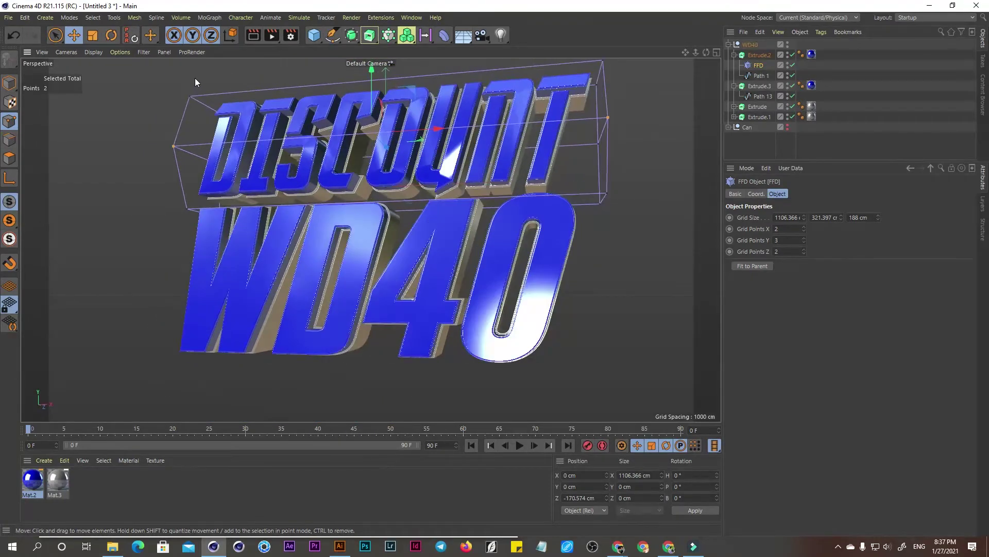
pyautogui.click(160, 90)
pyautogui.hotkey('ctrl', 'z')
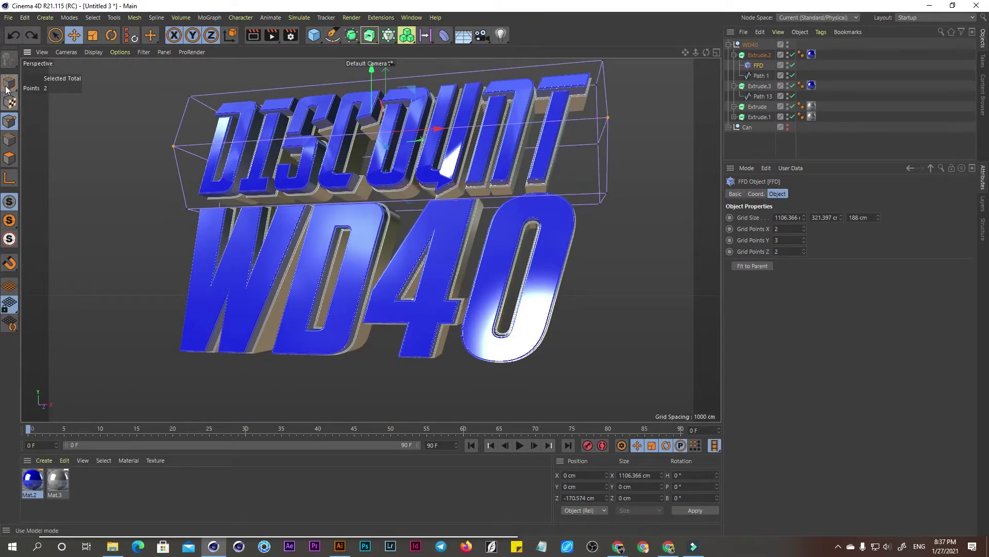
pyautogui.click(6, 88)
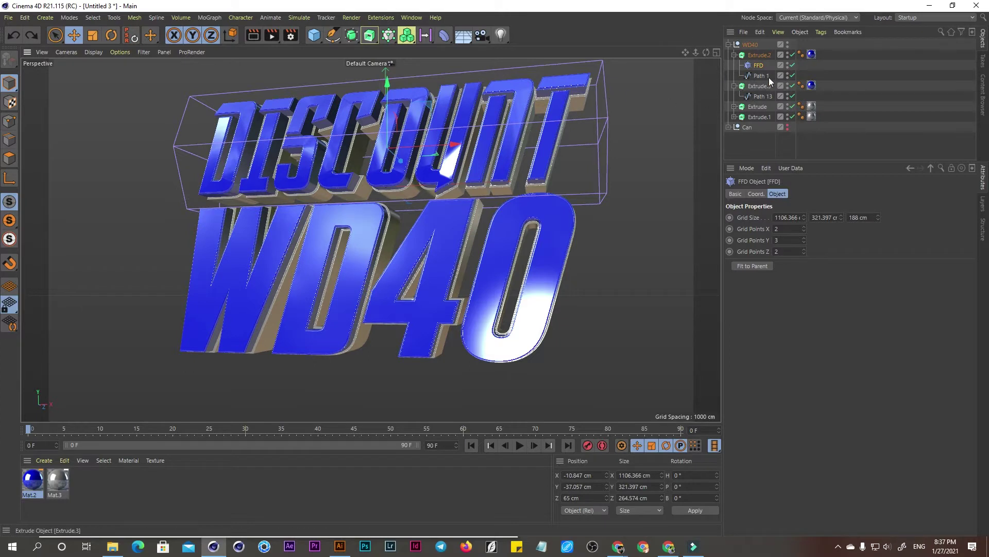
# - Copy the FFD into Extrude.3 above Path 13, fit it and enlarge it to 1123 × 452 × 202 cm
pyautogui.keyDown('ctrl'); pyautogui.moveTo(758, 66); pyautogui.dragTo(753, 87); pyautogui.keyUp('ctrl')
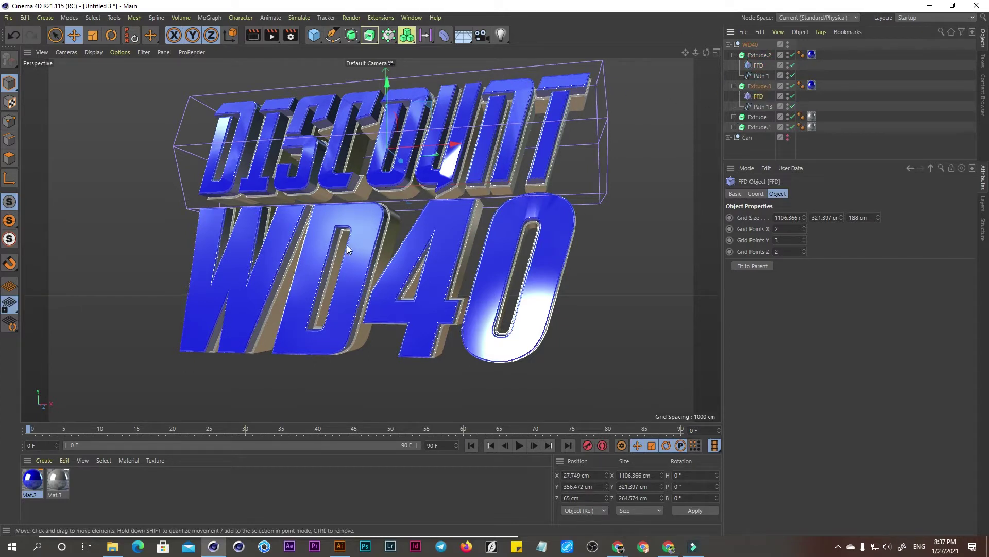
pyautogui.click(752, 266)
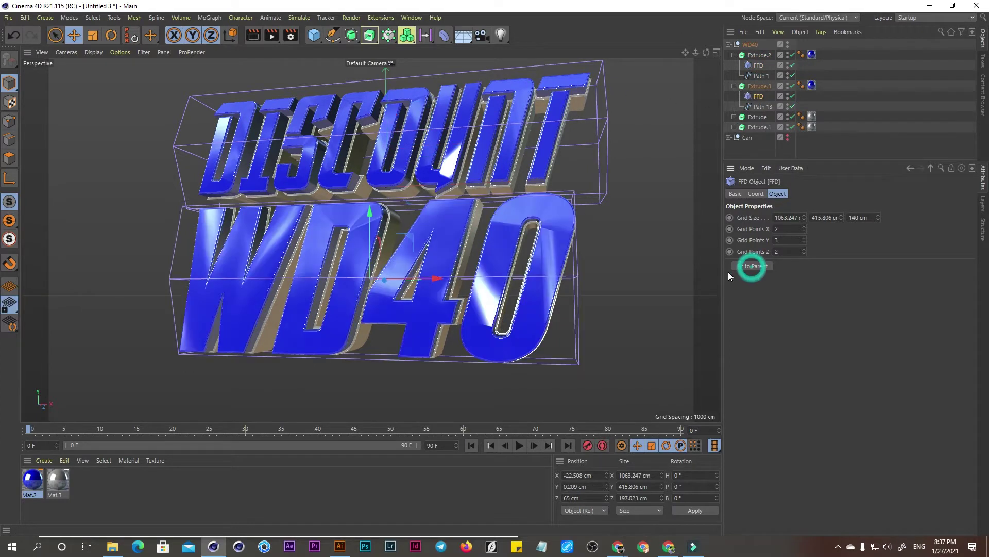
pyautogui.moveTo(841, 216)
pyautogui.mouseDown()
pyautogui.moveTo(841, 193)
pyautogui.moveTo(878, 196)
pyautogui.mouseUp()
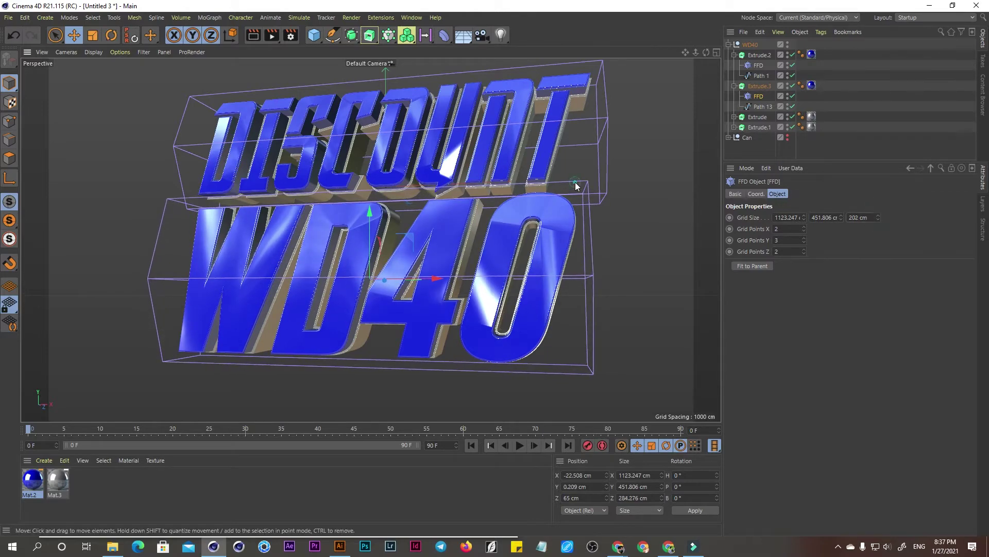
pyautogui.moveTo(579, 192)
pyautogui.keyDown('alt'); pyautogui.mouseDown()
pyautogui.moveTo(609, 202)
pyautogui.moveTo(605, 190)
pyautogui.moveTo(617, 179)
pyautogui.moveTo(531, 182)
pyautogui.moveTo(647, 145)
pyautogui.mouseUp(); pyautogui.keyUp('alt')
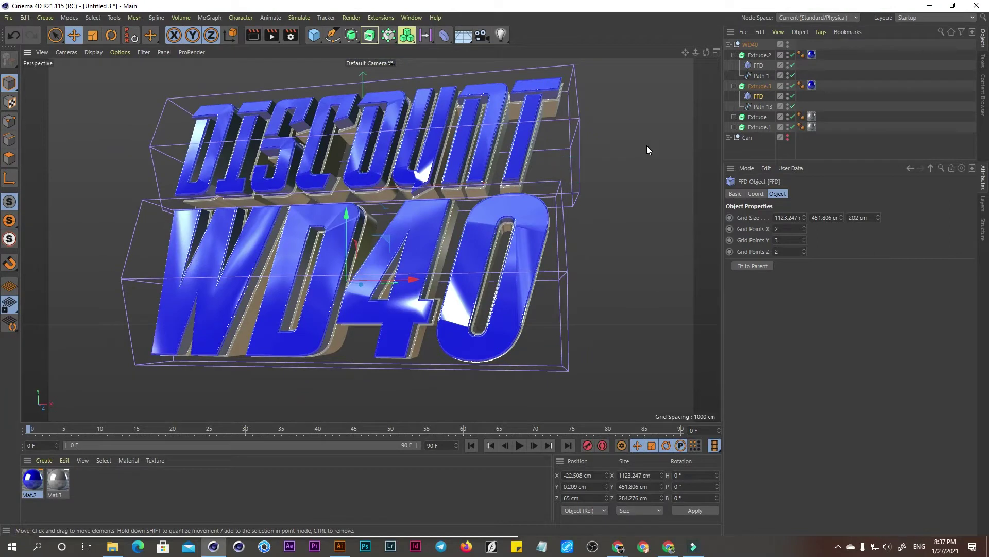
# - Set both text extrusions' caps to Delaunay and switch the viewport to Gouraud Shading (Lines)
pyautogui.click(760, 86)
pyautogui.keyDown('ctrl'); pyautogui.click(760, 55); pyautogui.keyUp('ctrl')
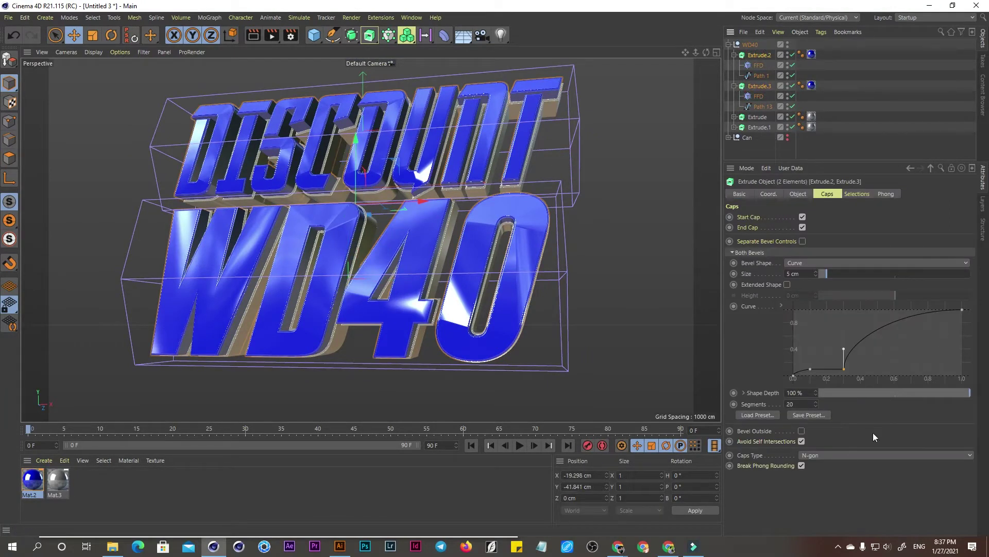
pyautogui.click(823, 457)
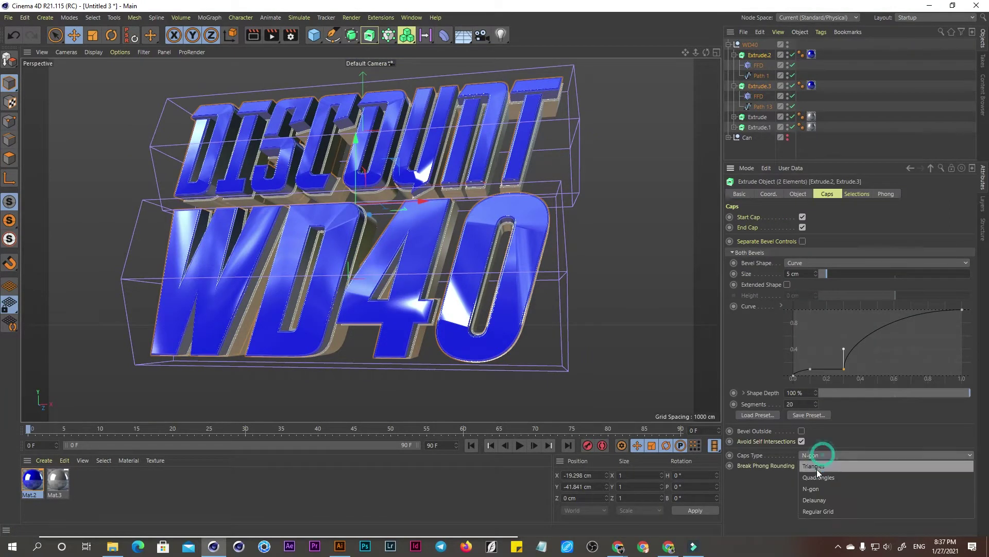
pyautogui.click(815, 503)
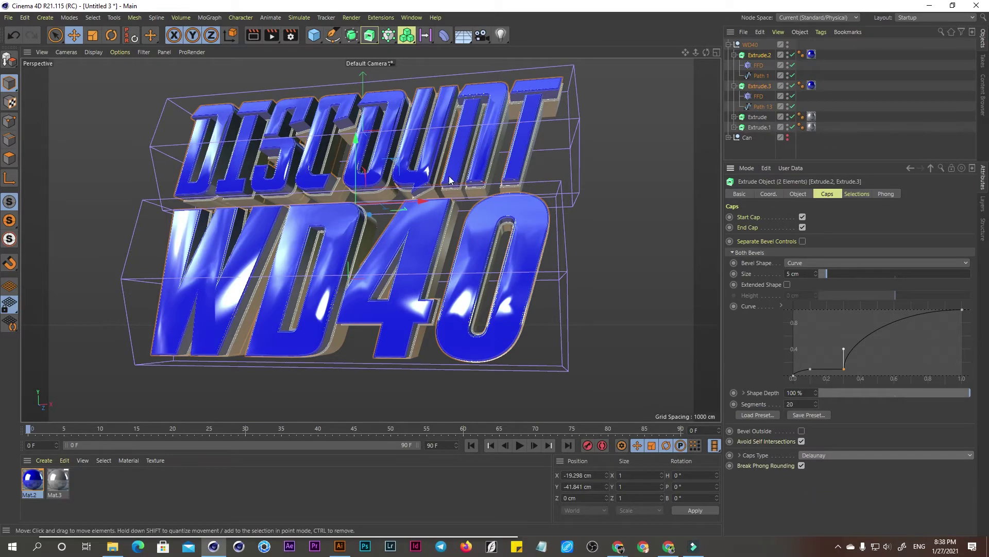
pyautogui.keyDown('alt'); pyautogui.moveTo(452, 181); pyautogui.dragTo(487, 218); pyautogui.keyUp('alt')
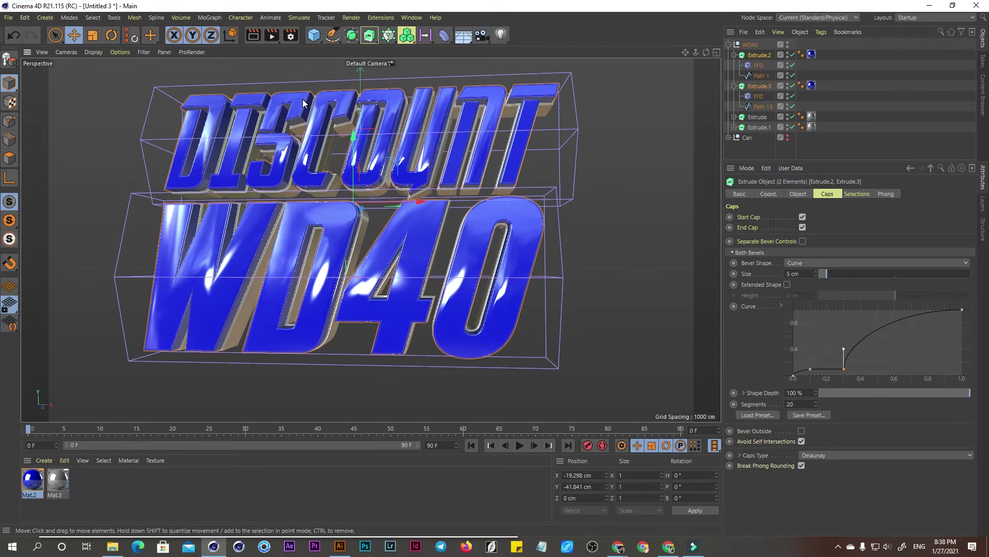
pyautogui.click(122, 53)
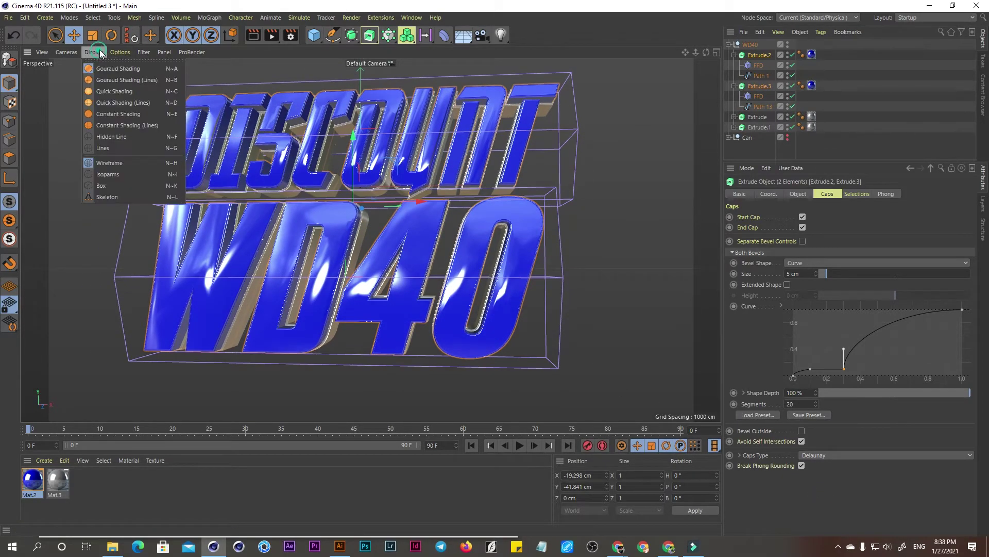
pyautogui.click(111, 81)
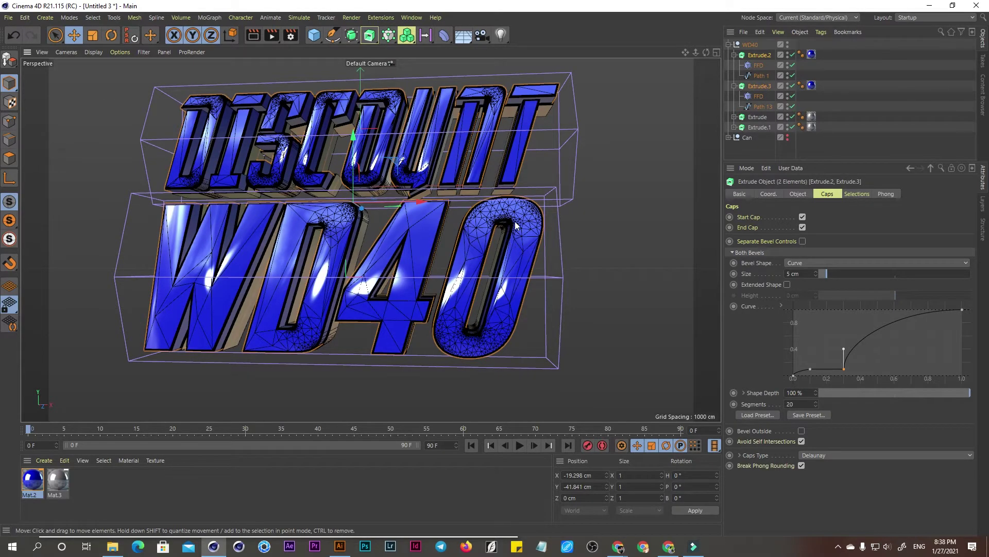
pyautogui.keyDown('alt'); pyautogui.moveTo(358, 242); pyautogui.dragTo(327, 210); pyautogui.keyUp('alt')
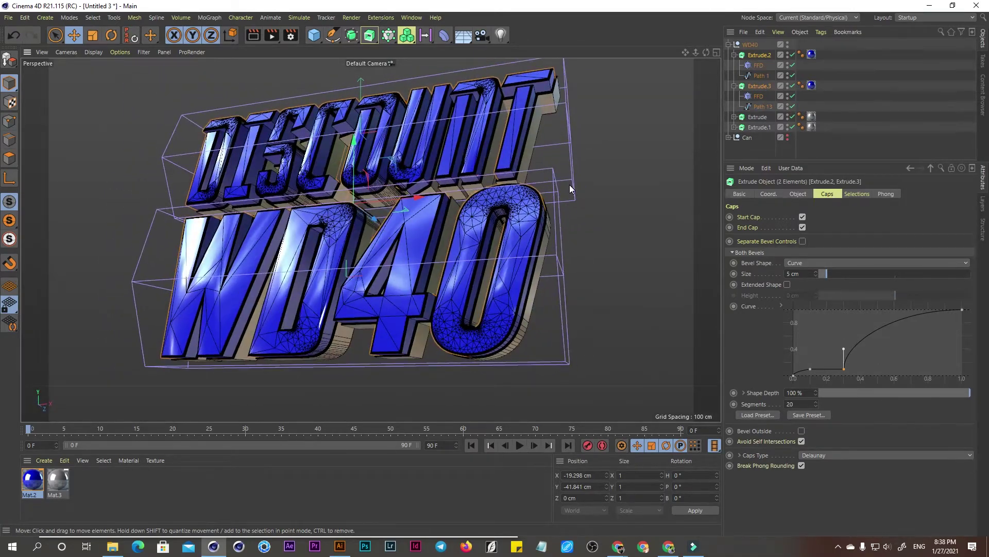
# - Set Path 1 and Path 13 intermediate points to Natural with 8 points
pyautogui.click(763, 106)
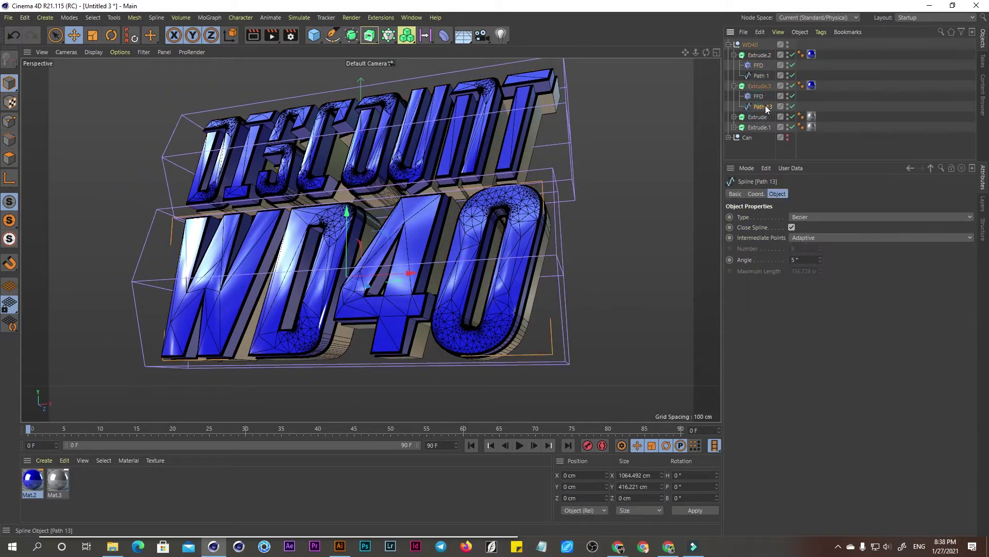
pyautogui.keyDown('ctrl'); pyautogui.click(759, 75); pyautogui.keyUp('ctrl')
pyautogui.click(808, 238)
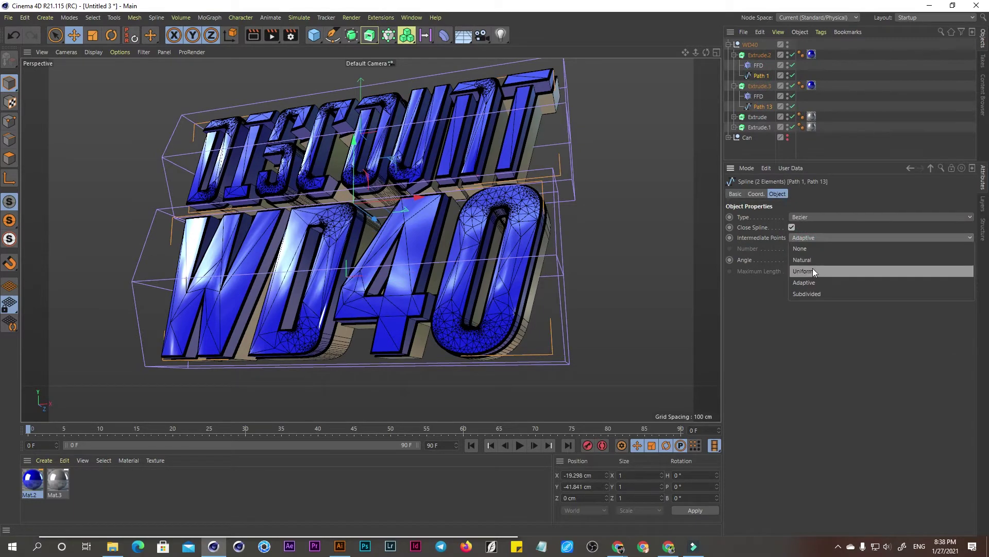
pyautogui.click(805, 261)
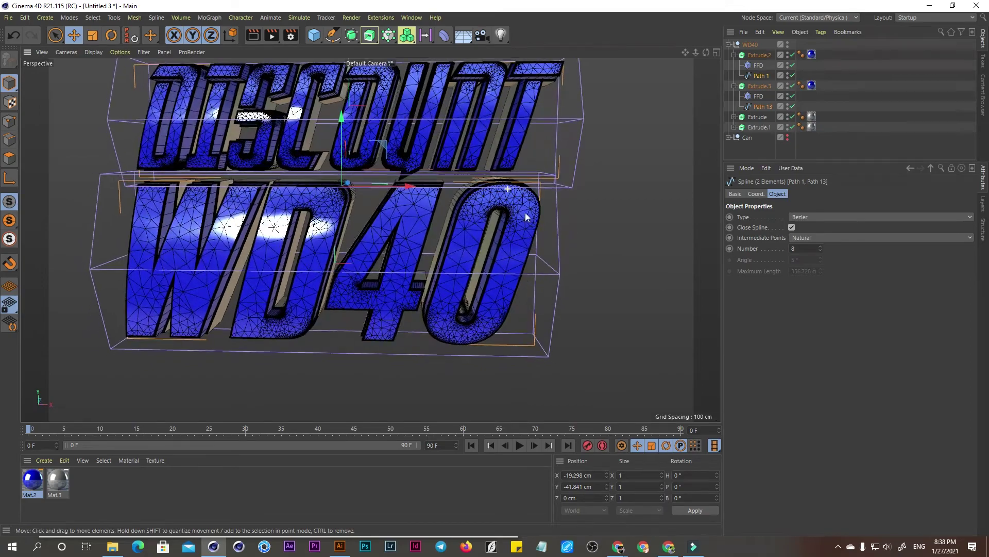
pyautogui.scroll(3, 525, 213)
pyautogui.moveTo(545, 221)
pyautogui.keyDown('alt'); pyautogui.mouseDown()
pyautogui.moveTo(565, 170)
pyautogui.moveTo(487, 229)
pyautogui.moveTo(526, 169)
pyautogui.mouseUp(); pyautogui.keyUp('alt')
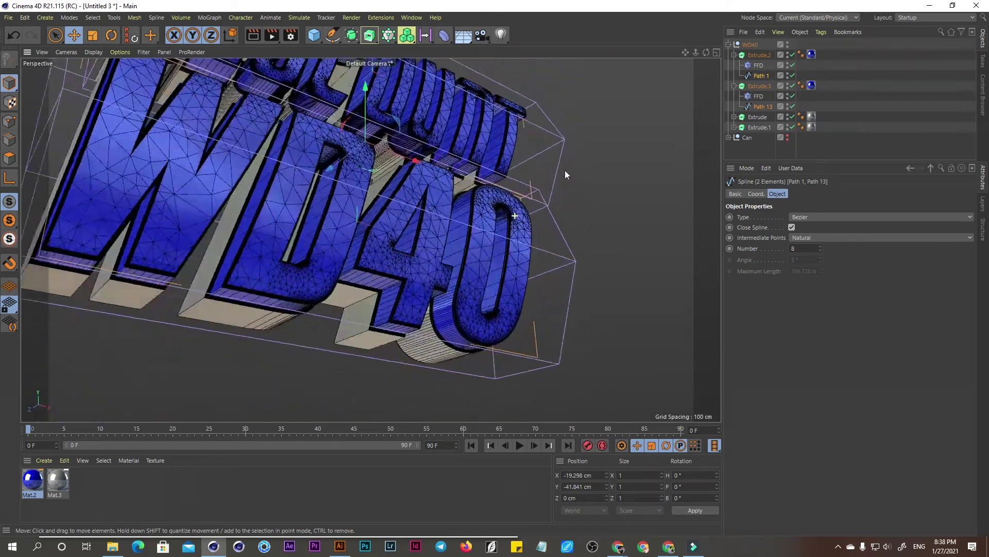
pyautogui.scroll(-3, 565, 170)
# - Wrap Extrude.2 and Extrude.3 each in a Subdivision Surface at level 2
pyautogui.click(759, 55)
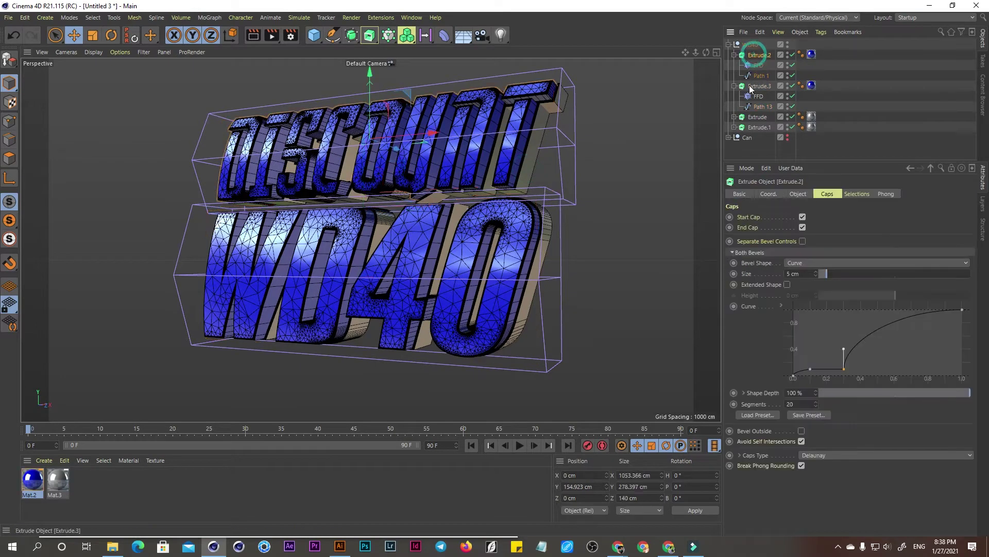
pyautogui.keyDown('ctrl'); pyautogui.click(759, 85); pyautogui.keyUp('ctrl')
pyautogui.click(734, 86)
pyautogui.click(758, 55)
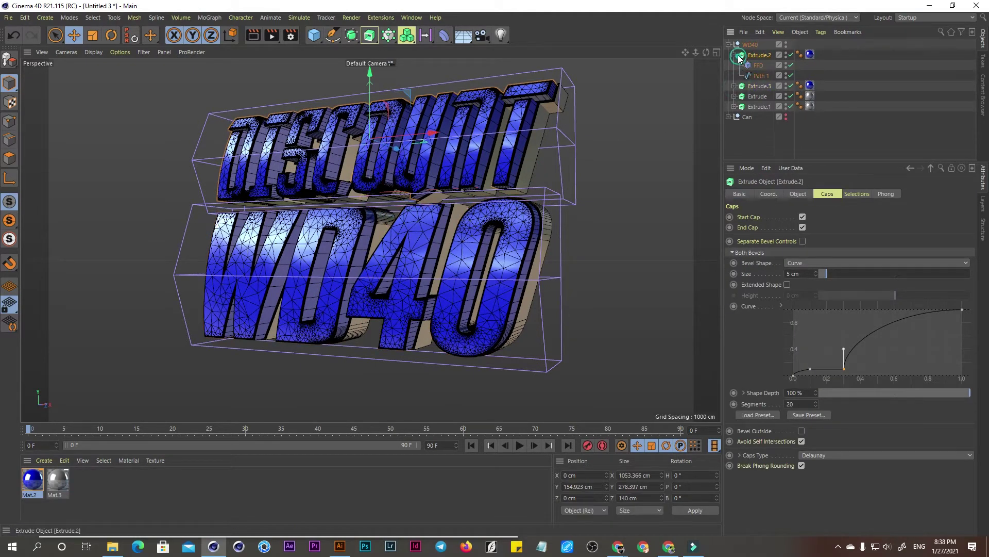
pyautogui.click(754, 66)
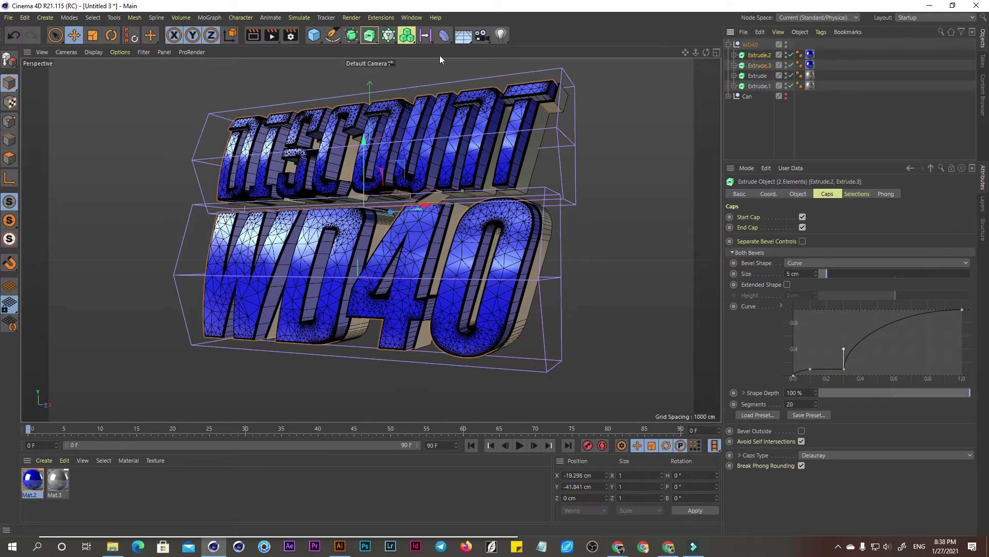
pyautogui.keyDown('alt'); pyautogui.click(352, 36); pyautogui.keyUp('alt')
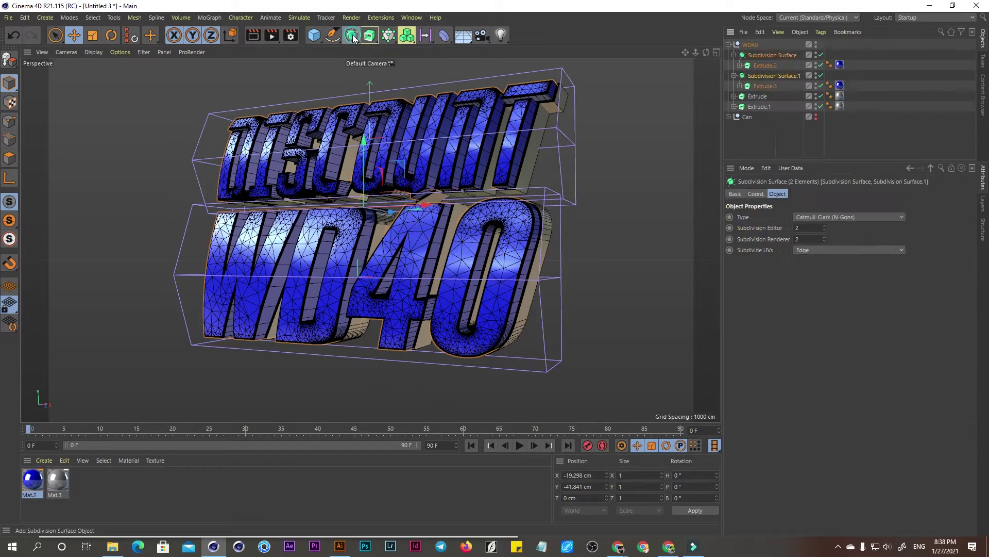
# - Return the viewport to plain Gouraud Shading and render a preview of the logo
pyautogui.moveTo(446, 161)
pyautogui.keyDown('alt'); pyautogui.mouseDown()
pyautogui.moveTo(464, 160)
pyautogui.moveTo(481, 179)
pyautogui.mouseUp(); pyautogui.keyUp('alt')
pyautogui.moveTo(456, 144)
pyautogui.keyDown('alt'); pyautogui.mouseDown()
pyautogui.moveTo(379, 117)
pyautogui.moveTo(367, 83)
pyautogui.mouseUp(); pyautogui.keyUp('alt')
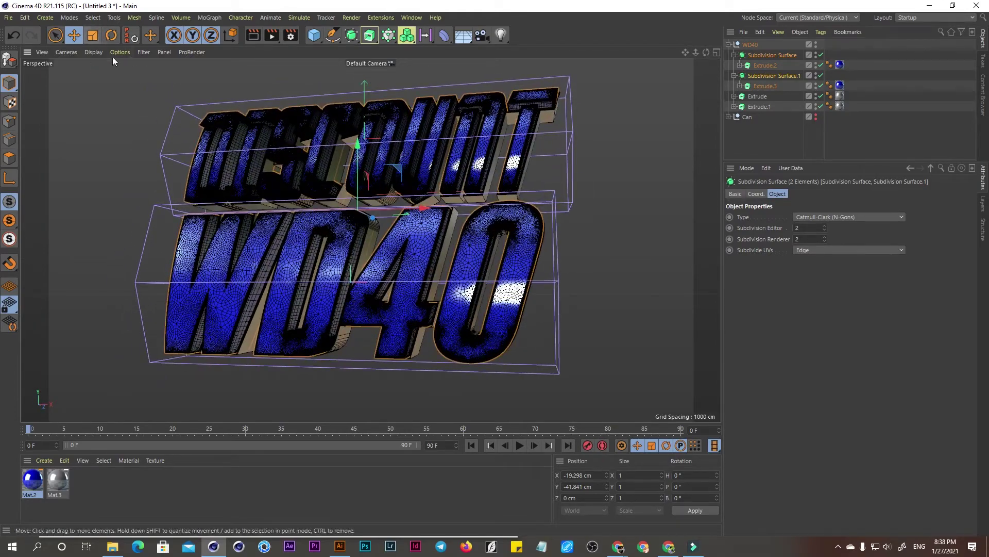
pyautogui.click(96, 52)
pyautogui.moveTo(425, 199)
pyautogui.keyDown('alt'); pyautogui.mouseDown()
pyautogui.moveTo(453, 190)
pyautogui.moveTo(294, 129)
pyautogui.mouseUp(); pyautogui.keyUp('alt')
pyautogui.click(252, 36)
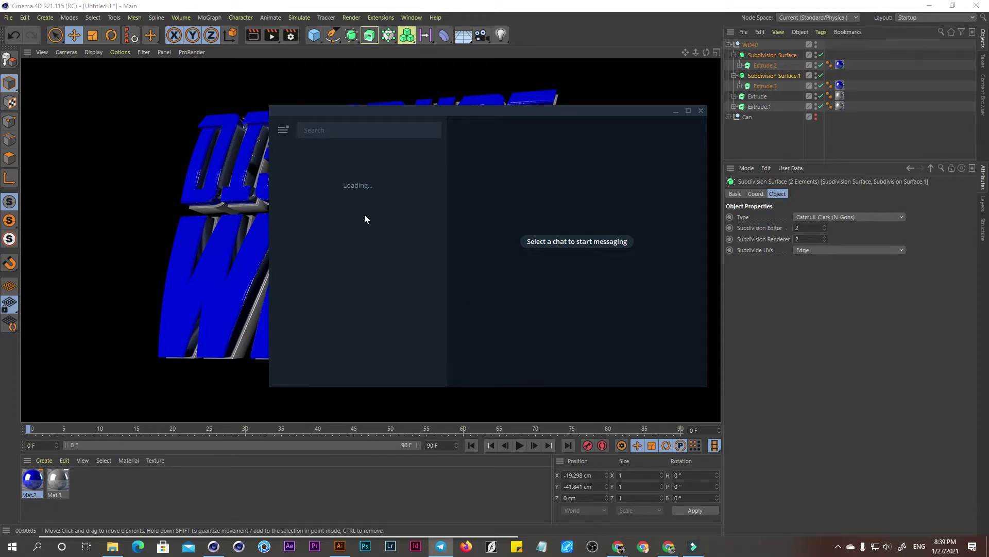
# - Check the graphic design group's pinned 678.2 MB HDRI zip in Telegram, then minimize Telegram
pyautogui.click(281, 131)
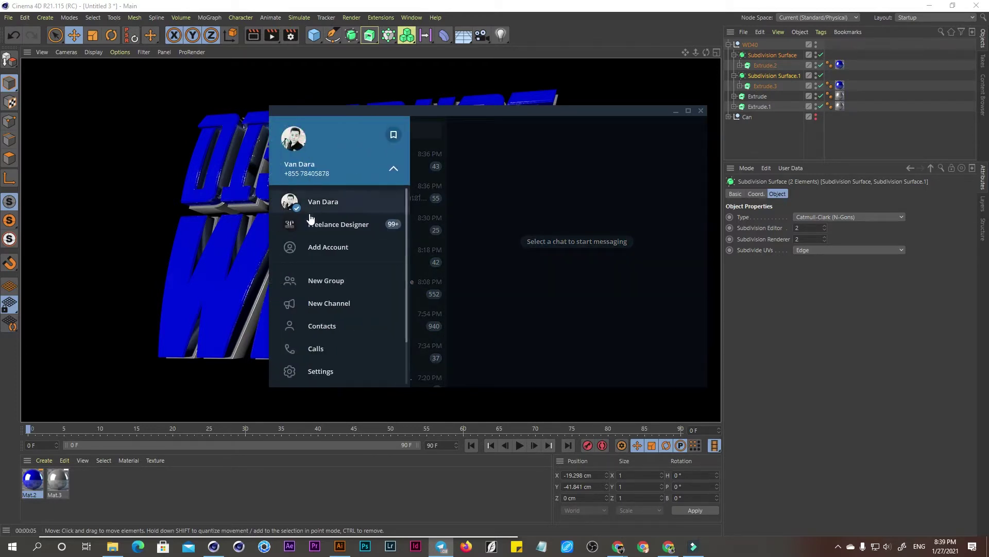
pyautogui.click(434, 210)
pyautogui.scroll(-3, 444, 154)
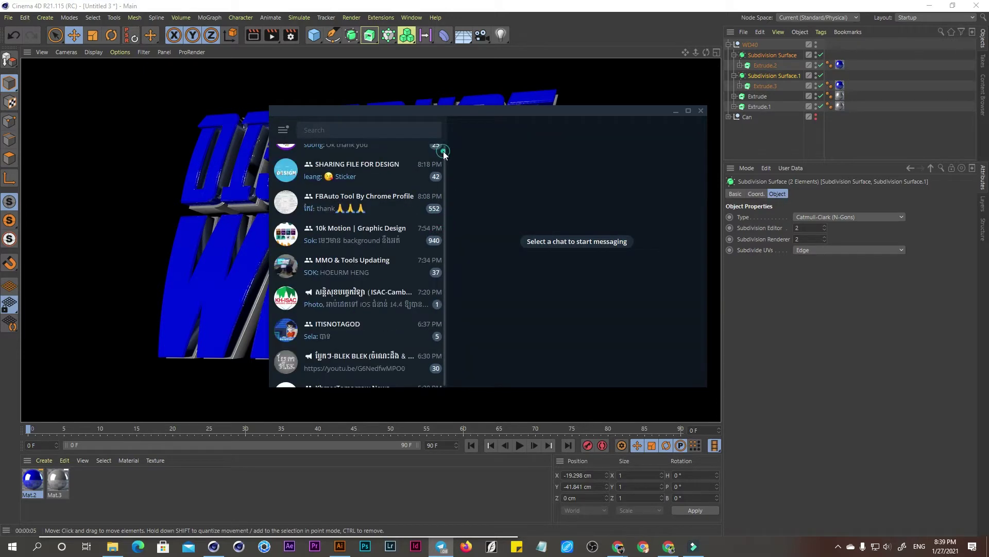
pyautogui.scroll(-3, 443, 160)
pyautogui.scroll(-3, 444, 165)
pyautogui.scroll(-3, 446, 169)
pyautogui.scroll(1, 444, 169)
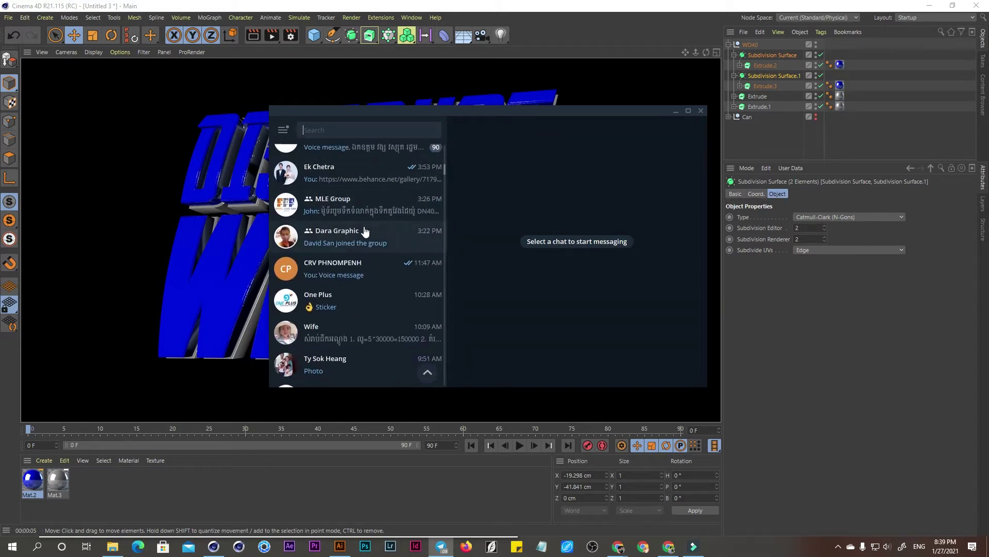
pyautogui.click(364, 236)
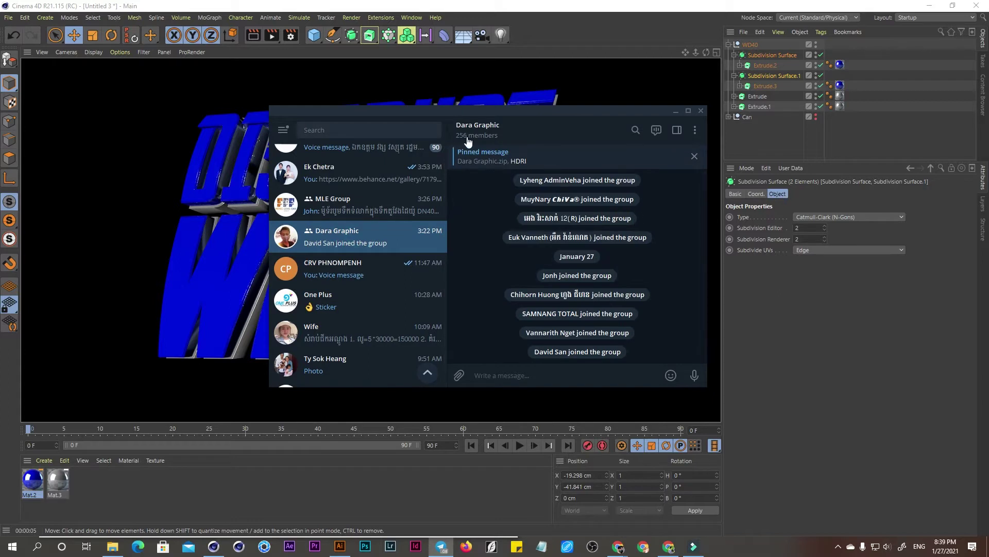
pyautogui.click(525, 164)
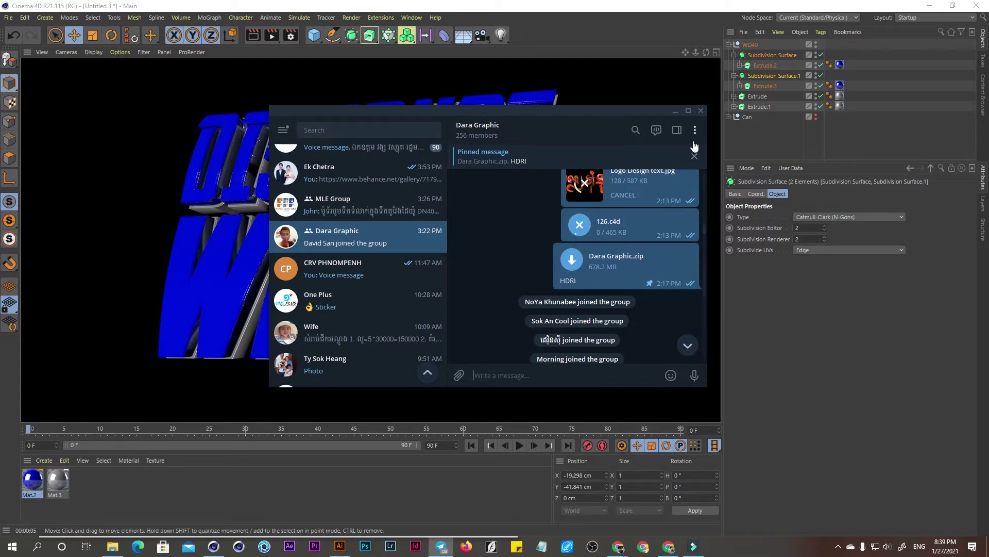
pyautogui.click(676, 111)
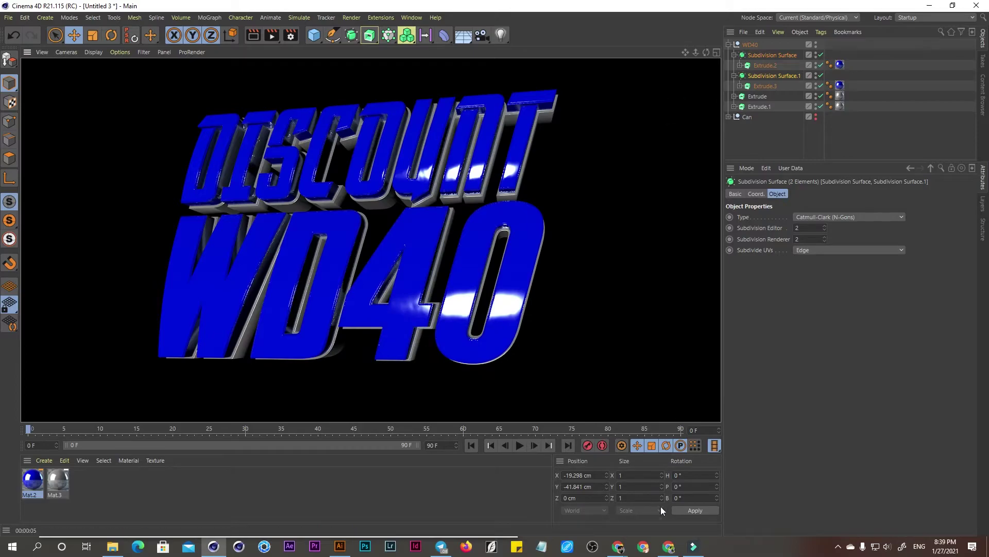
# - Pause the YouTube video and open the bookmarked Pngtree contributor page in a new tab
pyautogui.click(670, 550)
pyautogui.click(332, 199)
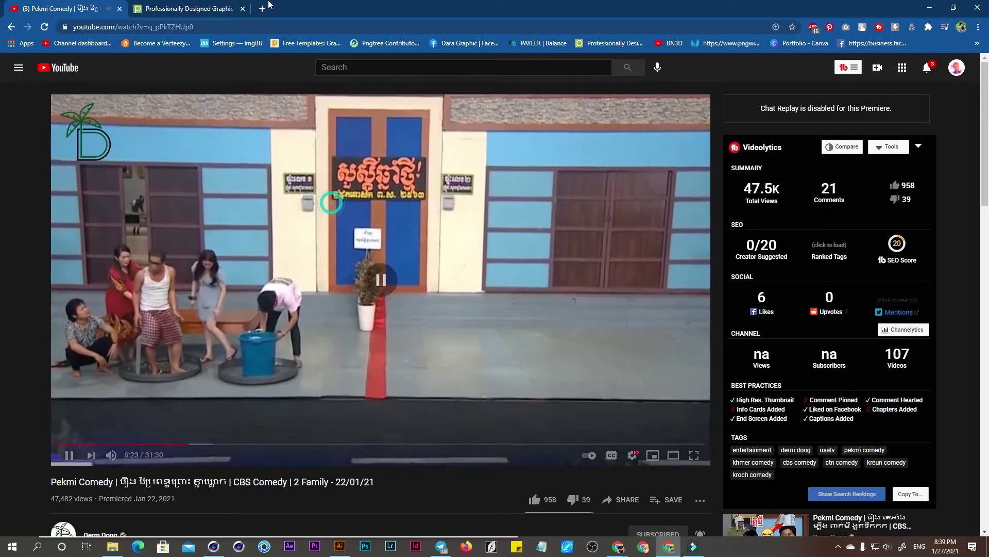
pyautogui.click(262, 9)
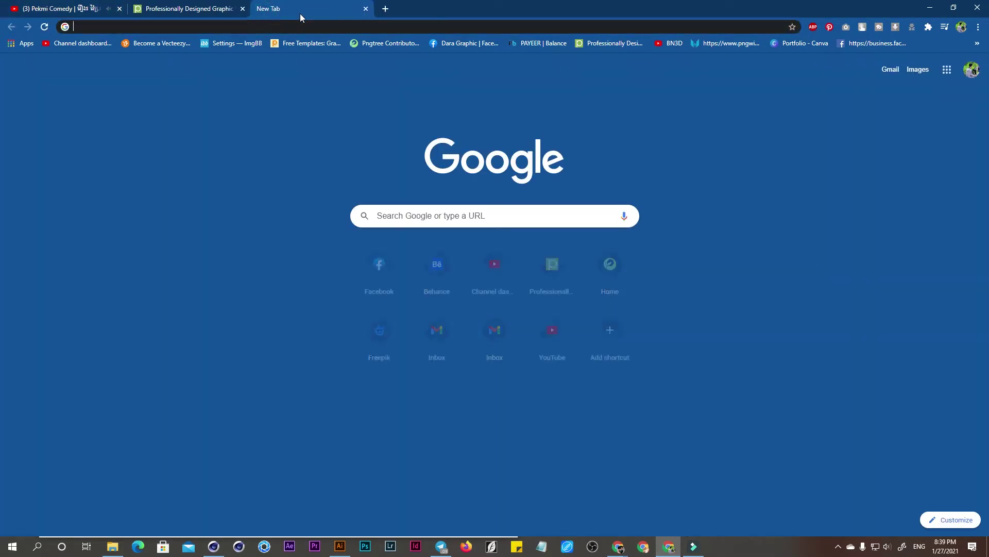
pyautogui.click(606, 46)
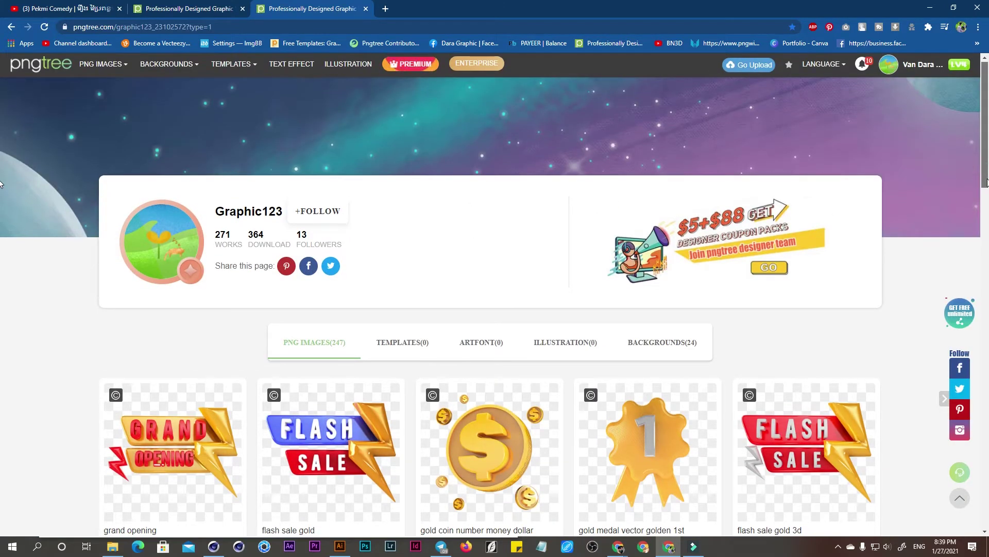
pyautogui.moveTo(987, 182); pyautogui.dragTo(985, 222)
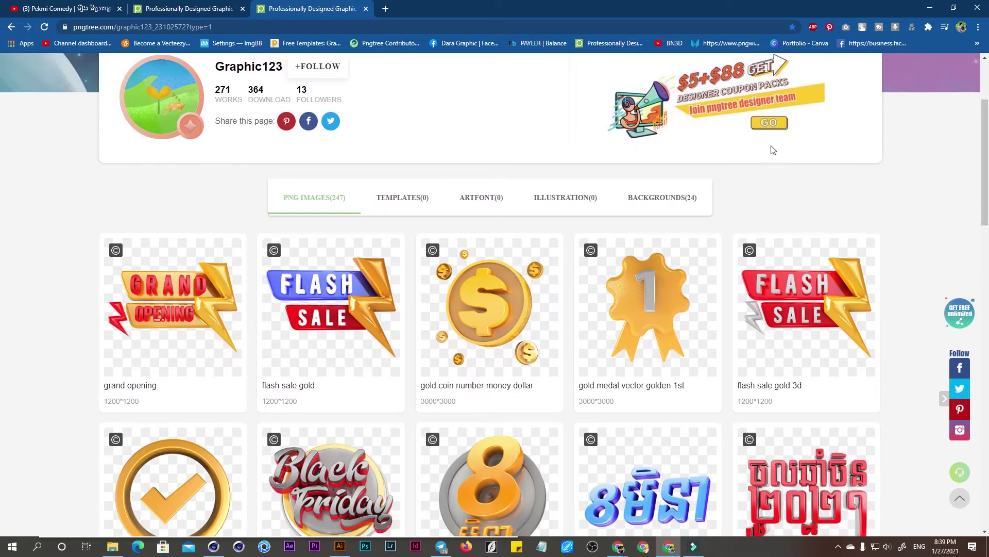
pyautogui.click(219, 28)
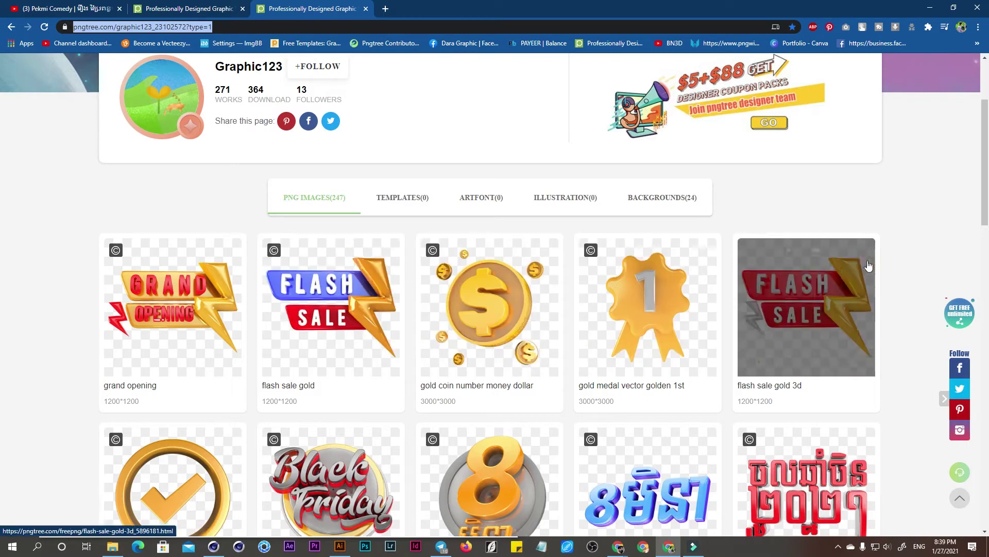
# - Scroll the contributor's gallery and open page 2 of the images
pyautogui.click(986, 201)
pyautogui.scroll(-6, 986, 201)
pyautogui.scroll(-8, 986, 204)
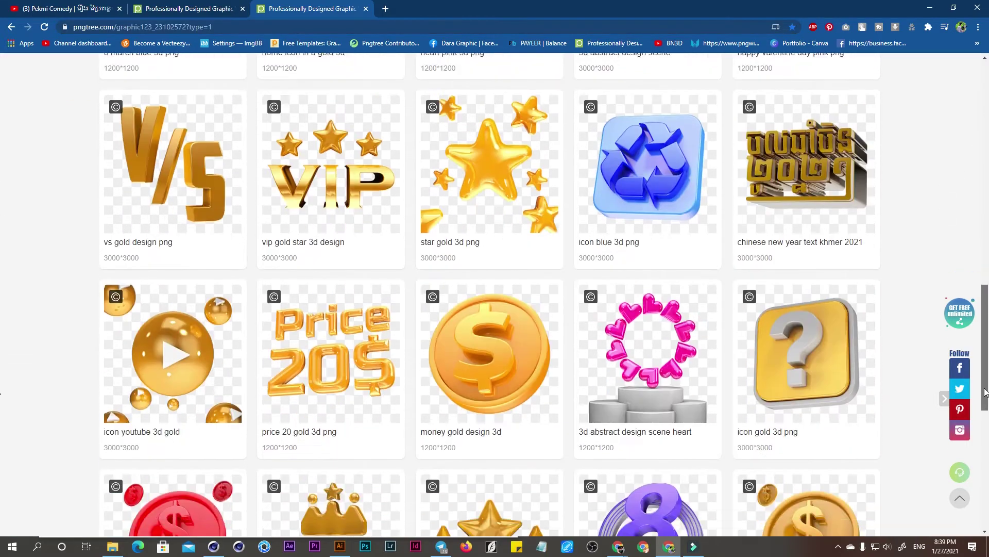
pyautogui.scroll(-2, 988, 207)
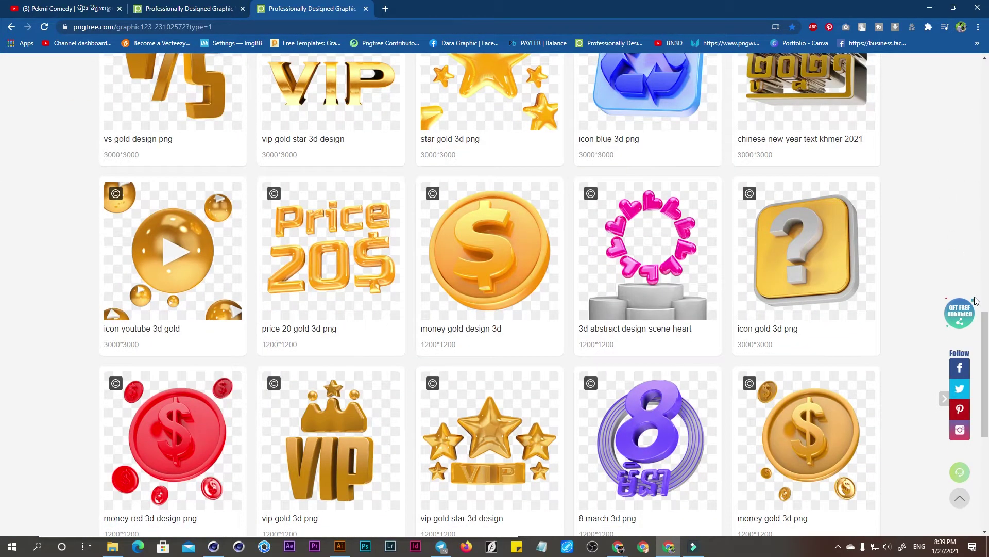
pyautogui.scroll(-2, 463, 335)
pyautogui.scroll(-1, 423, 363)
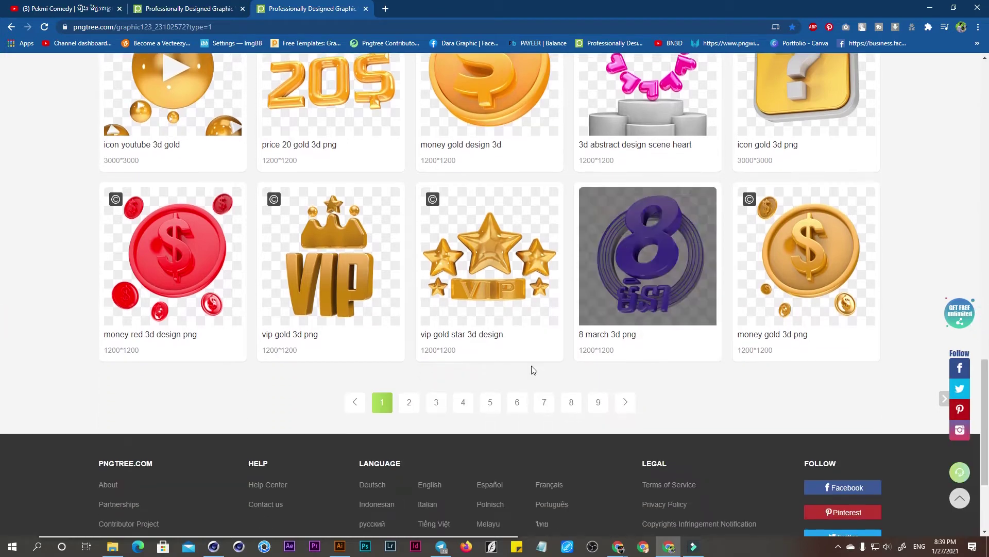
pyautogui.click(410, 398)
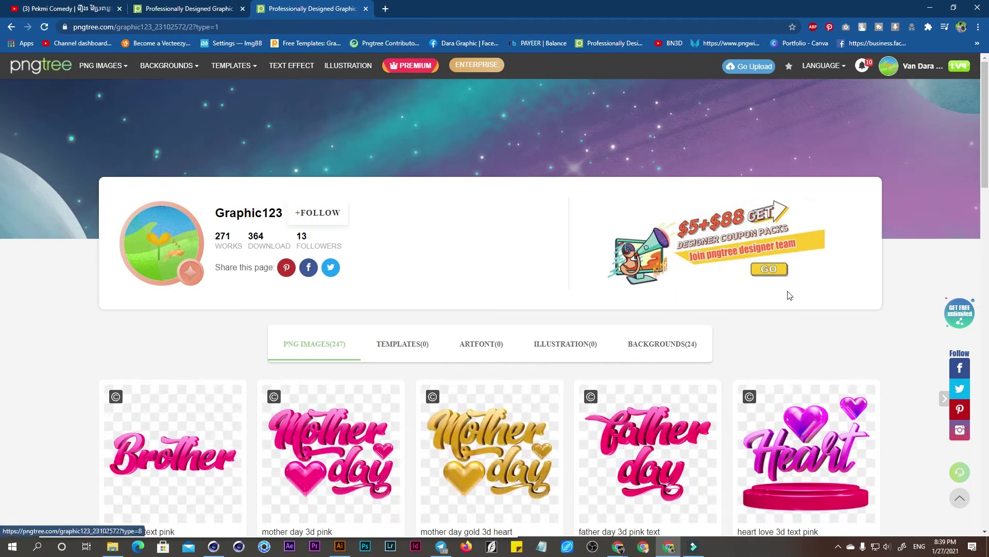
pyautogui.moveTo(986, 186); pyautogui.dragTo(987, 369)
pyautogui.scroll(-5, 668, 285)
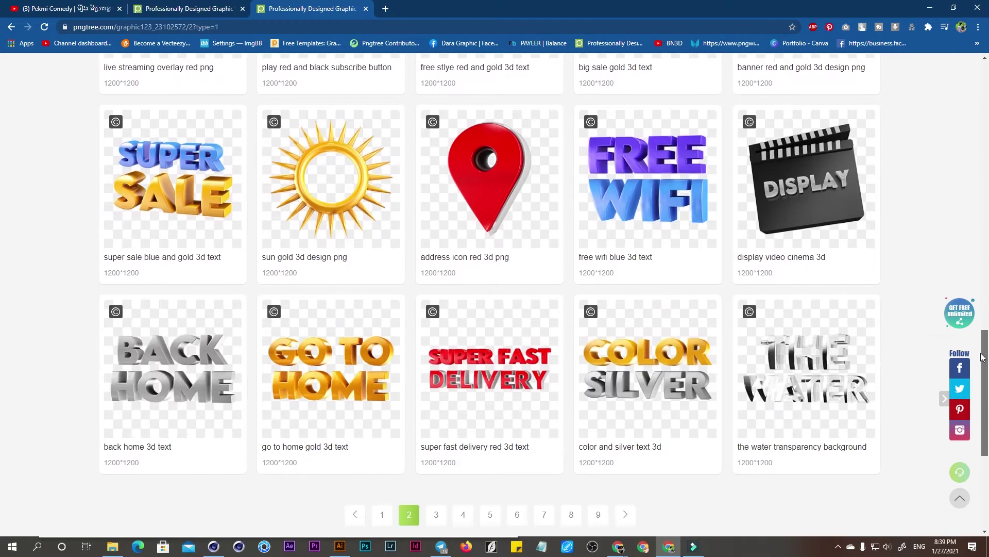
# - Continue through pages 3 and 4 of the gallery and select the followers count (13)
pyautogui.click(438, 505)
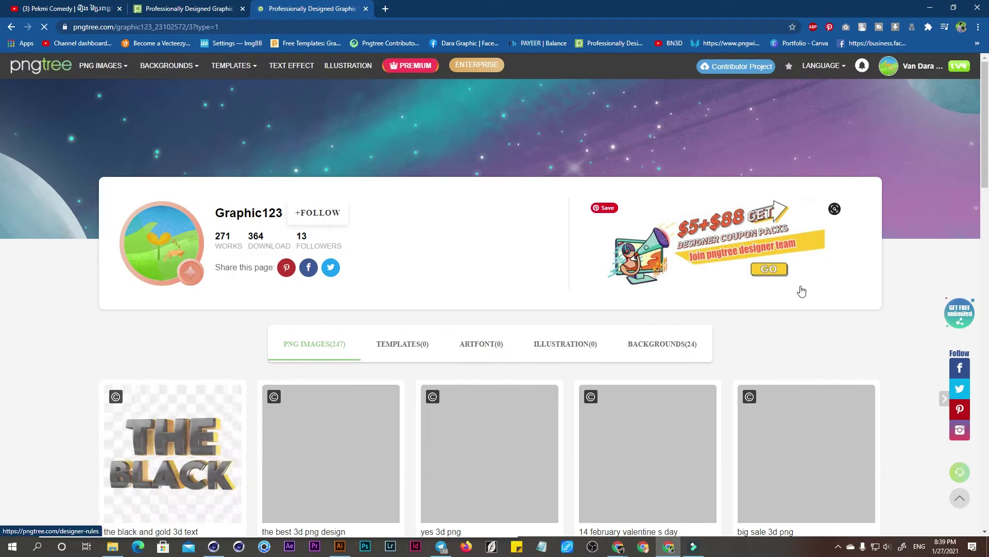
pyautogui.scroll(-8, 987, 203)
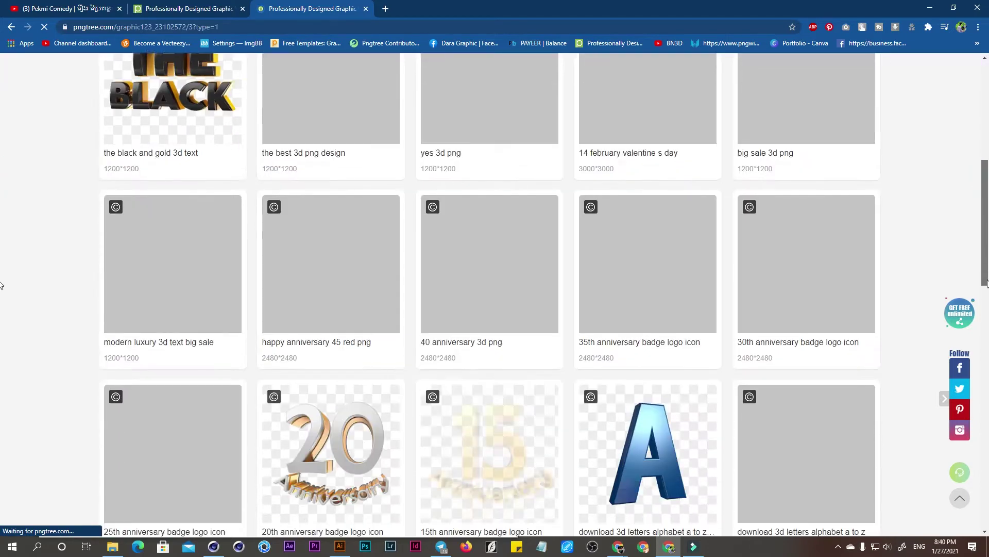
pyautogui.scroll(-3, 987, 257)
pyautogui.scroll(-1, 984, 255)
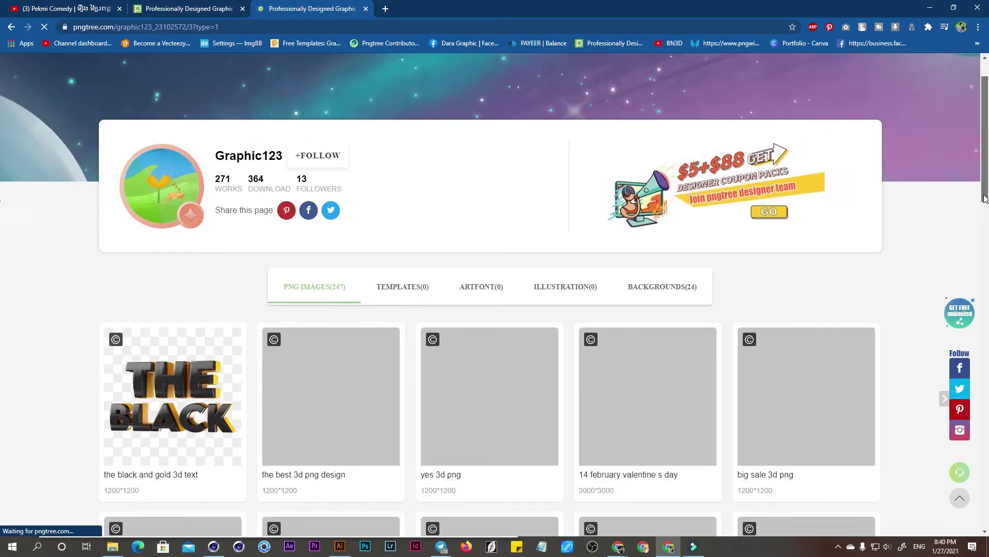
pyautogui.scroll(-4, 984, 255)
pyautogui.scroll(-1, 982, 255)
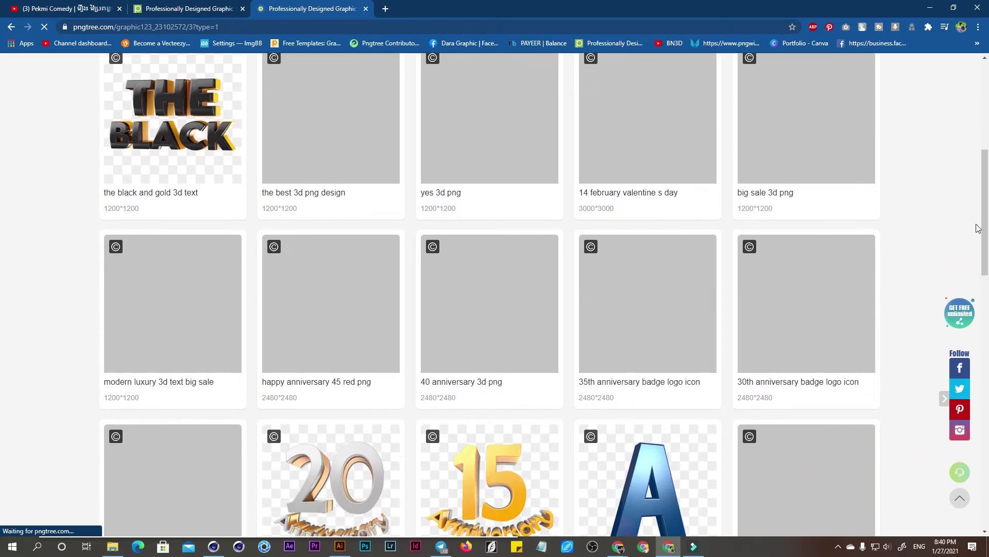
pyautogui.scroll(-4, 981, 257)
pyautogui.scroll(-3, 984, 288)
pyautogui.scroll(-2, 985, 309)
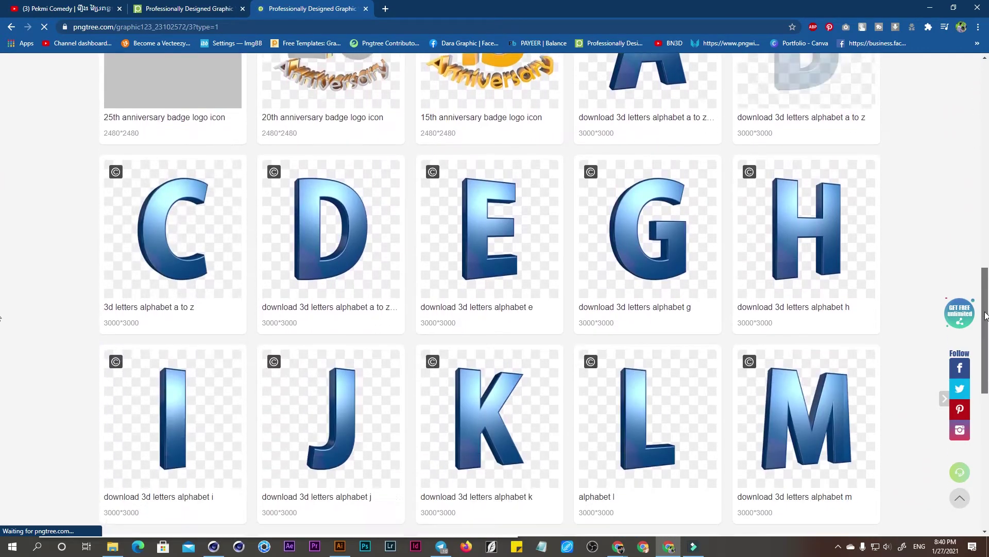
pyautogui.moveTo(985, 316); pyautogui.dragTo(981, 389)
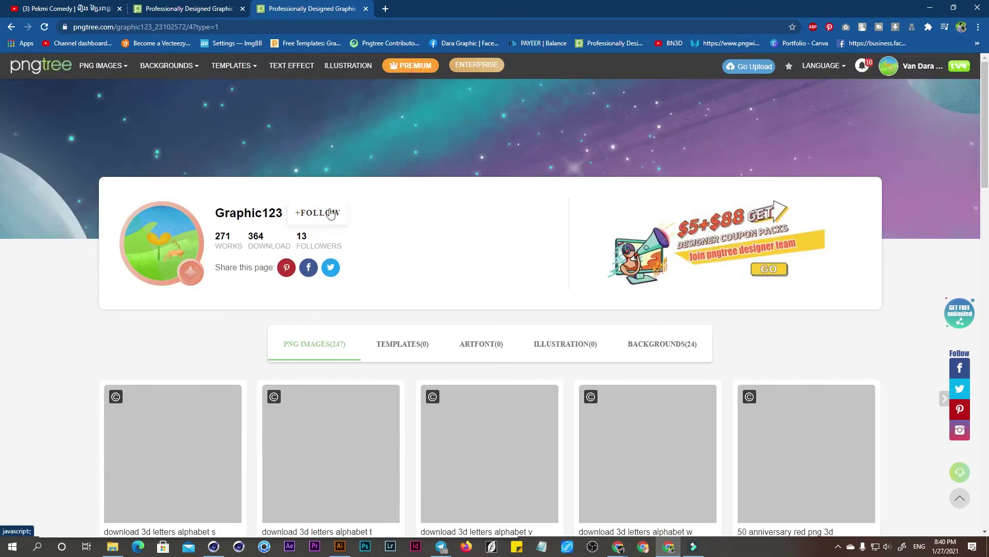
pyautogui.doubleClick(301, 236)
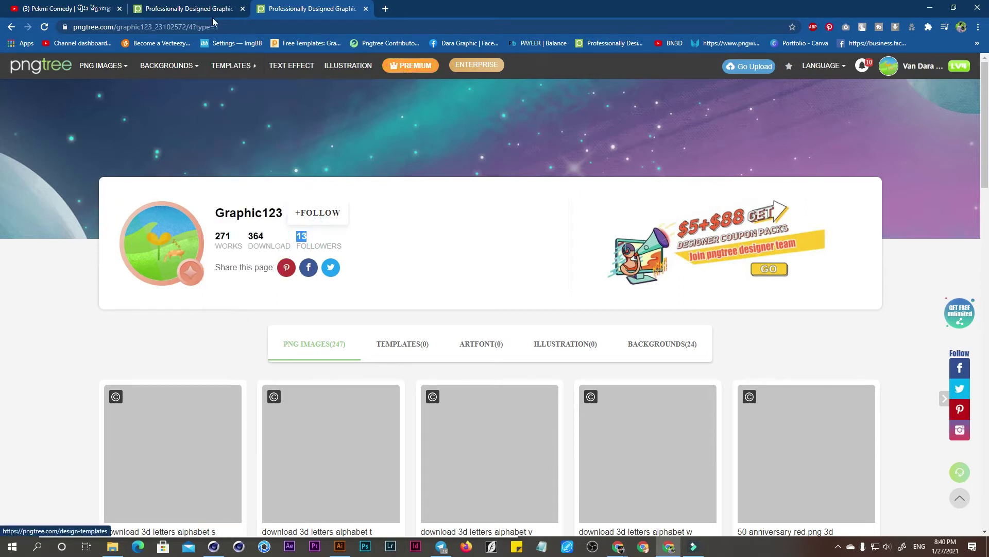
# - Open the 726-member design group's Facebook page, check its notifications, then minimize the browser
pyautogui.click(384, 9)
pyautogui.click(376, 26)
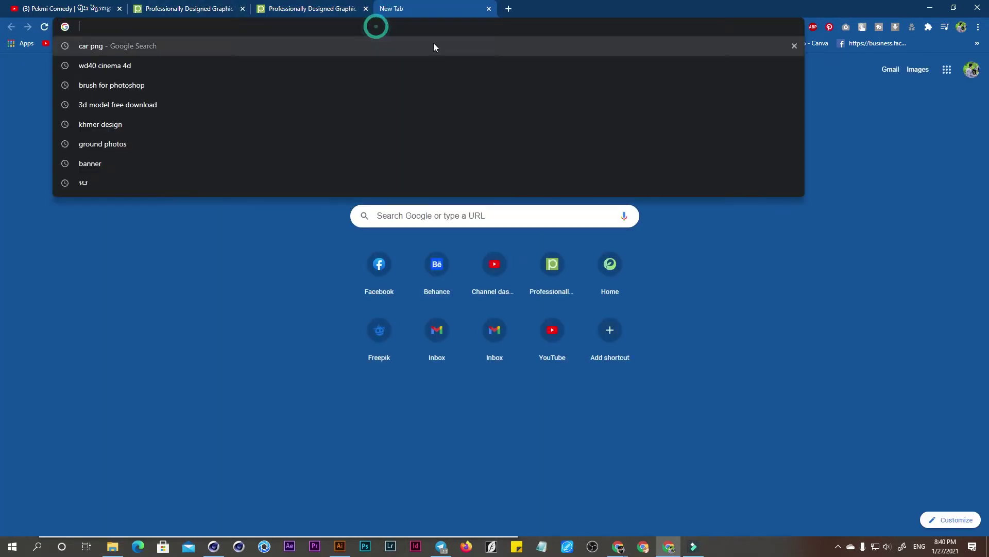
pyautogui.click(820, 177)
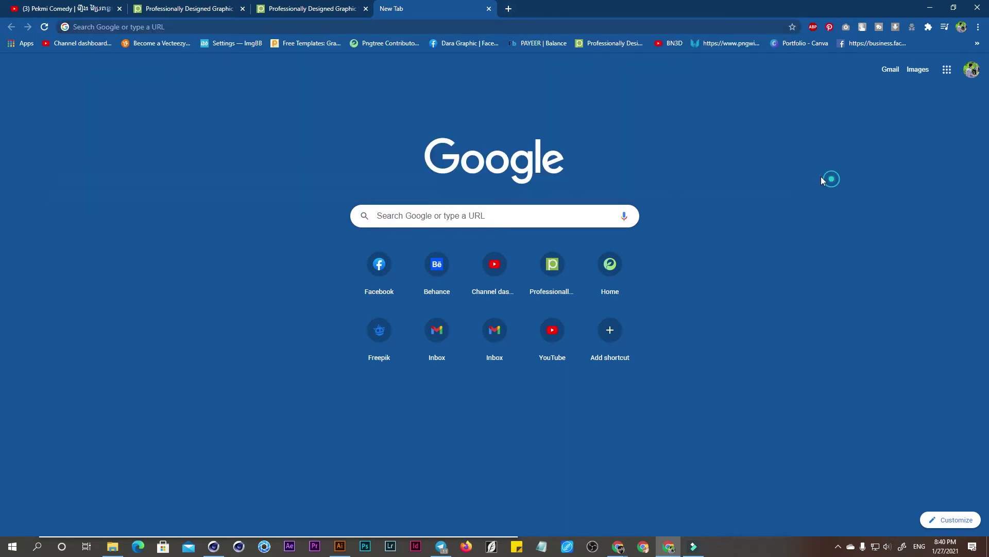
pyautogui.click(456, 45)
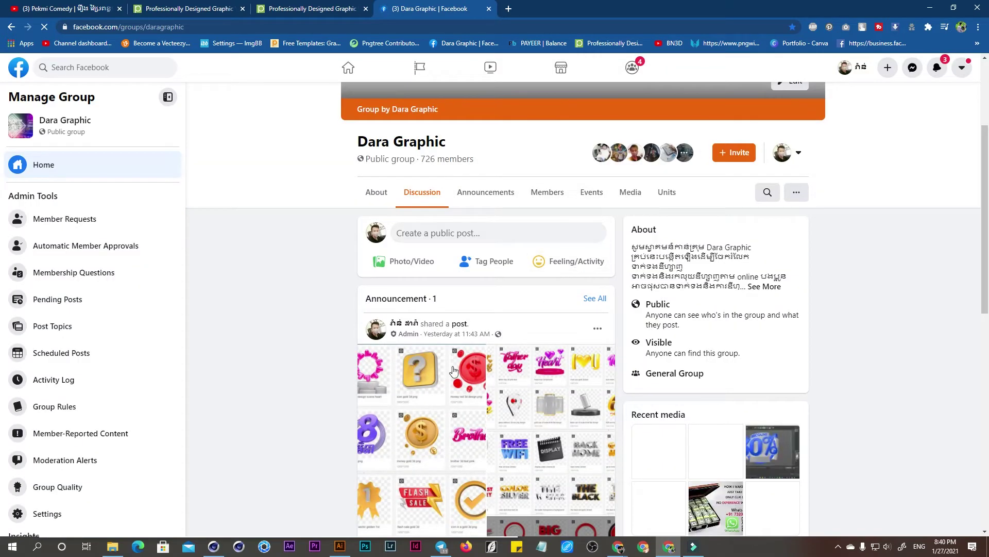
pyautogui.moveTo(985, 178); pyautogui.dragTo(985, 263)
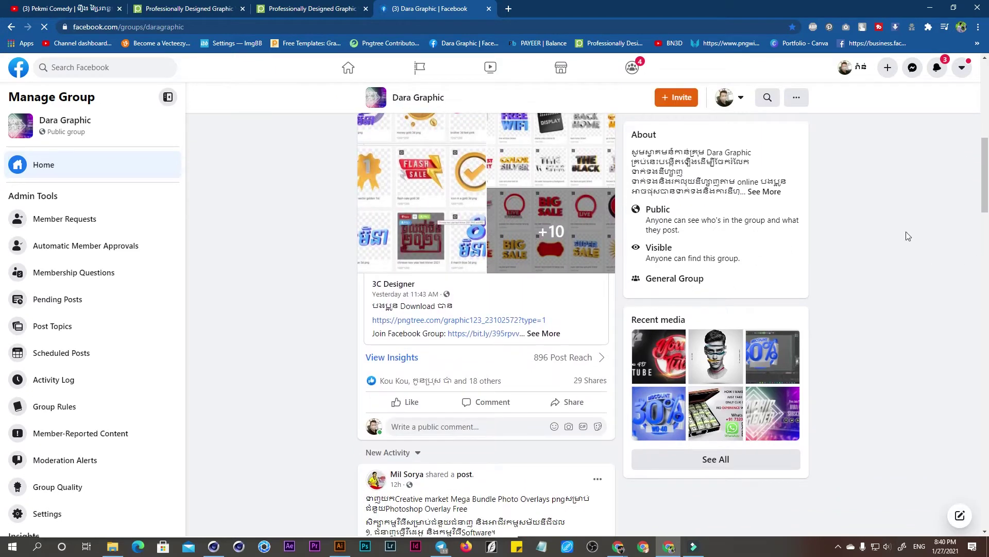
pyautogui.moveTo(985, 175); pyautogui.dragTo(986, 103)
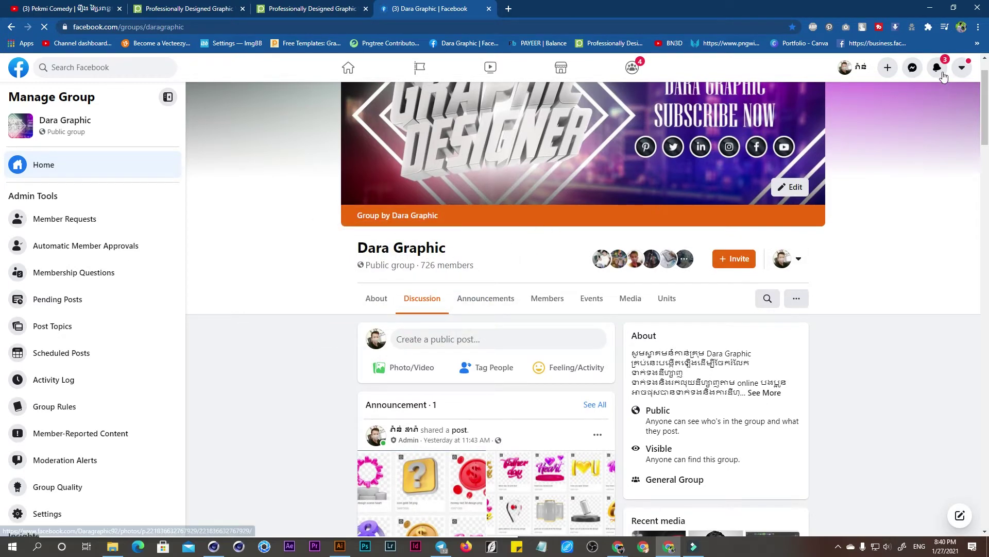
pyautogui.click(937, 68)
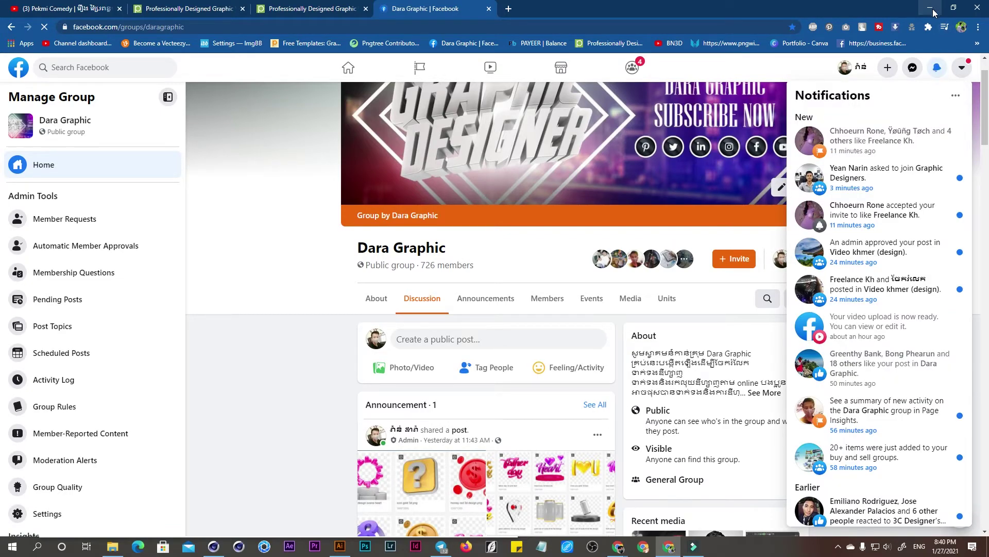
pyautogui.click(930, 7)
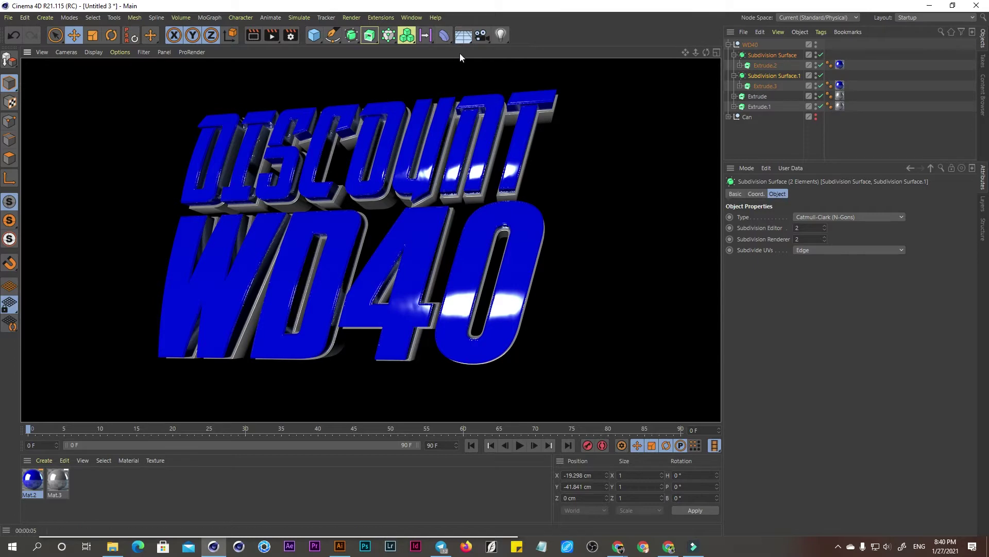
# - Add a Sky object and create a new material named Mat
pyautogui.click(464, 38)
pyautogui.click(501, 68)
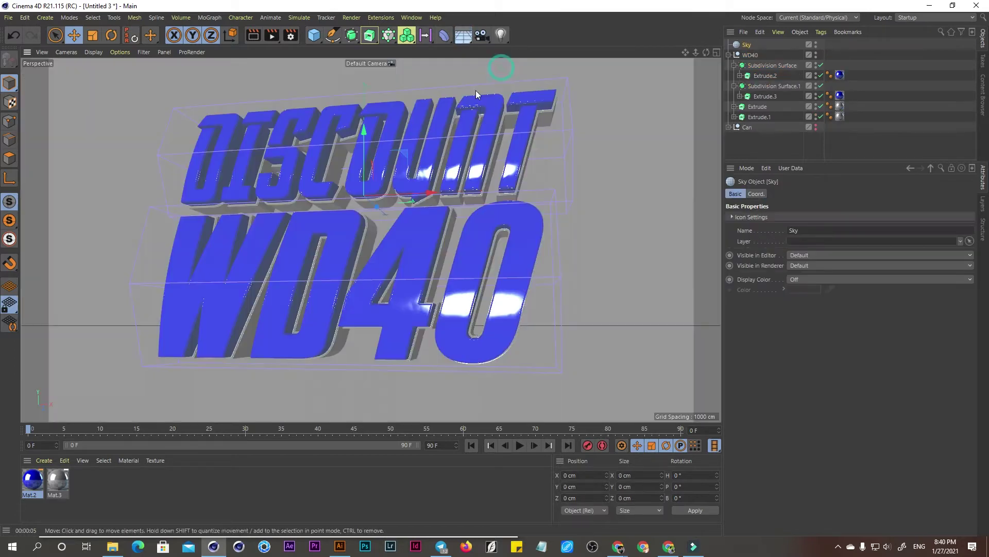
pyautogui.click(44, 460)
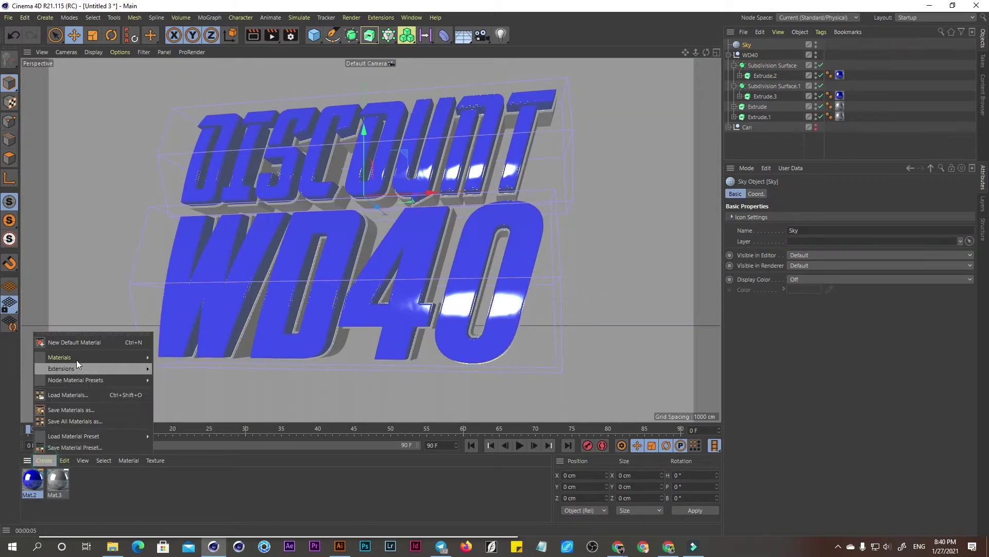
pyautogui.click(88, 342)
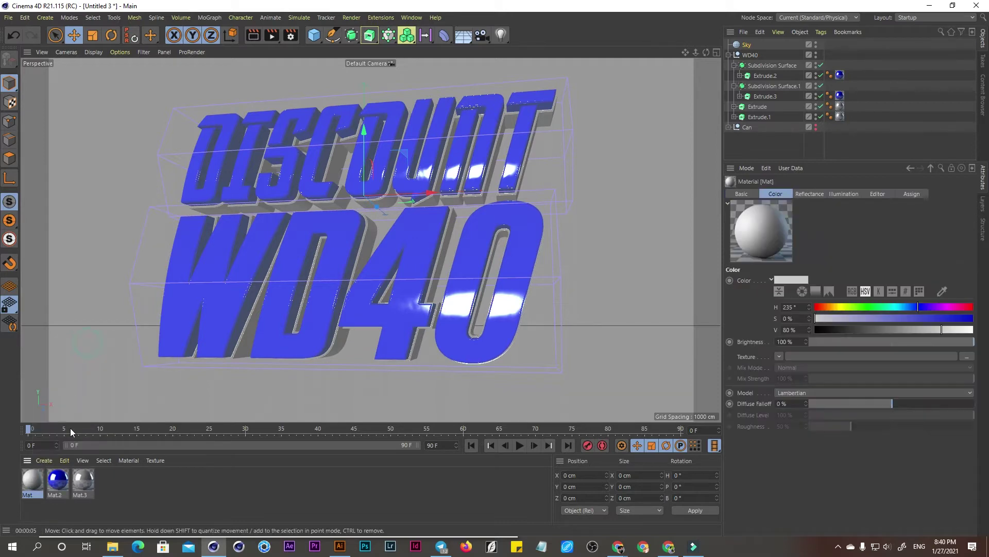
pyautogui.click(31, 483)
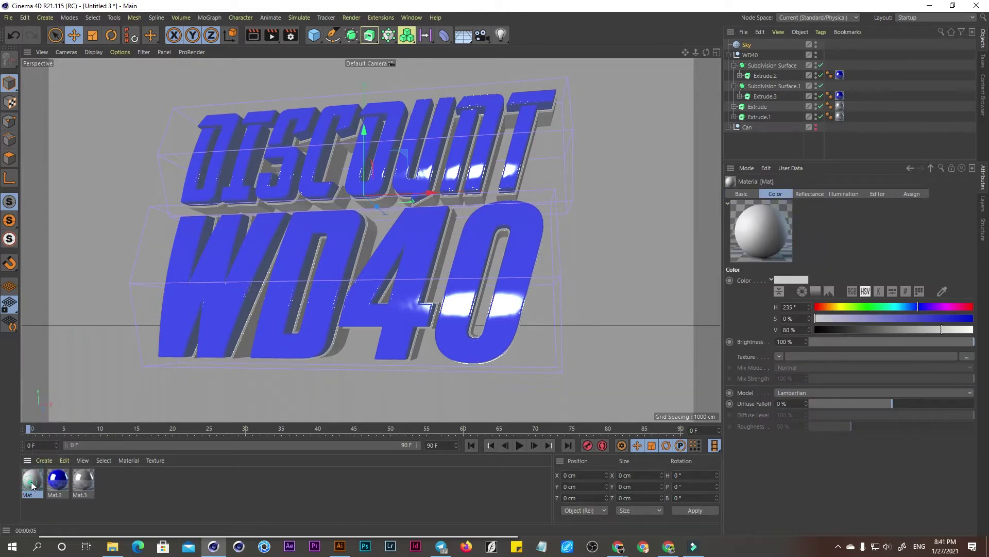
pyautogui.doubleClick(32, 484)
# - Make Mat luminance-only, with Color and Reflectance off, using 3 PONTOS BLACK.hdr as texture
pyautogui.click(206, 226)
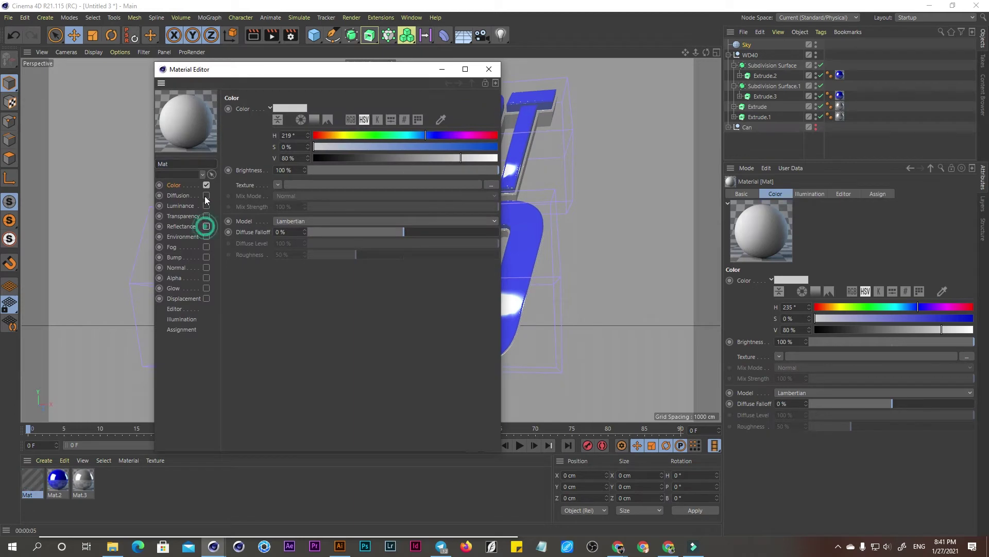
pyautogui.click(206, 185)
pyautogui.click(180, 206)
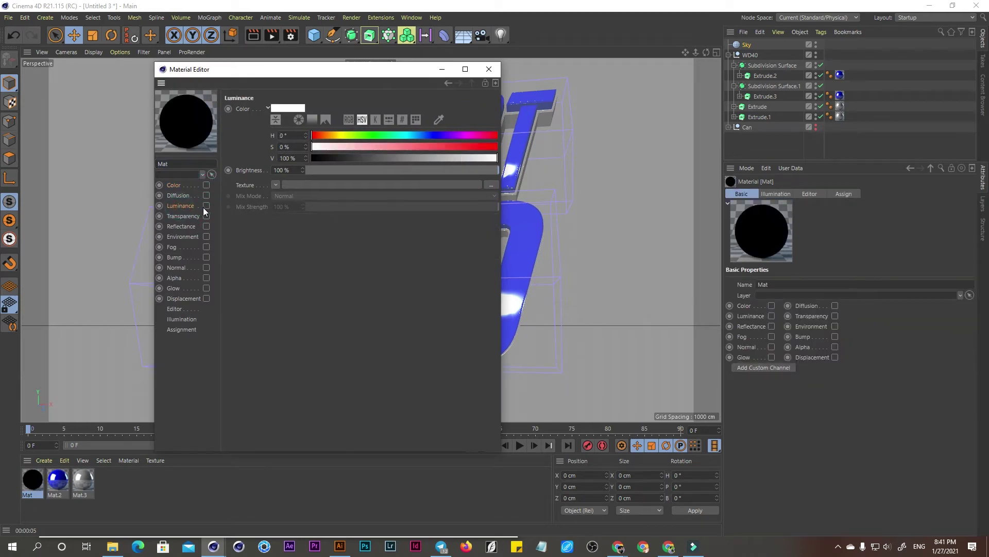
pyautogui.click(206, 206)
pyautogui.click(343, 187)
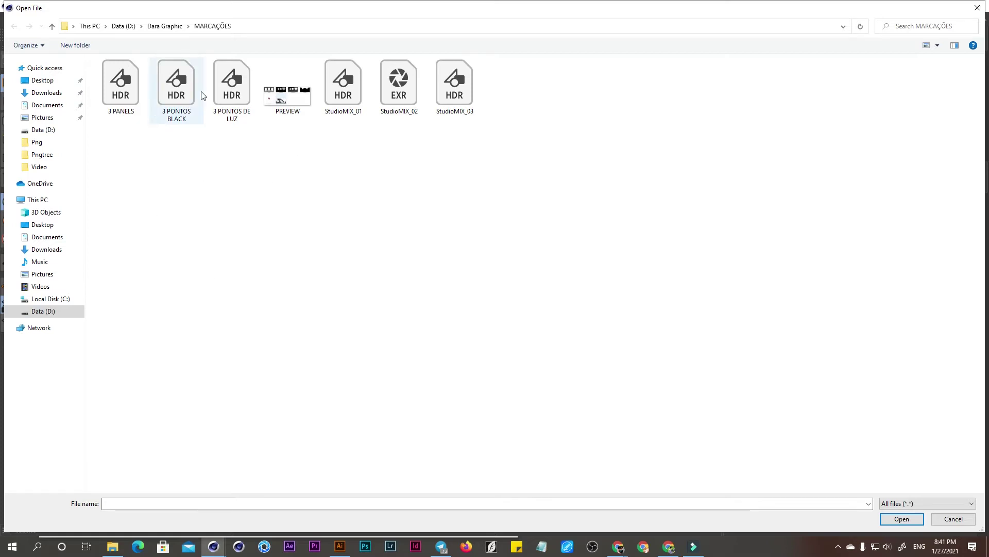
pyautogui.click(165, 27)
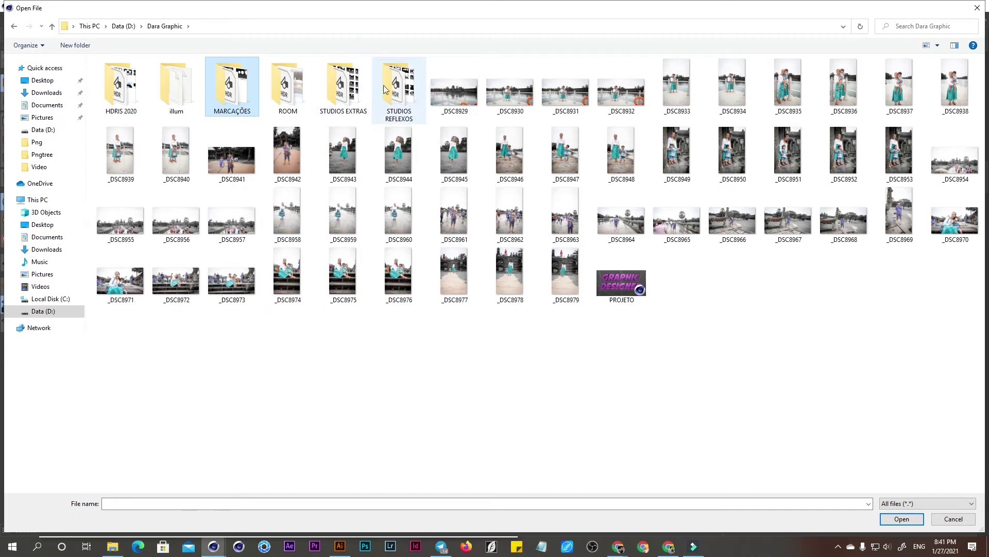
pyautogui.doubleClick(221, 102)
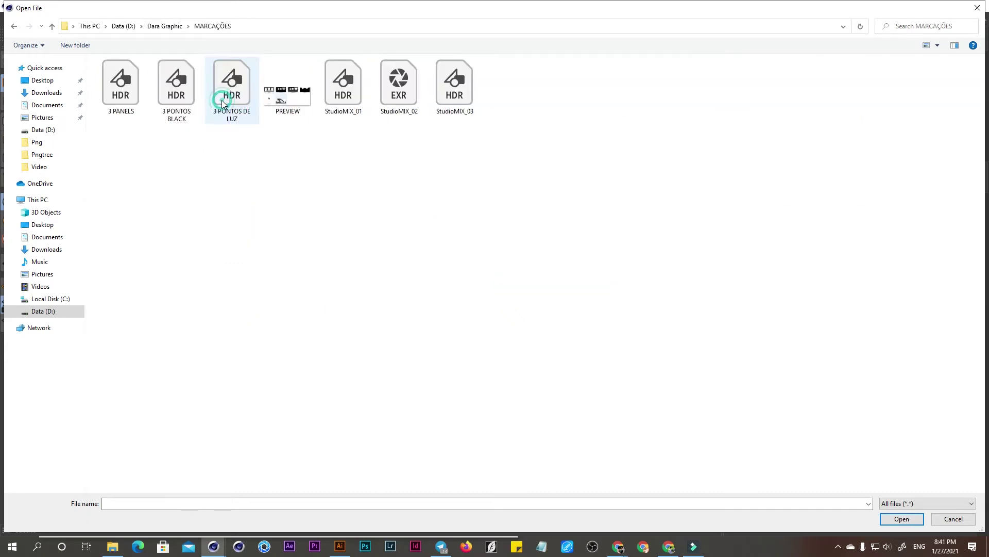
pyautogui.click(172, 101)
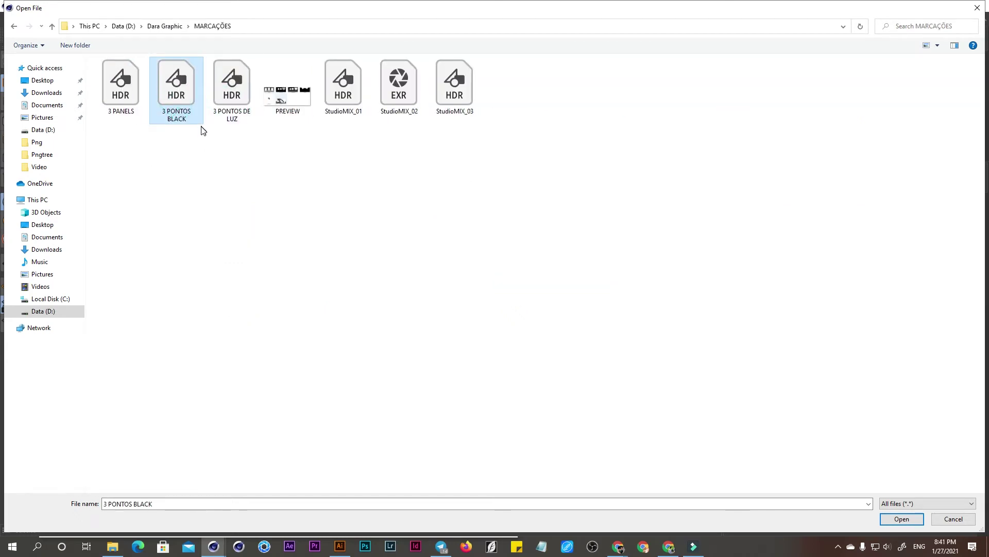
pyautogui.press('Return')
pyautogui.click(541, 319)
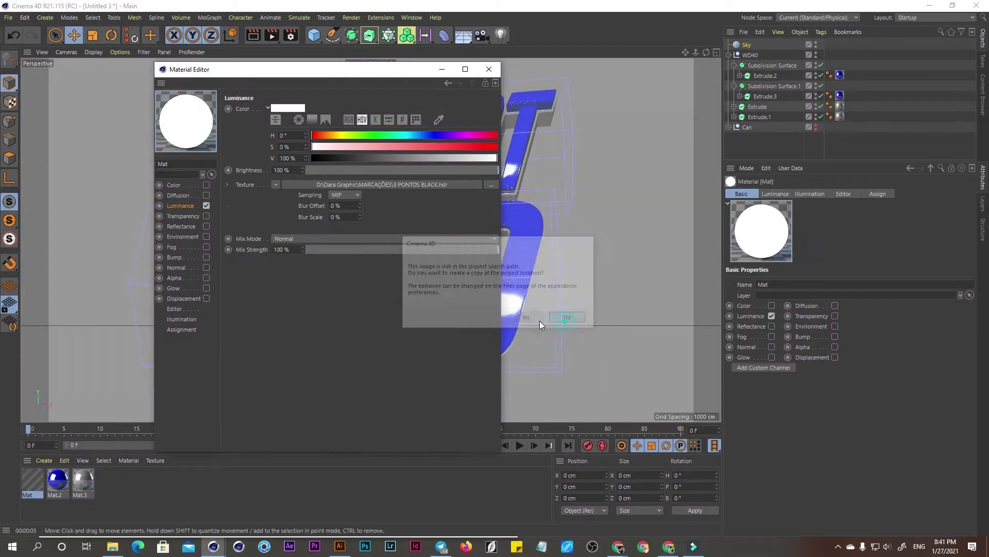
pyautogui.click(488, 69)
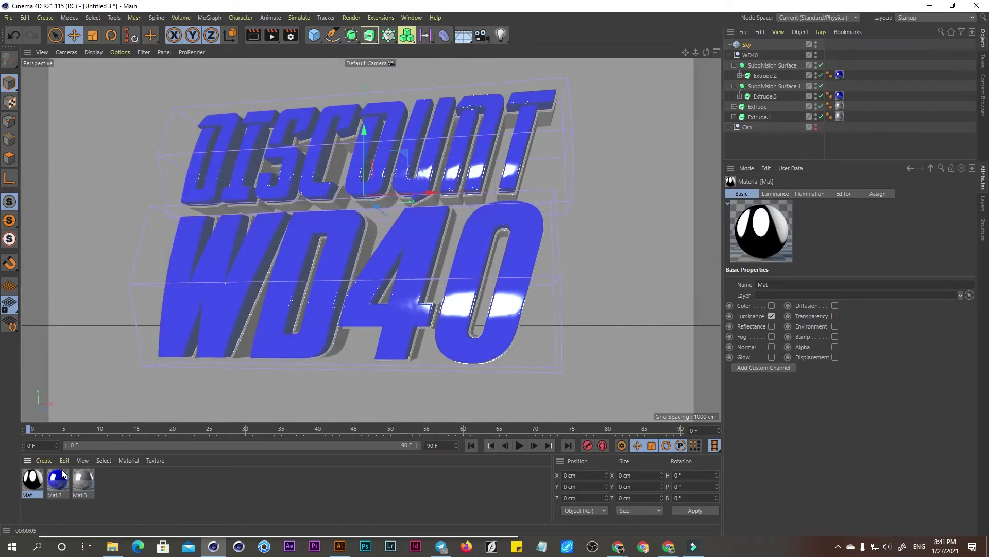
# - Apply Mat to the Sky, give Extrude.1 the grey material, and hide the Sky from camera via a Compositing tag
pyautogui.moveTo(55, 441); pyautogui.dragTo(99, 363)
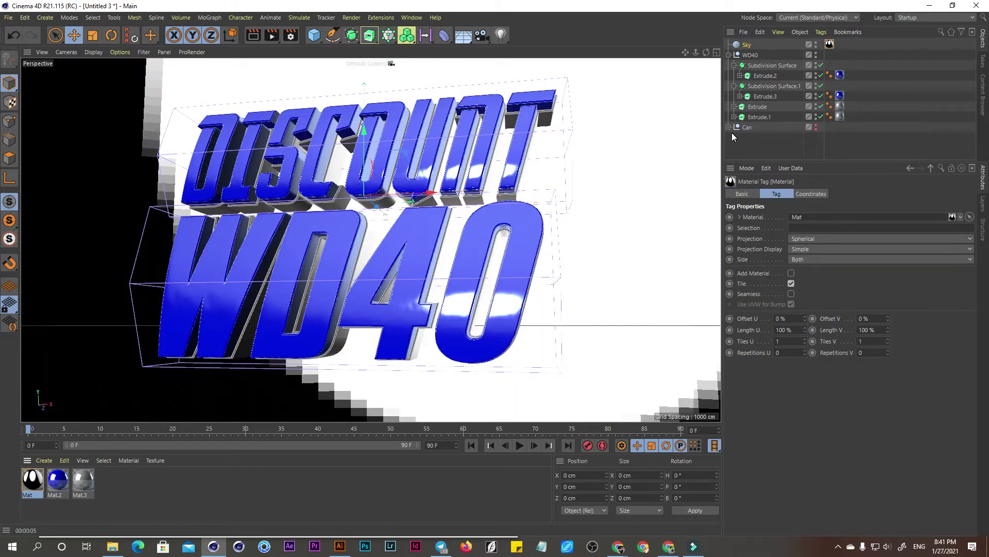
pyautogui.keyDown('ctrl'); pyautogui.moveTo(840, 106); pyautogui.dragTo(840, 116); pyautogui.keyUp('ctrl')
pyautogui.rightClick(759, 44)
pyautogui.moveTo(794, 141)
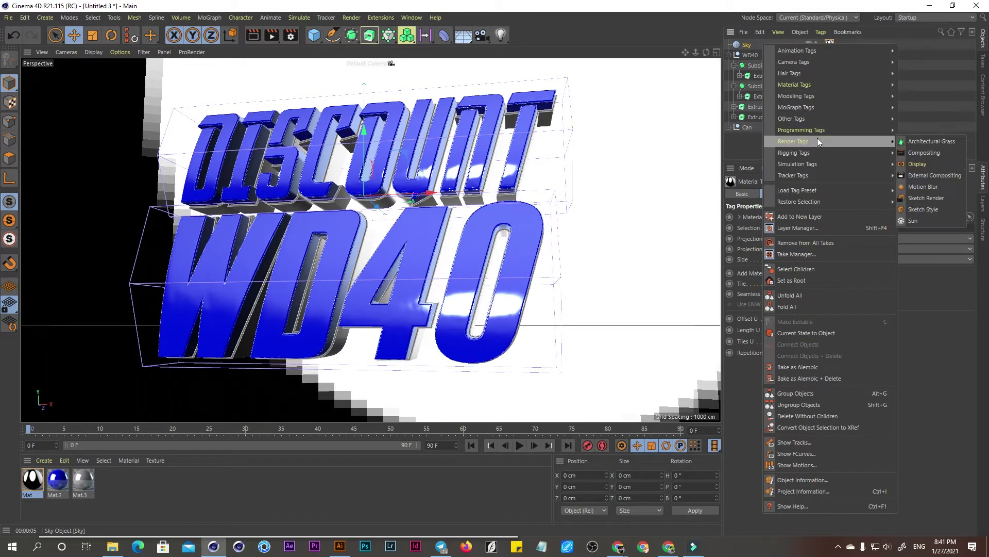
pyautogui.click(928, 153)
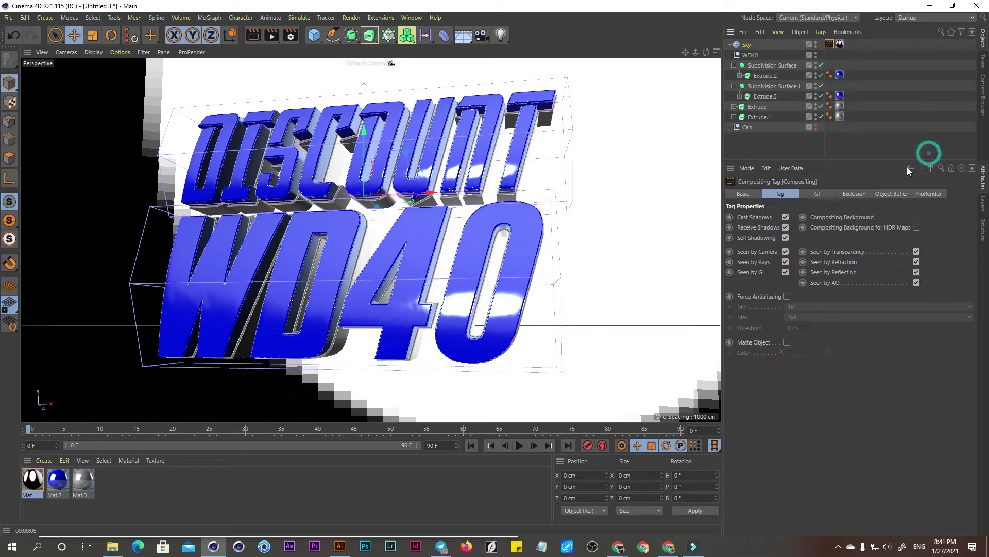
pyautogui.click(785, 251)
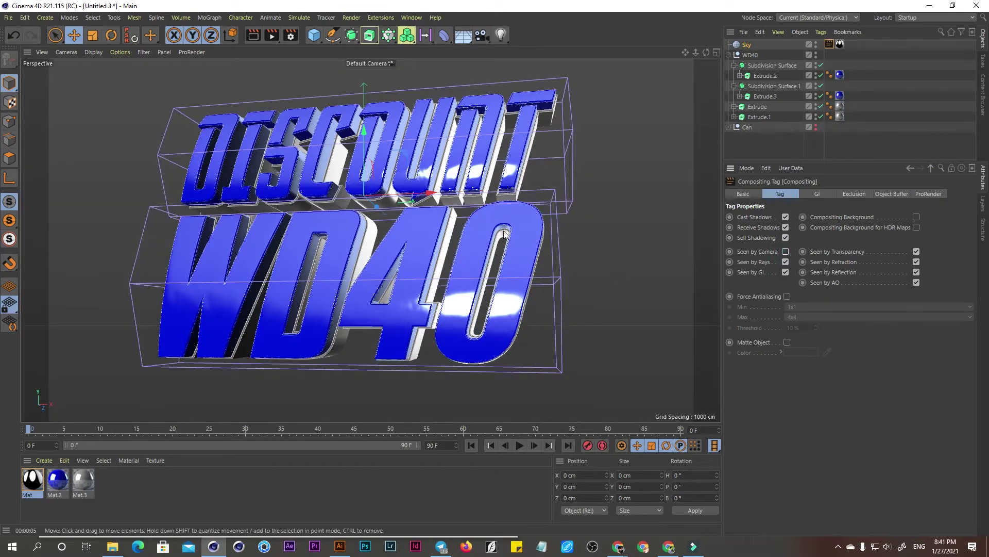
pyautogui.moveTo(434, 220)
pyautogui.keyDown('alt'); pyautogui.mouseDown()
pyautogui.moveTo(459, 248)
pyautogui.moveTo(447, 233)
pyautogui.mouseUp(); pyautogui.keyUp('alt')
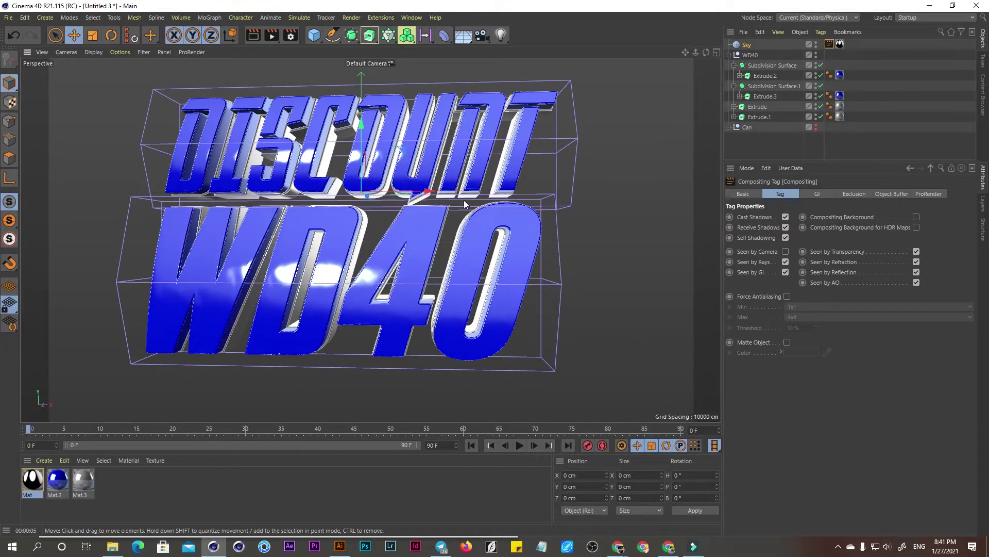
# - Add three omni lights, raising one above the text and moving another to its right
pyautogui.click(501, 35)
pyautogui.moveTo(508, 174)
pyautogui.keyDown('alt'); pyautogui.mouseDown()
pyautogui.moveTo(453, 166)
pyautogui.moveTo(248, 239)
pyautogui.mouseUp(); pyautogui.keyUp('alt')
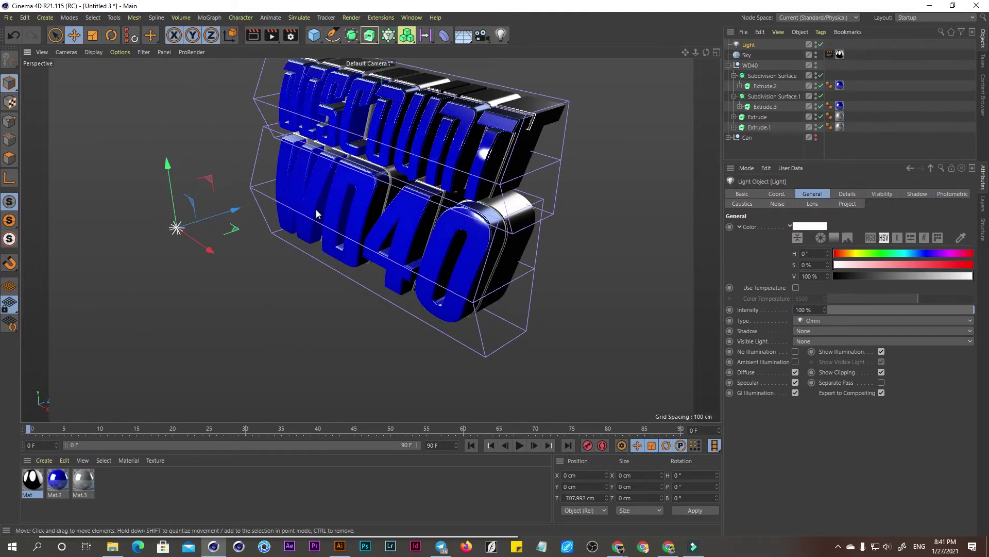
pyautogui.click(501, 35)
pyautogui.keyDown('alt'); pyautogui.moveTo(695, 69); pyautogui.dragTo(645, 63); pyautogui.keyUp('alt')
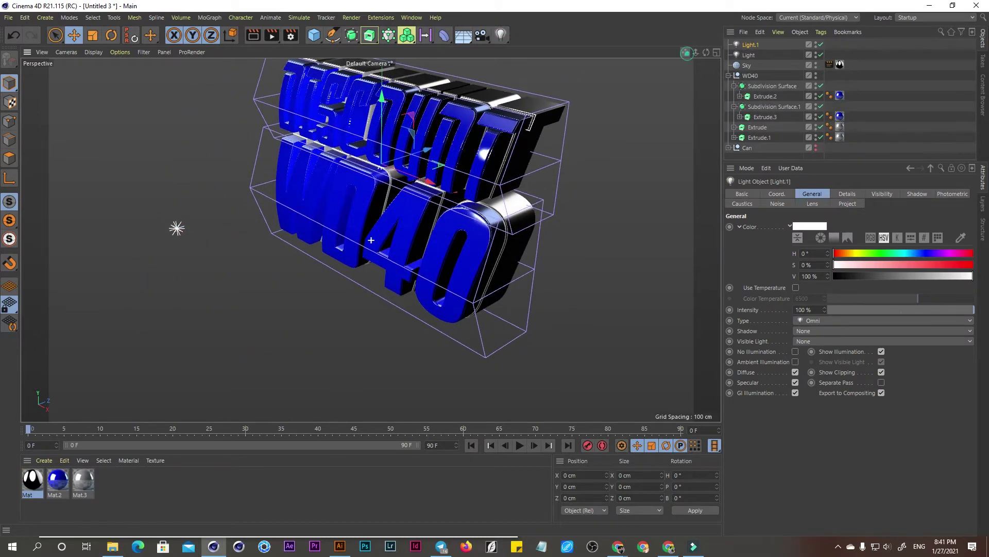
pyautogui.moveTo(363, 198); pyautogui.dragTo(362, 72)
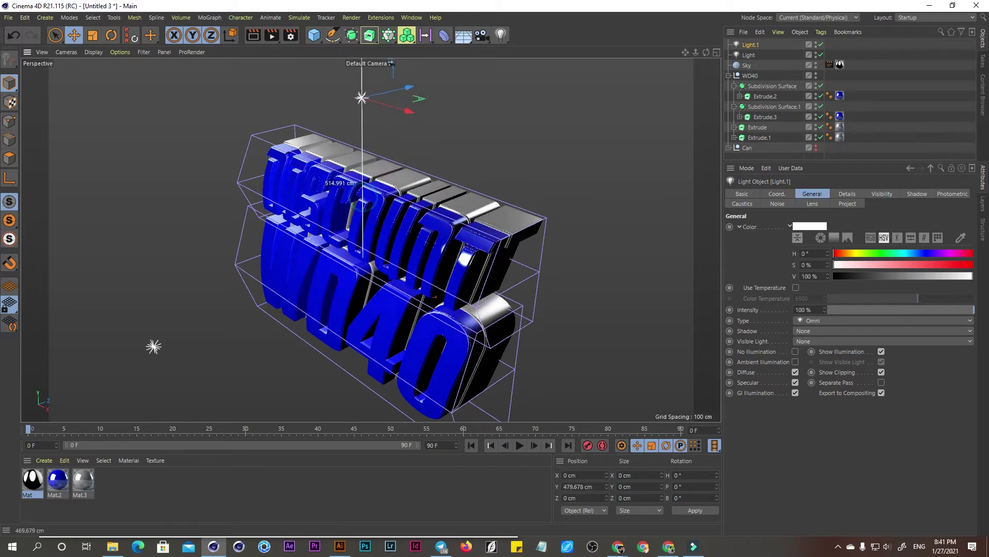
pyautogui.click(500, 35)
pyautogui.keyDown('alt'); pyautogui.moveTo(430, 165); pyautogui.dragTo(474, 120); pyautogui.keyUp('alt')
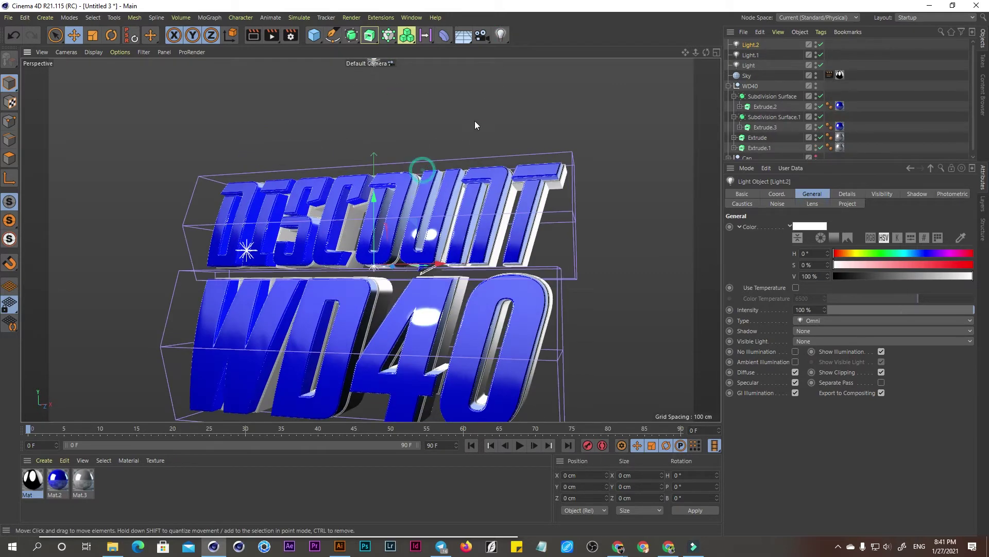
pyautogui.moveTo(437, 264); pyautogui.dragTo(713, 260)
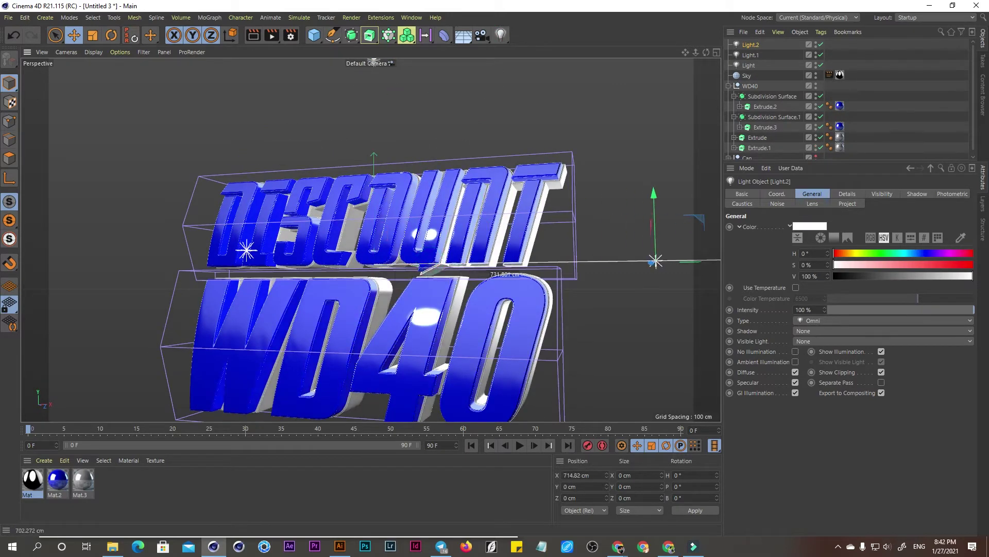
# - Ctrl-drag light copies to the left of the text and below it
pyautogui.keyDown('alt'); pyautogui.moveTo(664, 83); pyautogui.dragTo(714, 211); pyautogui.keyUp('alt')
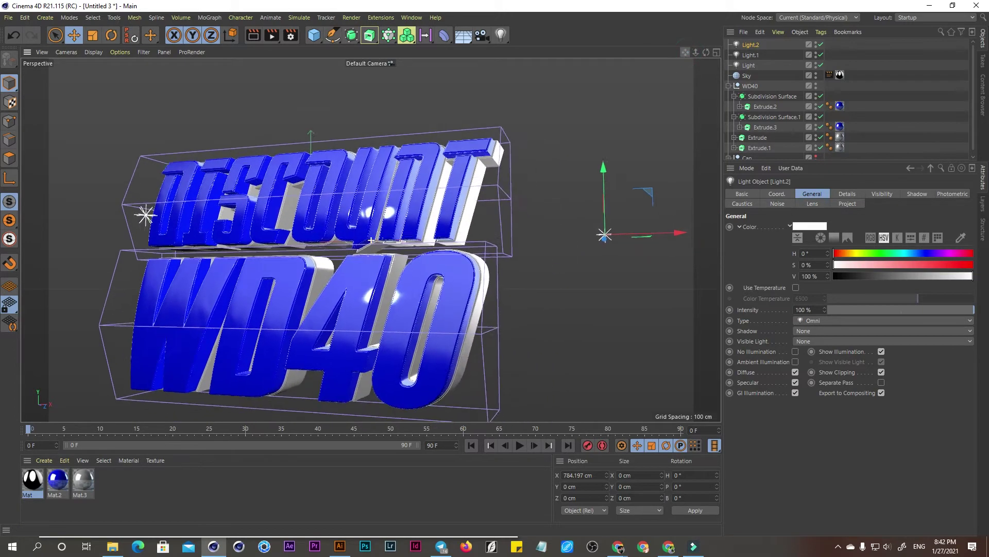
pyautogui.moveTo(697, 52)
pyautogui.mouseDown()
pyautogui.moveTo(598, 160)
pyautogui.moveTo(589, 191)
pyautogui.mouseUp()
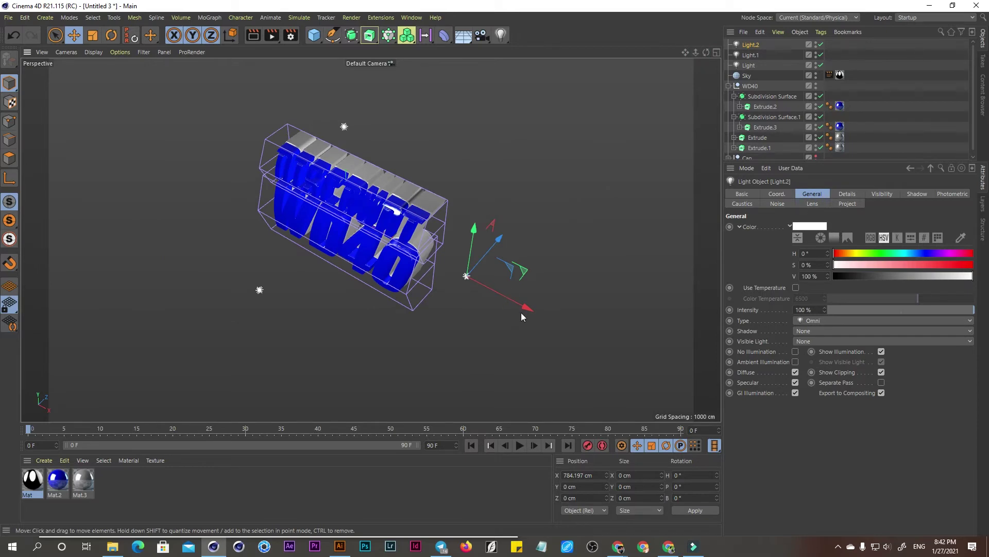
pyautogui.moveTo(524, 303)
pyautogui.keyDown('ctrl'); pyautogui.mouseDown()
pyautogui.moveTo(242, 170)
pyautogui.moveTo(365, 214)
pyautogui.moveTo(423, 185)
pyautogui.moveTo(401, 221)
pyautogui.mouseUp(); pyautogui.keyUp('ctrl')
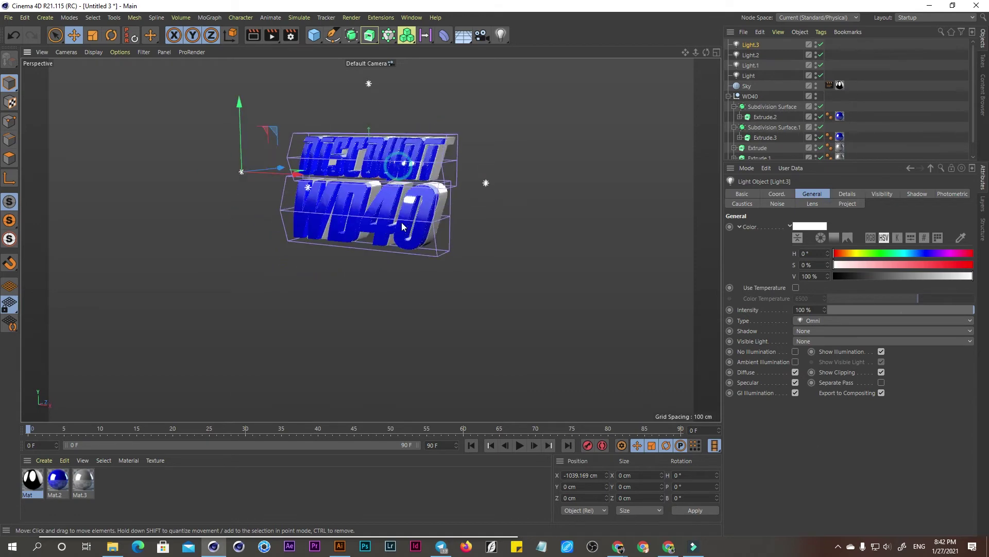
pyautogui.keyDown('alt'); pyautogui.moveTo(385, 110); pyautogui.dragTo(416, 174); pyautogui.keyUp('alt')
pyautogui.click(365, 83)
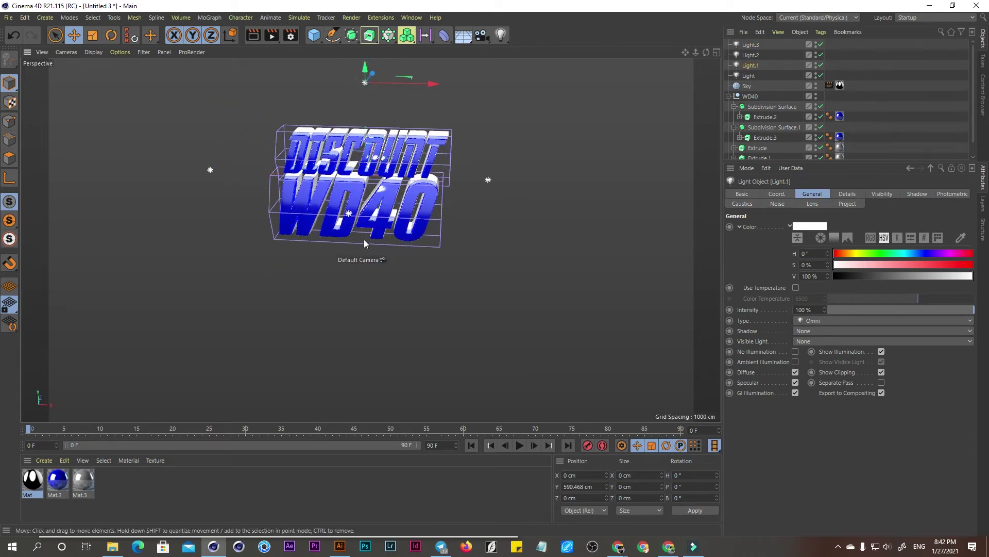
pyautogui.keyDown('alt'); pyautogui.moveTo(360, 199); pyautogui.dragTo(418, 86); pyautogui.keyUp('alt')
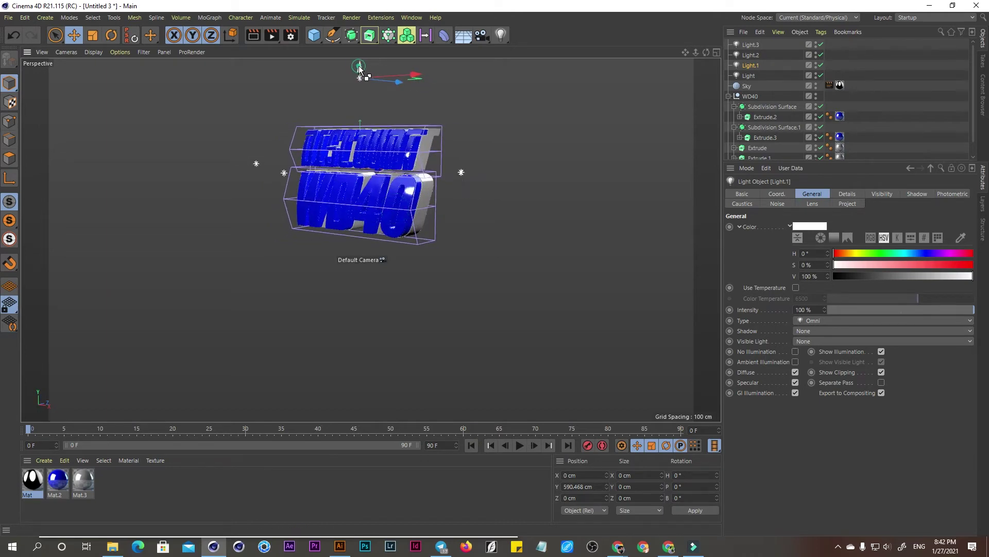
pyautogui.moveTo(359, 72)
pyautogui.keyDown('ctrl'); pyautogui.mouseDown()
pyautogui.moveTo(361, 271)
pyautogui.moveTo(466, 155)
pyautogui.mouseUp(); pyautogui.keyUp('ctrl')
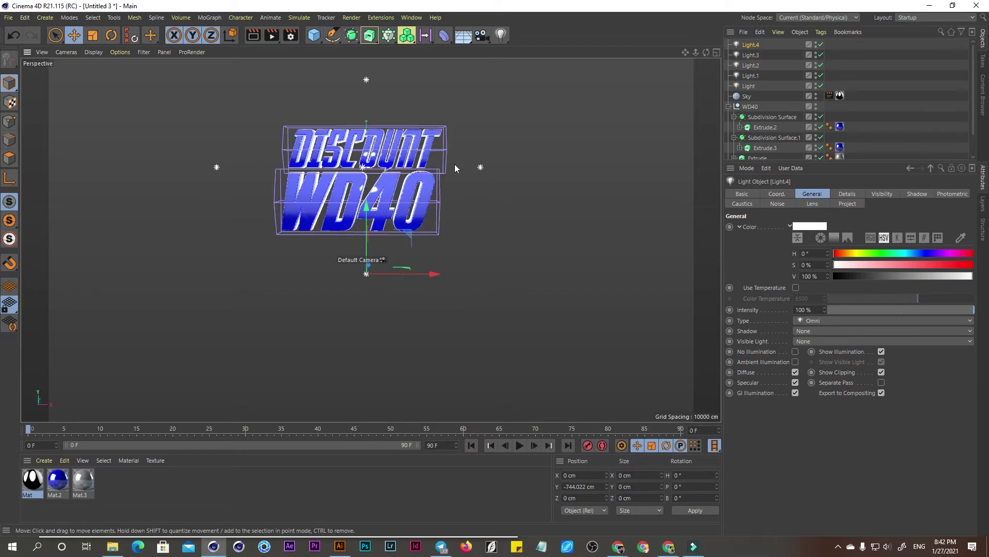
# - Give all five lights Target tags aimed at the WD40 null, then collapse WD40
pyautogui.click(748, 85)
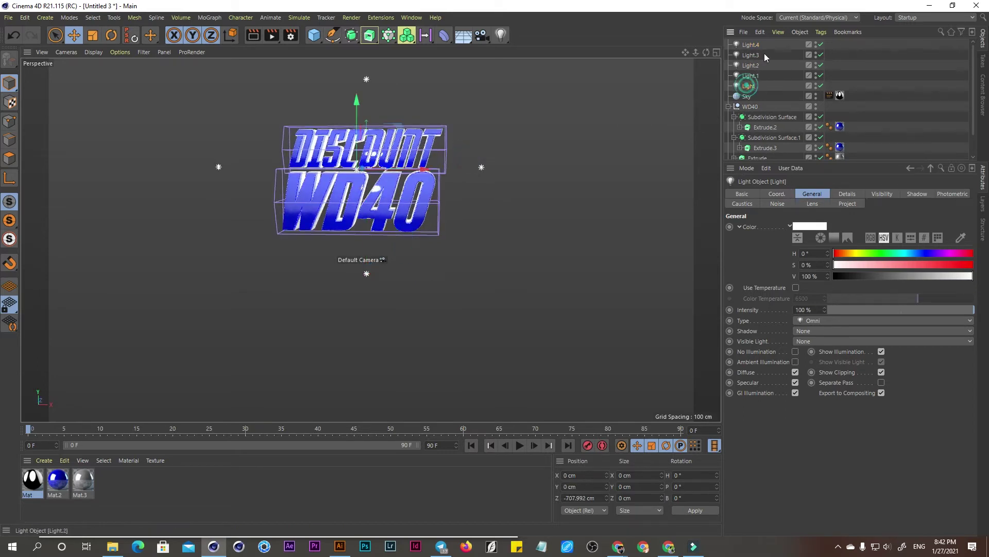
pyautogui.keyDown('shift'); pyautogui.click(754, 44); pyautogui.keyUp('shift')
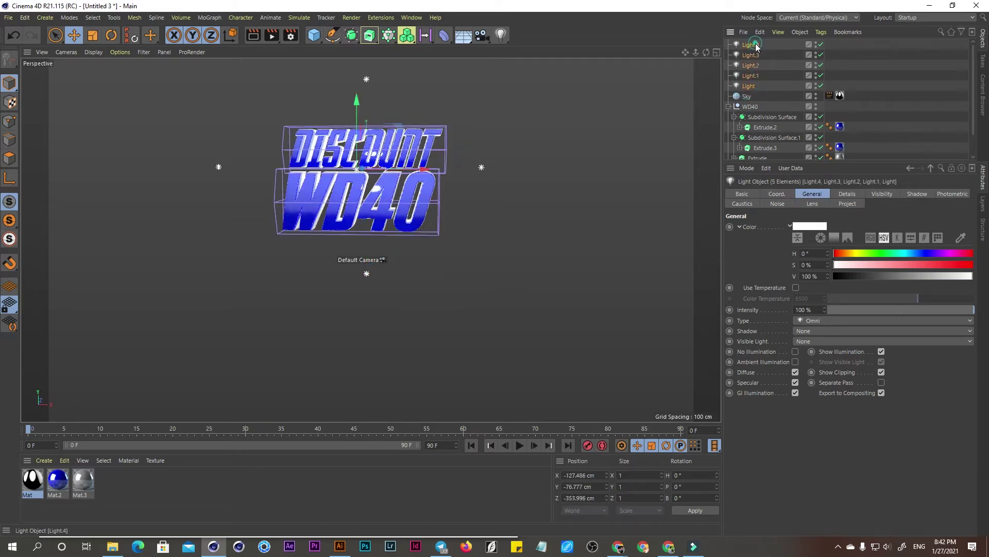
pyautogui.rightClick(758, 71)
pyautogui.moveTo(796, 73)
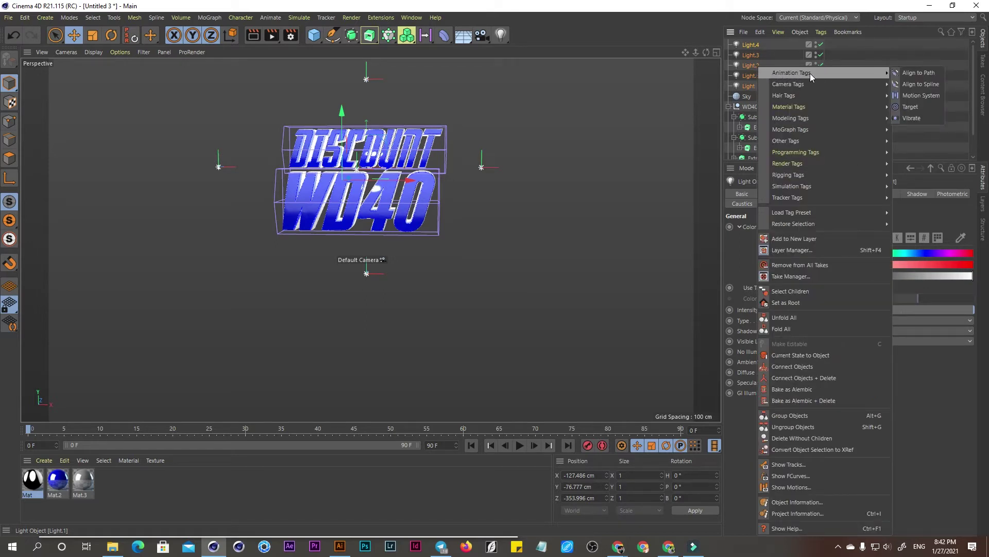
pyautogui.click(910, 106)
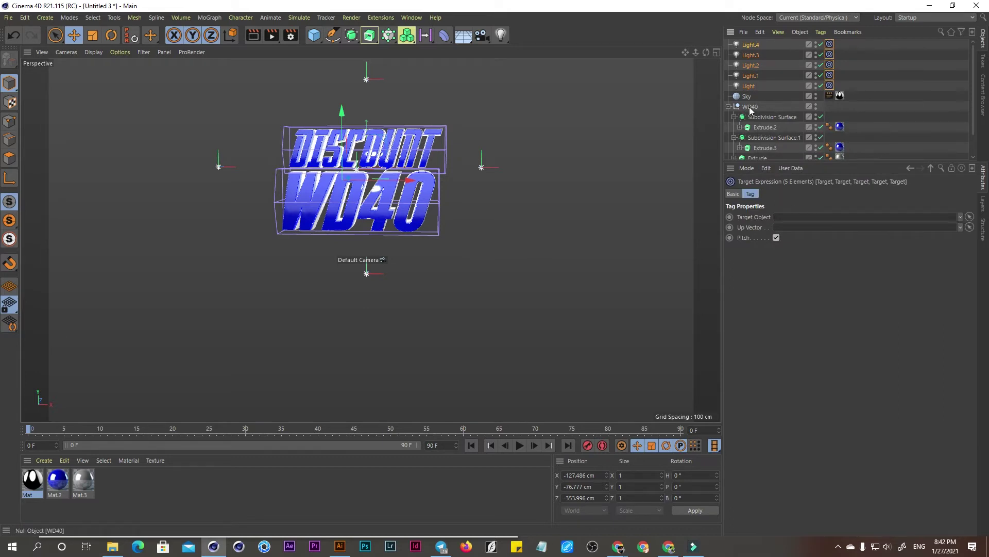
pyautogui.moveTo(750, 107)
pyautogui.mouseDown()
pyautogui.moveTo(793, 233)
pyautogui.moveTo(777, 216)
pyautogui.mouseUp()
pyautogui.click(728, 106)
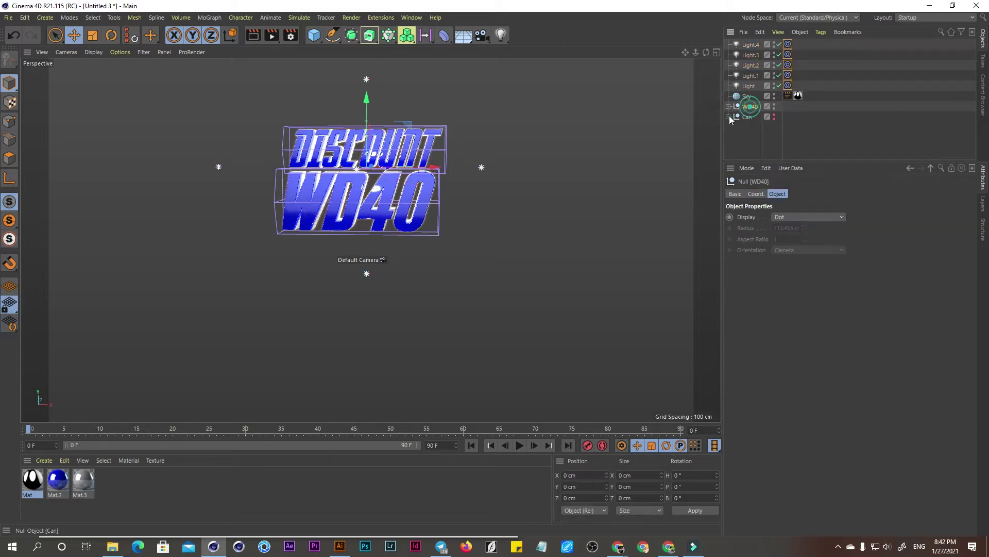
# - Reframe the Perspective view so the DISCOUNT WD40 lettering appears large and nearly head-on
pyautogui.keyDown('alt'); pyautogui.moveTo(433, 126); pyautogui.dragTo(461, 124); pyautogui.keyUp('alt')
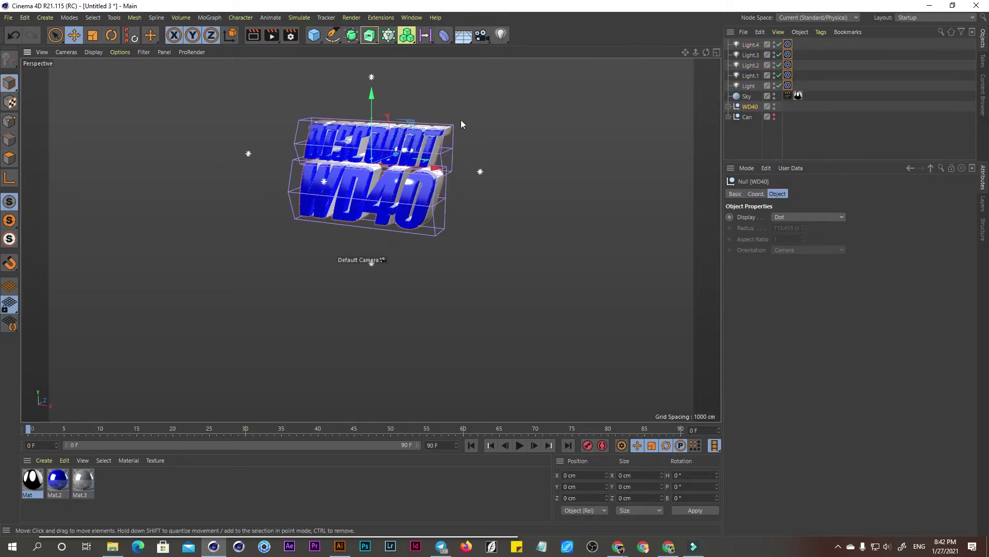
pyautogui.moveTo(685, 52)
pyautogui.mouseDown()
pyautogui.moveTo(703, 55)
pyautogui.moveTo(690, 51)
pyautogui.mouseUp()
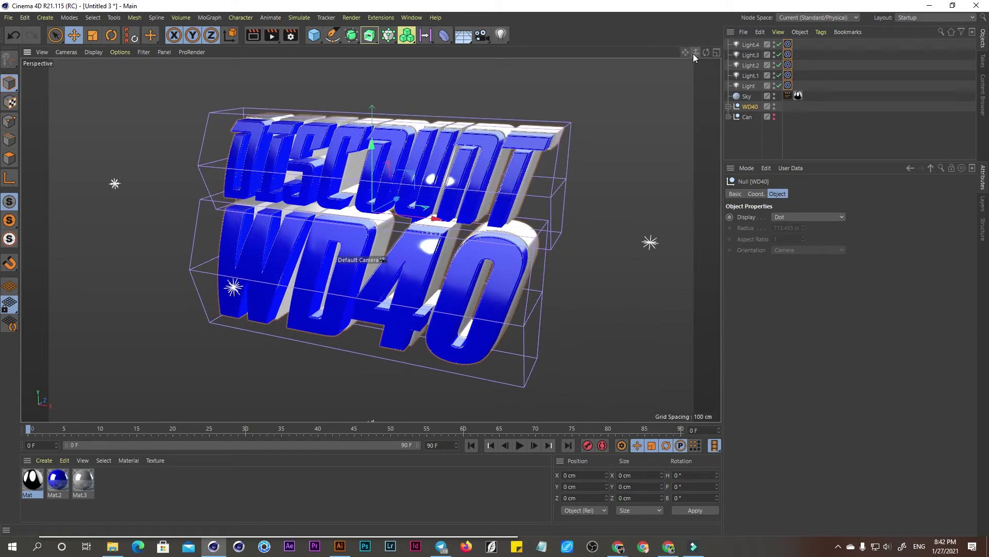
pyautogui.moveTo(685, 52)
pyautogui.mouseDown()
pyautogui.moveTo(670, 41)
pyautogui.moveTo(706, 60)
pyautogui.moveTo(697, 59)
pyautogui.moveTo(727, 57)
pyautogui.mouseUp()
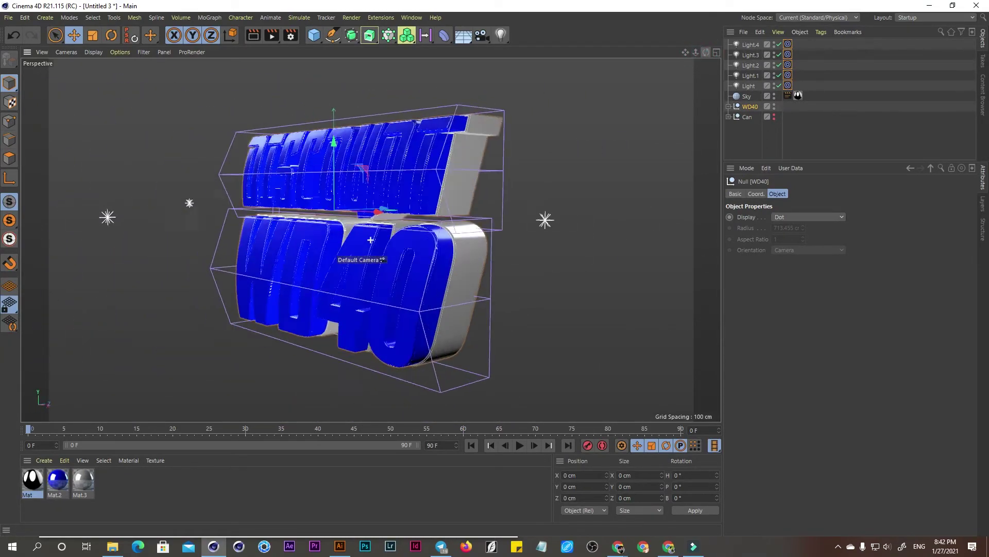
pyautogui.click(717, 52)
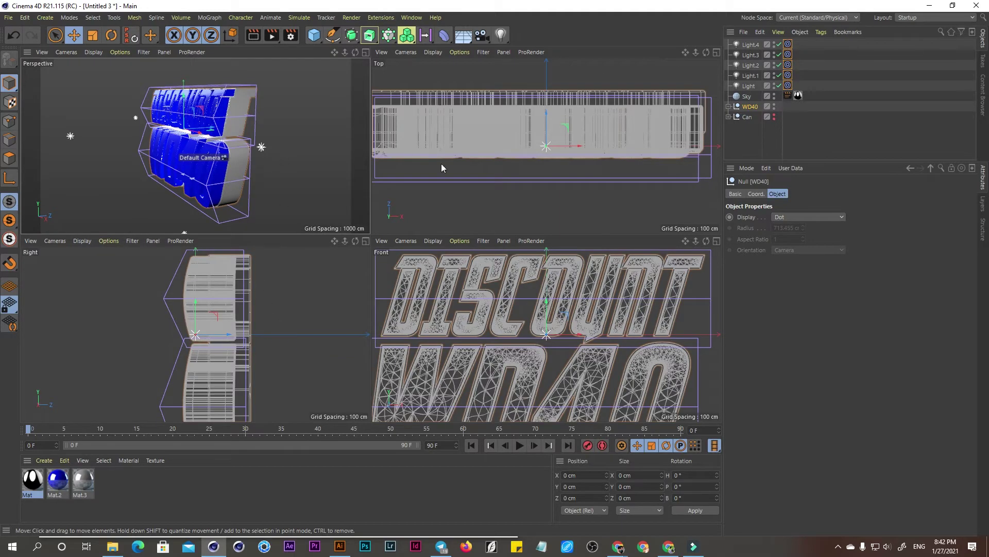
pyautogui.click(365, 52)
pyautogui.scroll(3, 416, 172)
pyautogui.scroll(2, 460, 166)
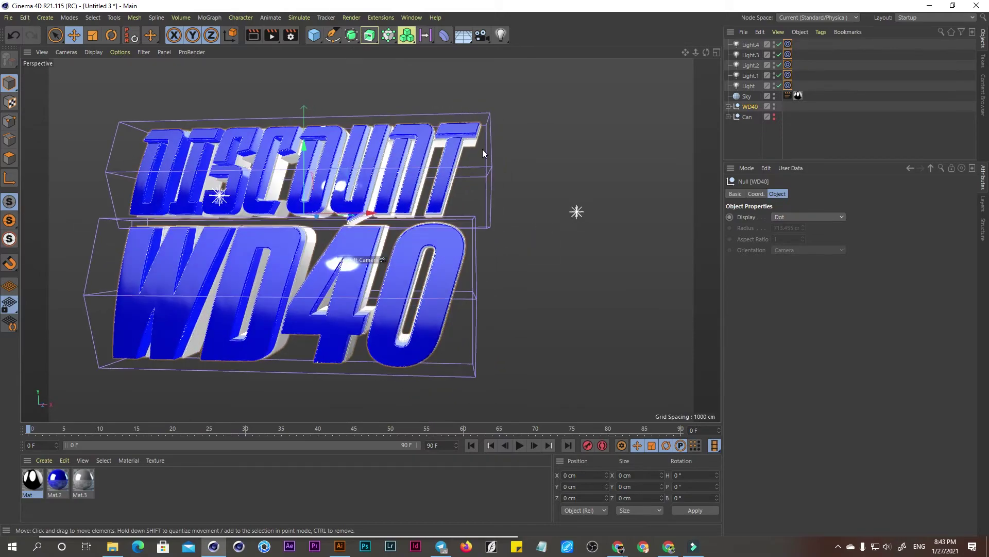
pyautogui.moveTo(687, 53)
pyautogui.mouseDown()
pyautogui.moveTo(523, 130)
pyautogui.moveTo(517, 123)
pyautogui.moveTo(505, 138)
pyautogui.mouseUp()
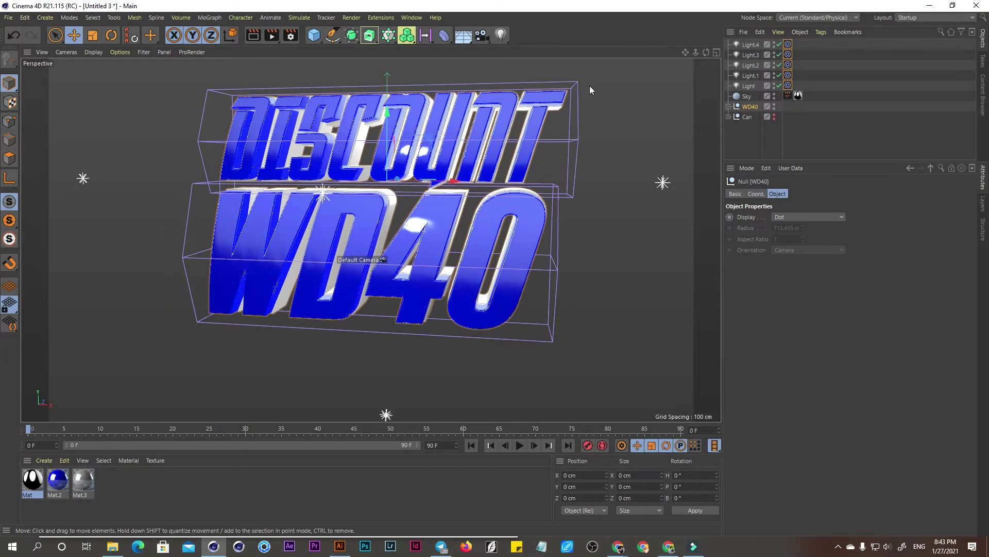
pyautogui.moveTo(684, 55)
pyautogui.mouseDown()
pyautogui.moveTo(525, 137)
pyautogui.moveTo(567, 124)
pyautogui.mouseUp()
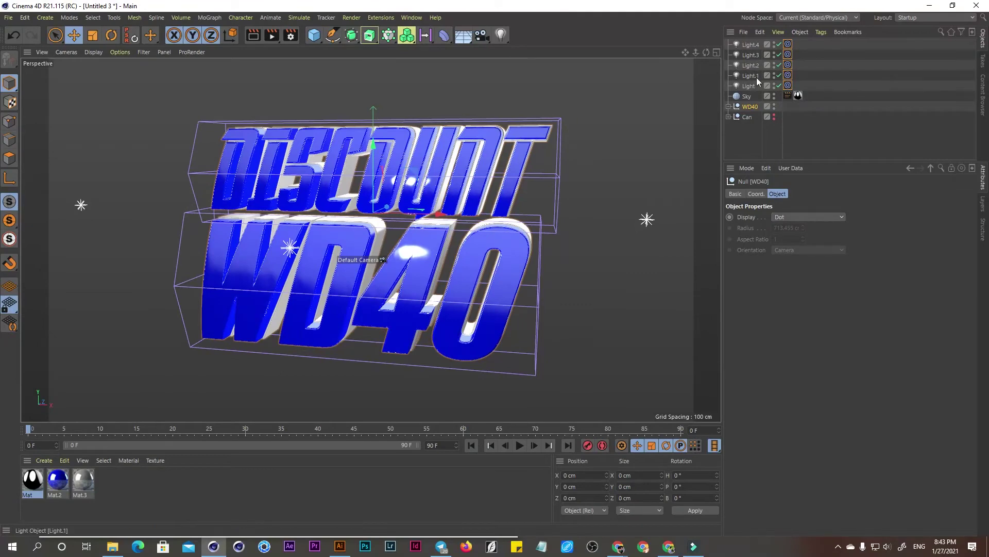
# - Set all five lights to Spot with Shadow Maps (Soft), then deselect them
pyautogui.click(748, 86)
pyautogui.keyDown('shift'); pyautogui.click(750, 44); pyautogui.keyUp('shift')
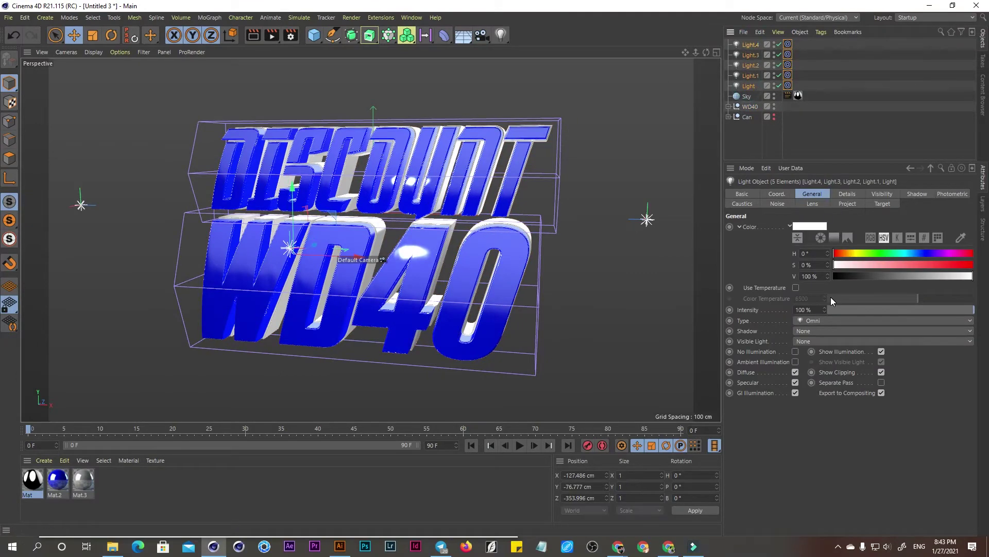
pyautogui.click(813, 321)
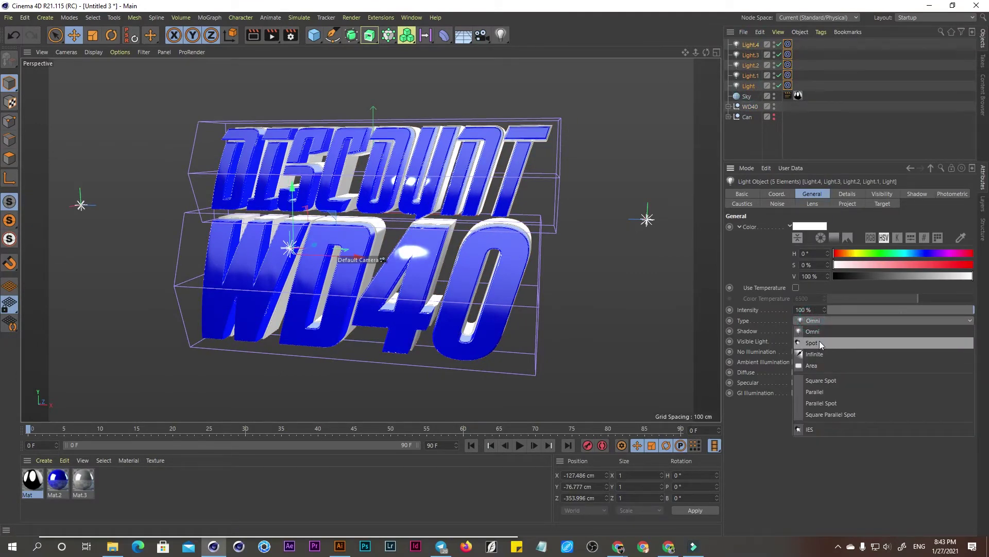
pyautogui.click(813, 343)
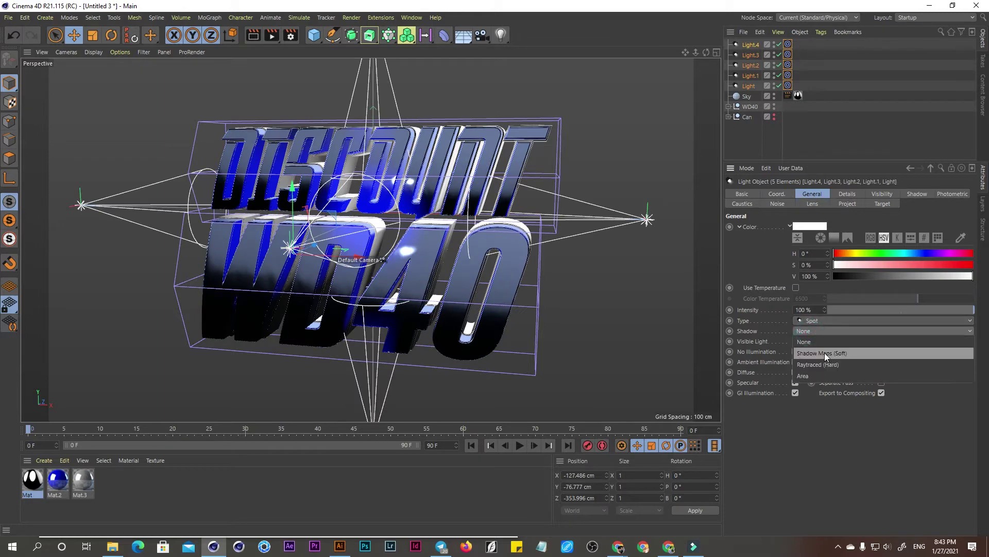
pyautogui.click(823, 353)
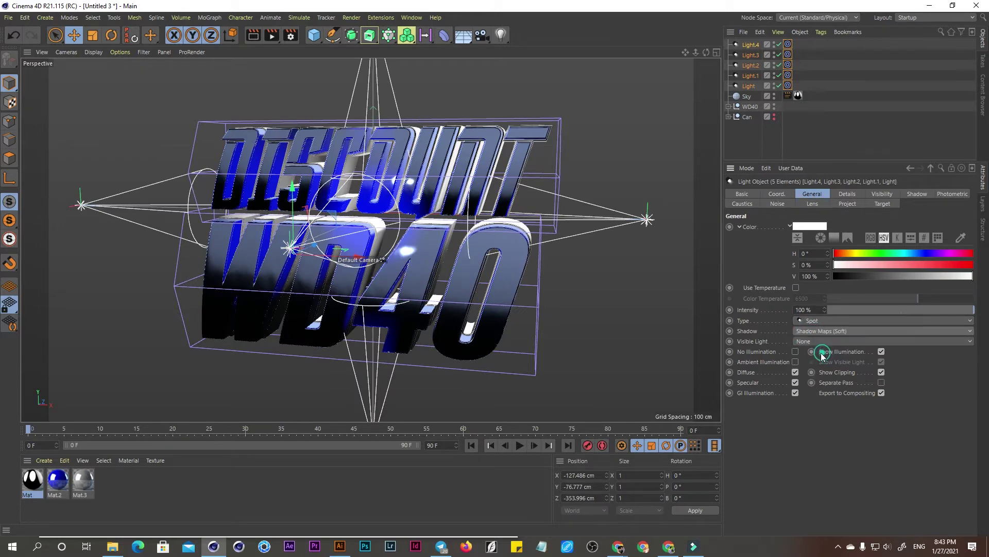
pyautogui.click(814, 124)
# - Widen the left spot light's cone and move it further from the text
pyautogui.keyDown('alt'); pyautogui.moveTo(290, 126); pyautogui.dragTo(238, 156); pyautogui.keyUp('alt')
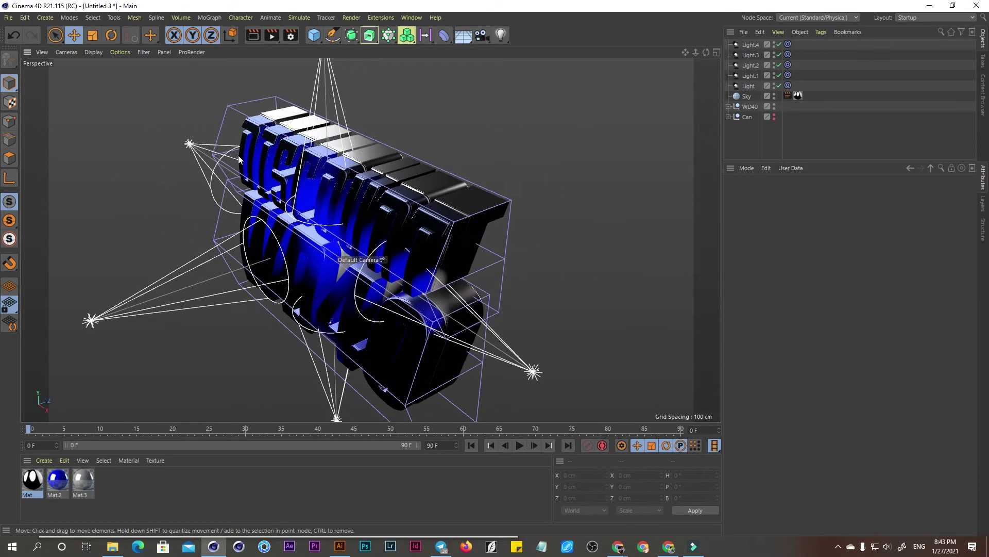
pyautogui.moveTo(685, 52); pyautogui.dragTo(684, 51)
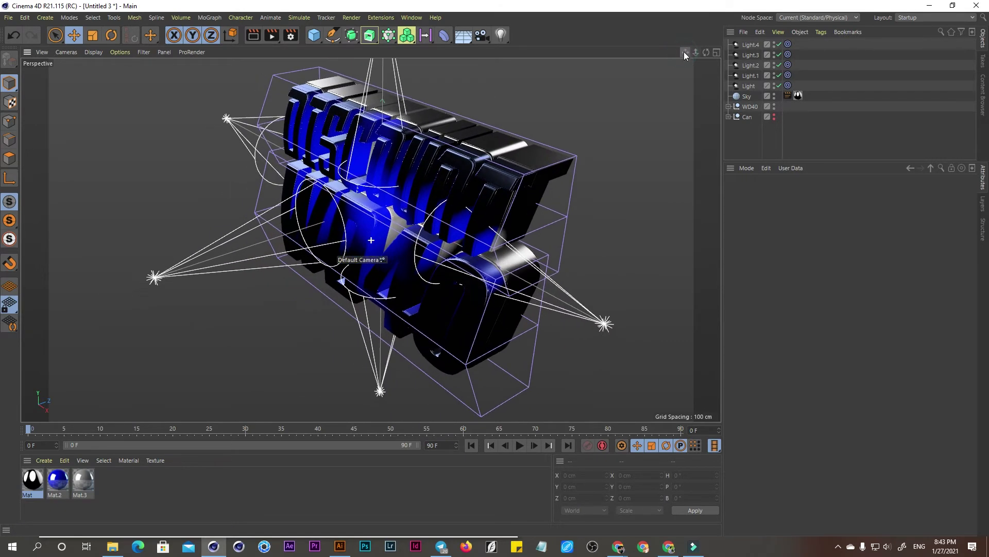
pyautogui.click(153, 277)
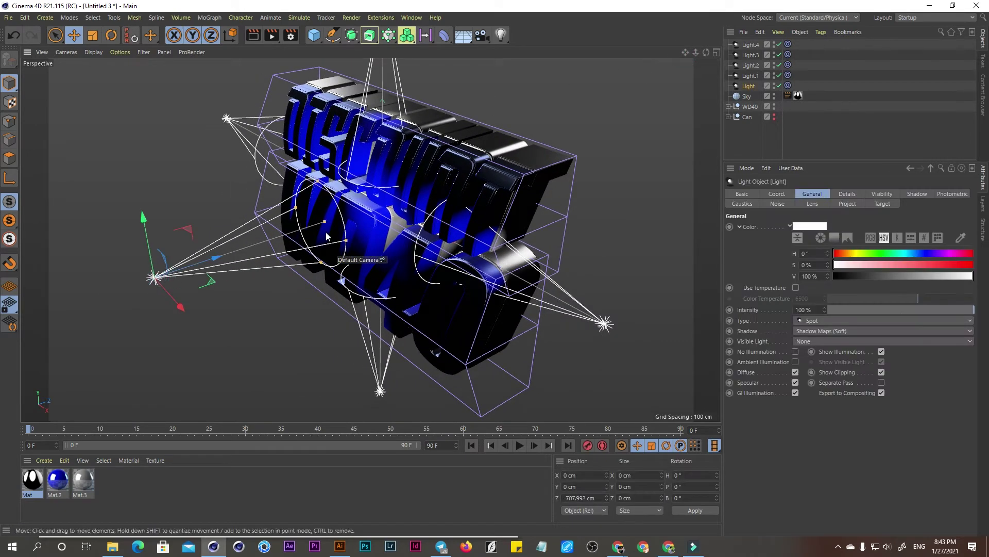
pyautogui.moveTo(338, 245); pyautogui.dragTo(376, 282)
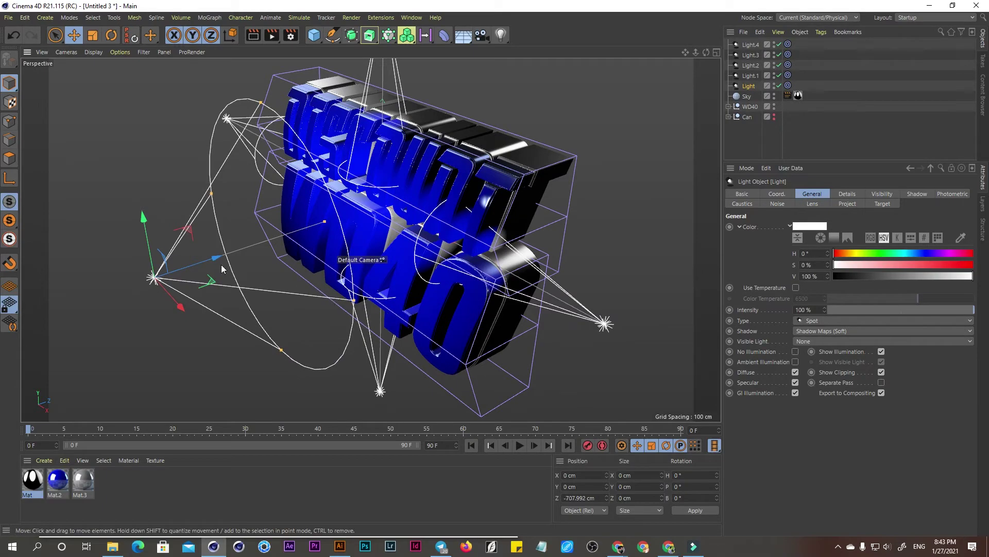
pyautogui.moveTo(215, 257); pyautogui.dragTo(73, 308)
pyautogui.keyDown('alt'); pyautogui.moveTo(347, 236); pyautogui.dragTo(348, 221); pyautogui.keyUp('alt')
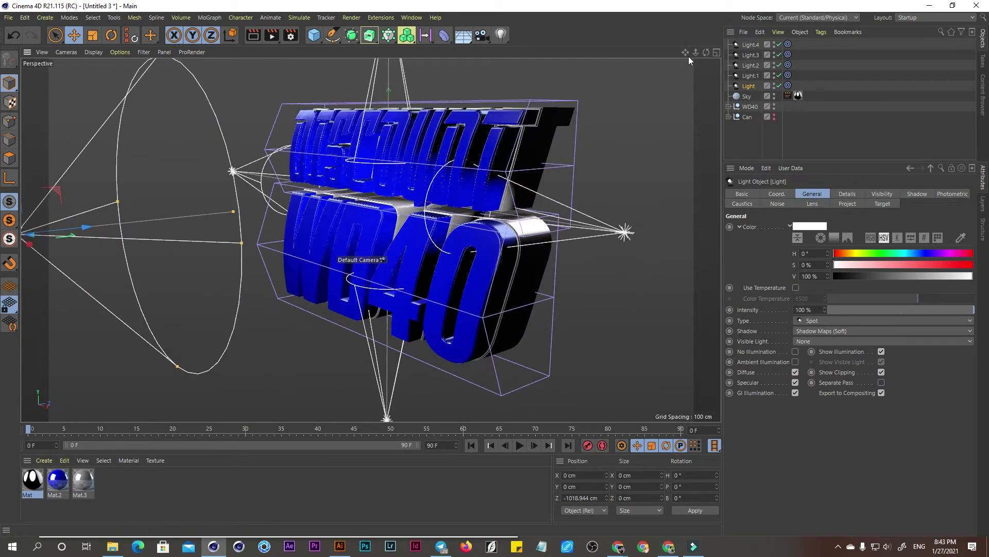
# - Raise the top spot light, Light.1, higher above the text
pyautogui.moveTo(706, 53)
pyautogui.mouseDown()
pyautogui.moveTo(708, 63)
pyautogui.moveTo(691, 53)
pyautogui.mouseUp()
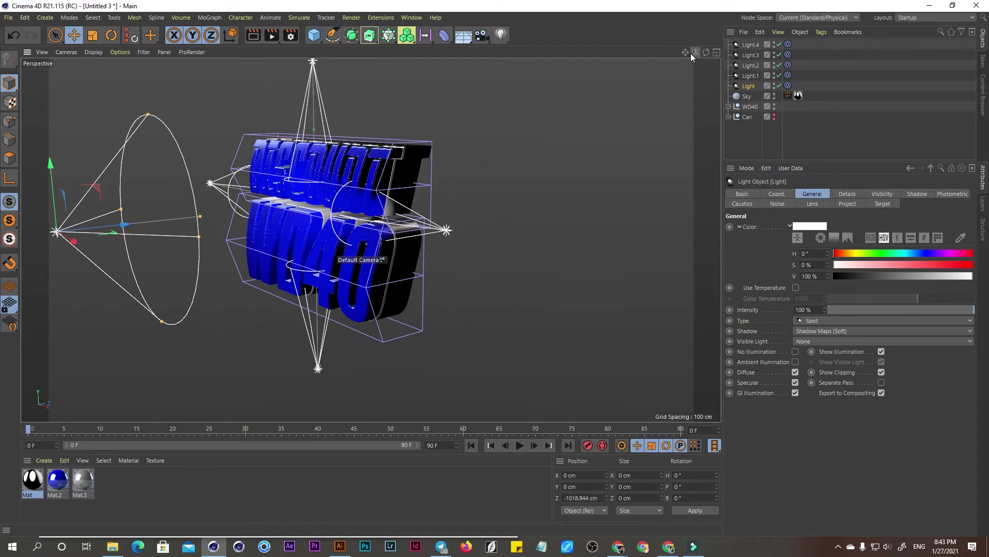
pyautogui.moveTo(459, 203)
pyautogui.keyDown('alt'); pyautogui.mouseDown()
pyautogui.moveTo(462, 233)
pyautogui.moveTo(523, 256)
pyautogui.moveTo(475, 260)
pyautogui.moveTo(459, 341)
pyautogui.mouseUp(); pyautogui.keyUp('alt')
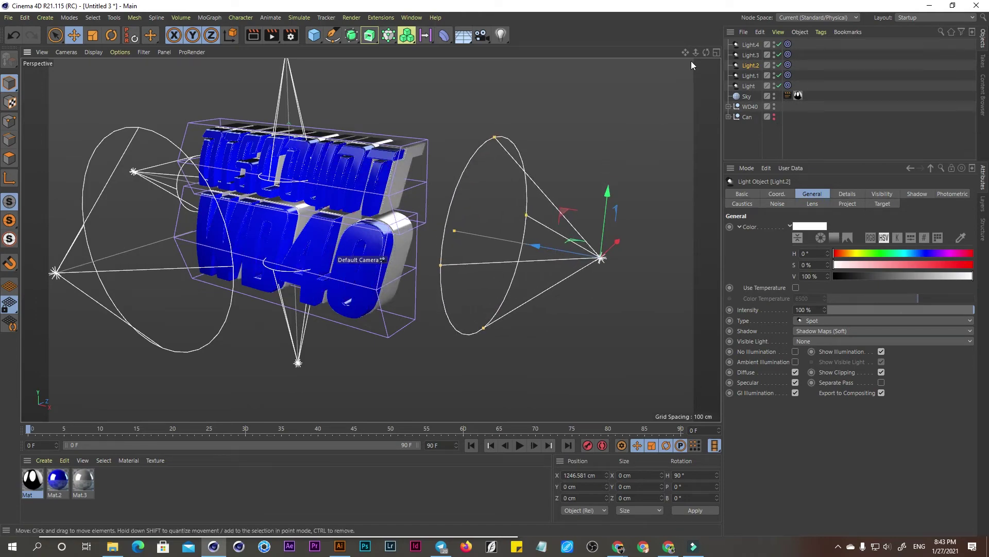
pyautogui.moveTo(684, 52); pyautogui.dragTo(539, 149)
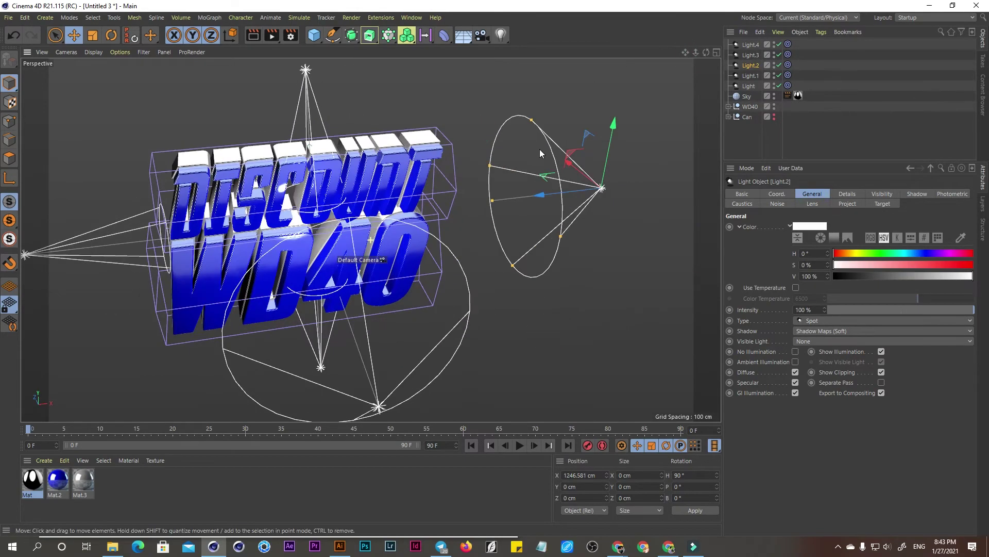
pyautogui.moveTo(540, 149); pyautogui.dragTo(488, 141)
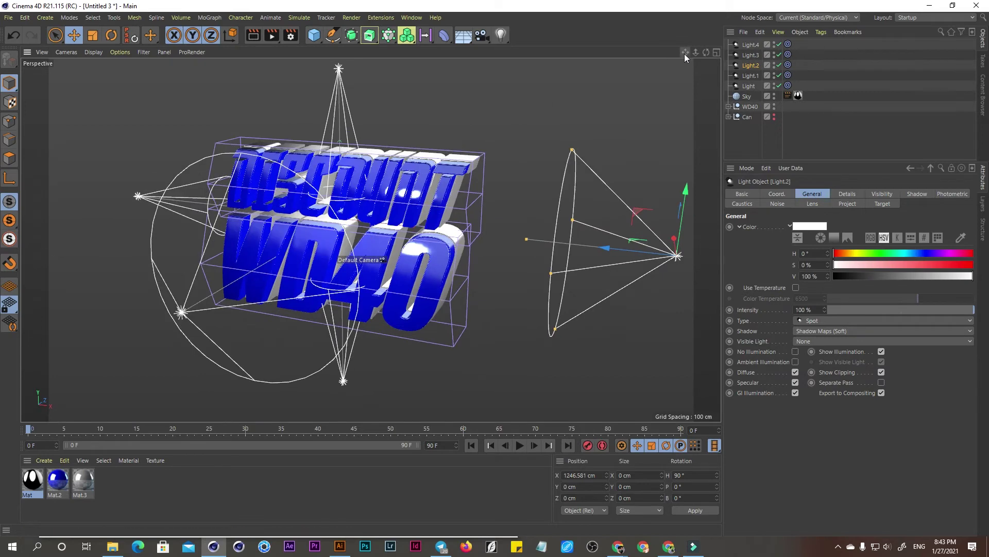
pyautogui.moveTo(684, 53); pyautogui.dragTo(683, 49)
pyautogui.click(360, 140)
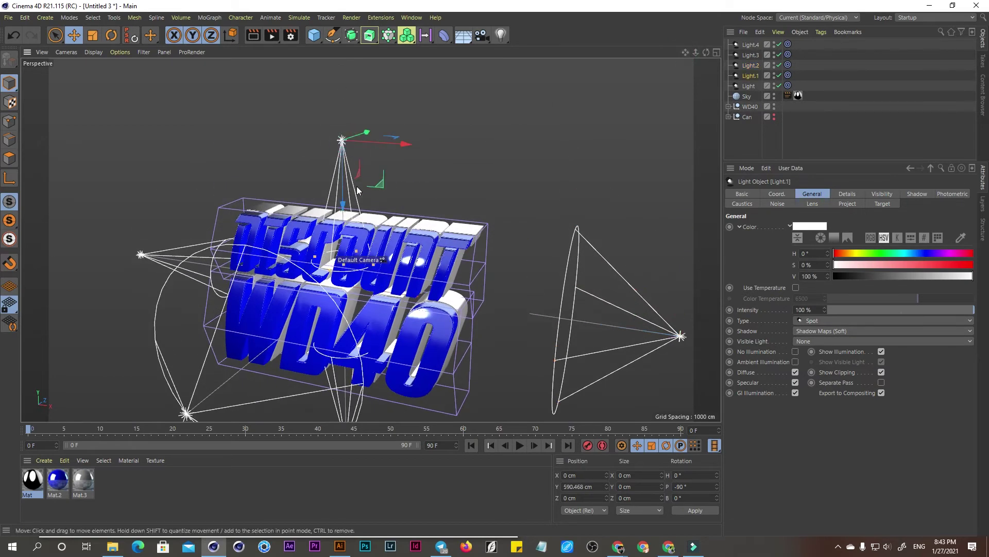
pyautogui.moveTo(358, 190); pyautogui.dragTo(388, 98)
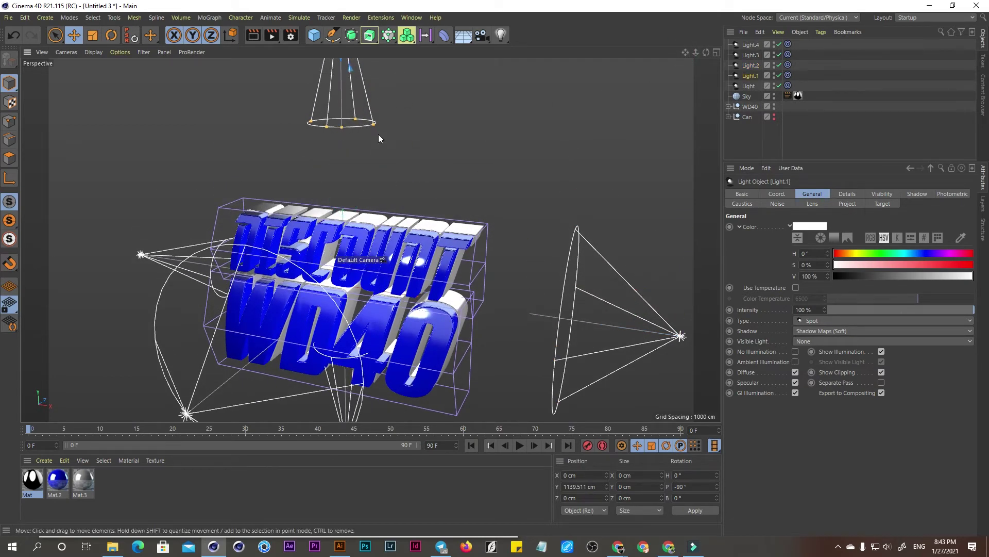
# - Move Light.3 further left and lower Light.4, widening its cone
pyautogui.keyDown('alt'); pyautogui.moveTo(378, 134); pyautogui.dragTo(473, 75); pyautogui.keyUp('alt')
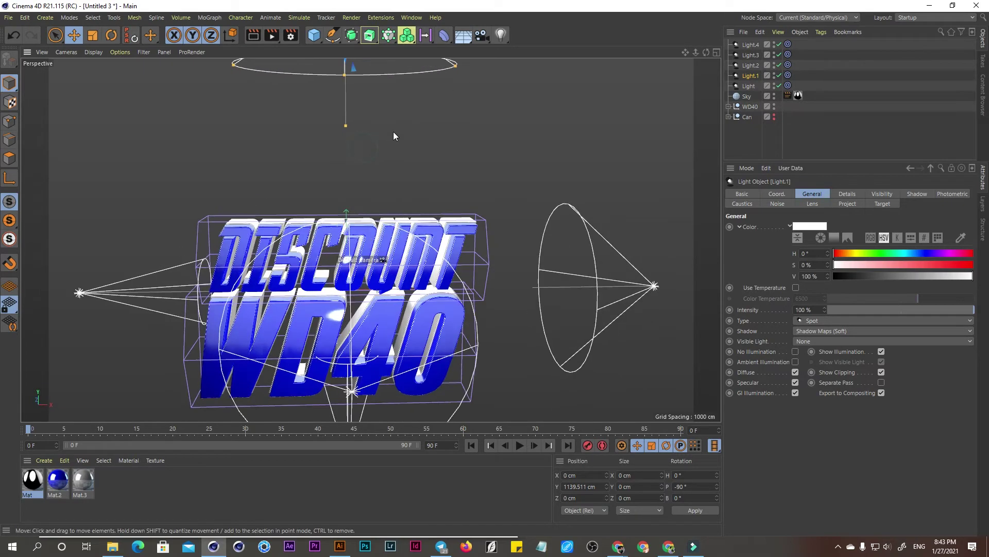
pyautogui.click(79, 292)
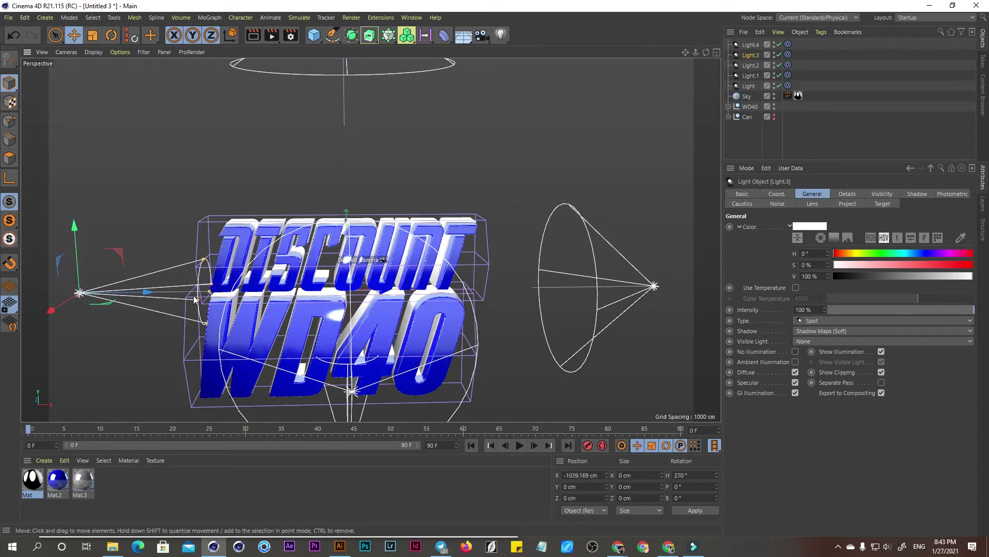
pyautogui.moveTo(146, 292); pyautogui.dragTo(119, 320)
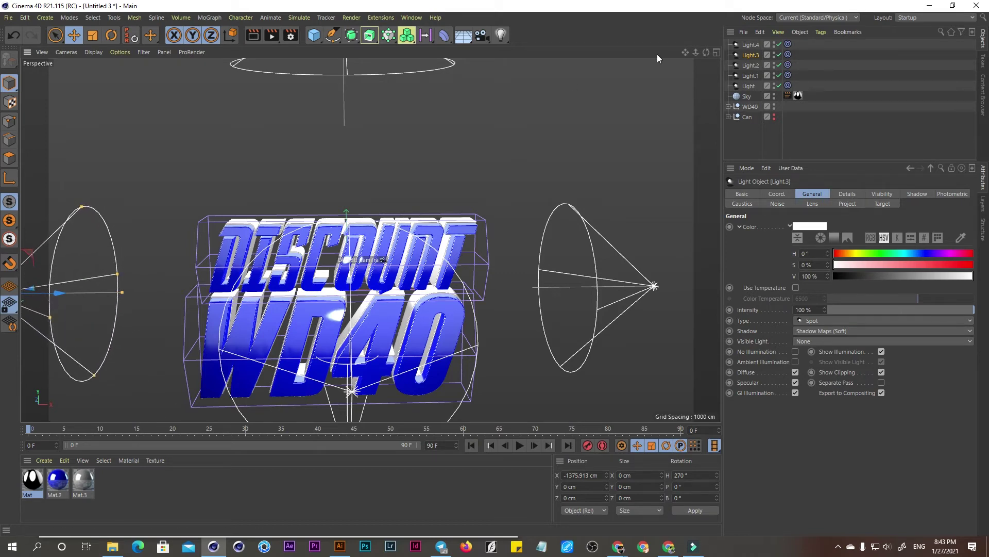
pyautogui.moveTo(688, 54); pyautogui.dragTo(783, 20)
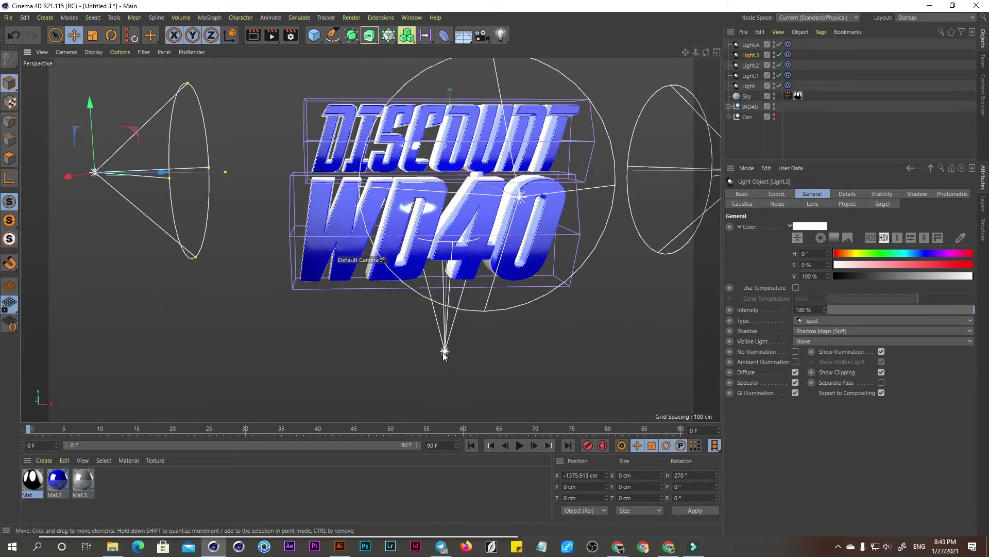
pyautogui.click(444, 352)
pyautogui.moveTo(444, 352); pyautogui.dragTo(449, 379)
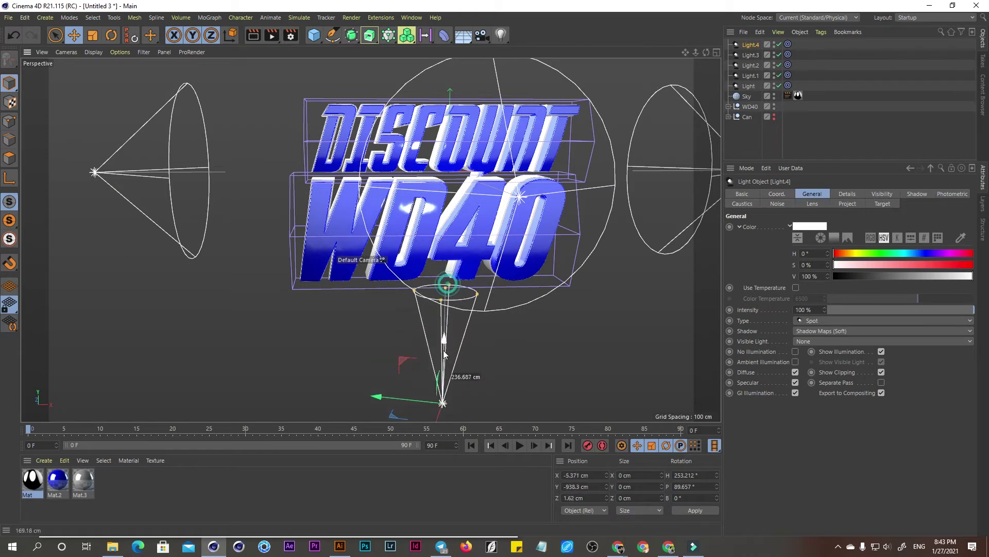
pyautogui.moveTo(475, 339); pyautogui.dragTo(568, 361)
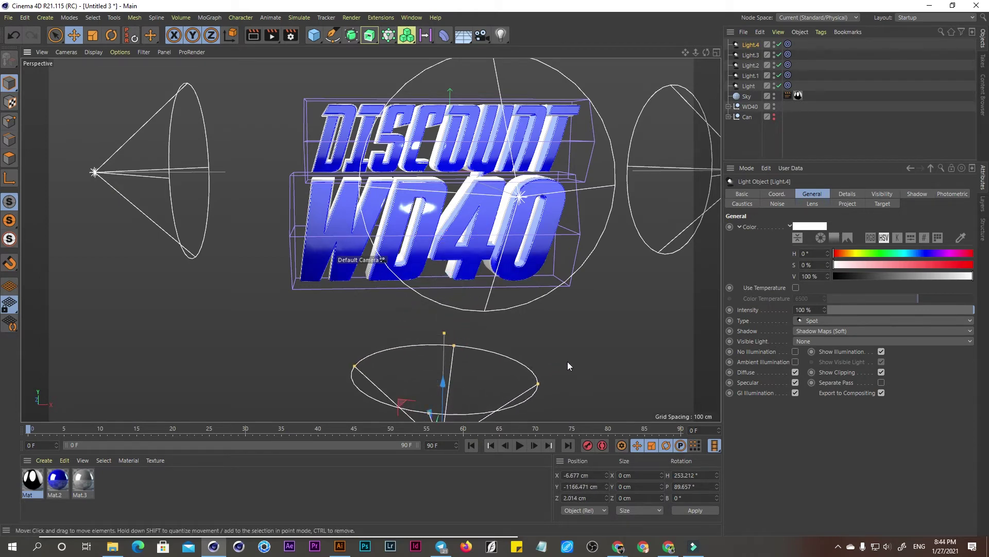
# - Delete the right spot light named Light
pyautogui.keyDown('alt'); pyautogui.moveTo(565, 316); pyautogui.dragTo(601, 306); pyautogui.keyUp('alt')
pyautogui.click(630, 197)
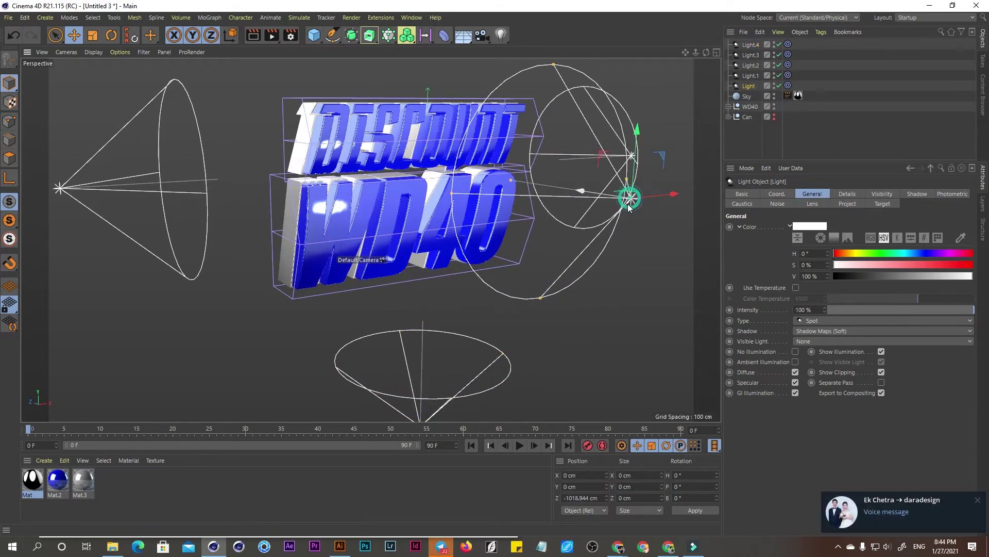
pyautogui.keyDown('alt'); pyautogui.moveTo(628, 203); pyautogui.dragTo(567, 193); pyautogui.keyUp('alt')
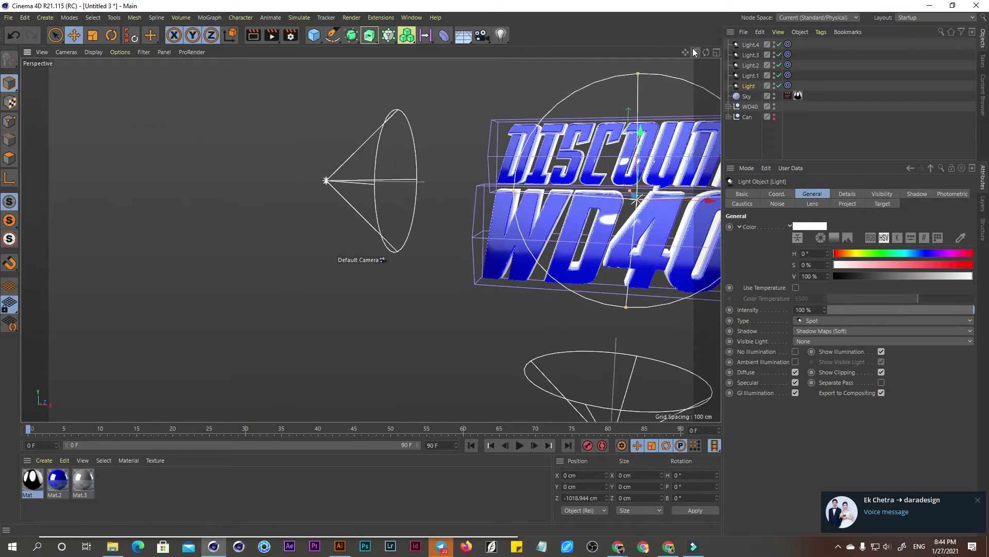
pyautogui.moveTo(685, 52)
pyautogui.mouseDown()
pyautogui.moveTo(670, 52)
pyautogui.moveTo(688, 55)
pyautogui.mouseUp()
pyautogui.keyDown('alt'); pyautogui.moveTo(592, 155); pyautogui.dragTo(552, 147); pyautogui.keyUp('alt')
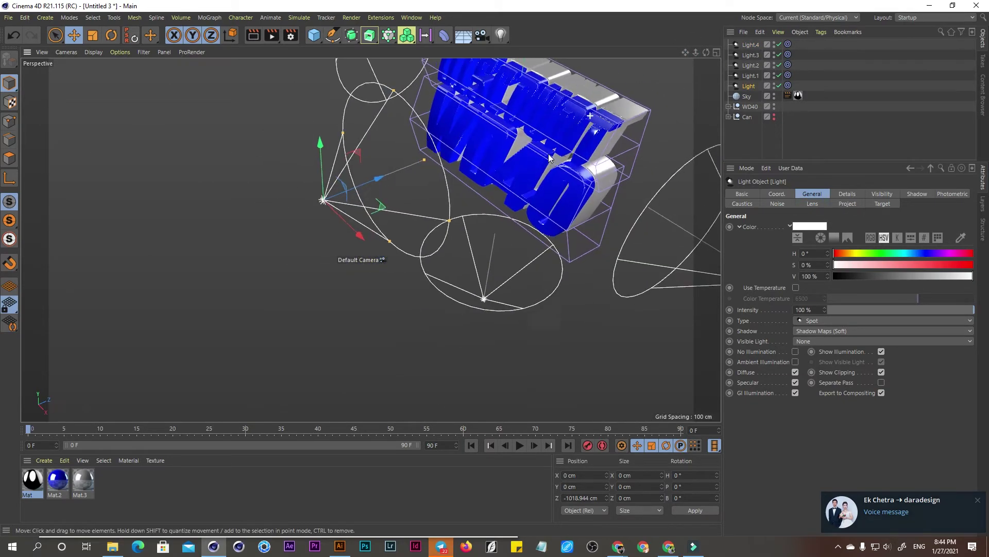
pyautogui.press('Delete')
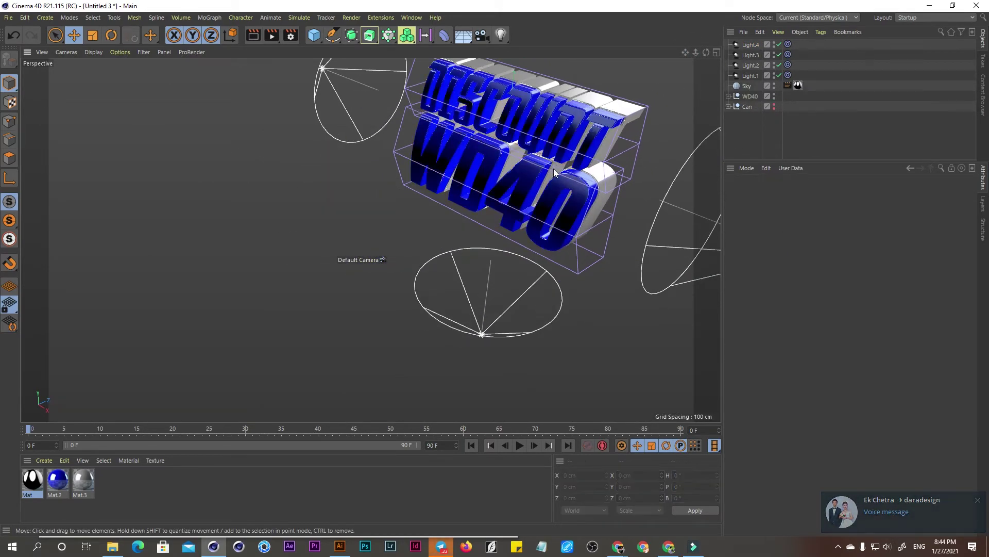
# - Reposition Light.4 below and in front of the lettering at Y -669.929 cm
pyautogui.click(477, 309)
pyautogui.keyDown('alt'); pyautogui.moveTo(487, 309); pyautogui.dragTo(447, 282); pyautogui.keyUp('alt')
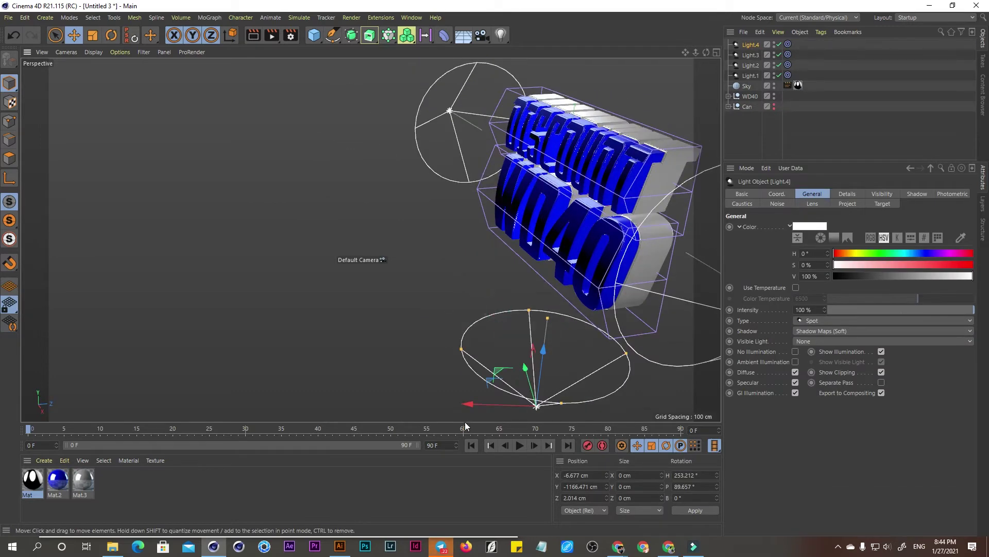
pyautogui.moveTo(470, 406)
pyautogui.mouseDown()
pyautogui.moveTo(289, 303)
pyautogui.moveTo(283, 242)
pyautogui.mouseUp()
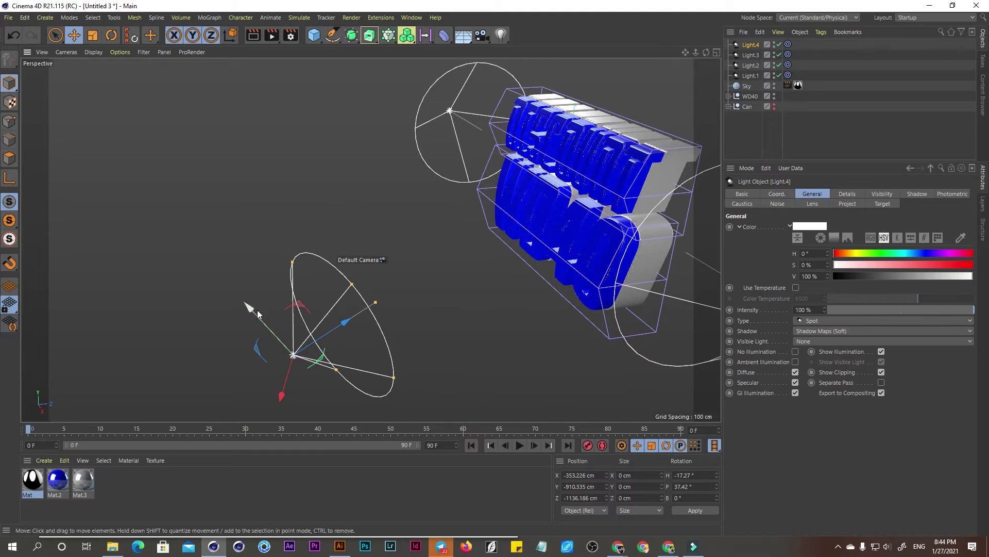
pyautogui.moveTo(345, 221); pyautogui.dragTo(310, 206)
pyautogui.moveTo(416, 234)
pyautogui.keyDown('alt'); pyautogui.mouseDown()
pyautogui.moveTo(401, 242)
pyautogui.moveTo(441, 233)
pyautogui.mouseUp(); pyautogui.keyUp('alt')
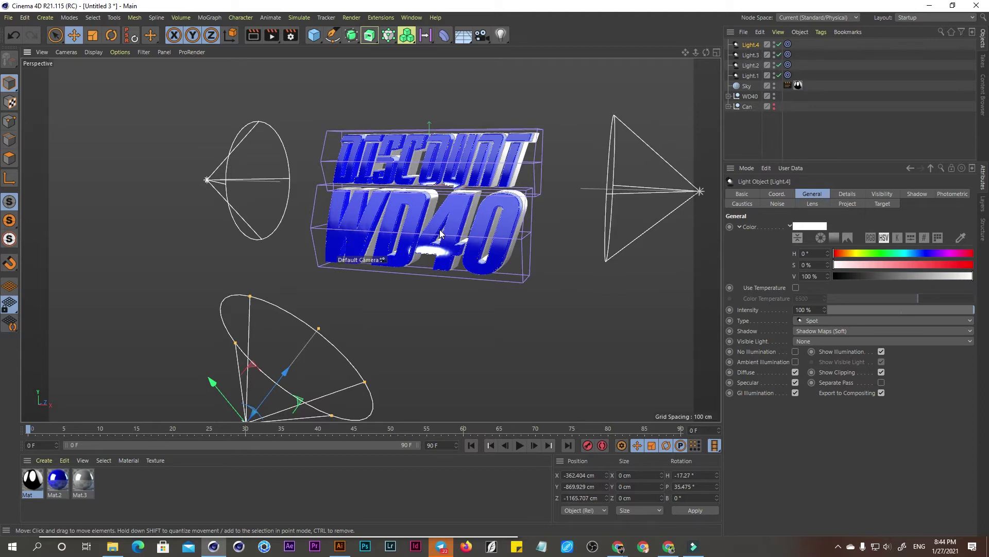
pyautogui.press('9')
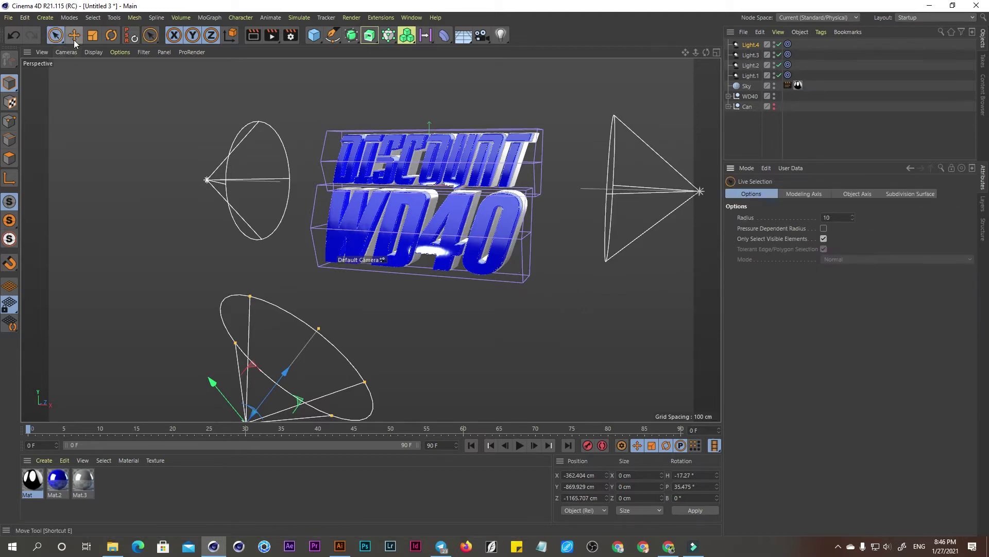
pyautogui.click(74, 37)
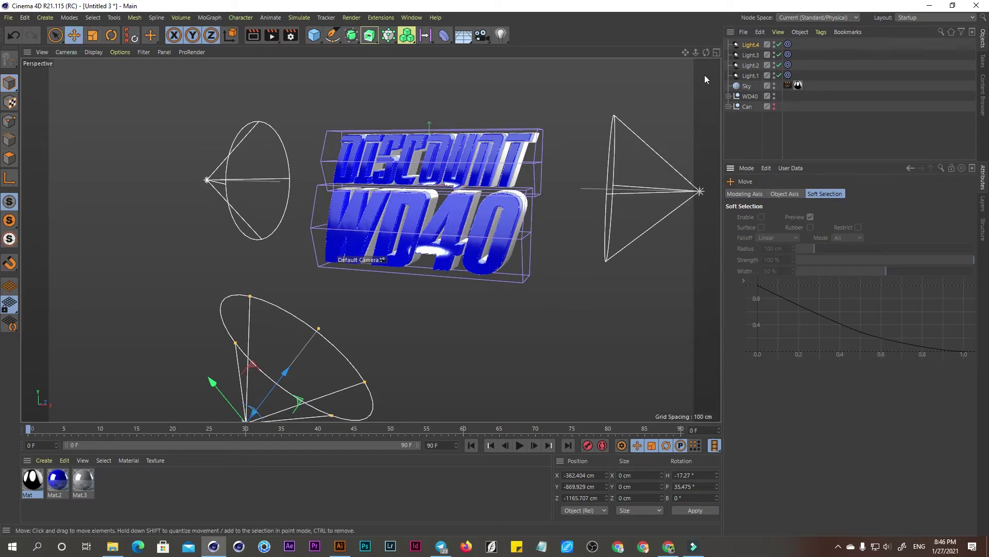
pyautogui.moveTo(706, 52); pyautogui.dragTo(566, 52)
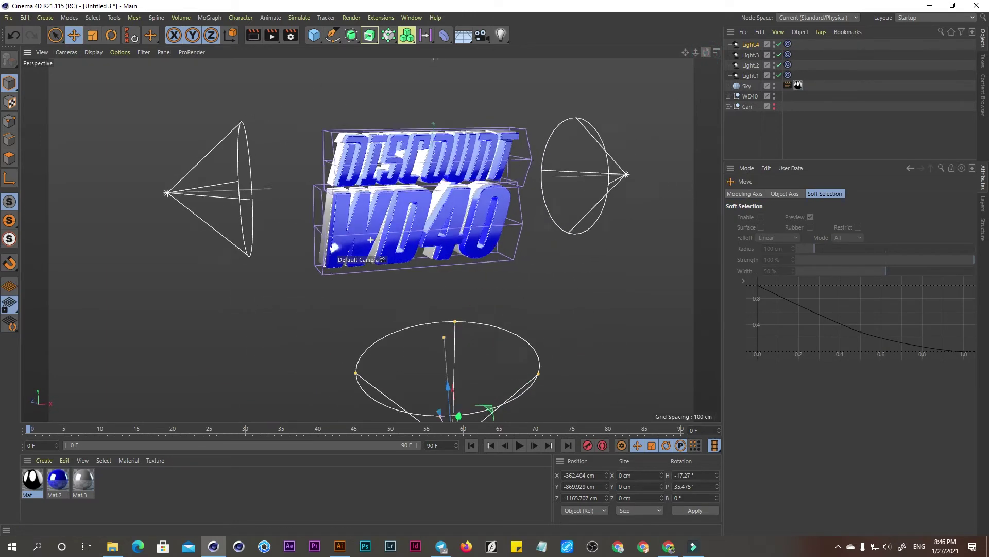
pyautogui.moveTo(706, 52); pyautogui.dragTo(662, 48)
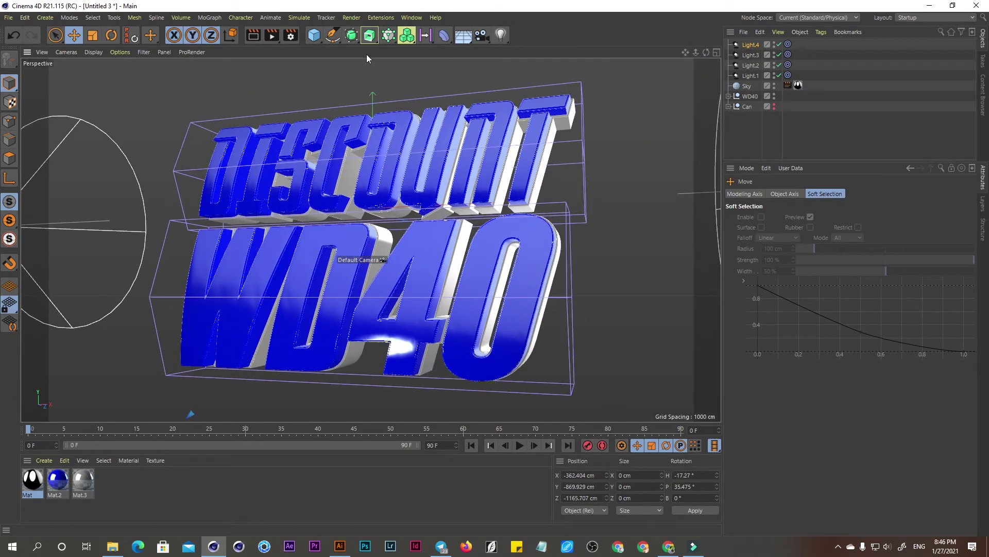
# - Apply the HDV/HDTV 720 29.97 preset, then set output to 1000 × 1000 pixels and edit Resolution
pyautogui.click(292, 35)
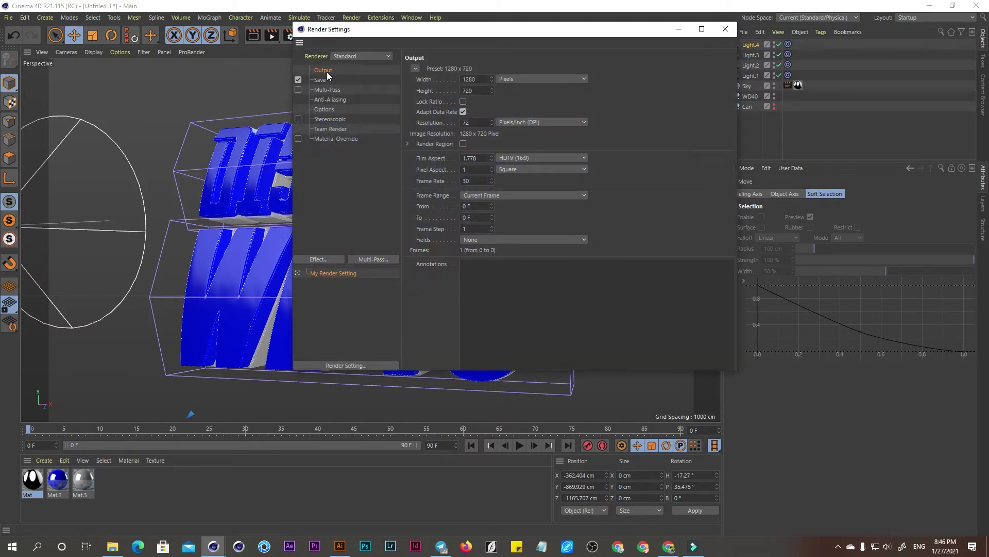
pyautogui.click(415, 70)
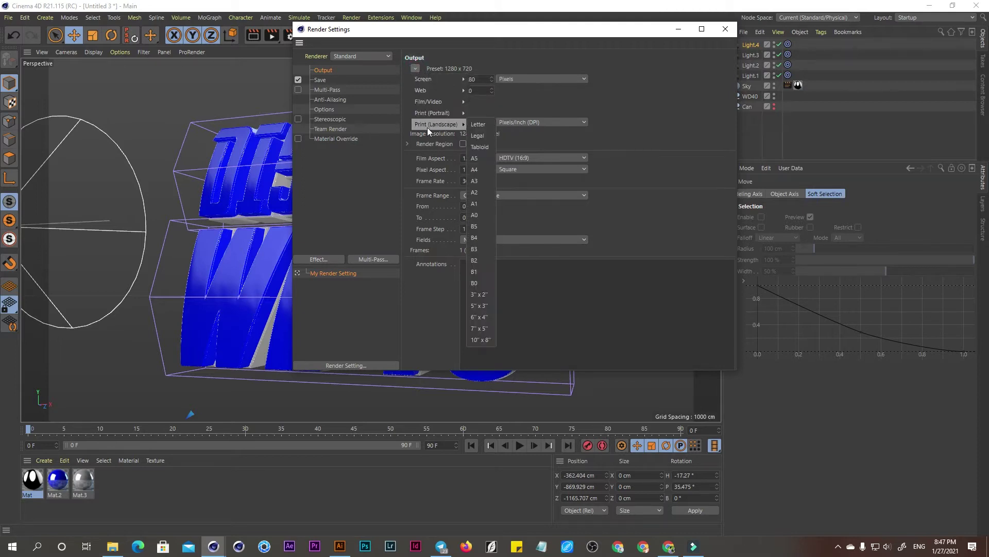
pyautogui.moveTo(429, 101)
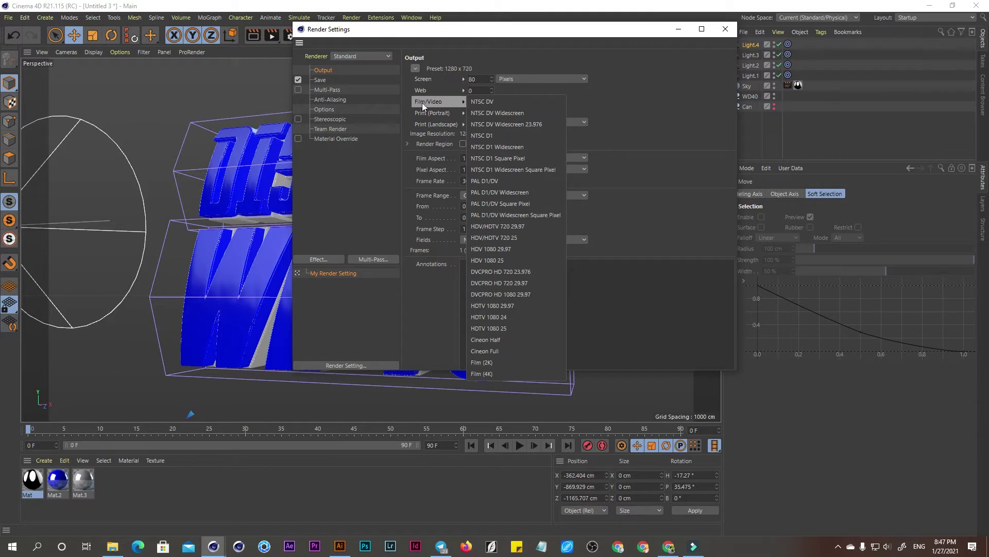
pyautogui.click(505, 225)
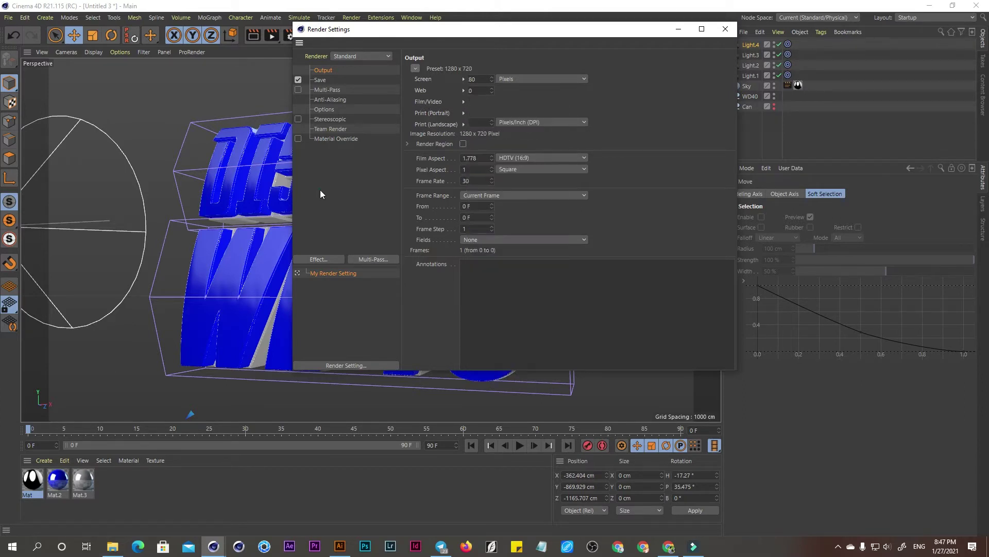
pyautogui.doubleClick(471, 79)
pyautogui.write('1')
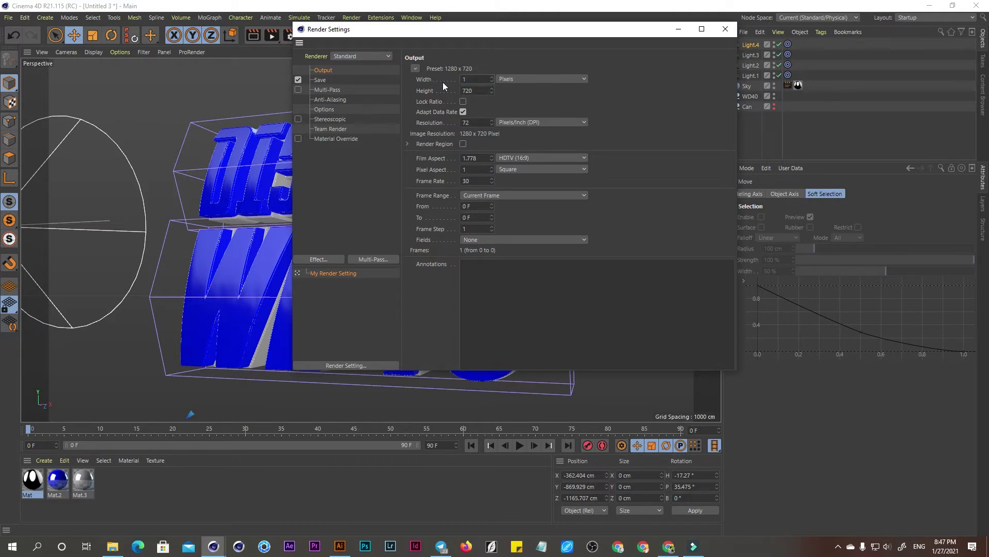
pyautogui.write('000')
pyautogui.press('Tab')
pyautogui.write('10')
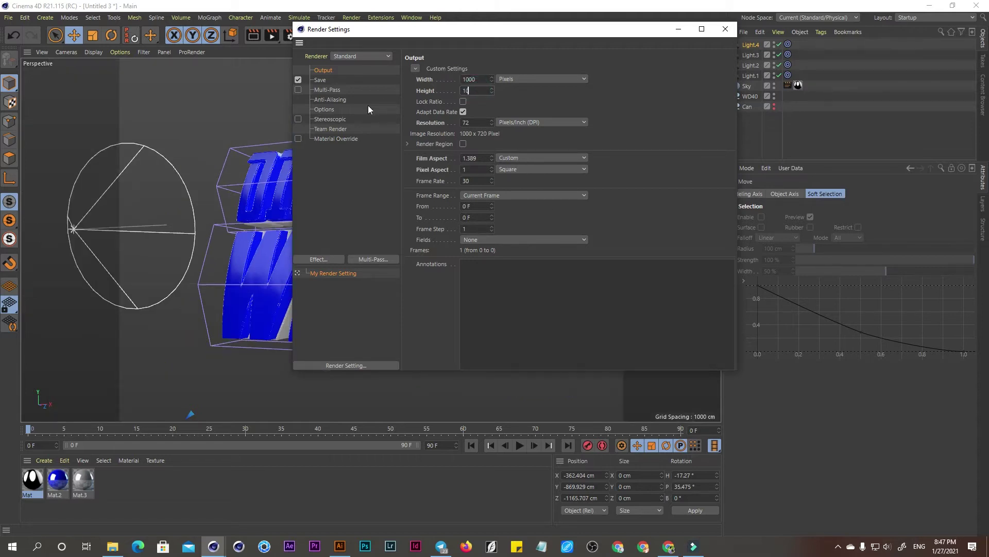
pyautogui.write('00')
pyautogui.click(478, 125)
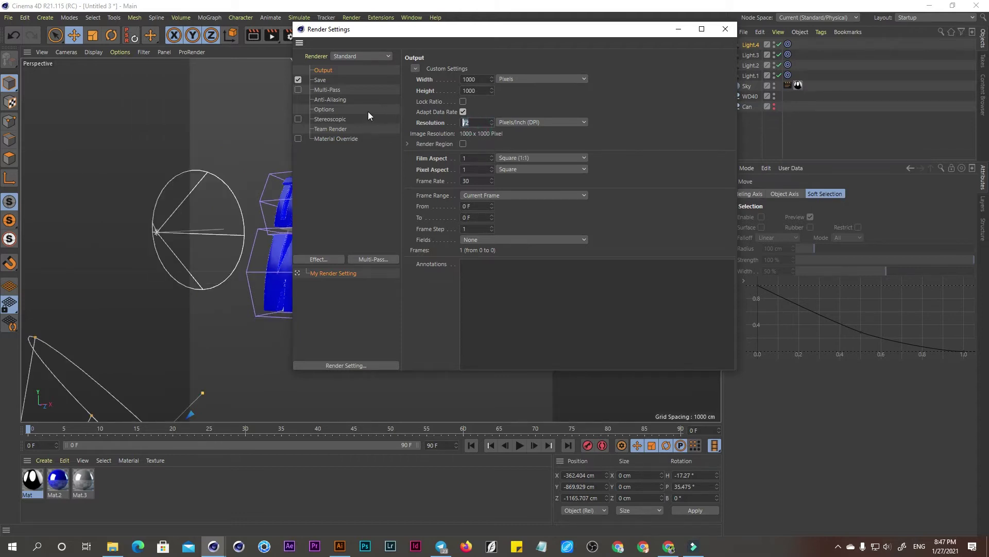
pyautogui.write('100')
pyautogui.write('00000')
pyautogui.press('BackSpace')
pyautogui.press('BackSpace')
pyautogui.click(323, 80)
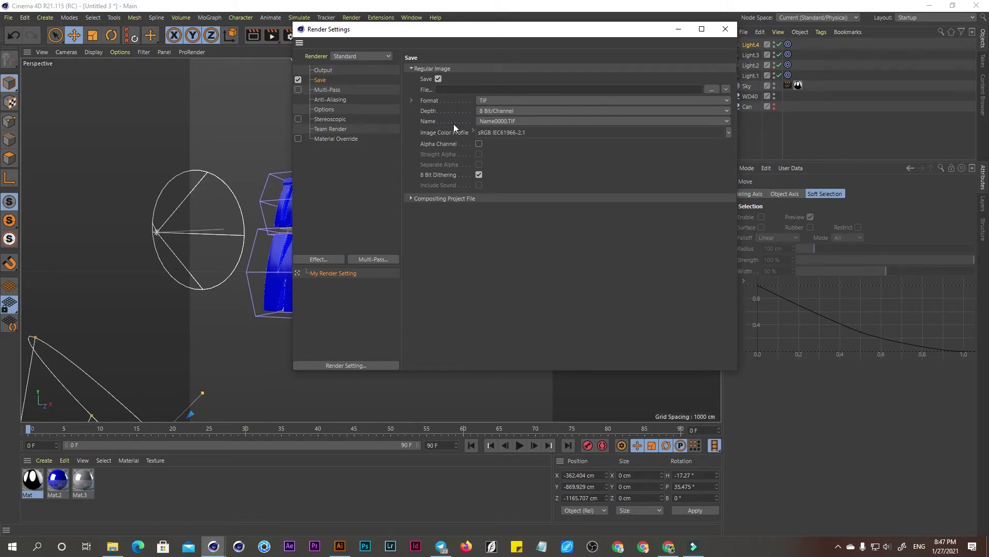
# - Set the render save file to WD40 in the Desktop Png folder
pyautogui.click(711, 89)
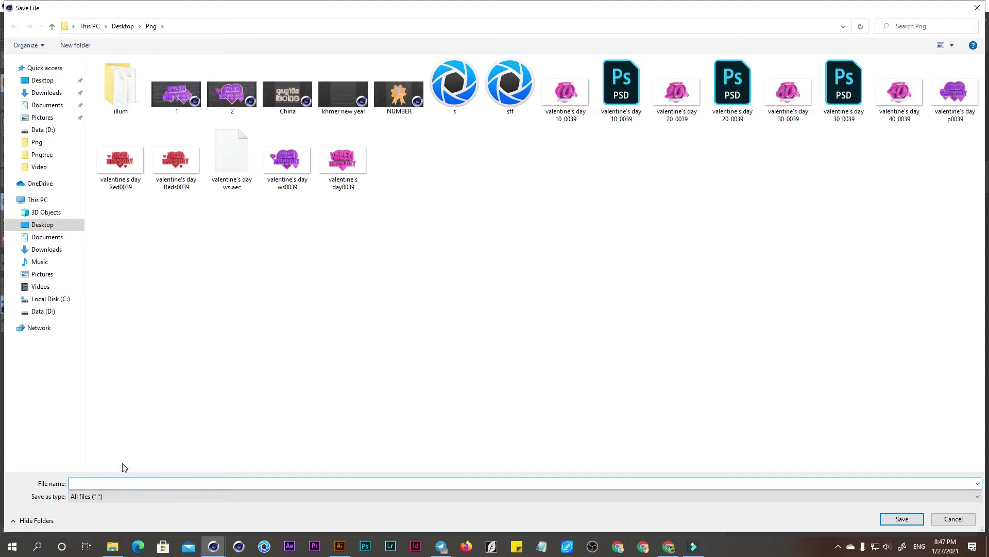
pyautogui.write('3')
pyautogui.press('BackSpace')
pyautogui.write('WD40')
pyautogui.press('Return')
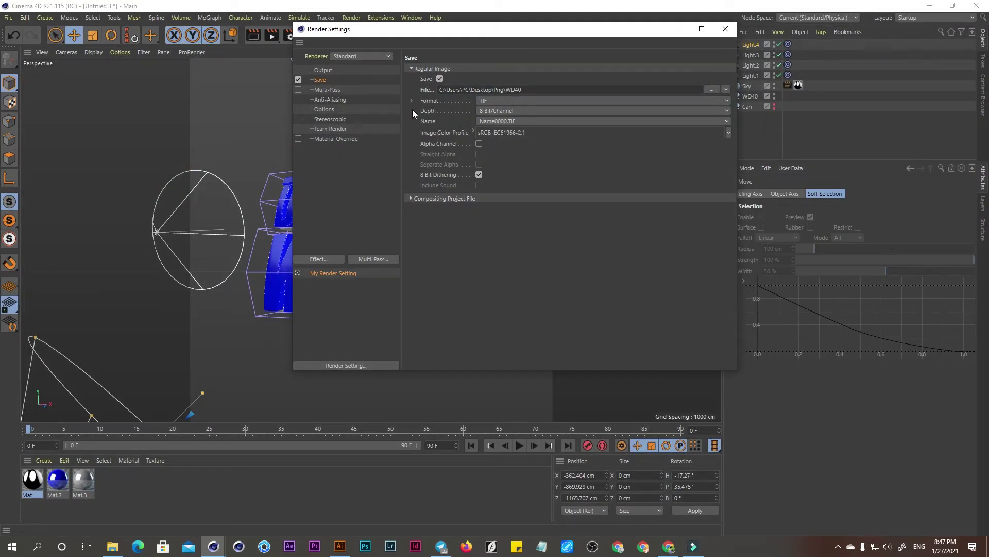
# - Save renders as 16 Bit/Channel PNG with Alpha Channel enabled
pyautogui.click(496, 100)
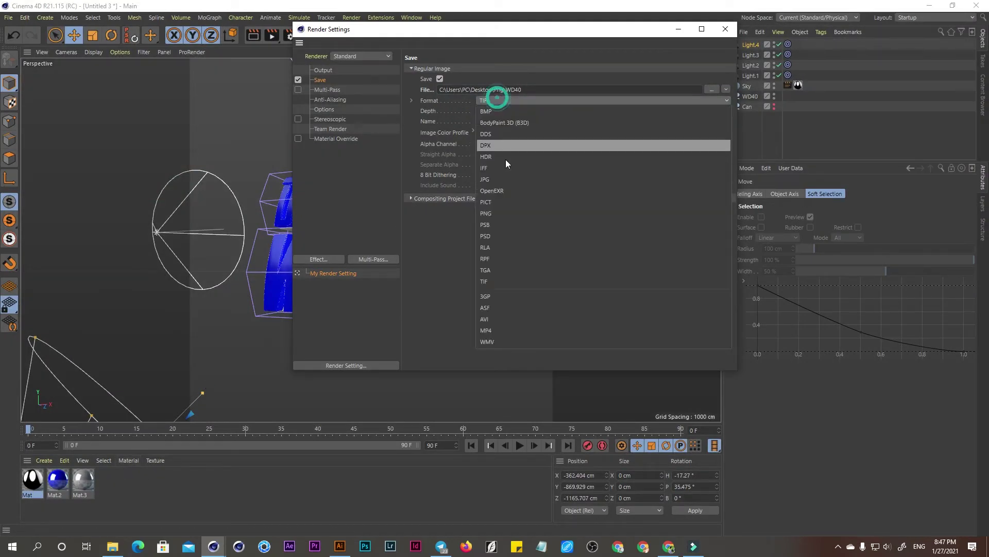
pyautogui.click(490, 214)
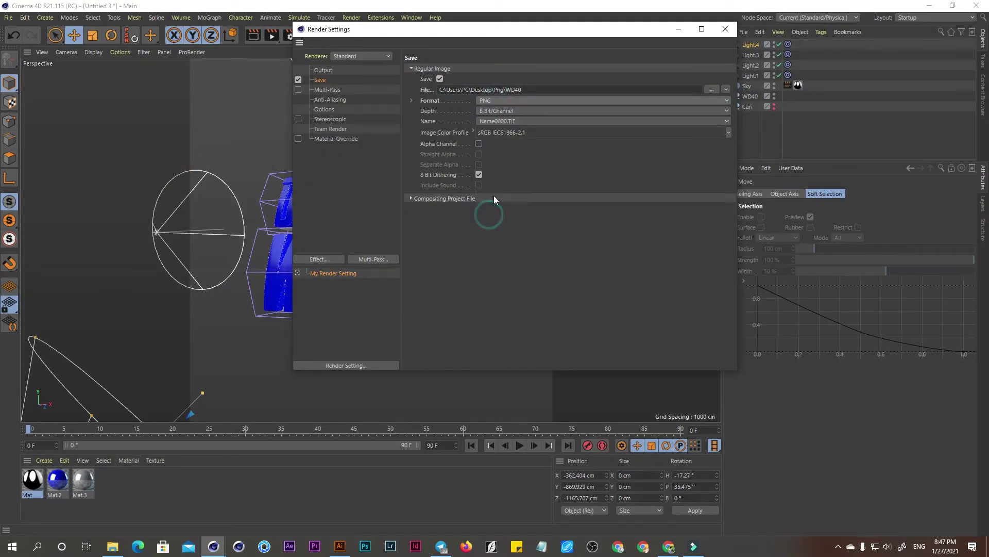
pyautogui.click(499, 110)
pyautogui.click(498, 130)
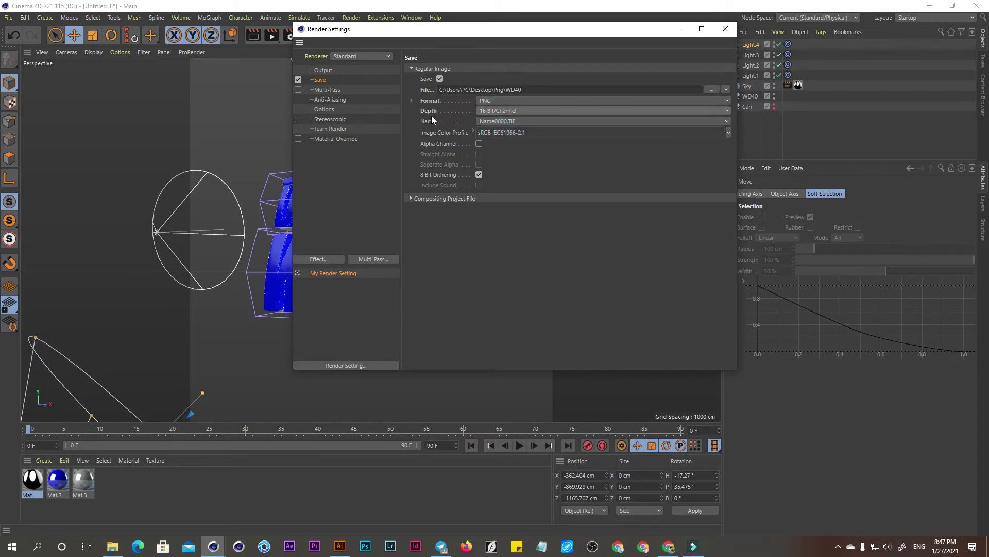
pyautogui.click(479, 143)
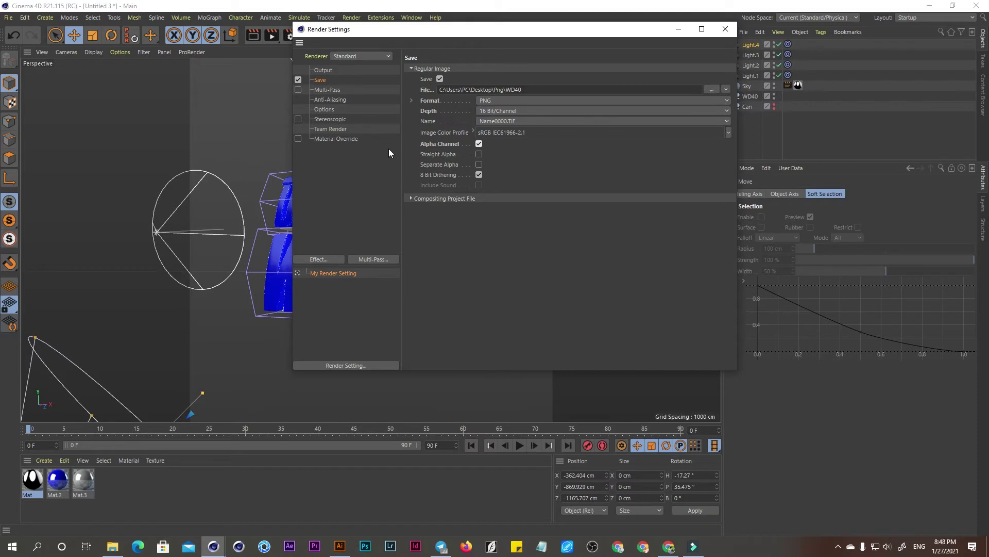
# - Set anti-aliasing quality to Best
pyautogui.click(320, 90)
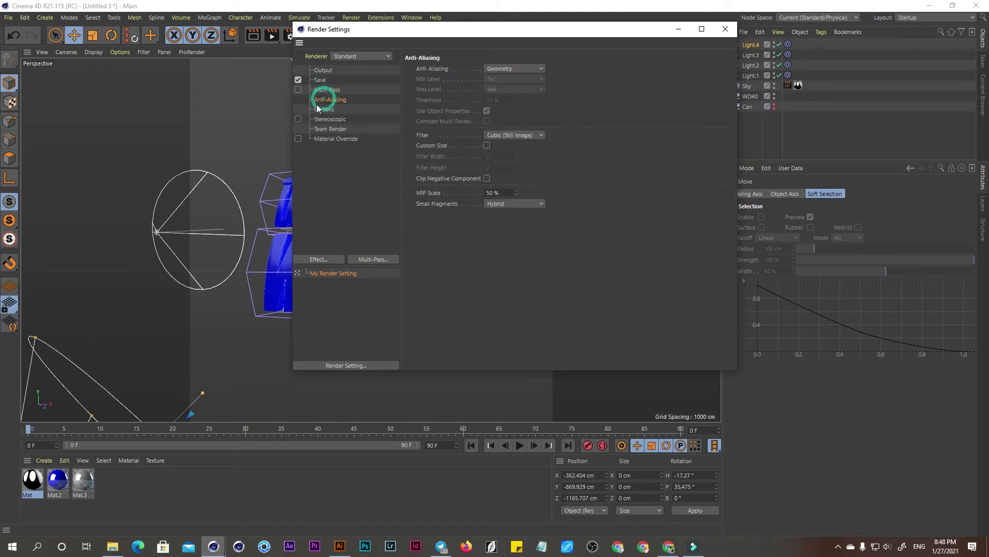
pyautogui.click(504, 70)
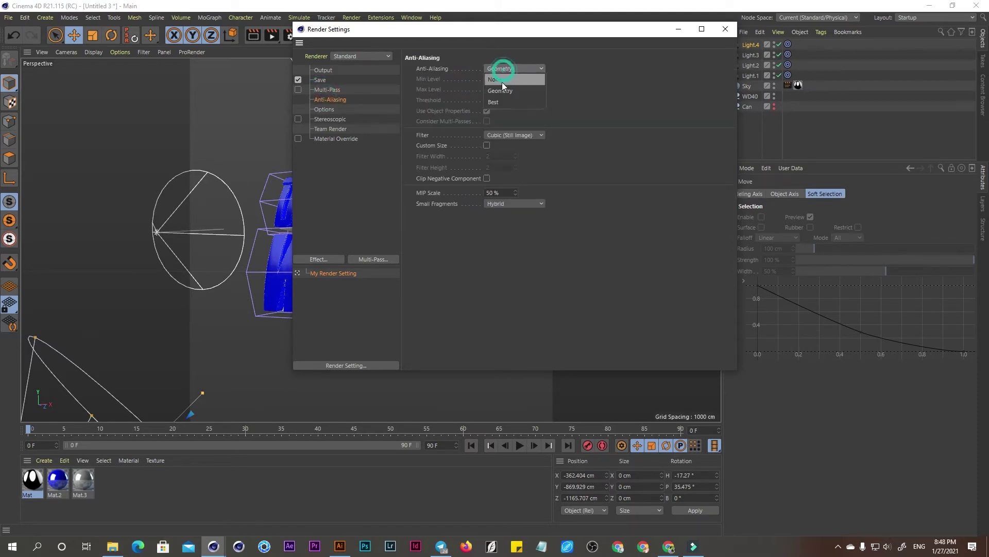
pyautogui.click(495, 69)
pyautogui.click(504, 102)
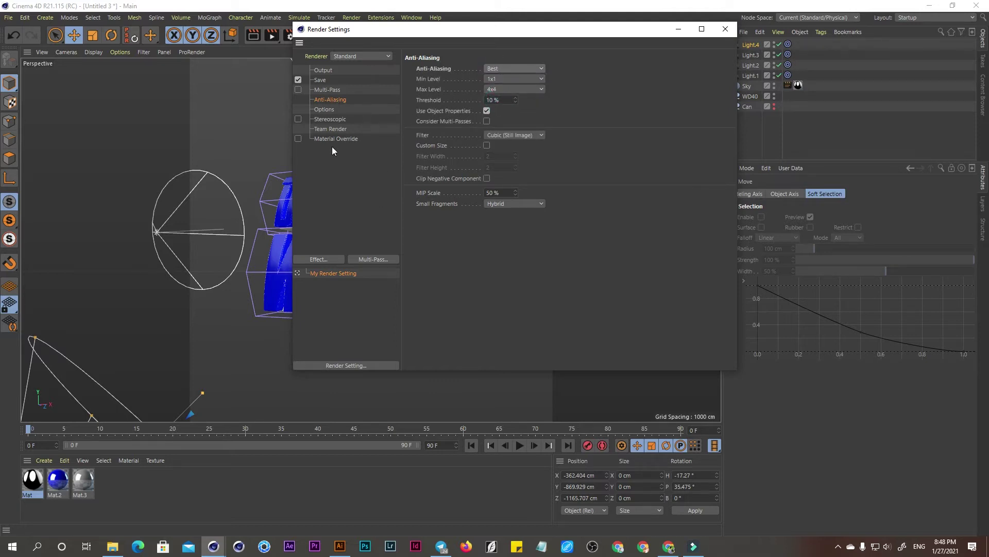
# - Add Color Correction and Global Illumination effects, then close Render Settings
pyautogui.click(329, 259)
pyautogui.click(371, 280)
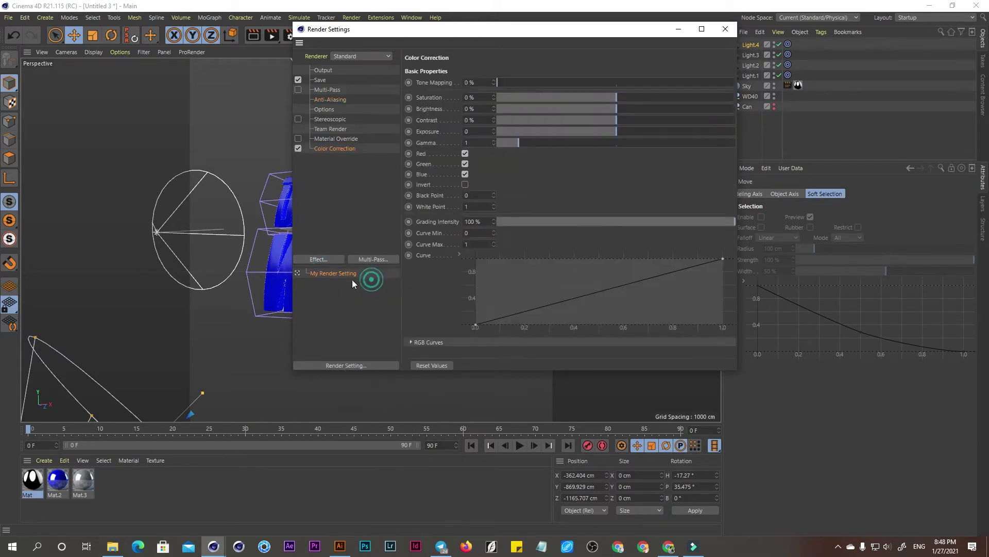
pyautogui.click(317, 259)
pyautogui.click(361, 334)
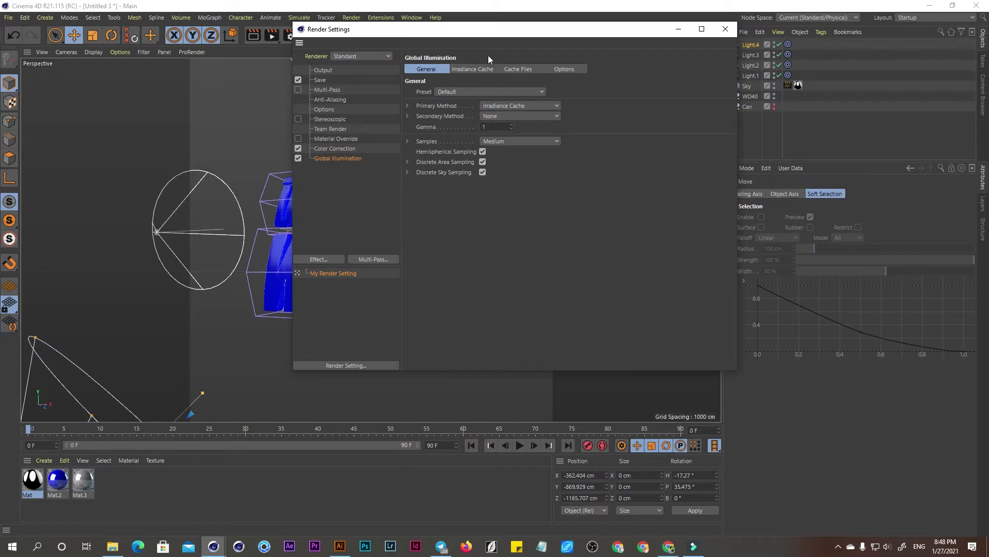
pyautogui.click(726, 29)
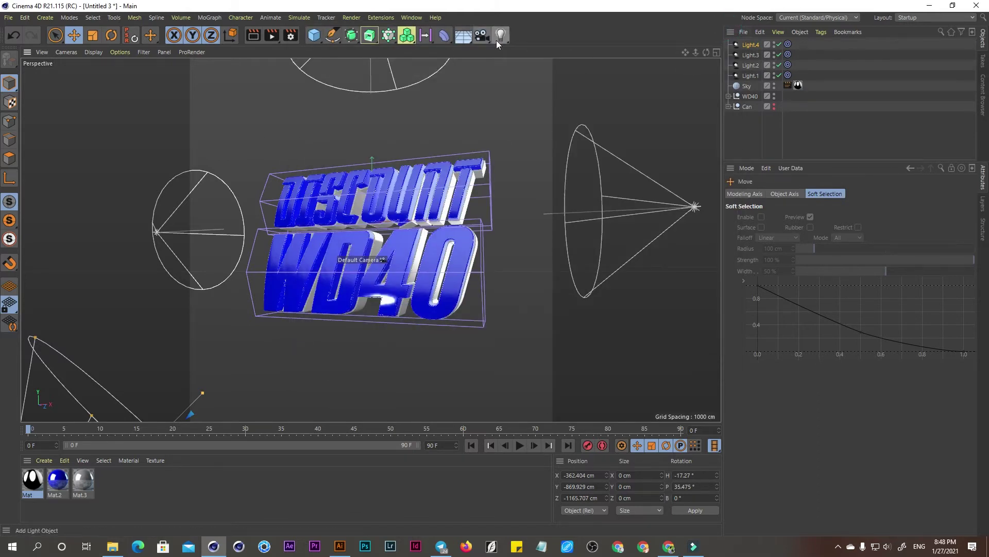
# - Add a camera and make it the active view camera
pyautogui.click(481, 35)
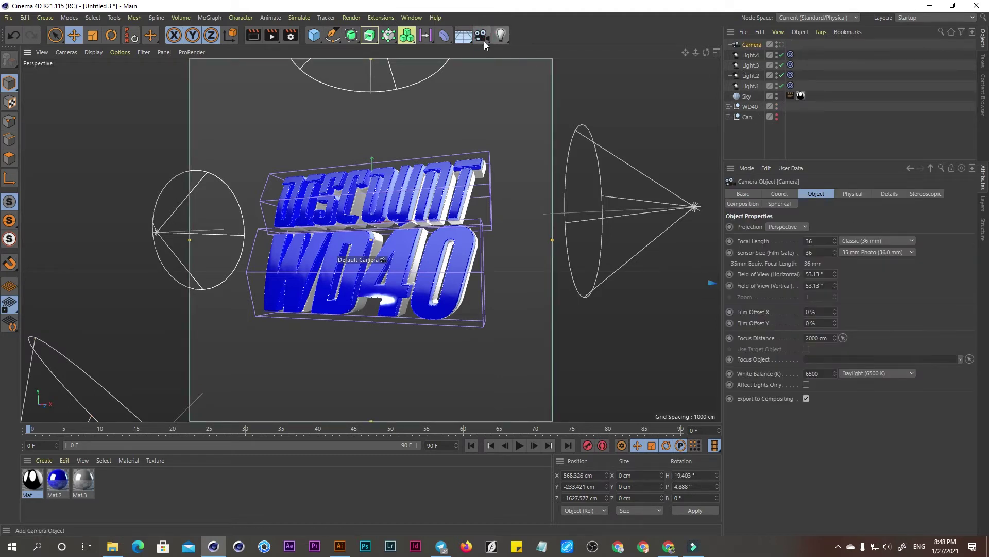
pyautogui.click(781, 45)
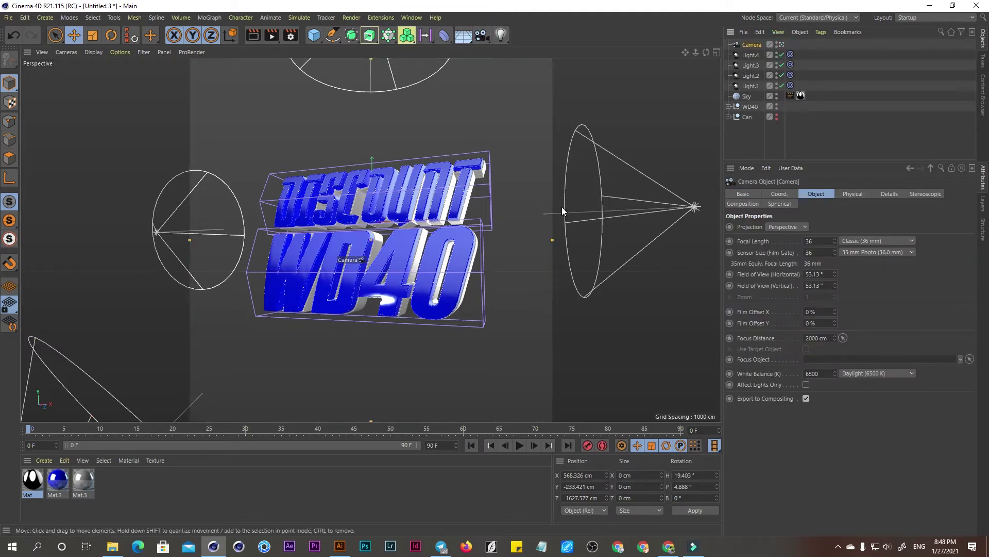
pyautogui.click(778, 194)
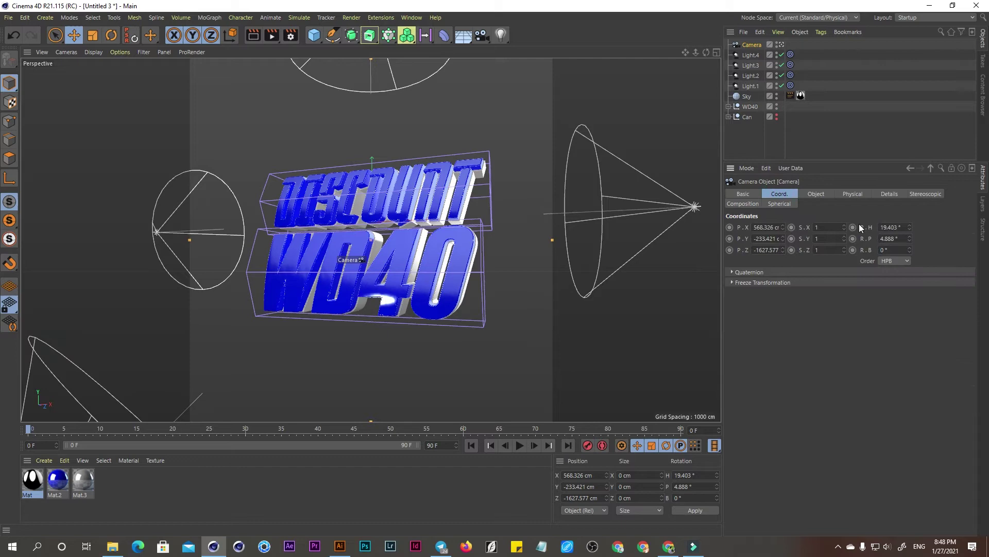
# - Set the camera's R.P, R.H, P.X and P.Y to 0
pyautogui.click(892, 239)
pyautogui.write('0')
pyautogui.click(897, 228)
pyautogui.write('0')
pyautogui.click(755, 227)
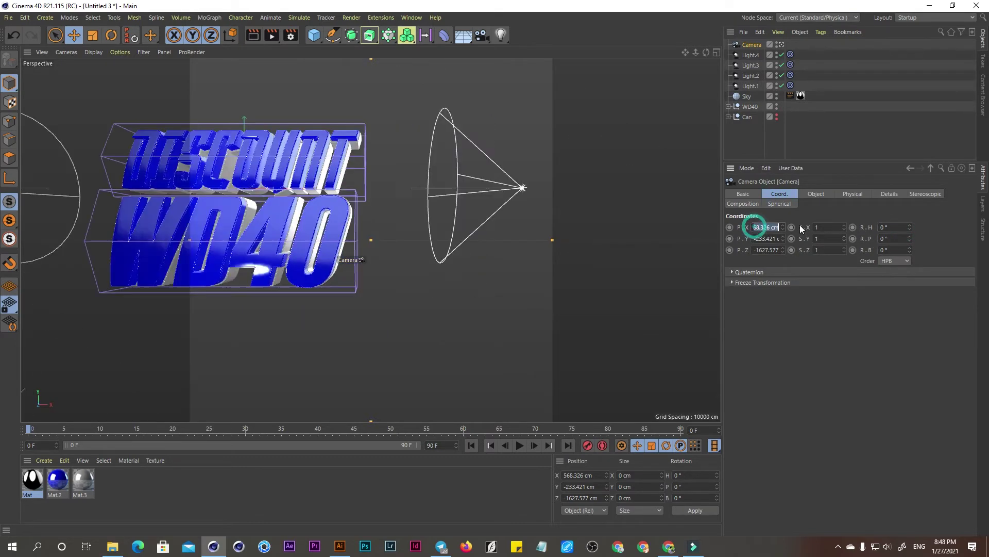
pyautogui.write('0')
pyautogui.click(757, 239)
pyautogui.write('0')
pyautogui.press('Return')
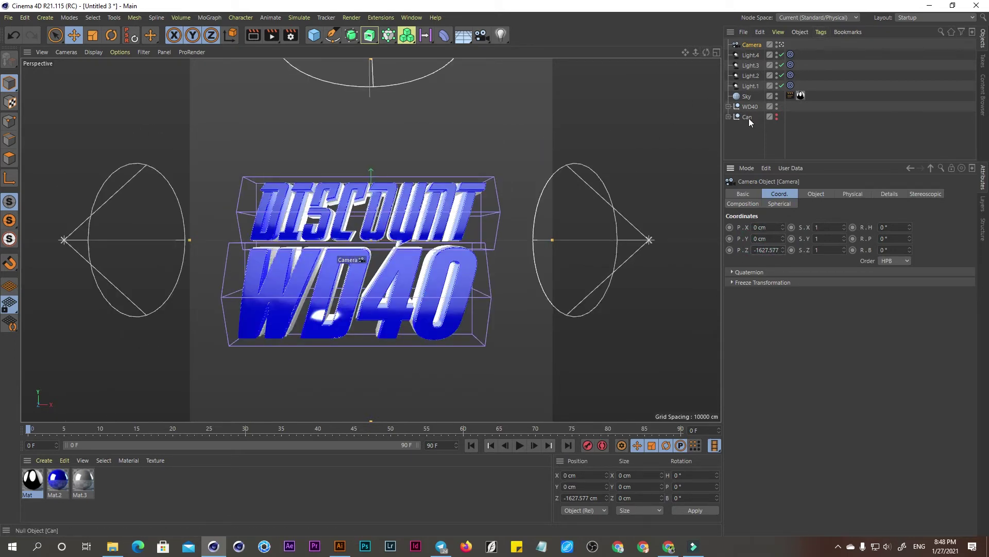
# - Rotate the Sky to H -5° and P 93°, then render a viewport preview
pyautogui.click(747, 96)
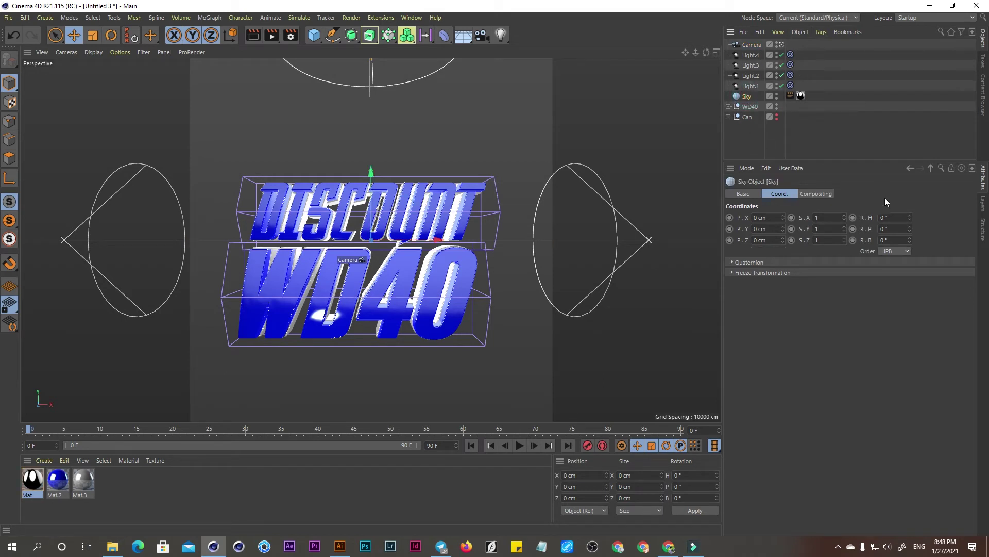
pyautogui.moveTo(909, 217)
pyautogui.mouseDown()
pyautogui.moveTo(922, 217)
pyautogui.moveTo(906, 227)
pyautogui.moveTo(922, 229)
pyautogui.mouseUp()
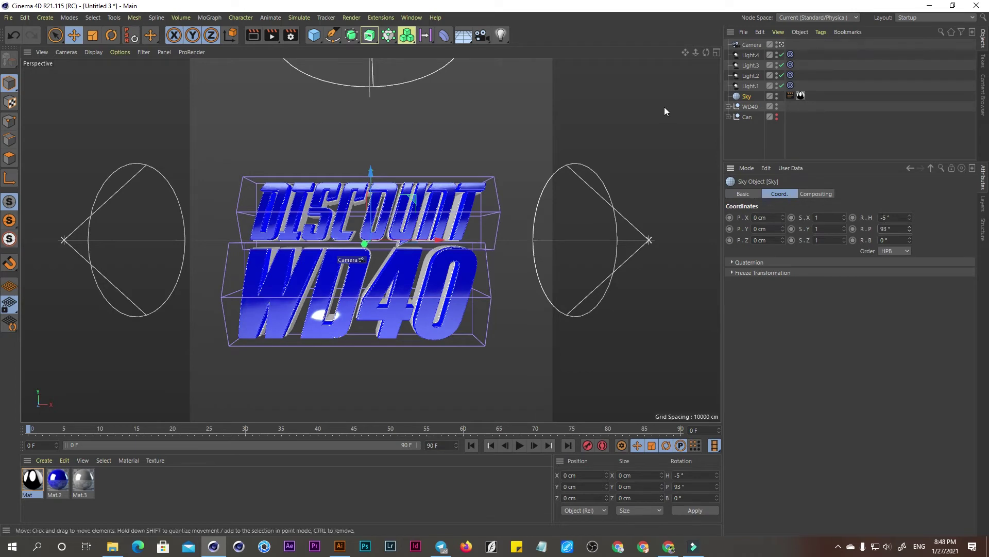
pyautogui.moveTo(696, 52); pyautogui.dragTo(716, 52)
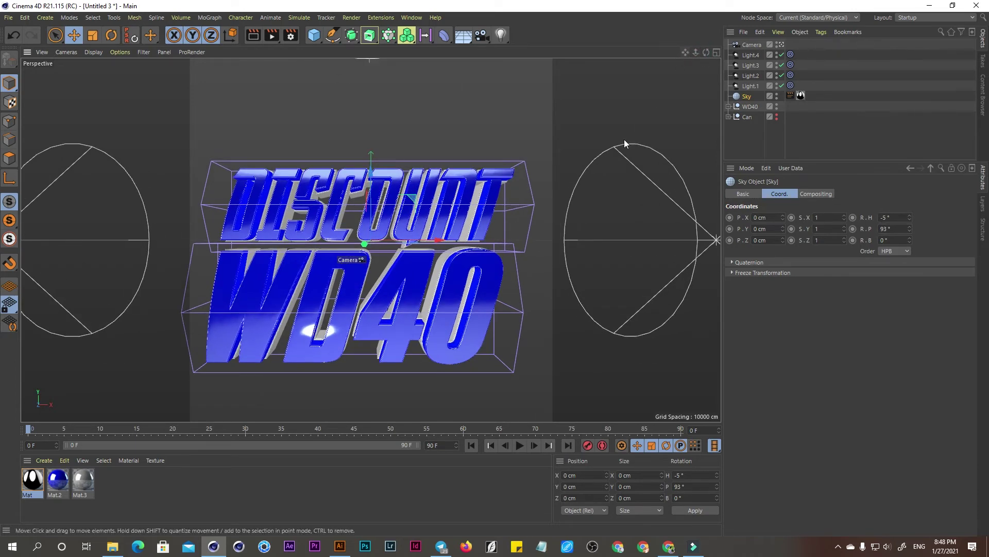
pyautogui.click(750, 106)
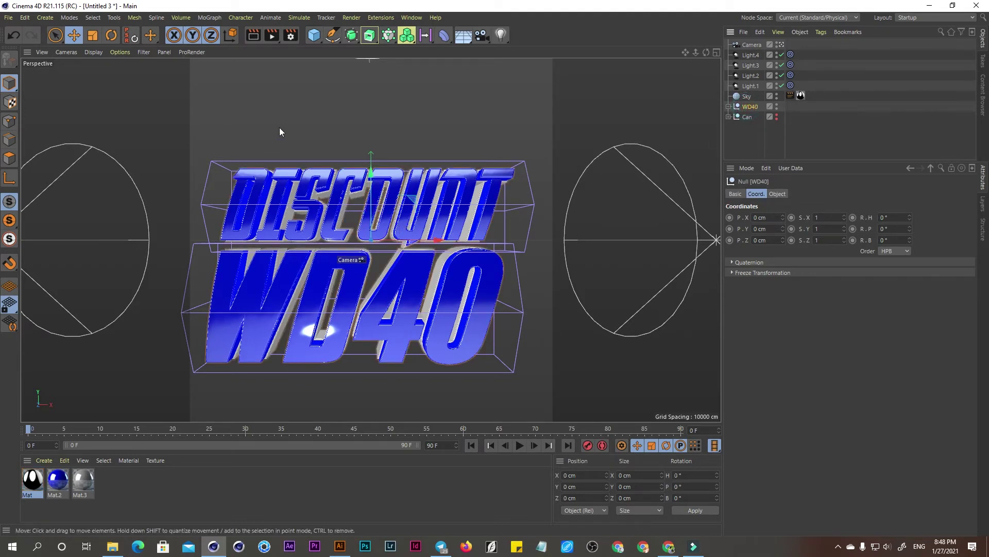
pyautogui.click(257, 36)
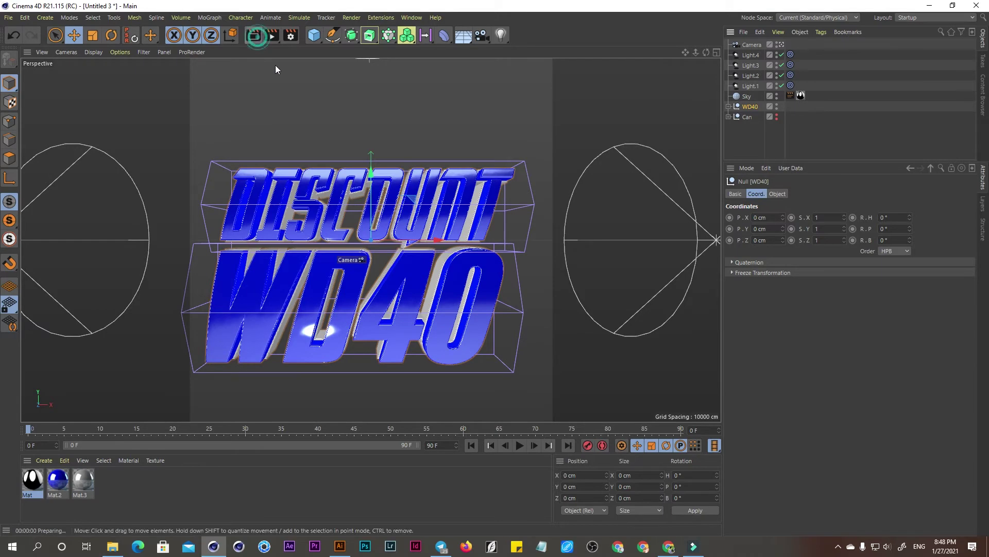
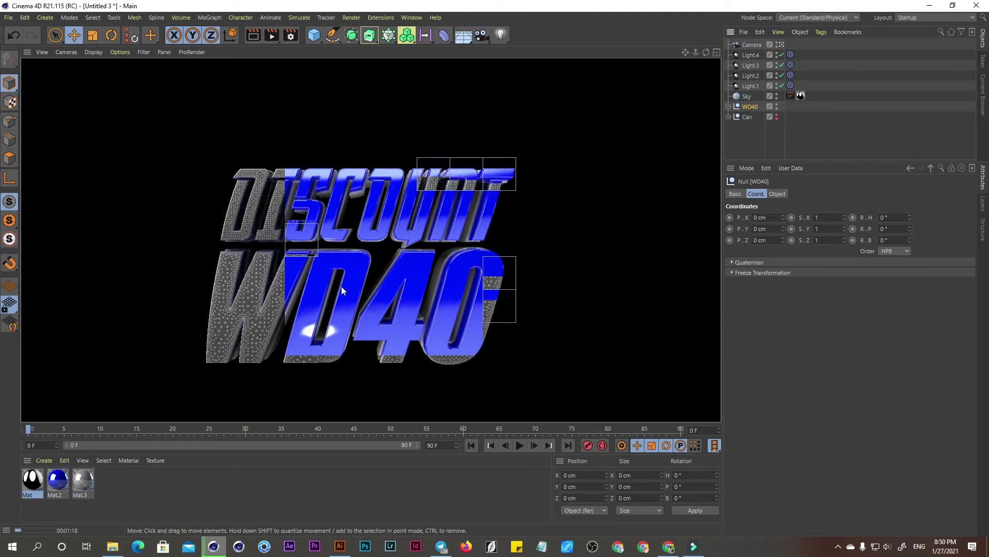
# - Stop the live render and leave the scene camera to frame the whole light rig
pyautogui.click(525, 198)
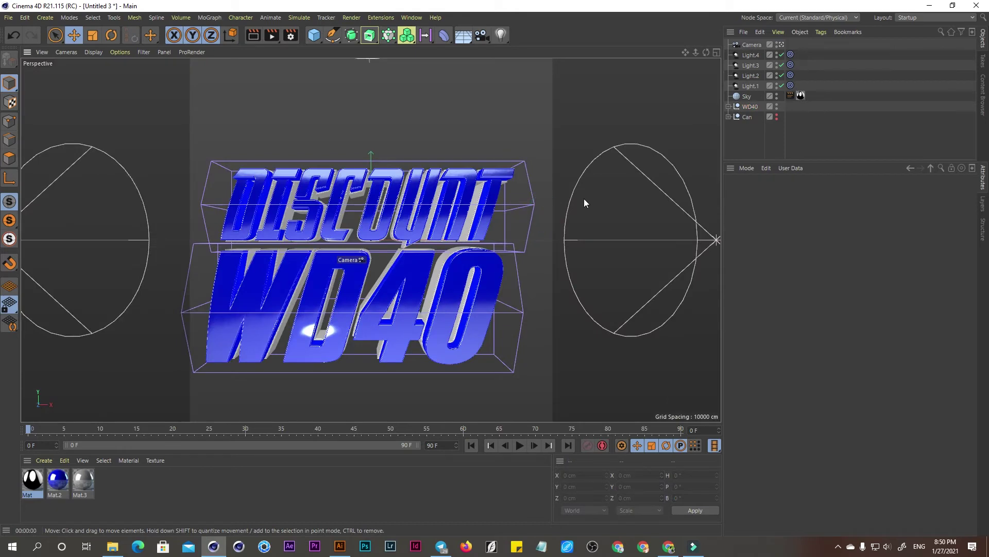
pyautogui.click(782, 45)
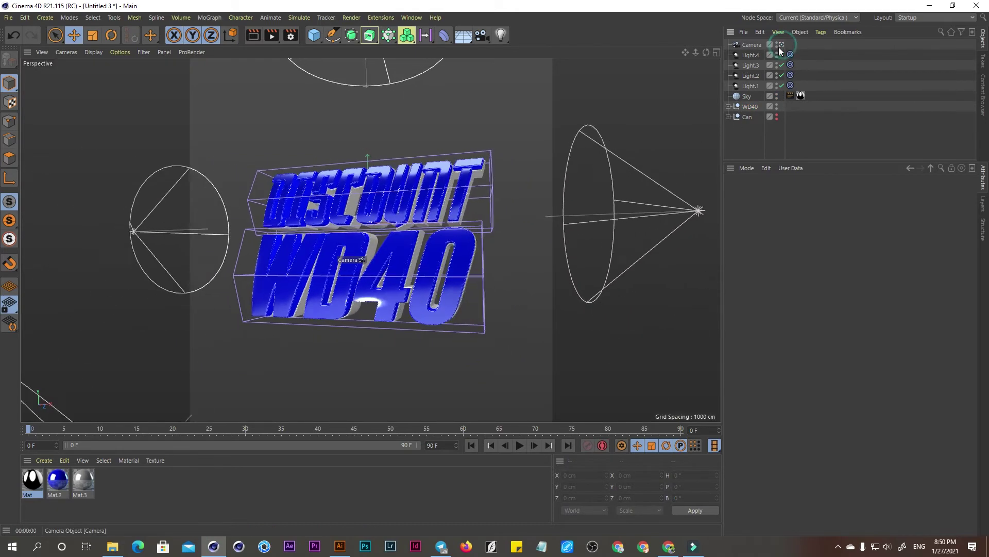
pyautogui.moveTo(685, 53)
pyautogui.mouseDown()
pyautogui.moveTo(695, 41)
pyautogui.moveTo(670, 53)
pyautogui.moveTo(681, 65)
pyautogui.mouseUp()
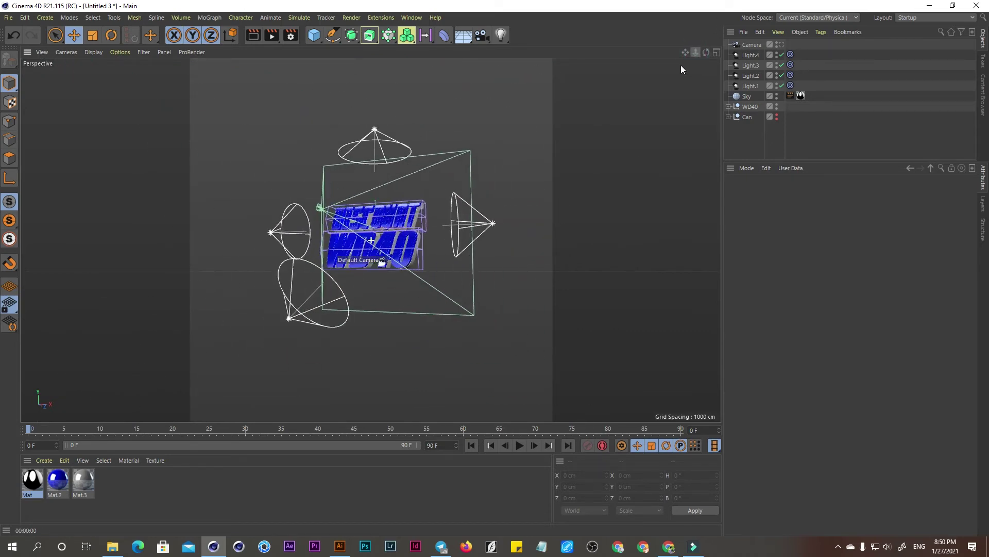
pyautogui.scroll(2, 594, 123)
pyautogui.moveTo(387, 283); pyautogui.dragTo(335, 302, button='middle')
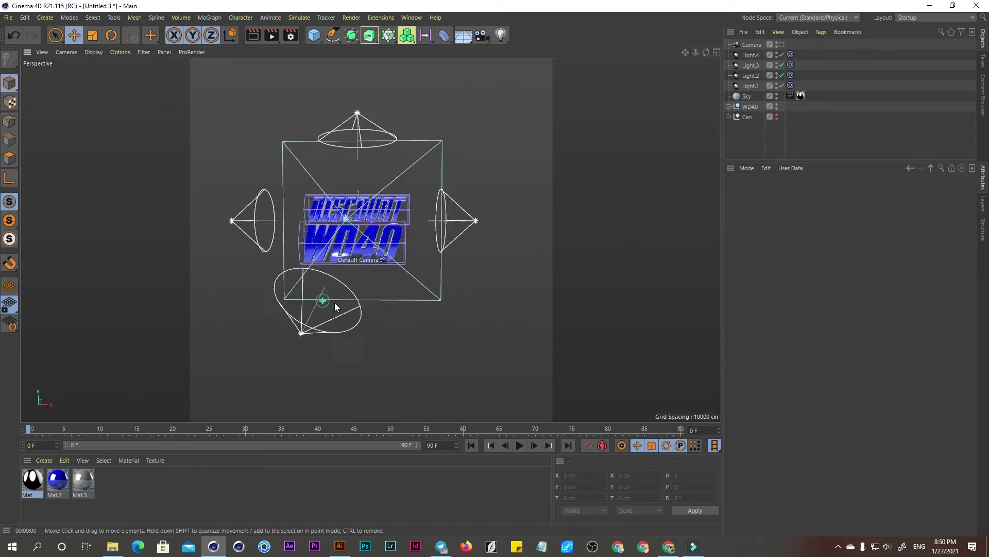
# - Nudge the lower light, return to the scene camera view, and hide the Can from rendering
pyautogui.click(310, 335)
pyautogui.moveTo(338, 338)
pyautogui.mouseDown()
pyautogui.moveTo(375, 338)
pyautogui.moveTo(364, 302)
pyautogui.moveTo(295, 334)
pyautogui.moveTo(285, 317)
pyautogui.moveTo(335, 320)
pyautogui.moveTo(294, 330)
pyautogui.moveTo(351, 317)
pyautogui.moveTo(346, 342)
pyautogui.mouseUp()
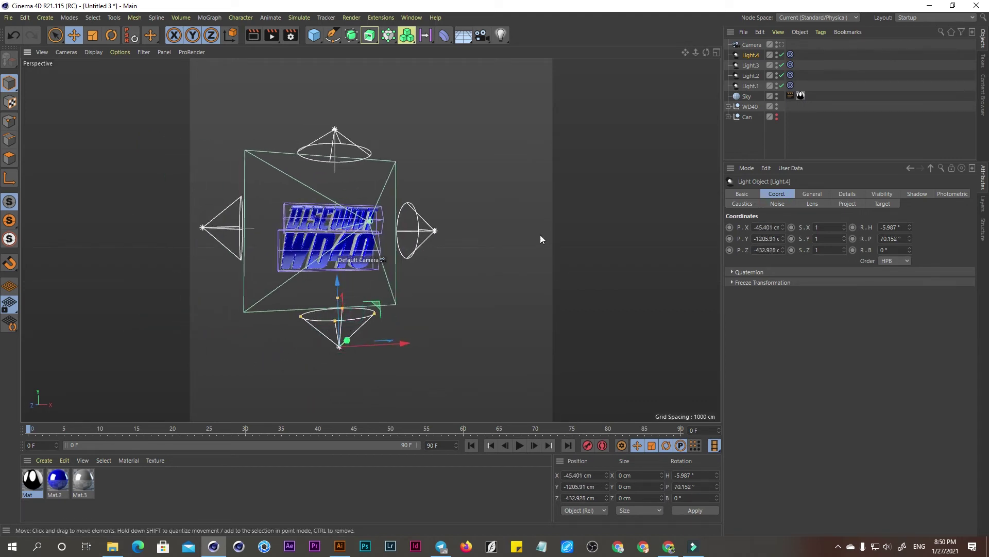
pyautogui.click(782, 45)
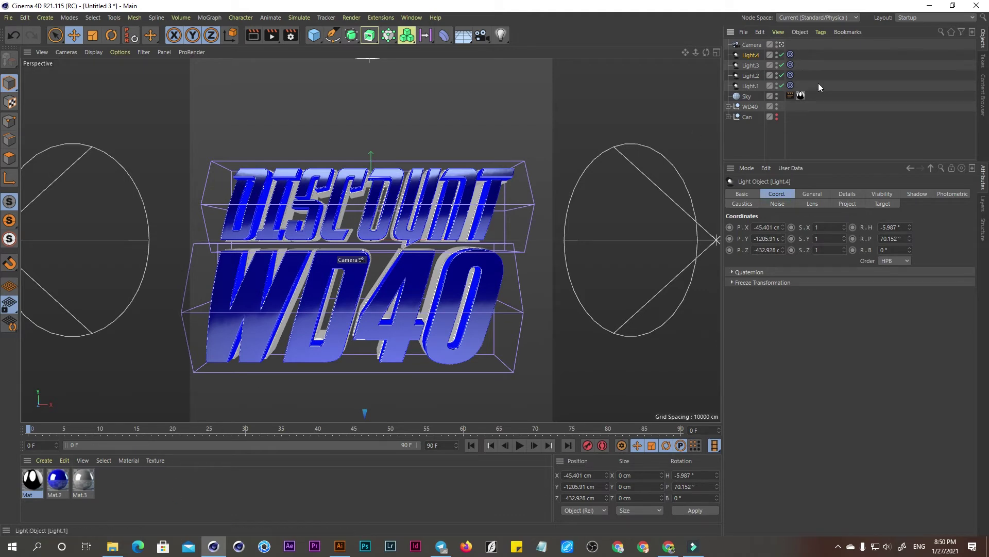
pyautogui.click(776, 118)
# - Unhide the Can, expand WD40, and move Extrude up beside the first Subdivision Surface
pyautogui.keyDown('ctrl'); pyautogui.click(776, 116); pyautogui.keyUp('ctrl')
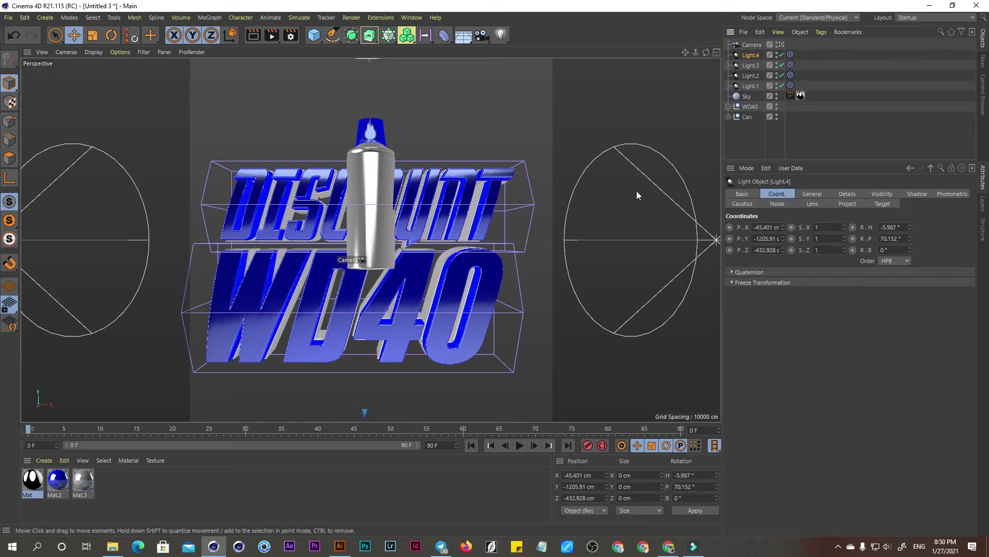
pyautogui.click(729, 106)
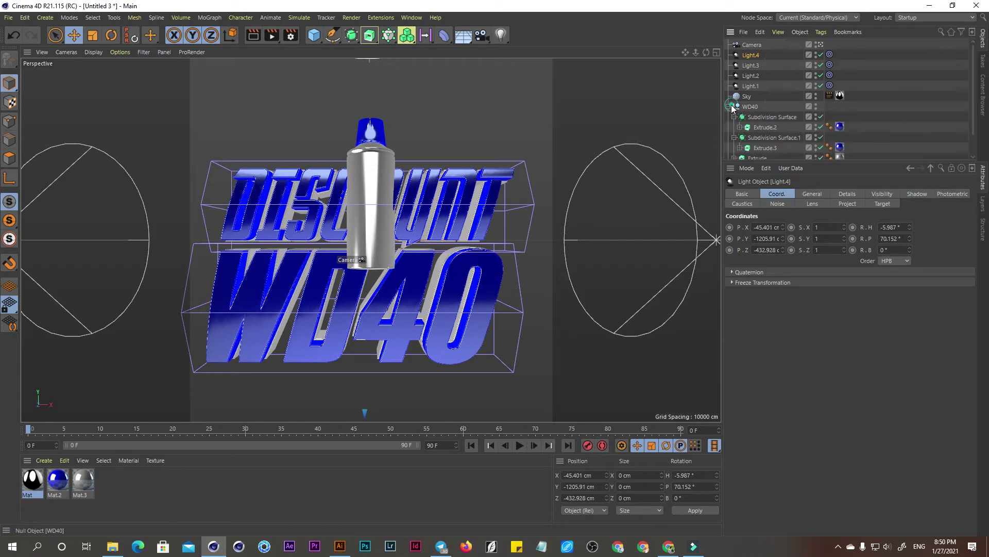
pyautogui.click(734, 117)
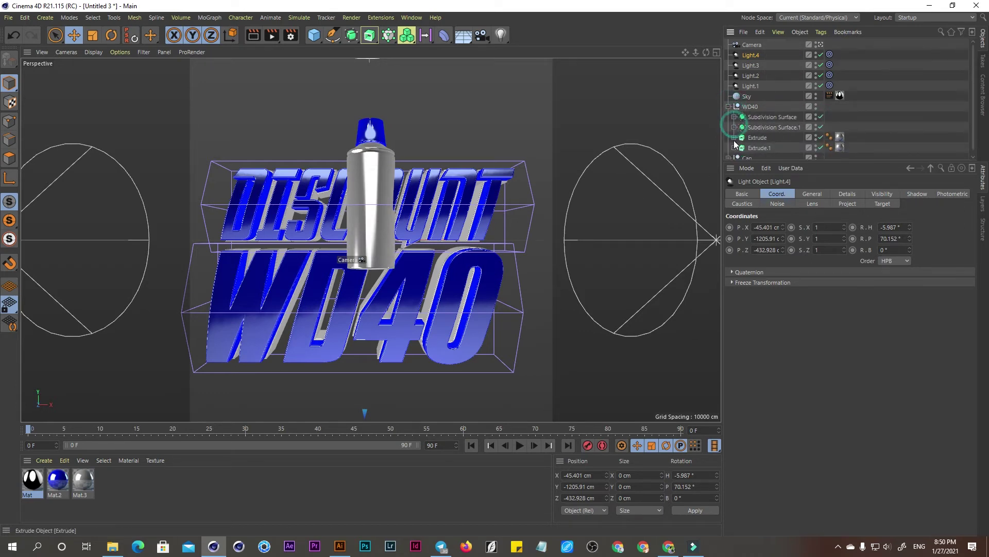
pyautogui.click(734, 128)
pyautogui.click(750, 141)
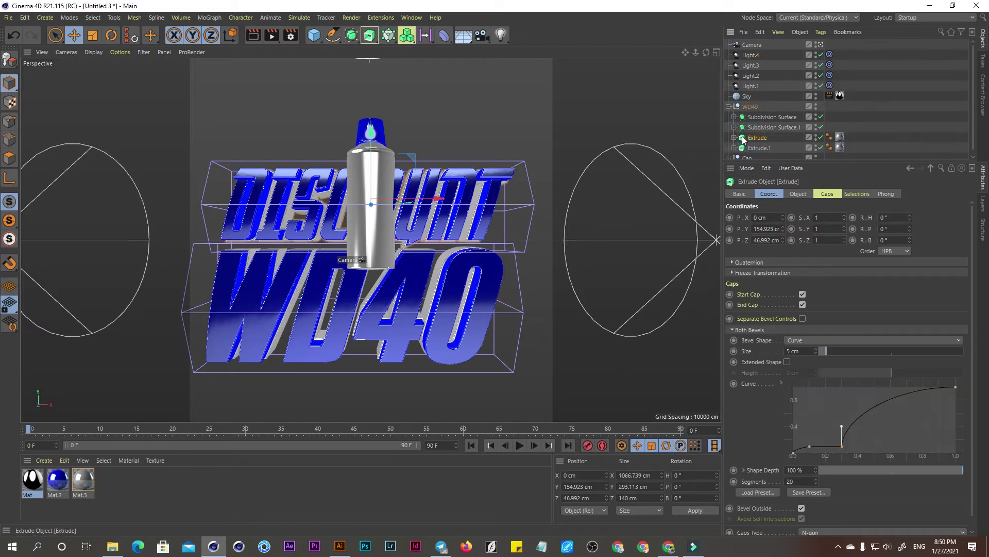
pyautogui.click(760, 117)
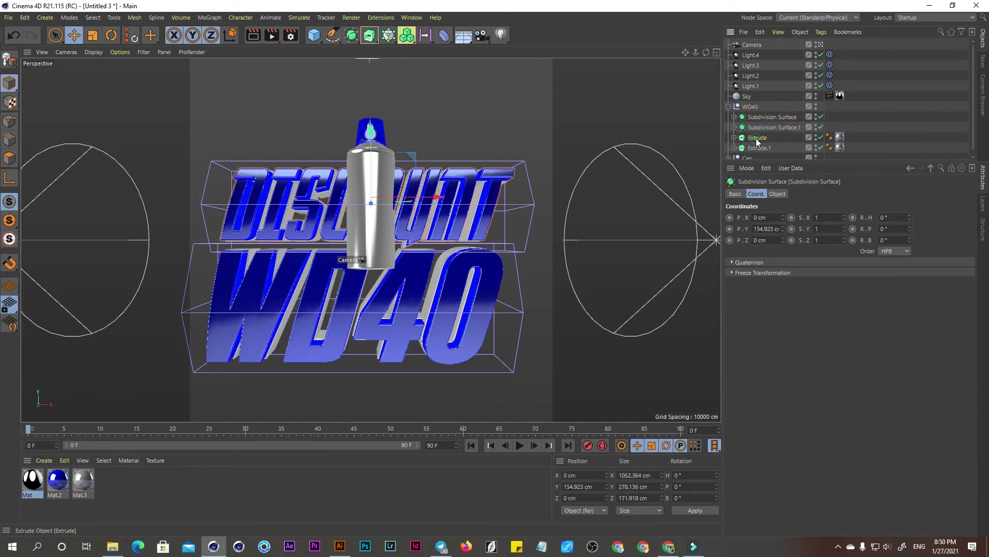
pyautogui.keyDown('ctrl'); pyautogui.click(757, 139); pyautogui.keyUp('ctrl')
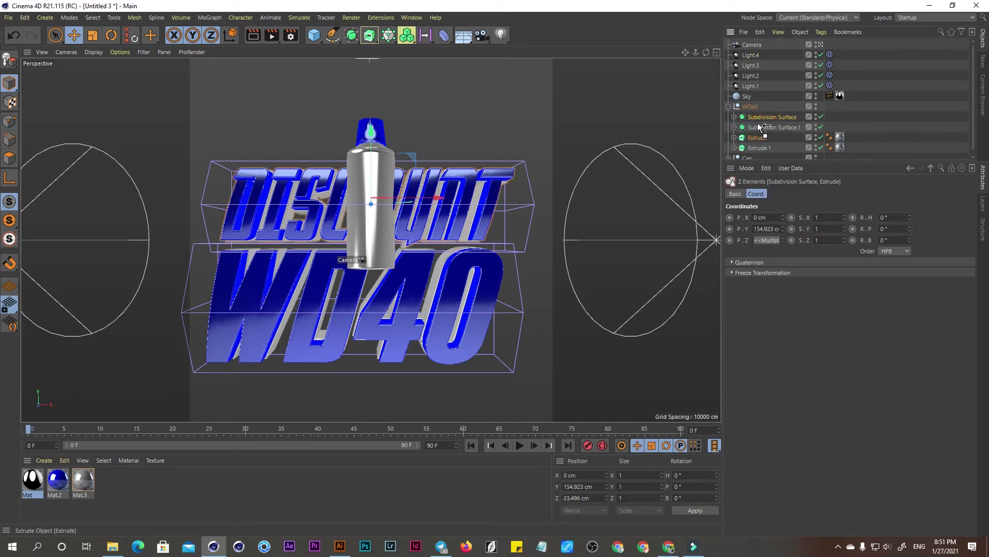
pyautogui.moveTo(759, 126); pyautogui.dragTo(758, 125)
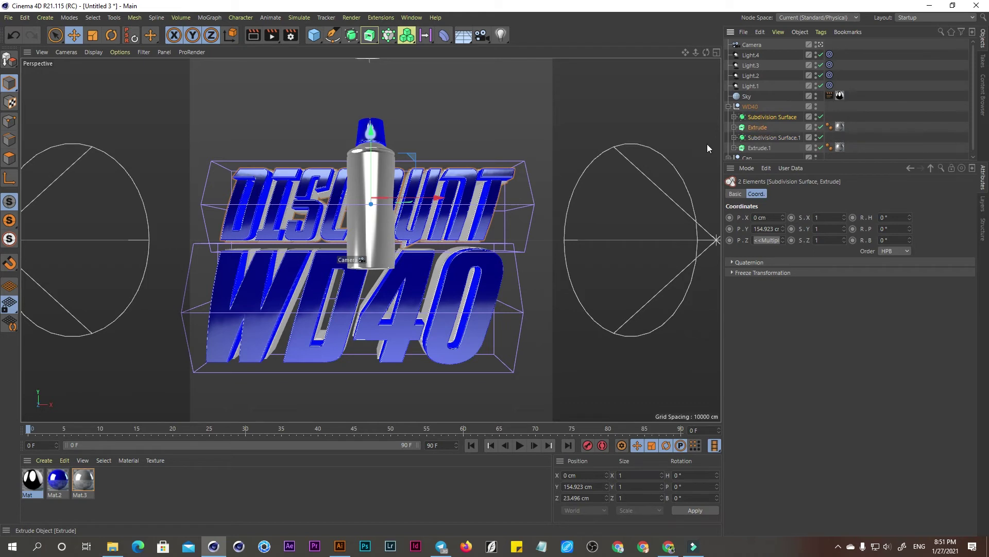
# - Scale the DISCOUNT text down and lower it toward WD40
pyautogui.click(94, 36)
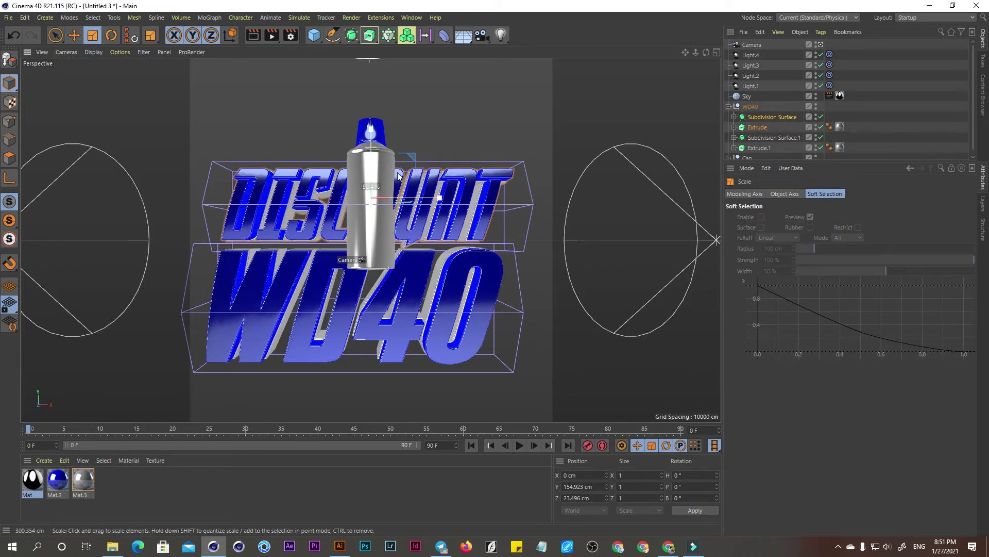
pyautogui.moveTo(398, 176); pyautogui.dragTo(520, 158)
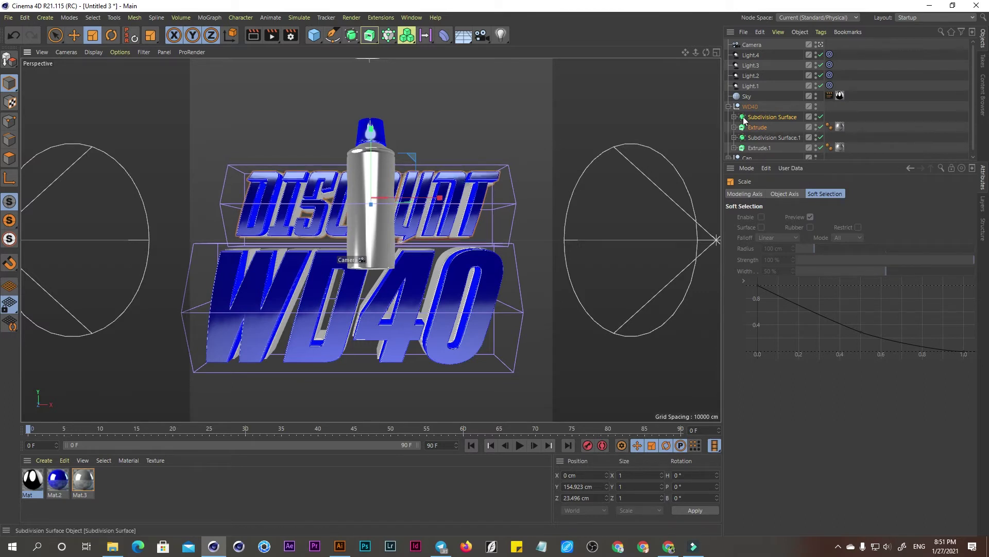
pyautogui.click(820, 117)
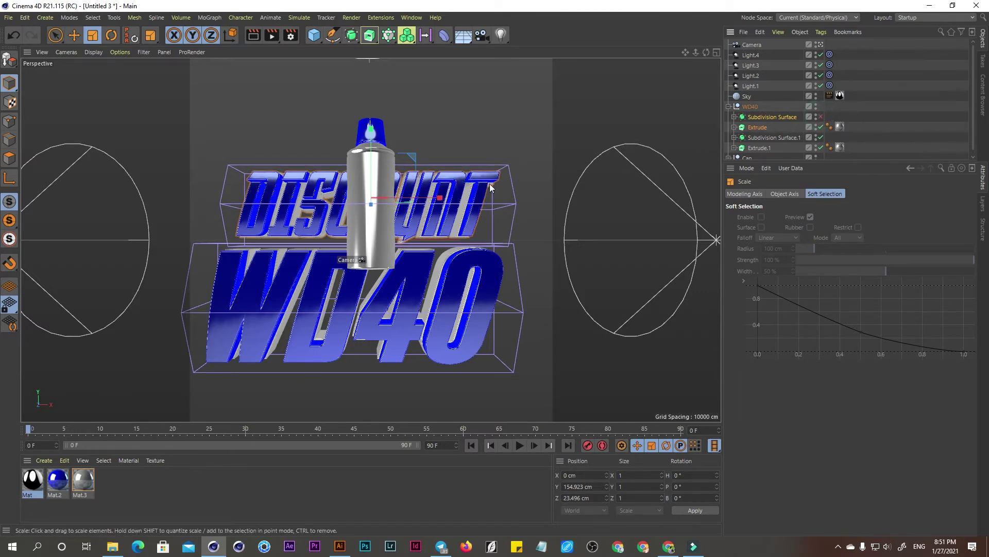
pyautogui.moveTo(491, 188)
pyautogui.mouseDown()
pyautogui.moveTo(432, 198)
pyautogui.moveTo(448, 180)
pyautogui.mouseUp()
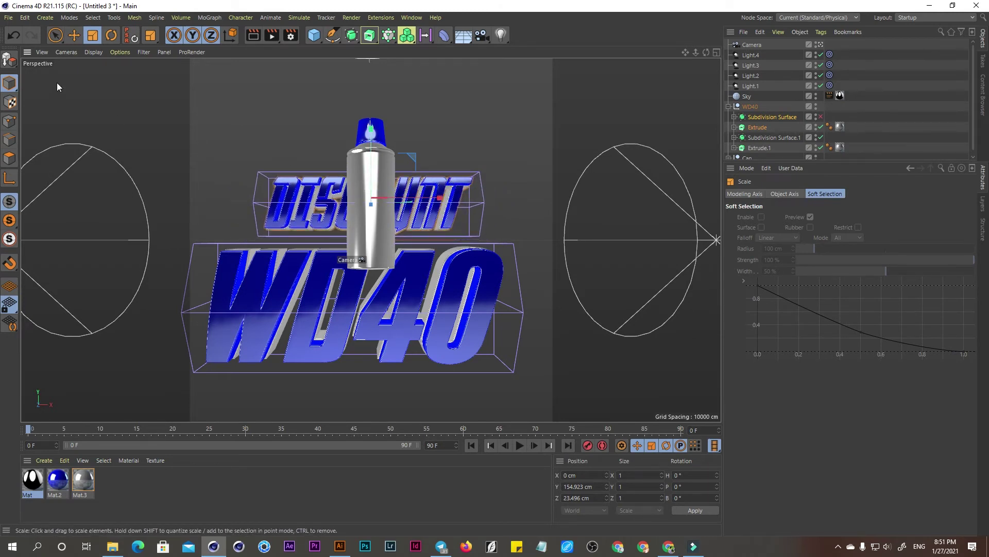
pyautogui.click(70, 38)
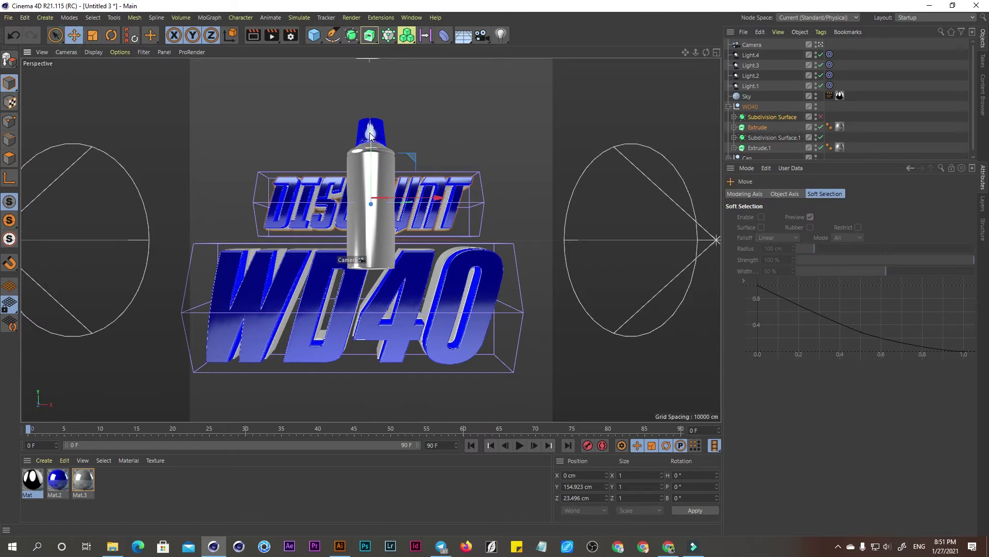
pyautogui.moveTo(371, 133); pyautogui.dragTo(370, 146)
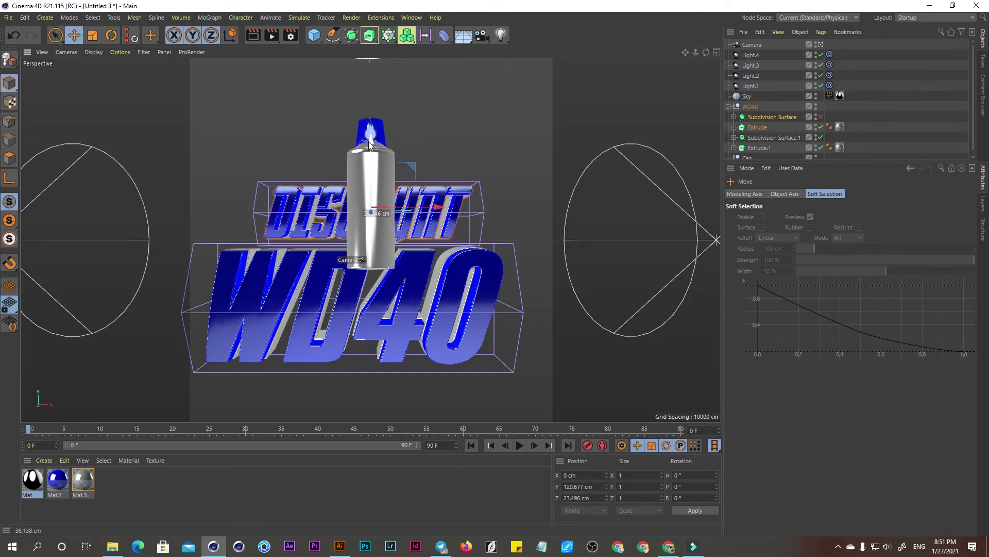
pyautogui.click(821, 116)
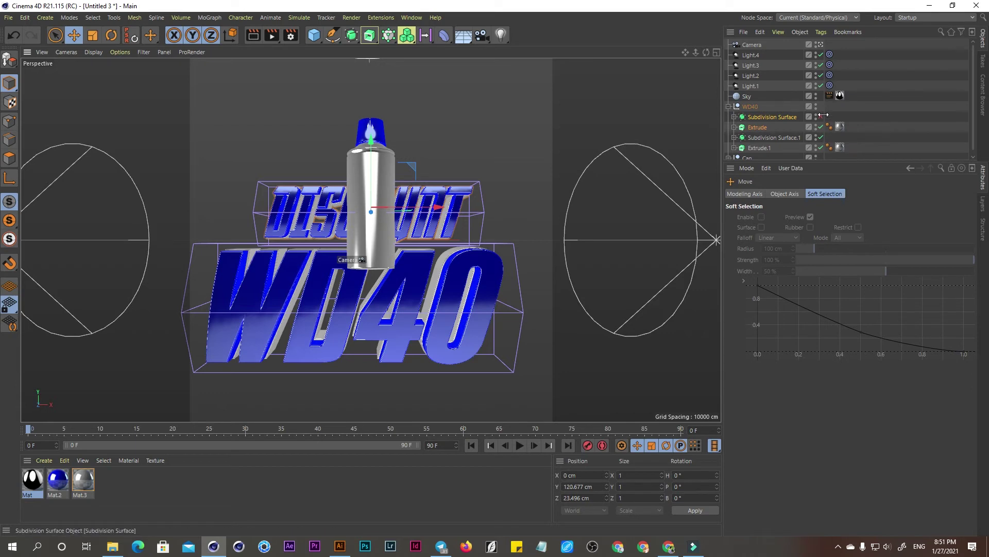
pyautogui.moveTo(757, 162); pyautogui.dragTo(754, 274)
# - Lower the Can in front of WD40, duplicate it left as Can.1, and tilt it about 18°
pyautogui.click(747, 158)
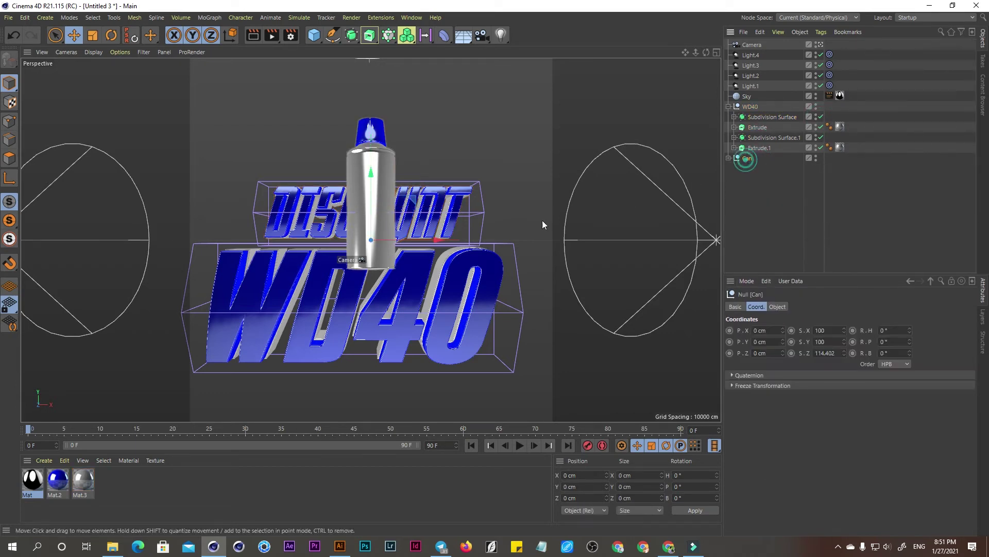
pyautogui.moveTo(371, 173); pyautogui.dragTo(371, 240)
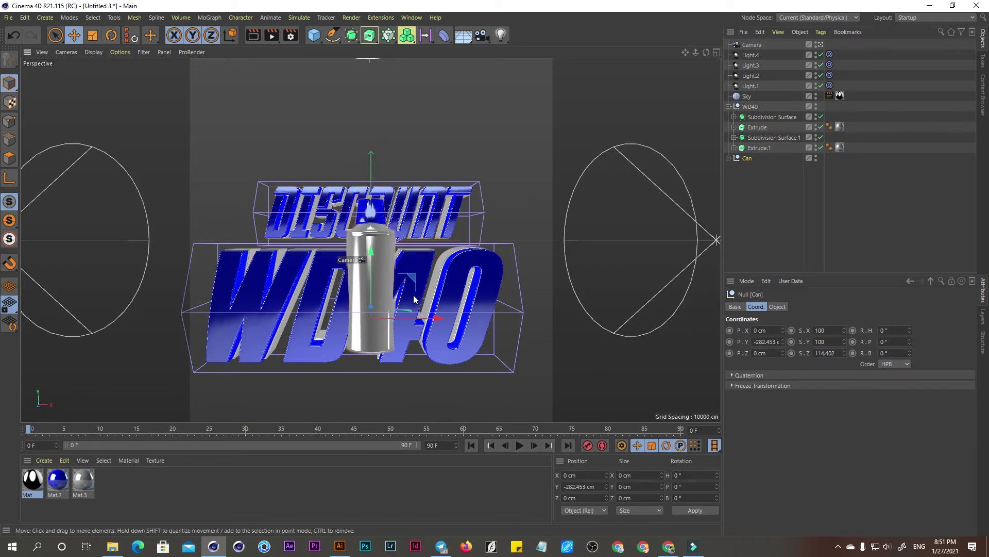
pyautogui.keyDown('ctrl'); pyautogui.moveTo(435, 314); pyautogui.dragTo(334, 315); pyautogui.keyUp('ctrl')
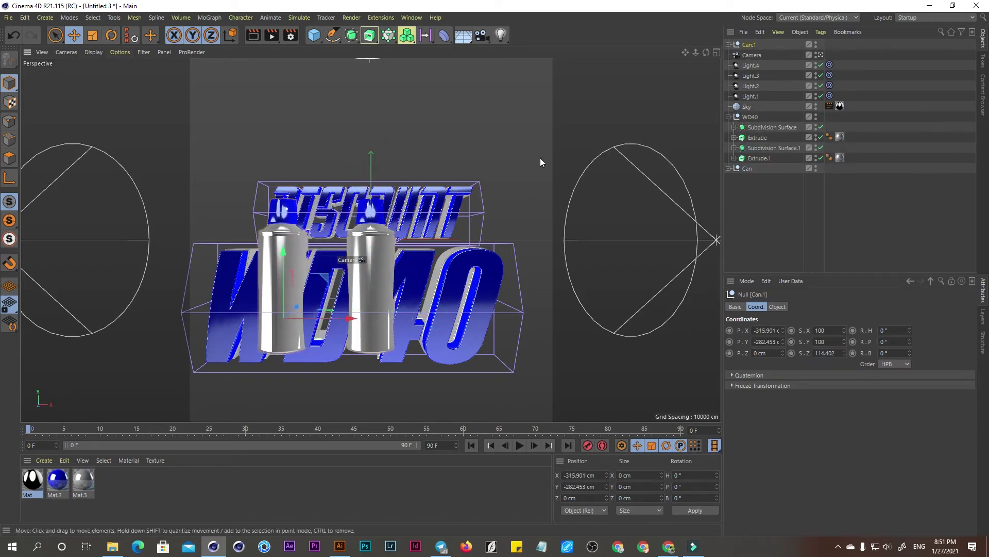
pyautogui.click(113, 35)
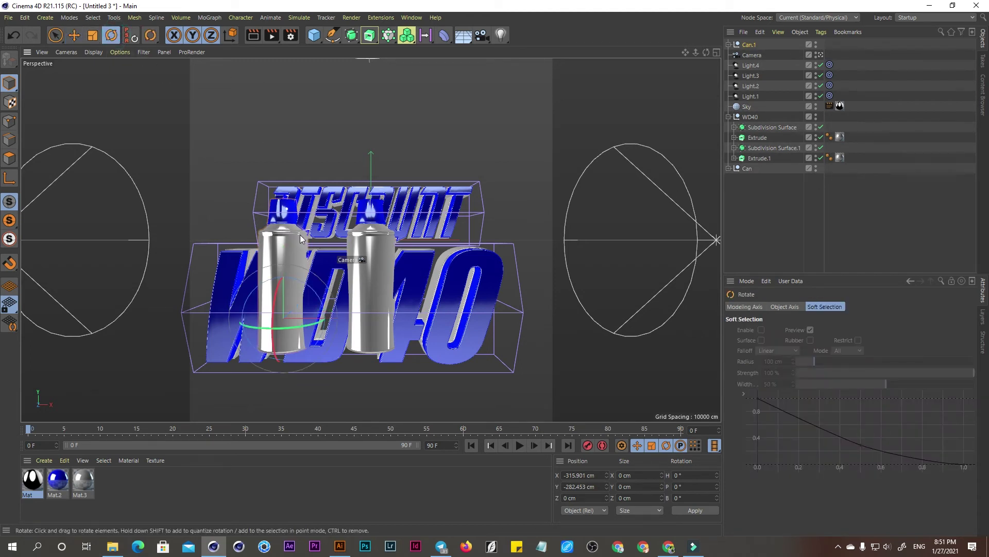
pyautogui.moveTo(307, 286); pyautogui.dragTo(322, 314)
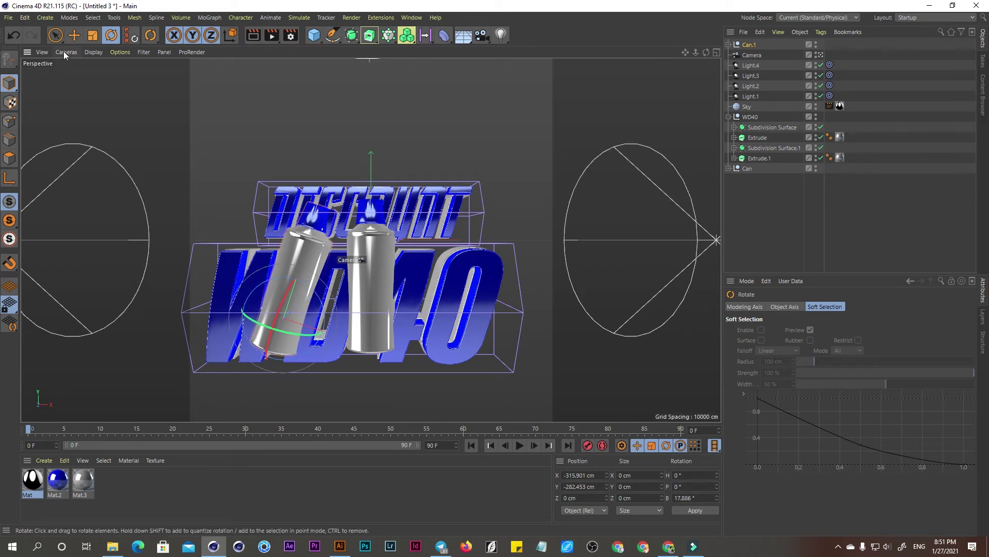
pyautogui.click(73, 36)
# - In the four-view layout, move Can.1 right of the text to about X 381, Y -150.5, Z 183.5 cm
pyautogui.click(716, 53)
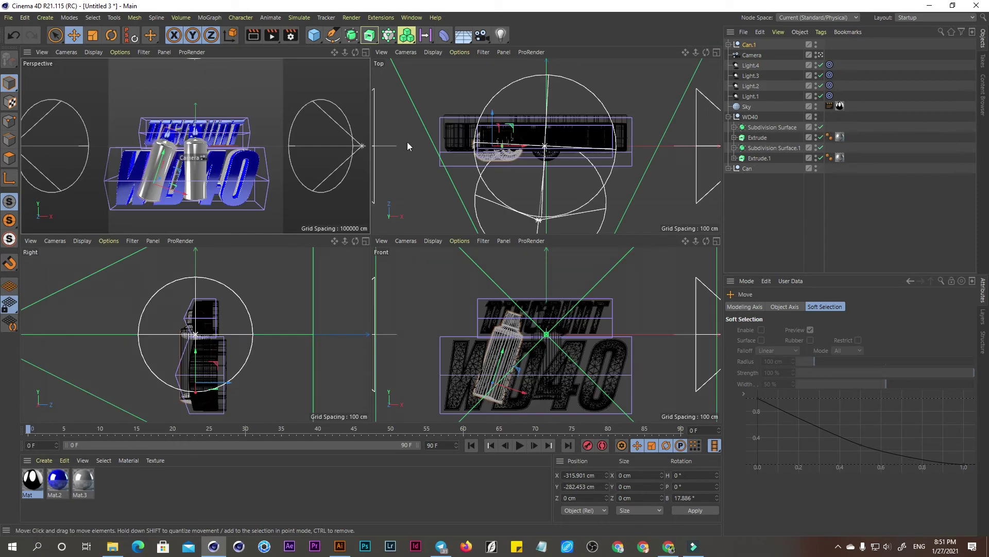
pyautogui.moveTo(500, 120); pyautogui.dragTo(499, 78)
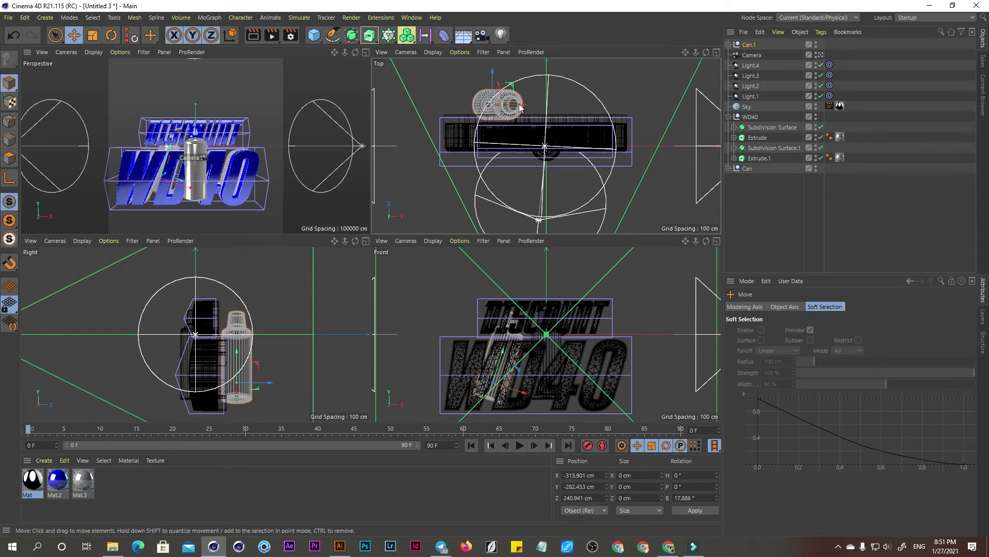
pyautogui.moveTo(519, 106); pyautogui.dragTo(622, 110)
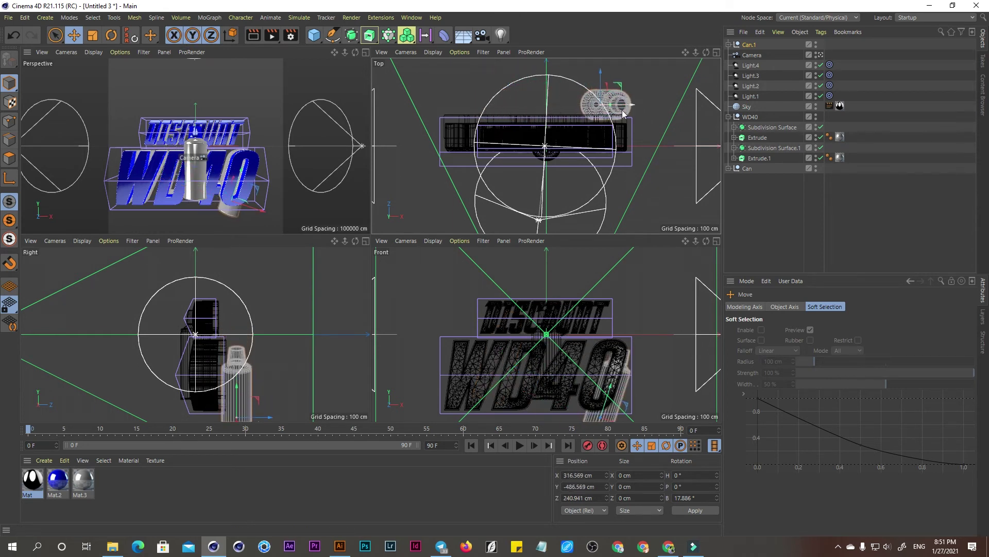
pyautogui.moveTo(237, 388)
pyautogui.mouseDown()
pyautogui.moveTo(248, 333)
pyautogui.moveTo(258, 359)
pyautogui.mouseUp()
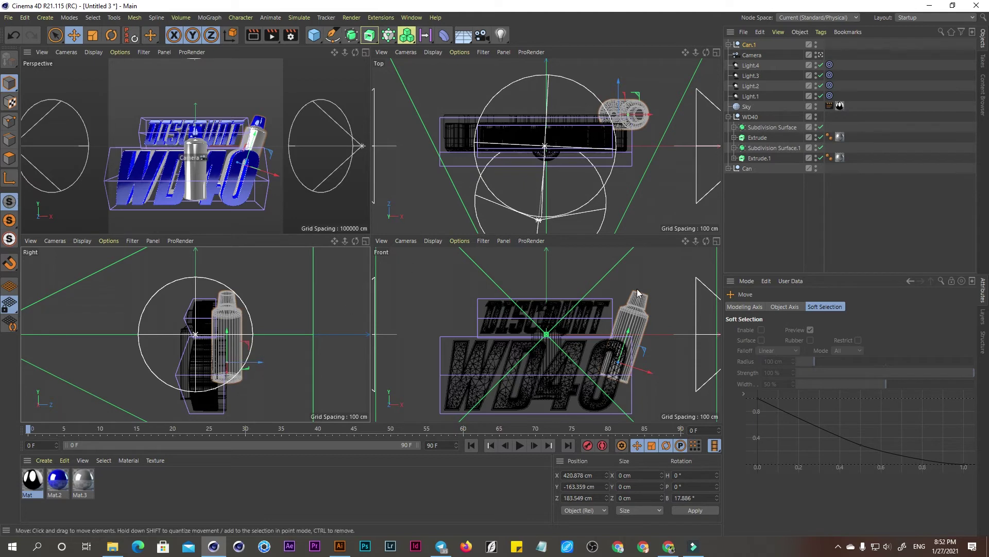
pyautogui.moveTo(653, 371); pyautogui.dragTo(645, 372)
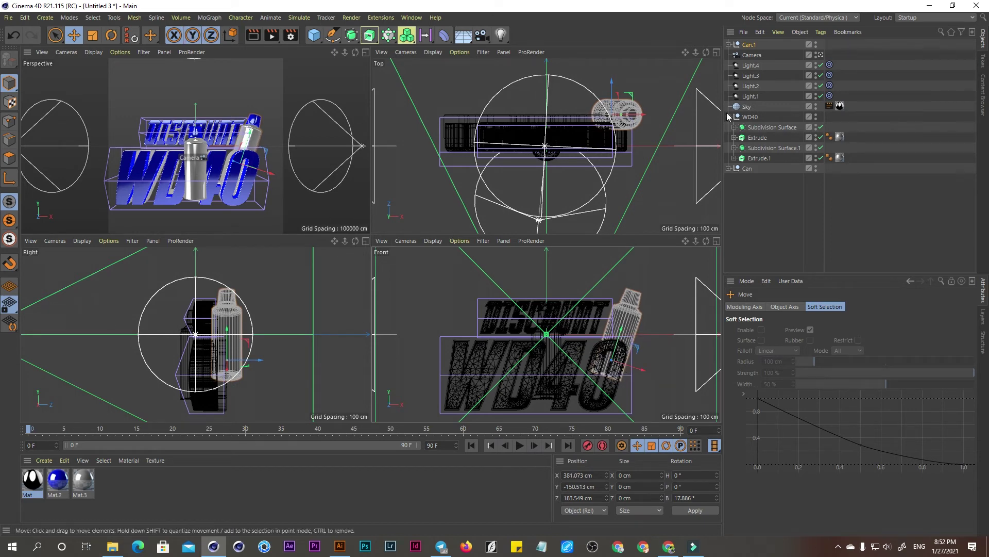
# - Move the Can left of the text, align its depth, and tilt it about 16 degrees
pyautogui.click(746, 169)
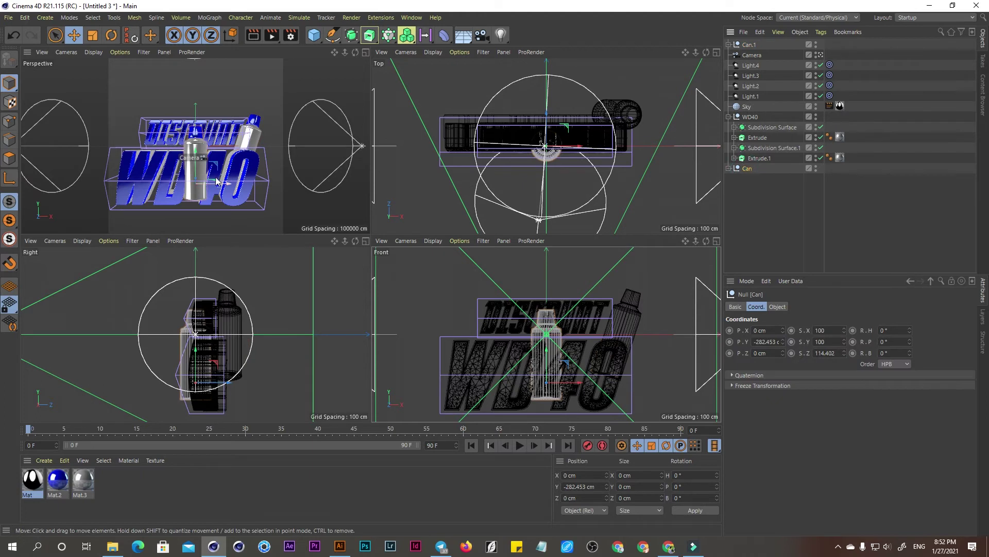
pyautogui.moveTo(204, 165)
pyautogui.mouseDown()
pyautogui.moveTo(157, 180)
pyautogui.moveTo(215, 162)
pyautogui.mouseUp()
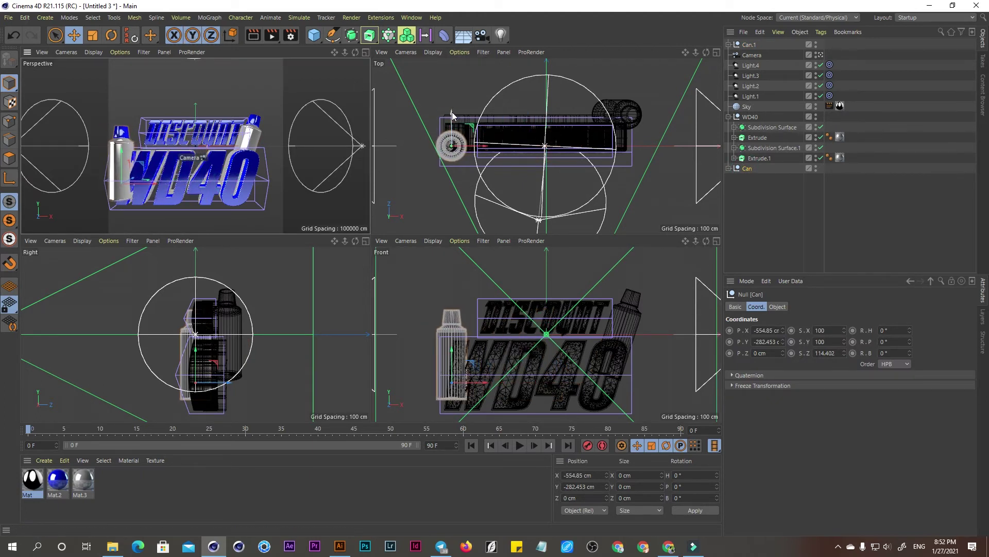
pyautogui.moveTo(453, 112); pyautogui.dragTo(448, 82)
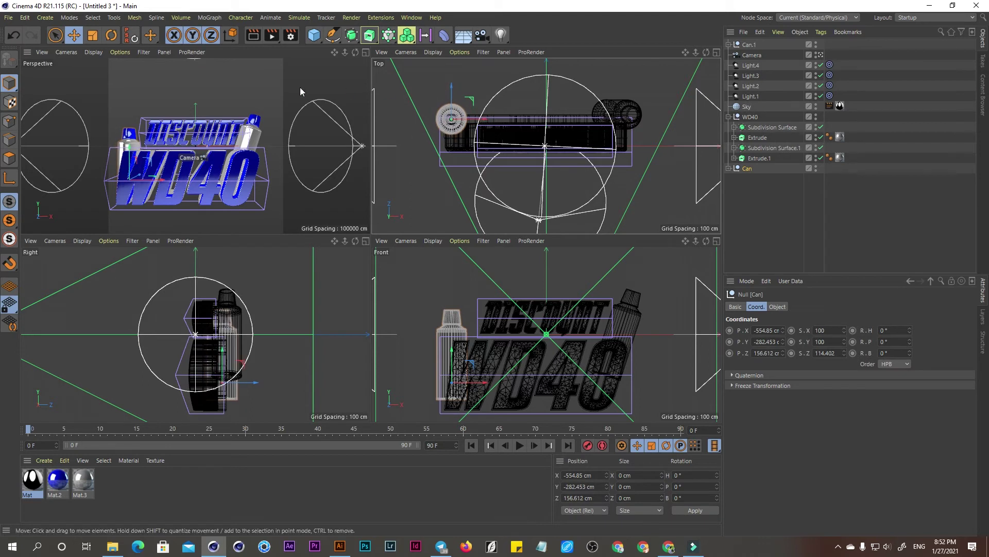
pyautogui.click(111, 35)
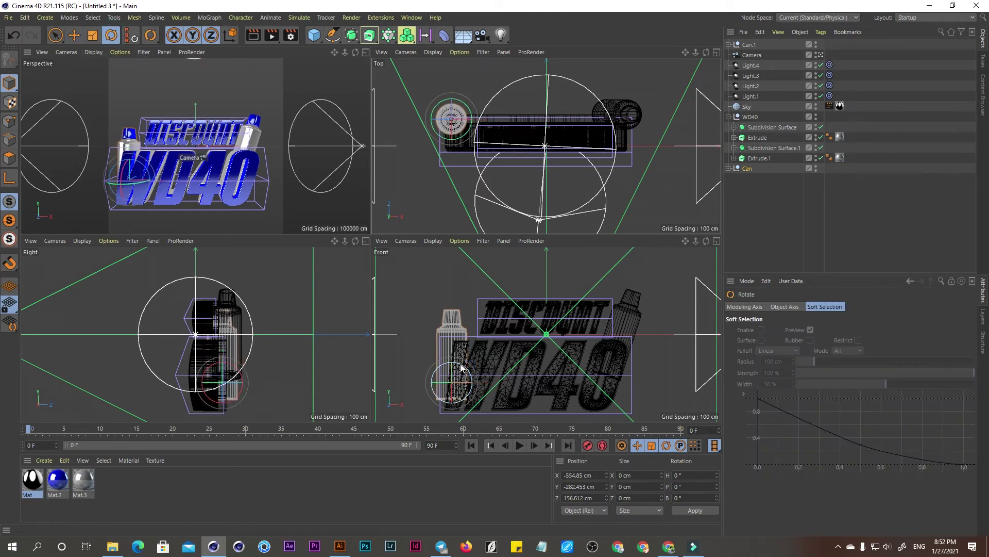
pyautogui.moveTo(463, 367); pyautogui.dragTo(463, 367)
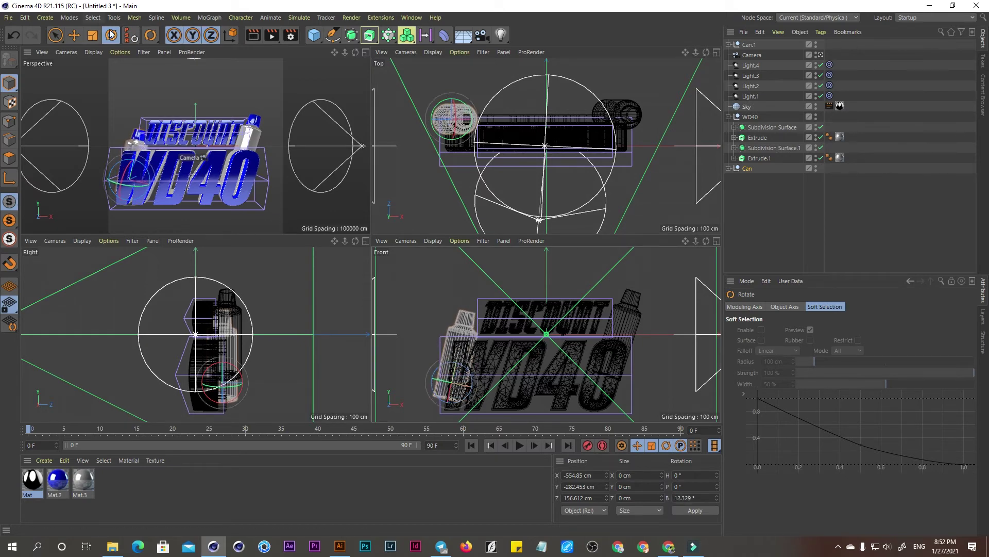
pyautogui.click(74, 35)
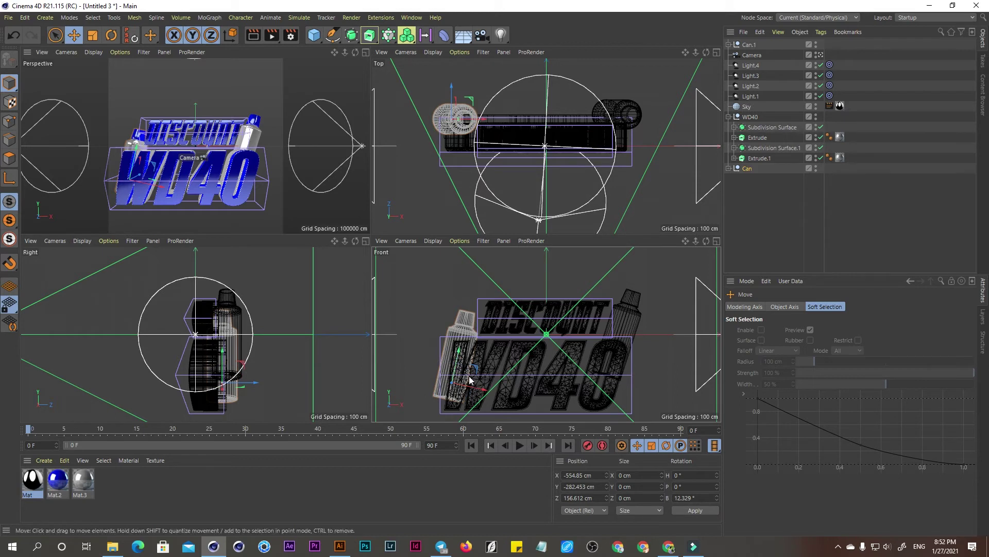
pyautogui.moveTo(470, 380)
pyautogui.mouseDown()
pyautogui.moveTo(472, 326)
pyautogui.moveTo(489, 375)
pyautogui.mouseUp()
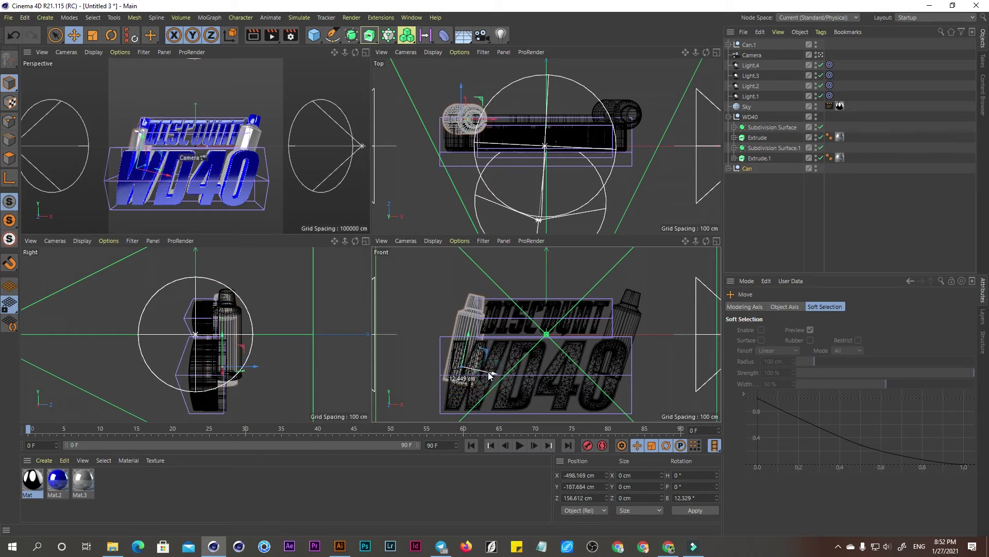
# - Tilt the left can a little further and shrink it slightly
pyautogui.click(116, 36)
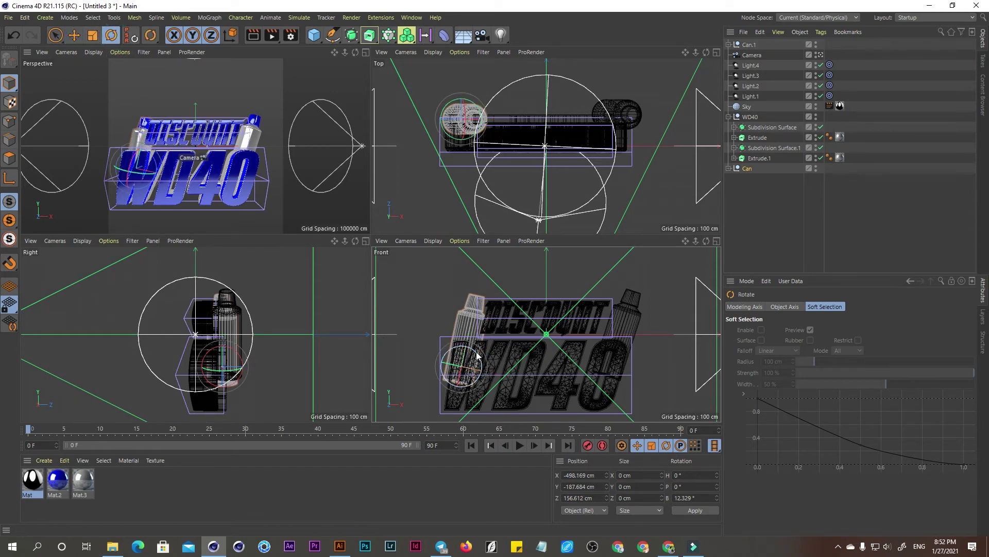
pyautogui.moveTo(479, 354); pyautogui.dragTo(477, 352)
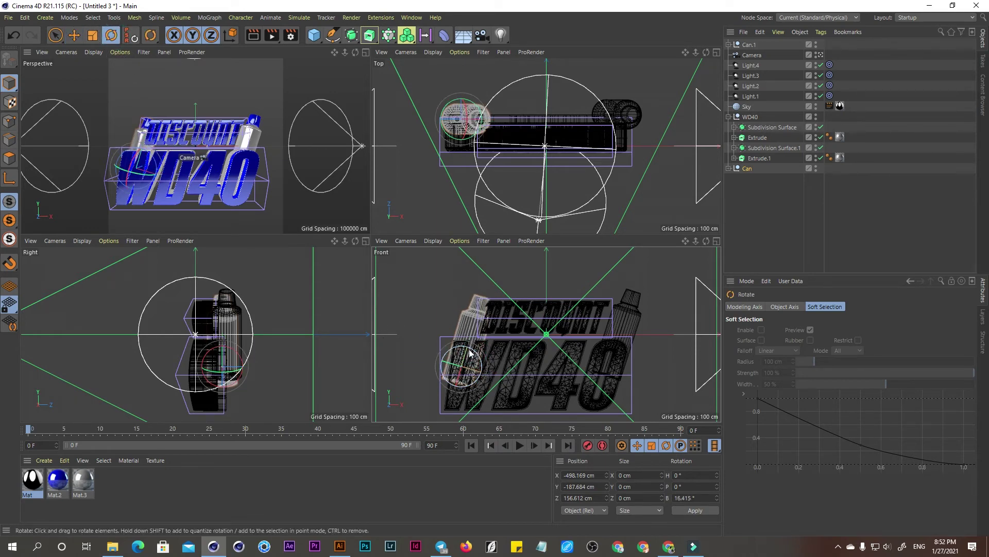
pyautogui.click(92, 35)
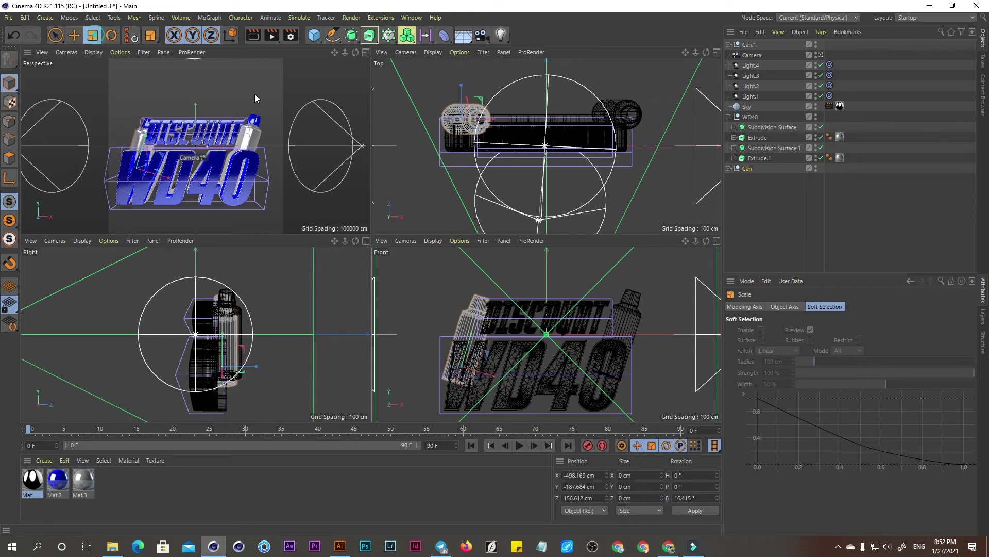
pyautogui.moveTo(524, 305); pyautogui.dragTo(419, 311)
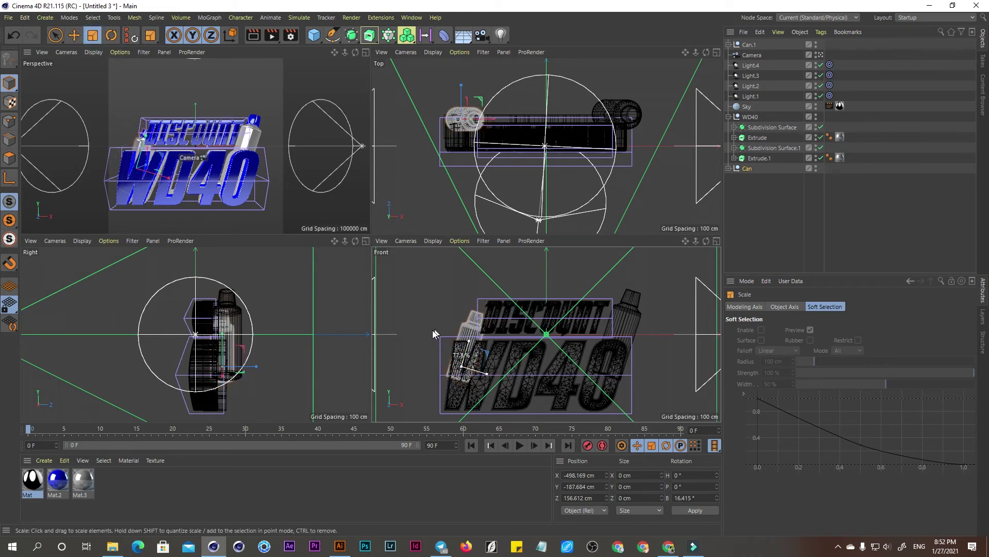
# - Raise the can to the DISCOUNT line near X -509, Y -33.5 and fine-tune its tilt to about 13.4°
pyautogui.press('e')
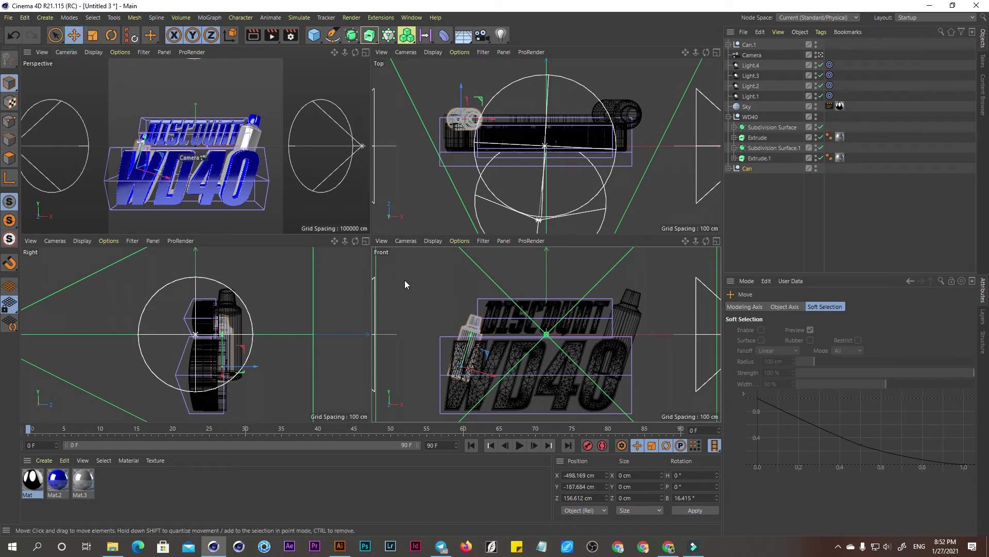
pyautogui.moveTo(462, 333); pyautogui.dragTo(468, 316)
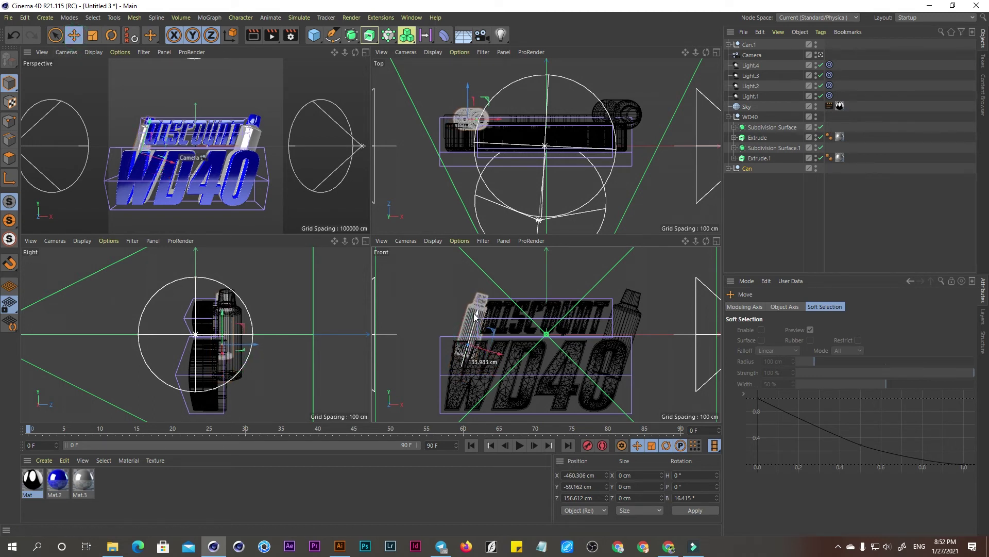
pyautogui.moveTo(494, 356); pyautogui.dragTo(493, 353)
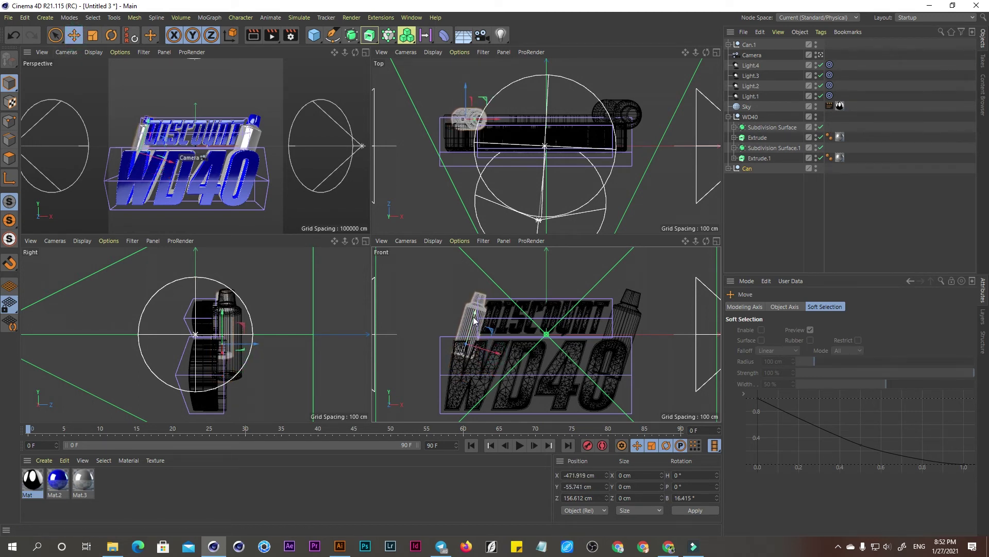
pyautogui.moveTo(474, 319); pyautogui.dragTo(475, 317)
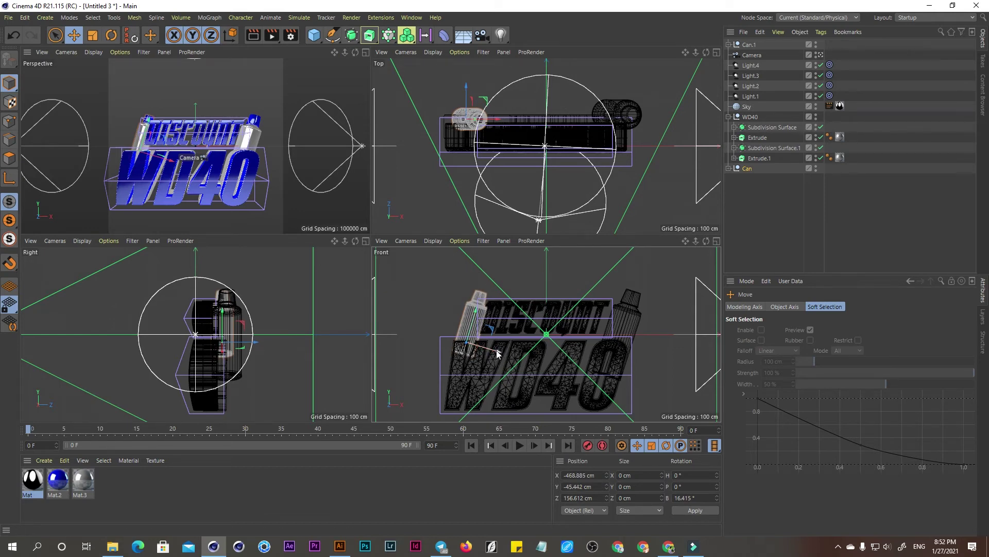
pyautogui.moveTo(498, 354); pyautogui.dragTo(472, 340)
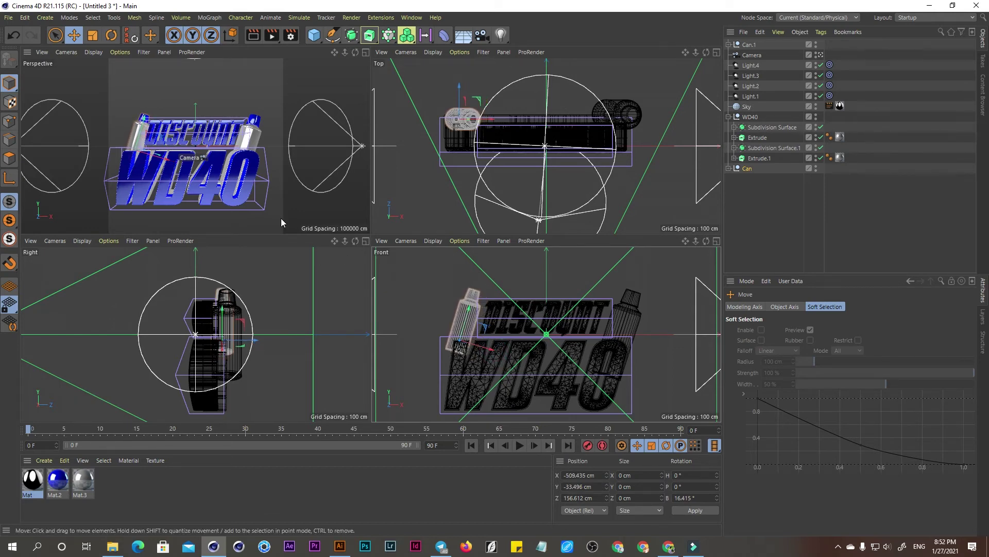
pyautogui.click(115, 36)
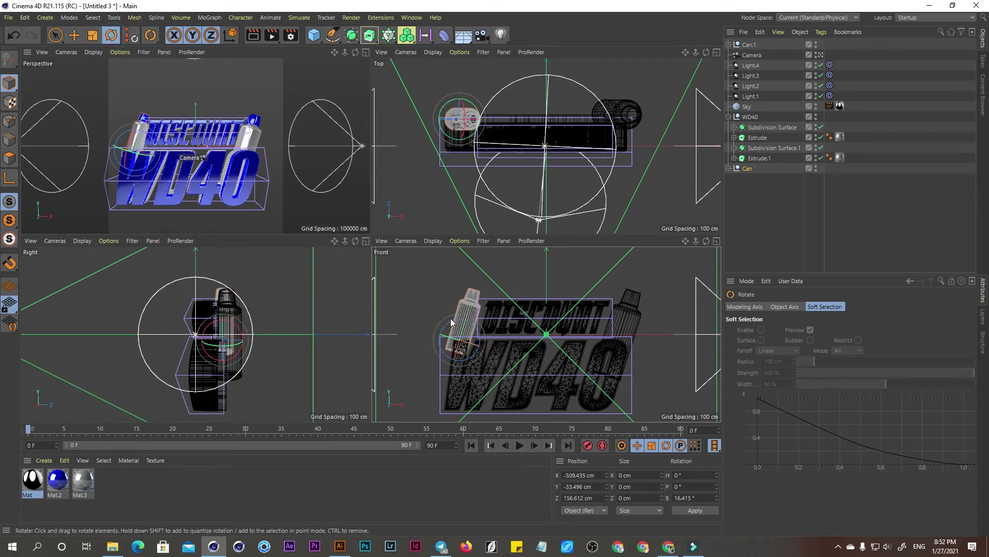
pyautogui.moveTo(452, 321); pyautogui.dragTo(476, 328)
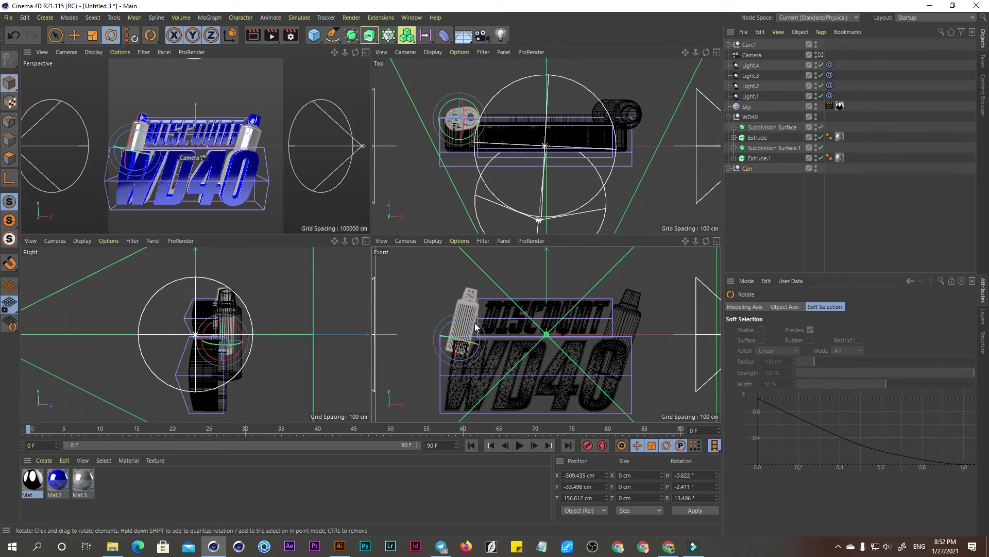
pyautogui.click(75, 36)
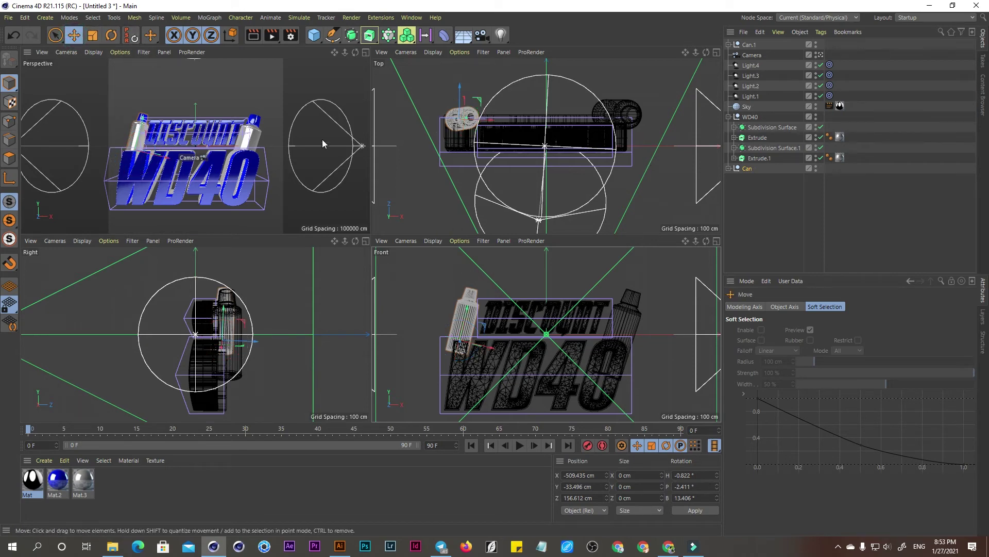
# - Nudge Can.1 to about X 366.6, Y -145.8, then parent both cans under the WD40 group
pyautogui.click(747, 46)
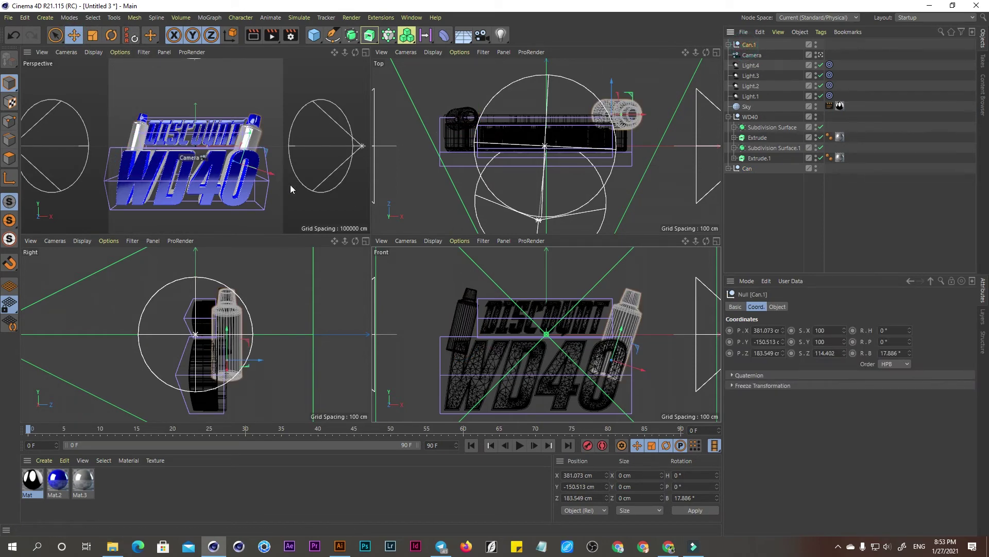
pyautogui.moveTo(640, 365); pyautogui.dragTo(636, 368)
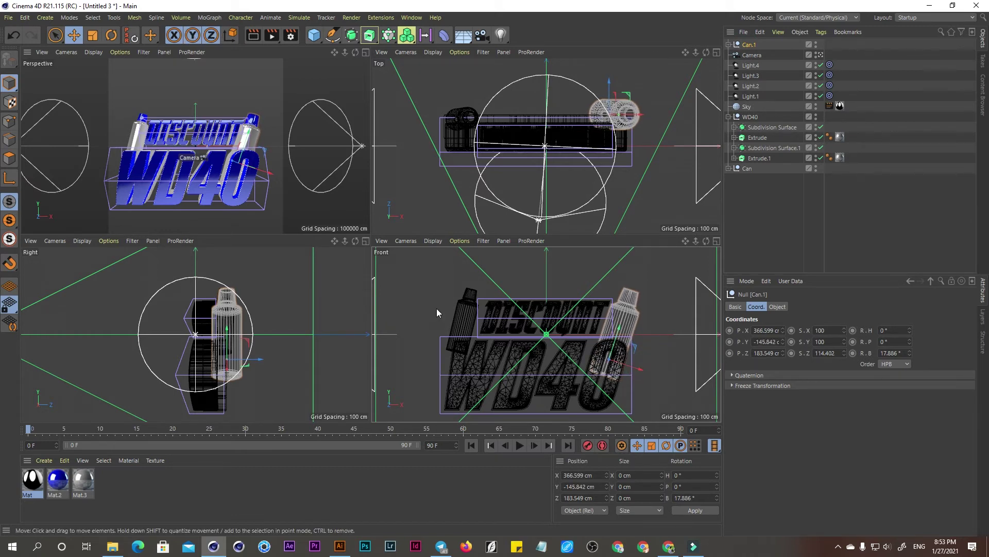
pyautogui.click(365, 53)
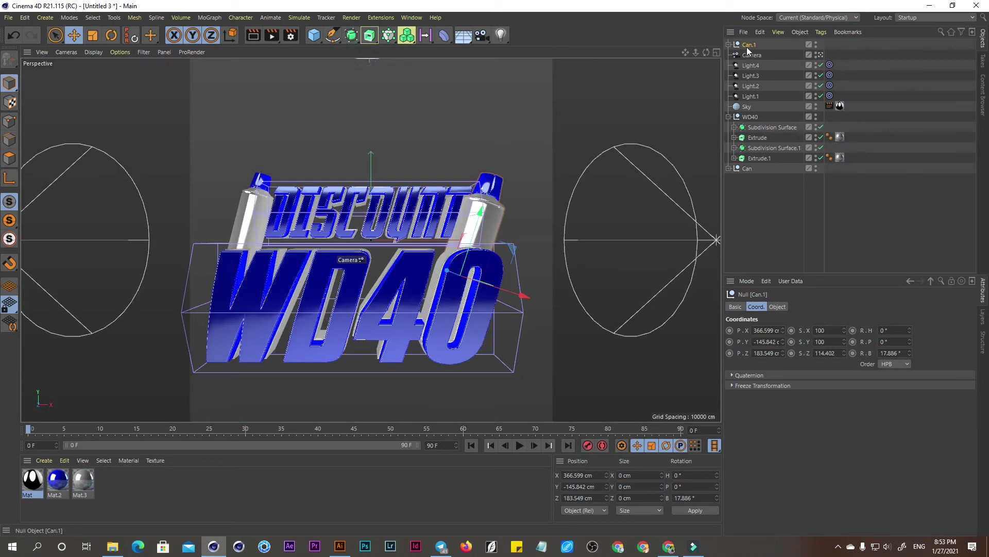
pyautogui.moveTo(748, 45); pyautogui.dragTo(752, 118)
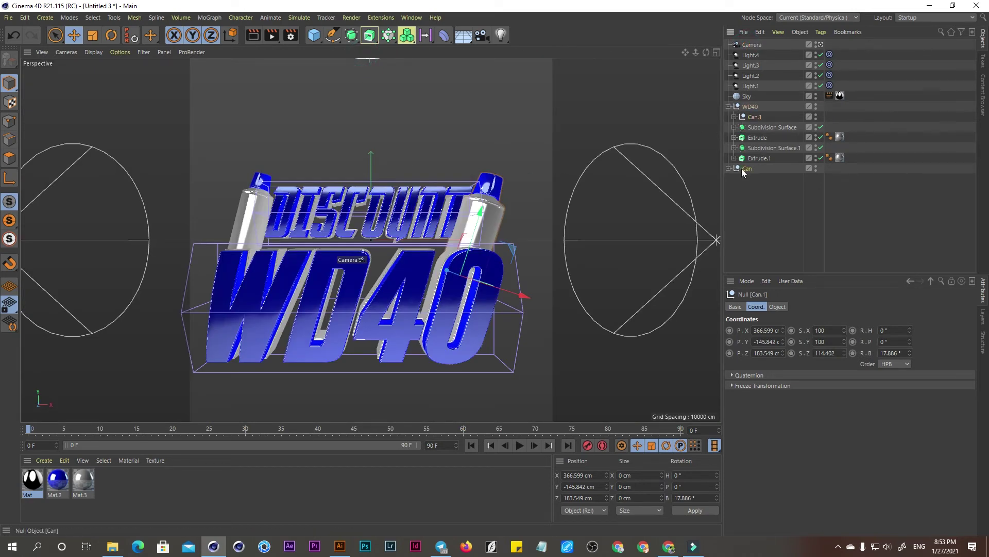
pyautogui.moveTo(742, 171); pyautogui.dragTo(751, 108)
pyautogui.click(728, 107)
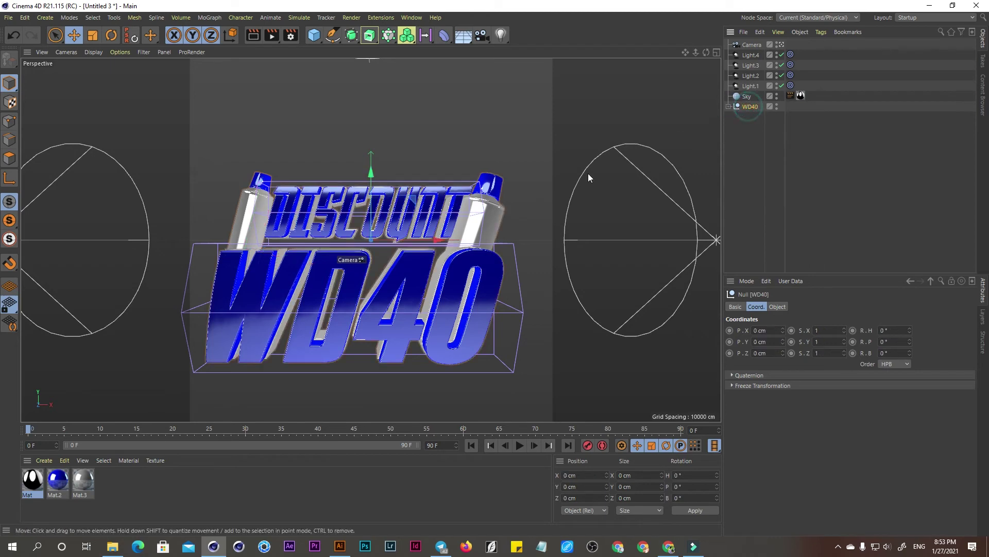
# - Move the WD40 group up and slightly right, then pitch it about -8.8°
pyautogui.moveTo(370, 173); pyautogui.dragTo(376, 134)
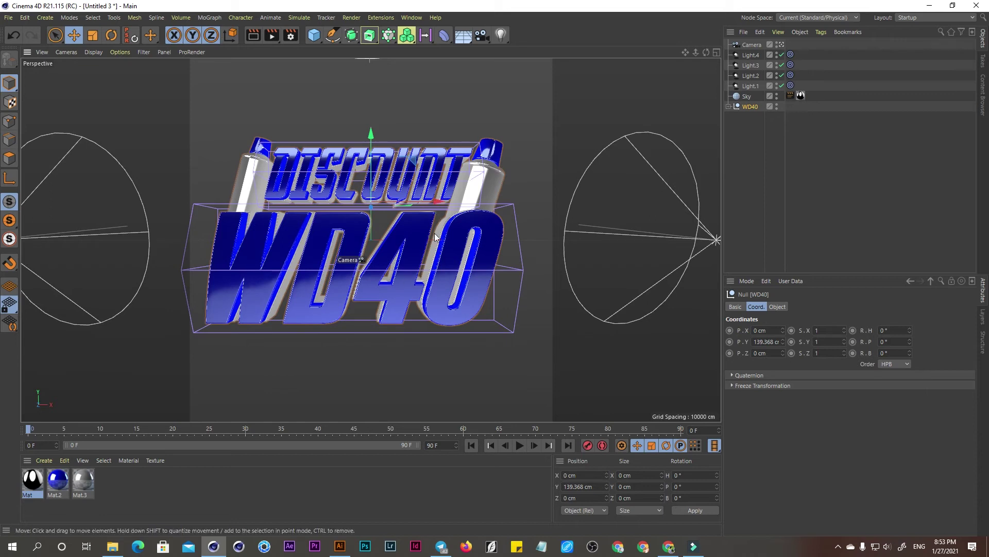
pyautogui.moveTo(433, 200); pyautogui.dragTo(444, 197)
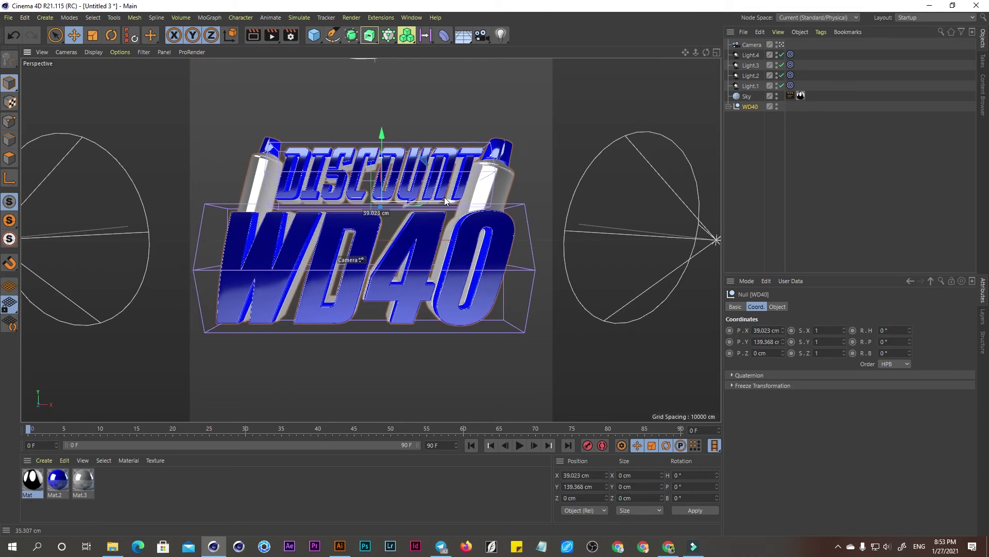
pyautogui.moveTo(451, 199); pyautogui.dragTo(453, 202)
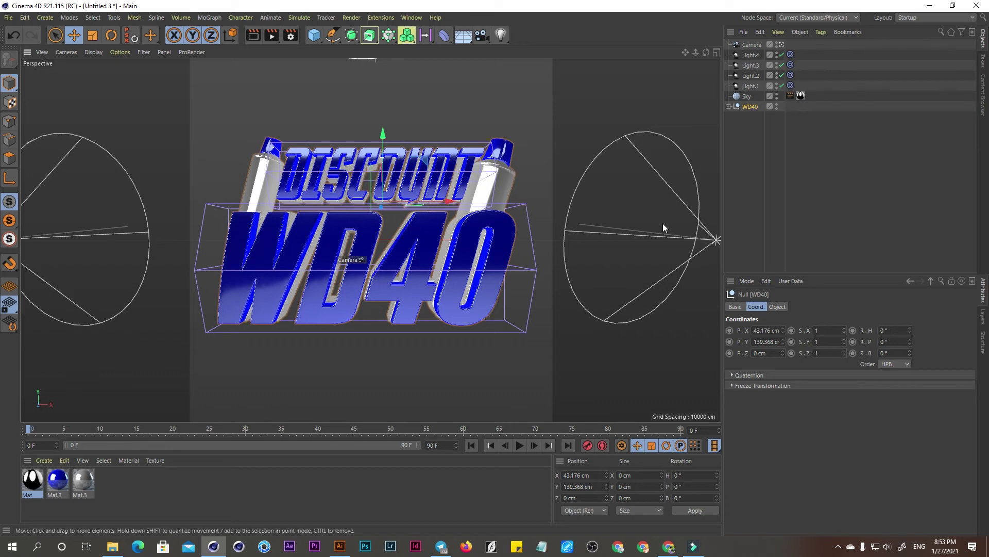
pyautogui.click(111, 36)
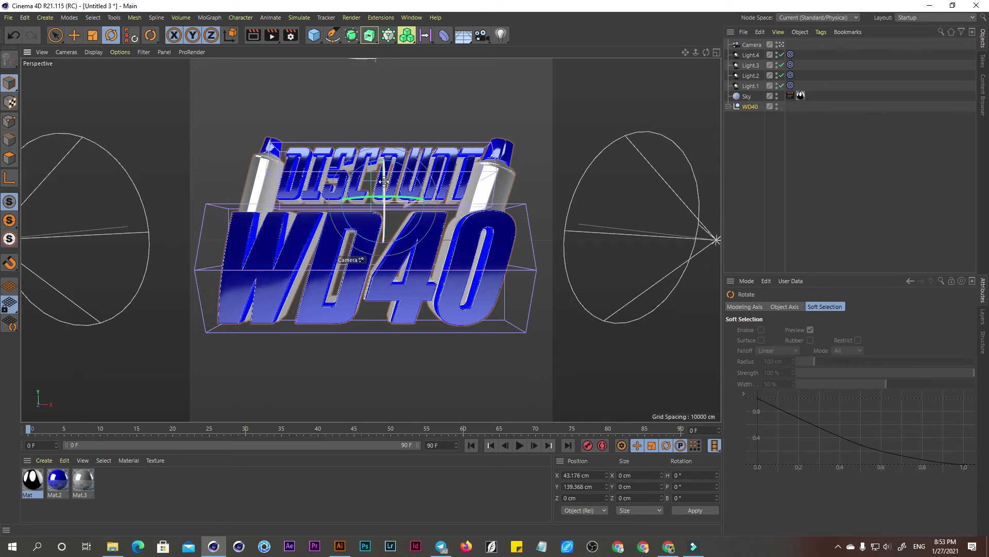
pyautogui.moveTo(385, 181); pyautogui.dragTo(388, 172)
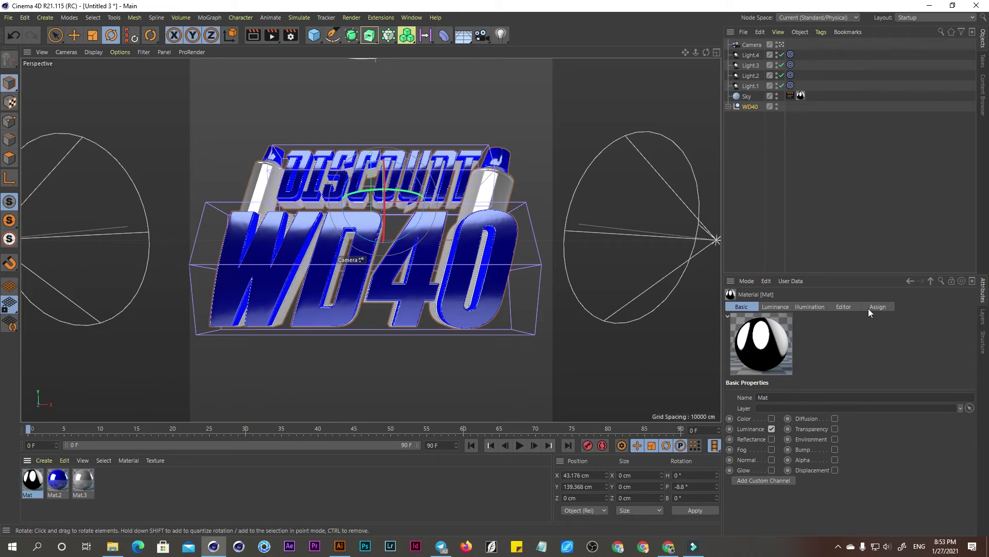
# - Swap Mat's luminance texture from 3 PONTOS BLACK to stu_18.hdr in STUDIOS REFLEXOS
pyautogui.click(776, 306)
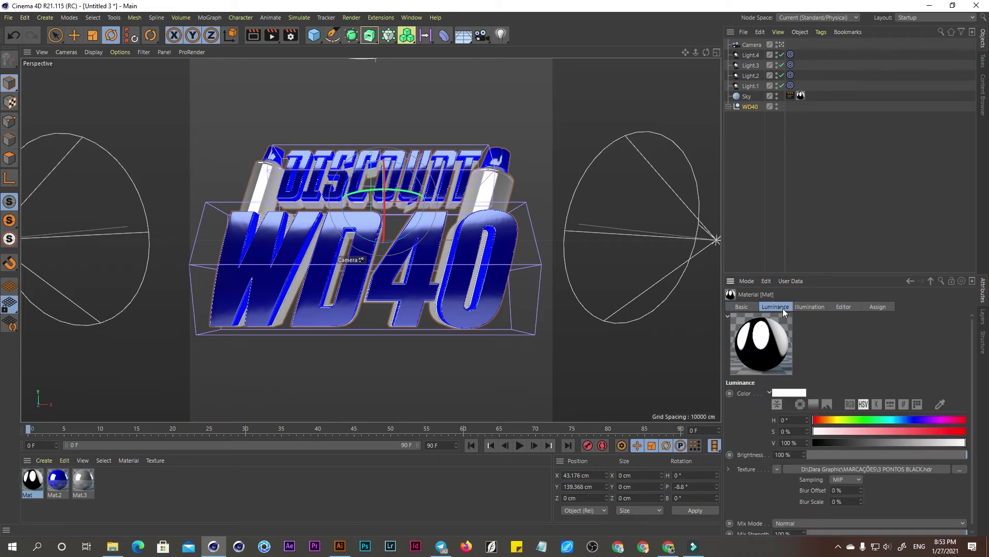
pyautogui.click(962, 469)
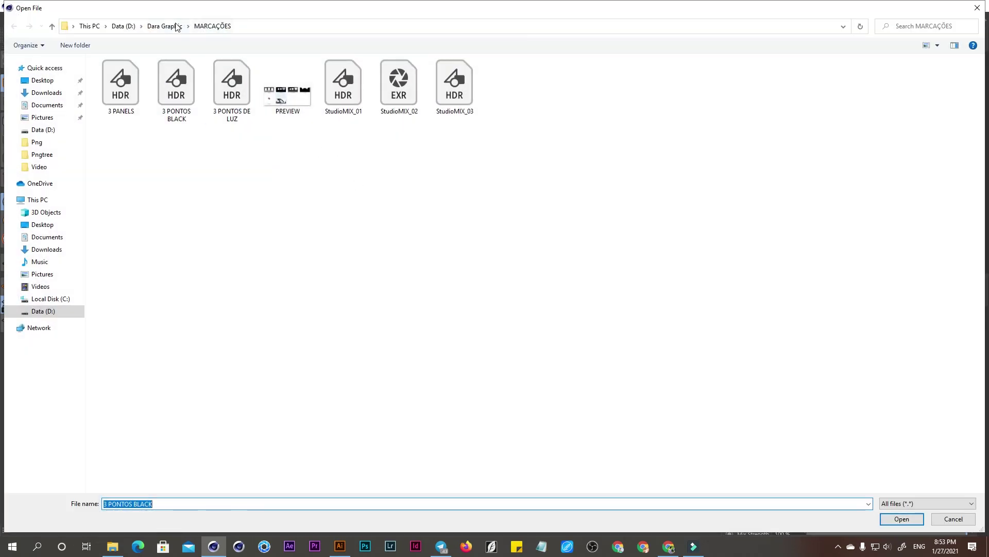
pyautogui.click(176, 26)
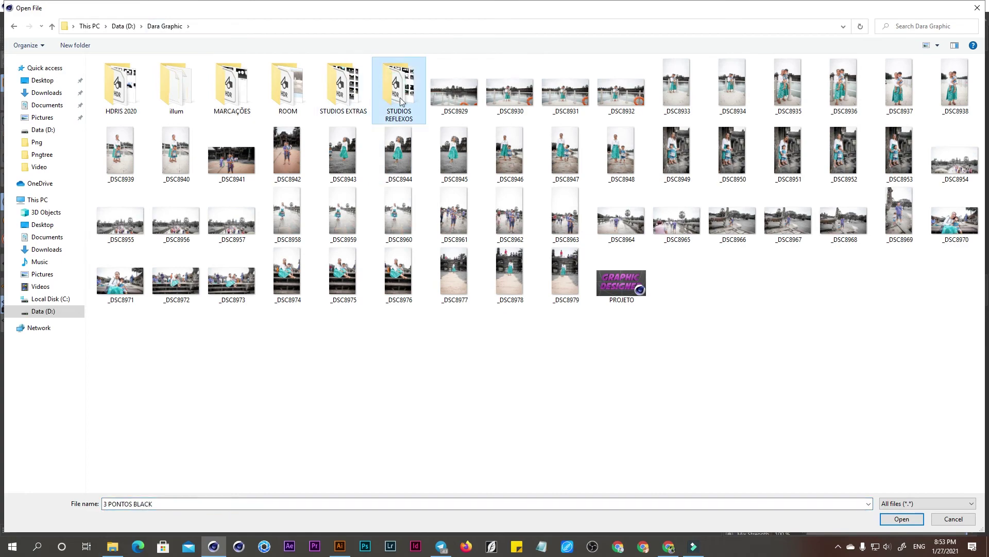
pyautogui.doubleClick(404, 108)
pyautogui.doubleClick(275, 154)
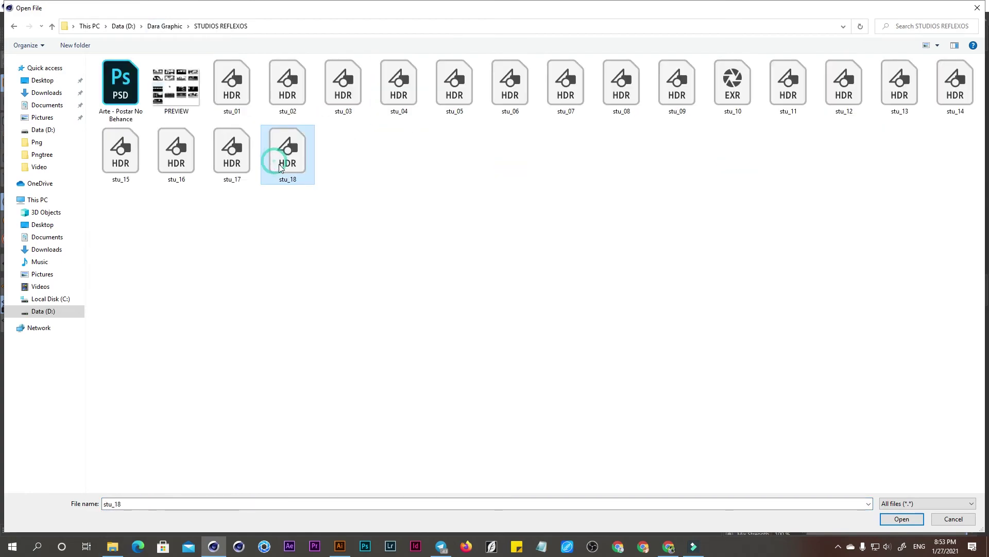
pyautogui.click(555, 317)
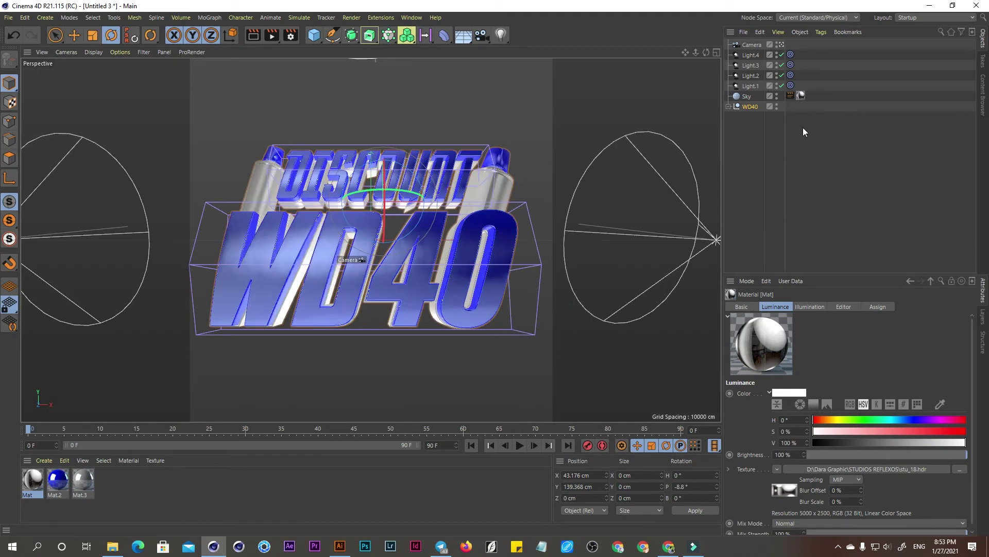
# - Rotate the Sky object to about 108° bank (H -5°, P 93°) to shift the reflections
pyautogui.click(740, 97)
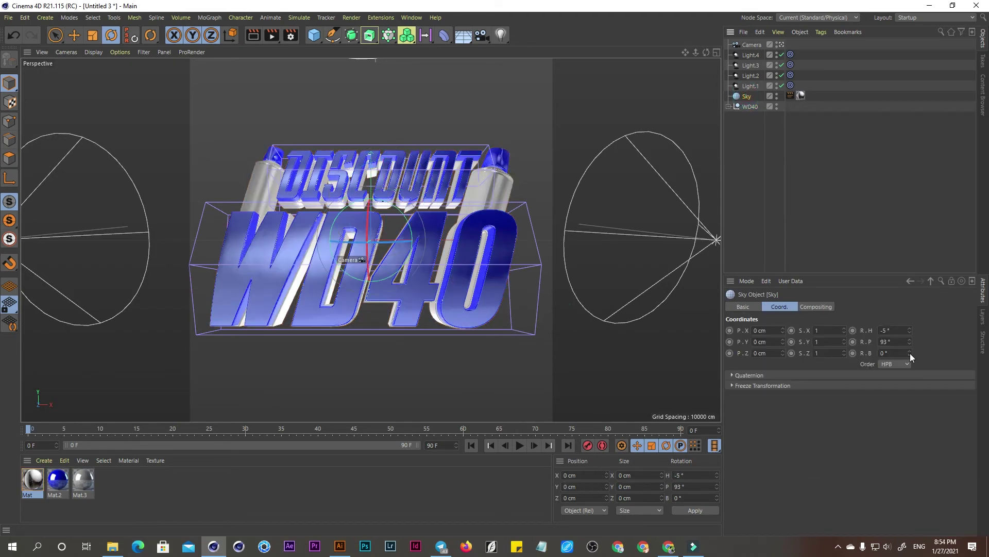
pyautogui.moveTo(911, 355); pyautogui.dragTo(910, 345)
pyautogui.moveTo(338, 242); pyautogui.dragTo(342, 283)
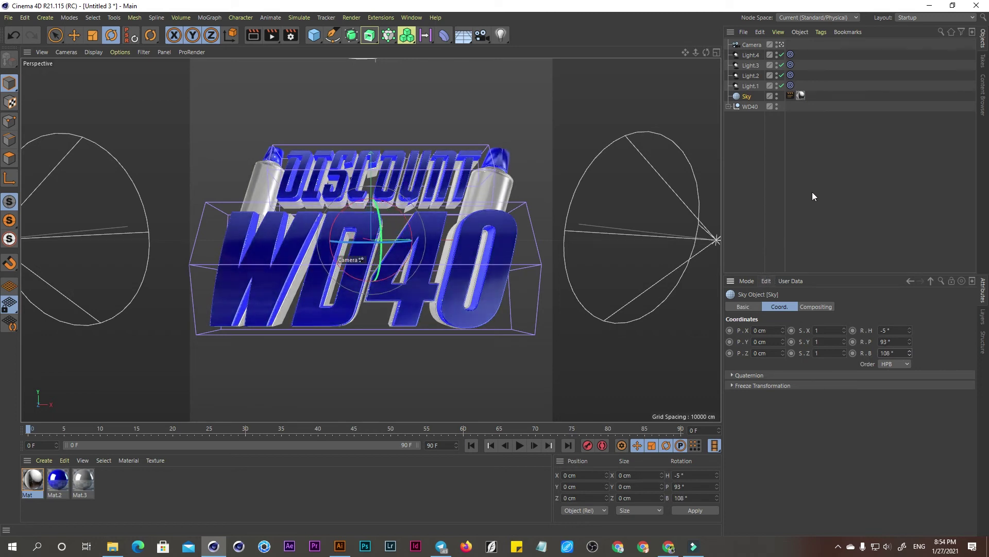
pyautogui.click(811, 175)
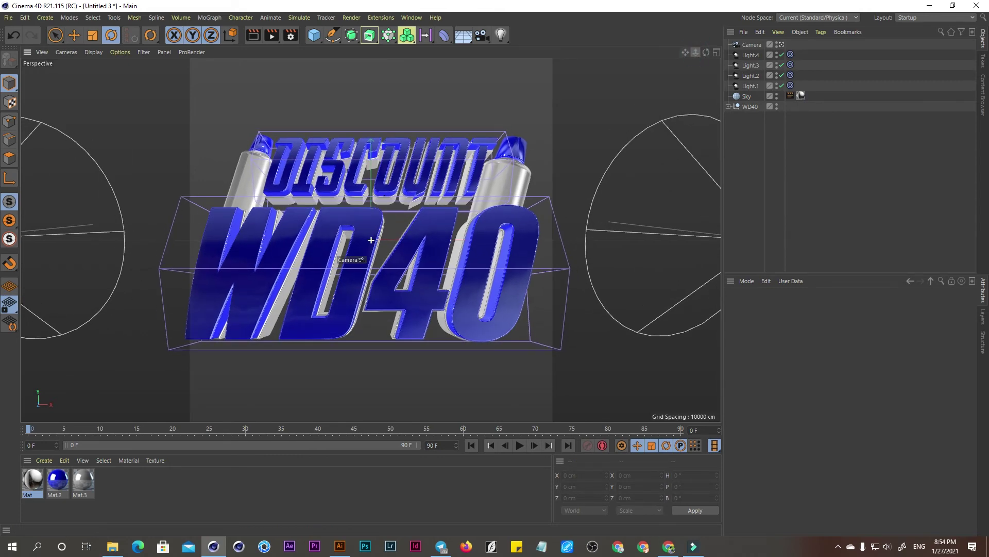
# - Preview-render the WD40 view, then duplicate Mat.3 and set its colour to H 45°, S 100%, V 100%
pyautogui.moveTo(695, 51); pyautogui.dragTo(696, 55)
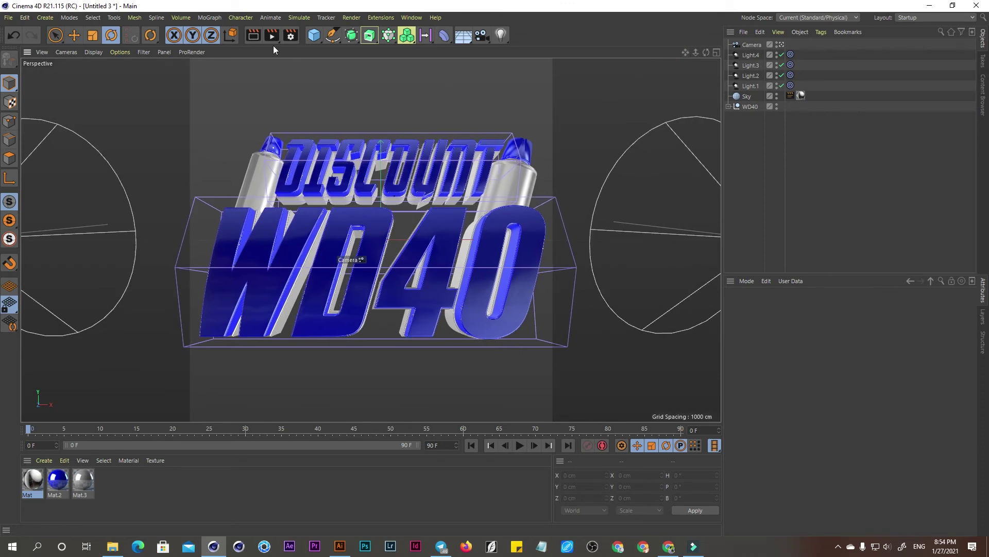
pyautogui.click(255, 35)
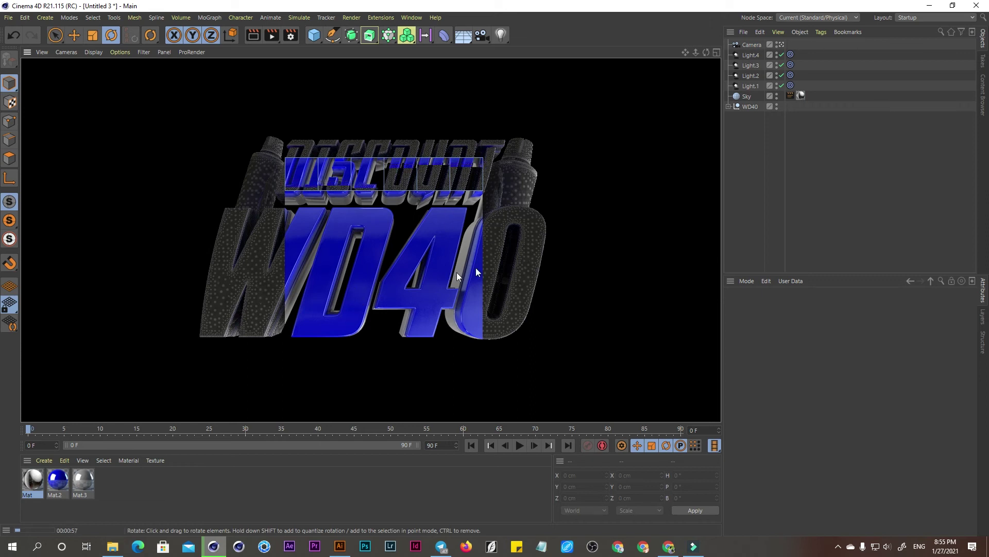
pyautogui.click(166, 488)
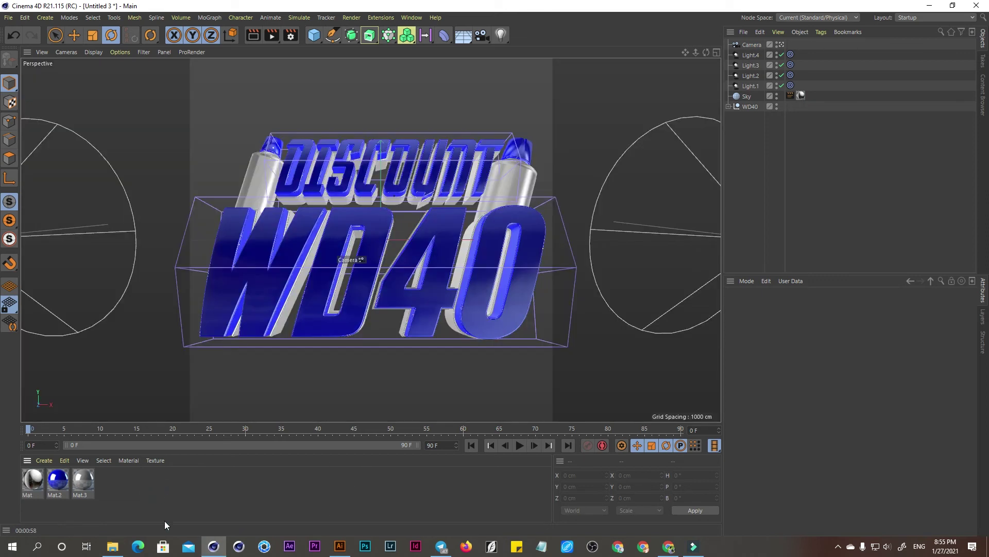
pyautogui.keyDown('ctrl'); pyautogui.moveTo(94, 480); pyautogui.dragTo(117, 481); pyautogui.keyUp('ctrl')
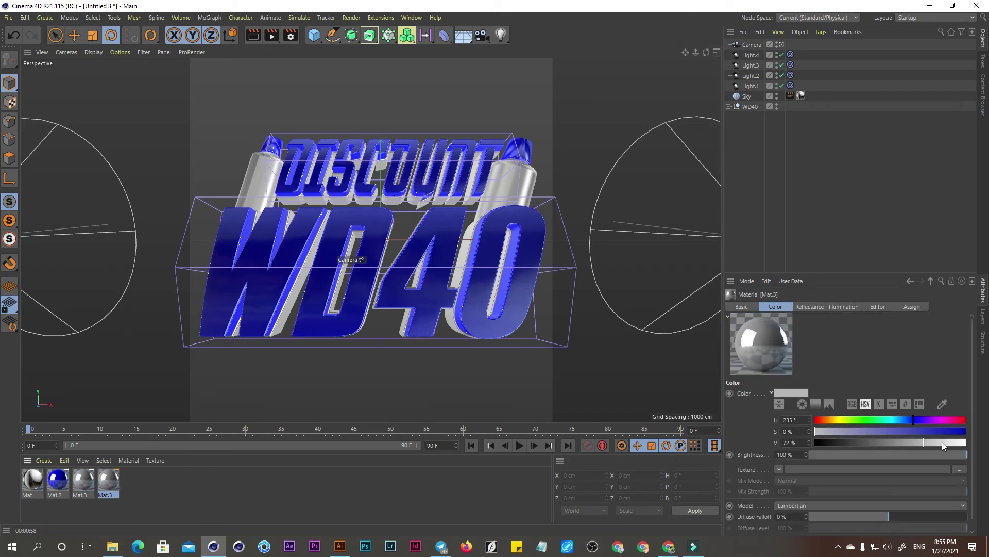
pyautogui.click(836, 422)
# - Make Mat.3 yellow with a pale yellow reflection colour
pyautogui.moveTo(928, 430)
pyautogui.mouseDown()
pyautogui.moveTo(966, 430)
pyautogui.moveTo(966, 442)
pyautogui.mouseUp()
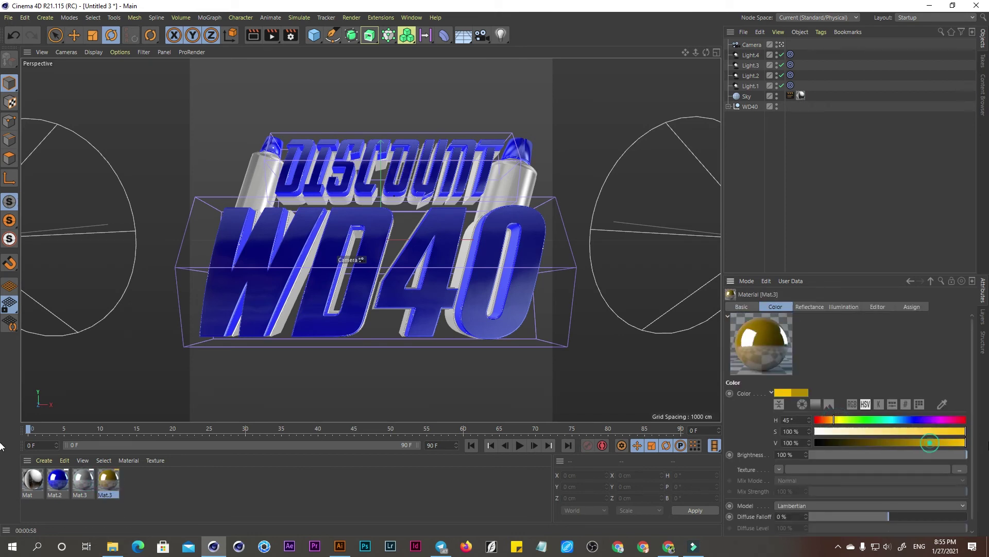
pyautogui.click(809, 307)
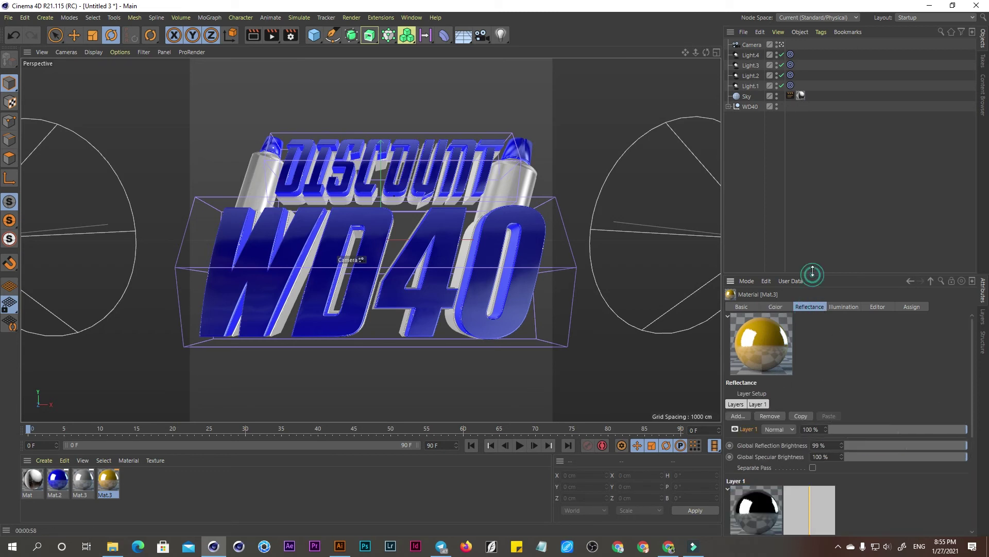
pyautogui.moveTo(813, 274); pyautogui.dragTo(814, 154)
pyautogui.click(786, 500)
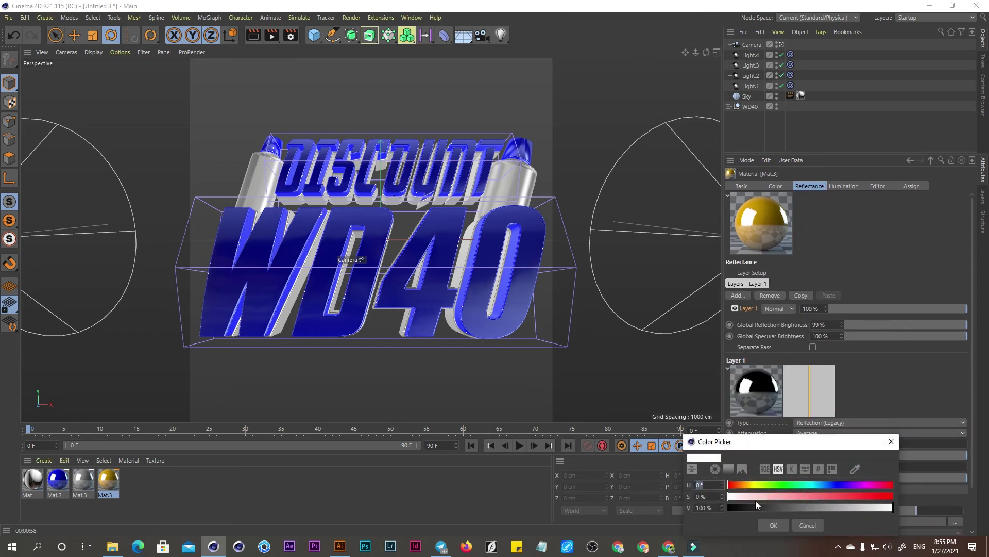
pyautogui.click(790, 496)
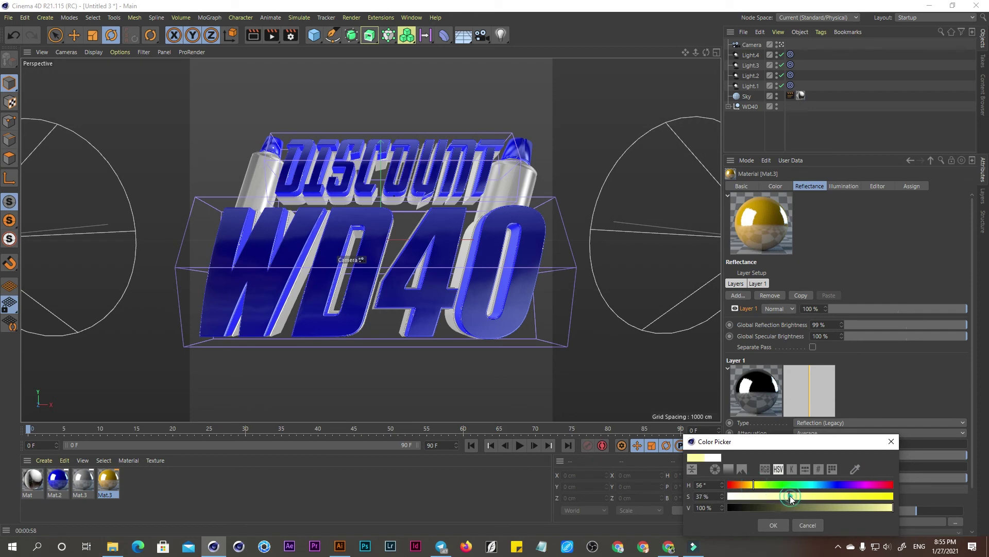
pyautogui.click(774, 524)
# - Apply the gold Mat.3 to Extrude.1 and the DISCOUNT Extrude text objects
pyautogui.click(728, 107)
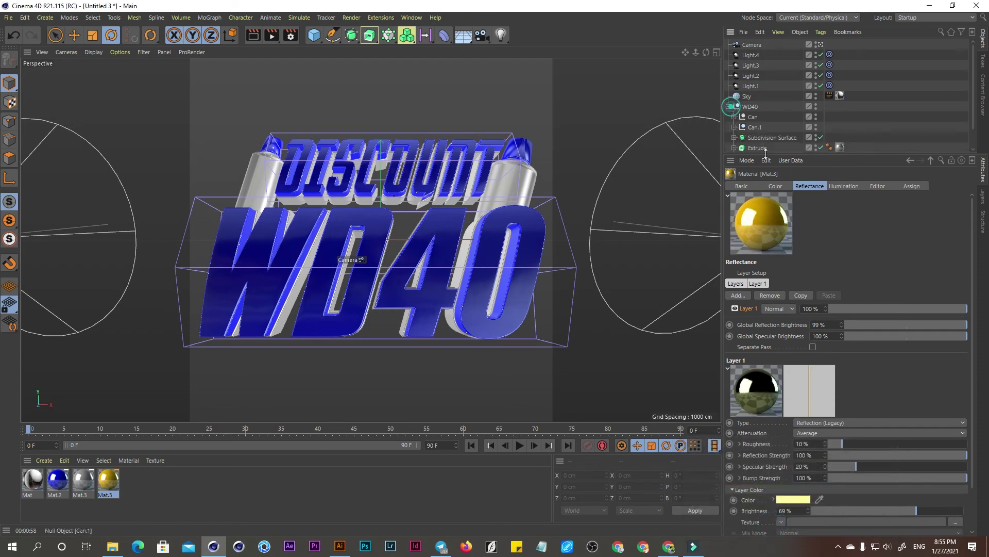
pyautogui.moveTo(769, 154); pyautogui.dragTo(769, 258)
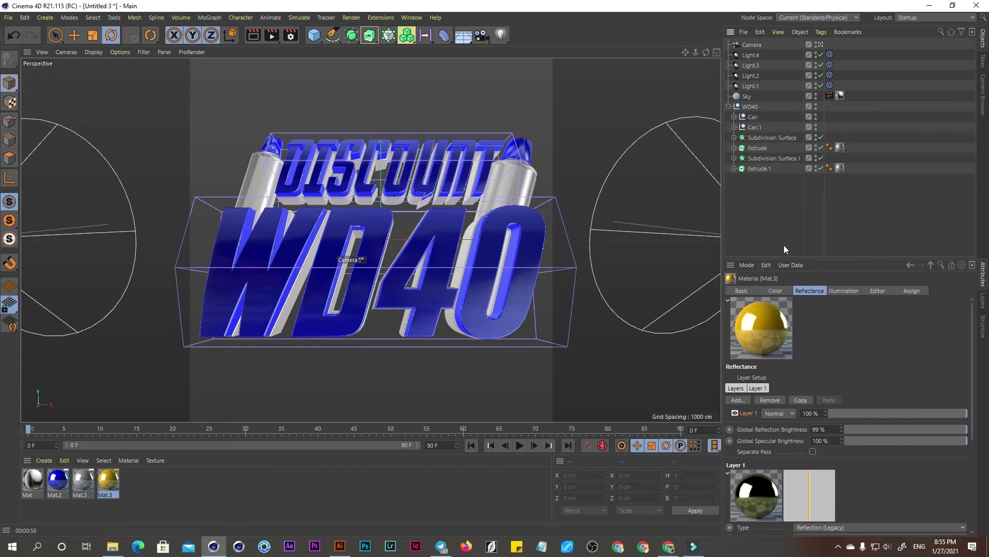
pyautogui.moveTo(116, 485); pyautogui.dragTo(807, 265)
pyautogui.moveTo(841, 202); pyautogui.dragTo(840, 168)
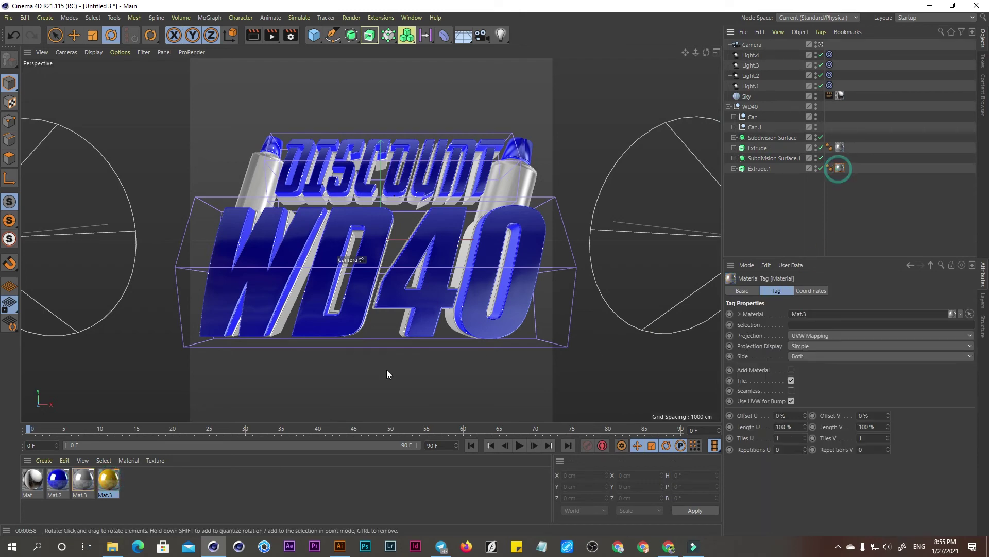
pyautogui.moveTo(108, 481); pyautogui.dragTo(724, 251)
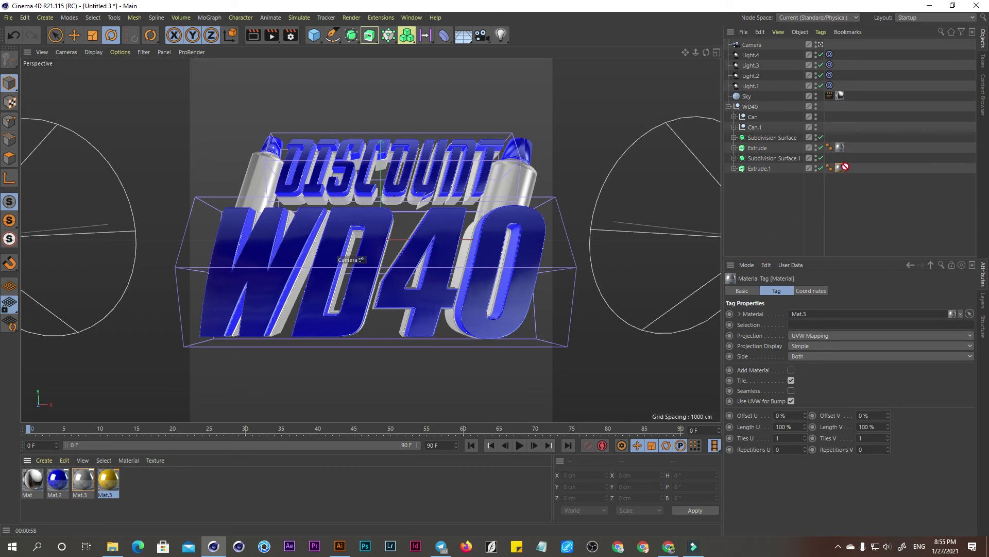
pyautogui.moveTo(841, 166); pyautogui.dragTo(840, 168)
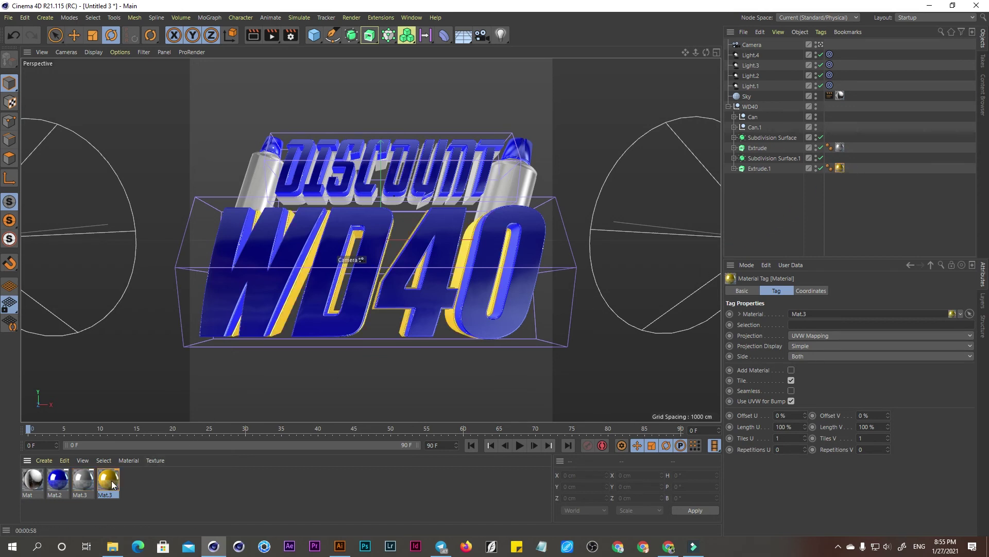
pyautogui.moveTo(112, 484); pyautogui.dragTo(837, 149)
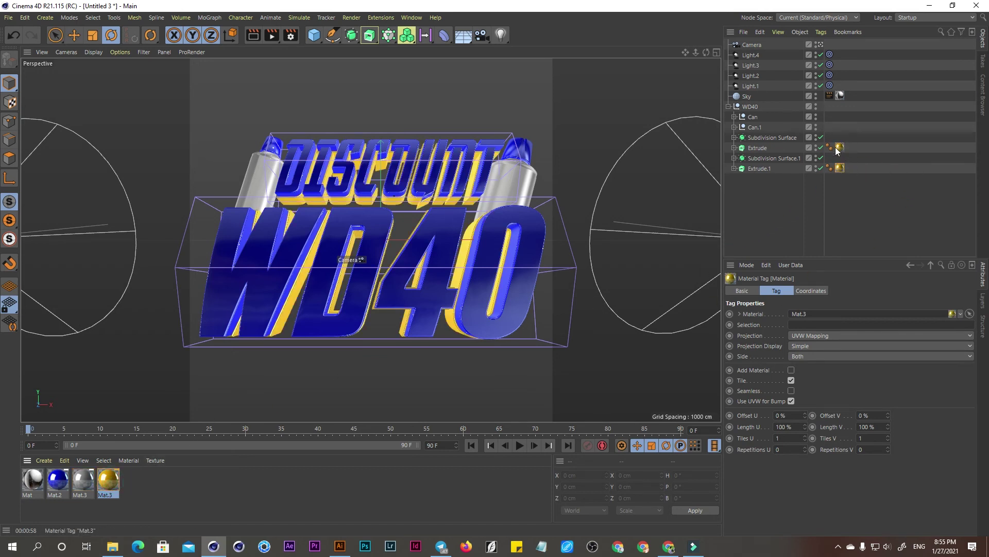
# - Review the render Save and Anti-Aliasing settings in Render Settings
pyautogui.click(618, 99)
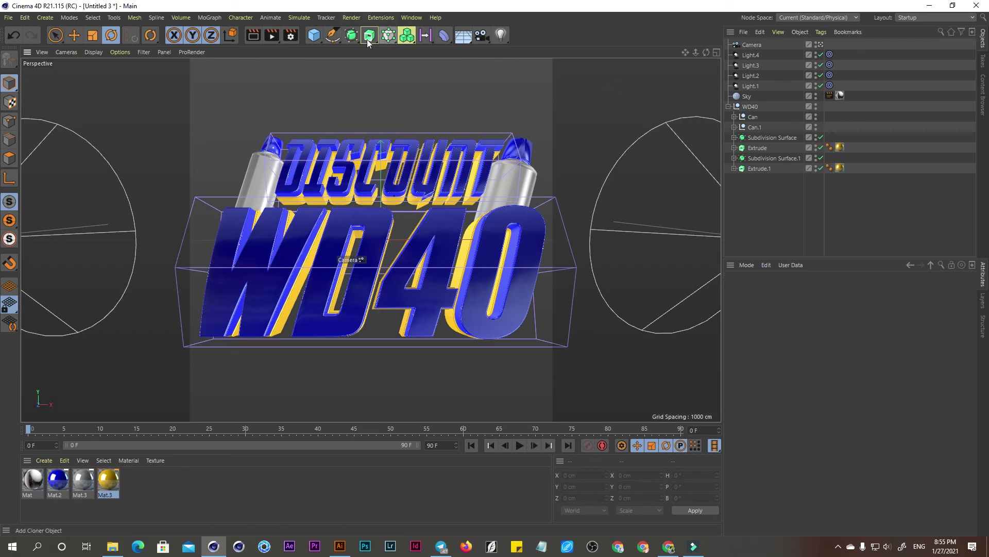
pyautogui.click(291, 35)
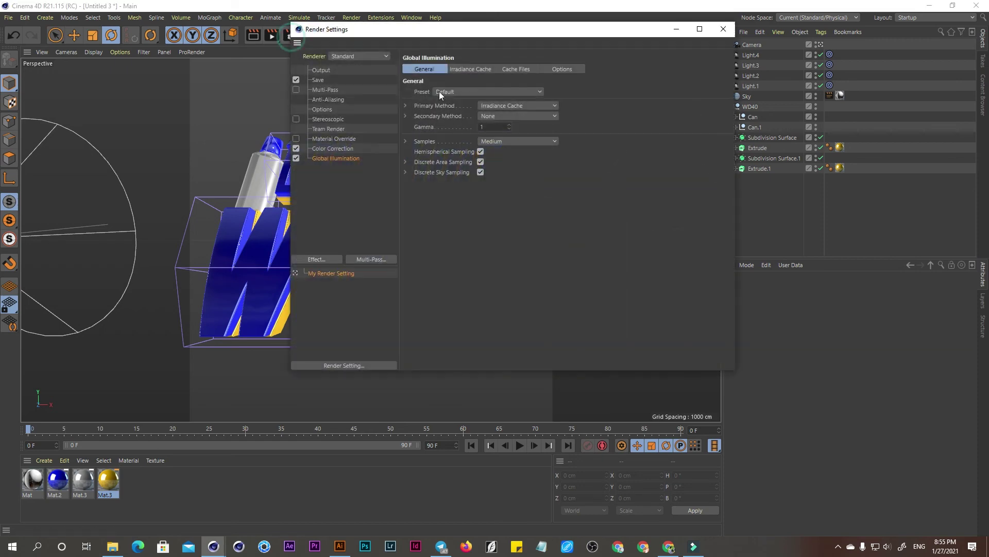
pyautogui.click(318, 80)
pyautogui.click(321, 99)
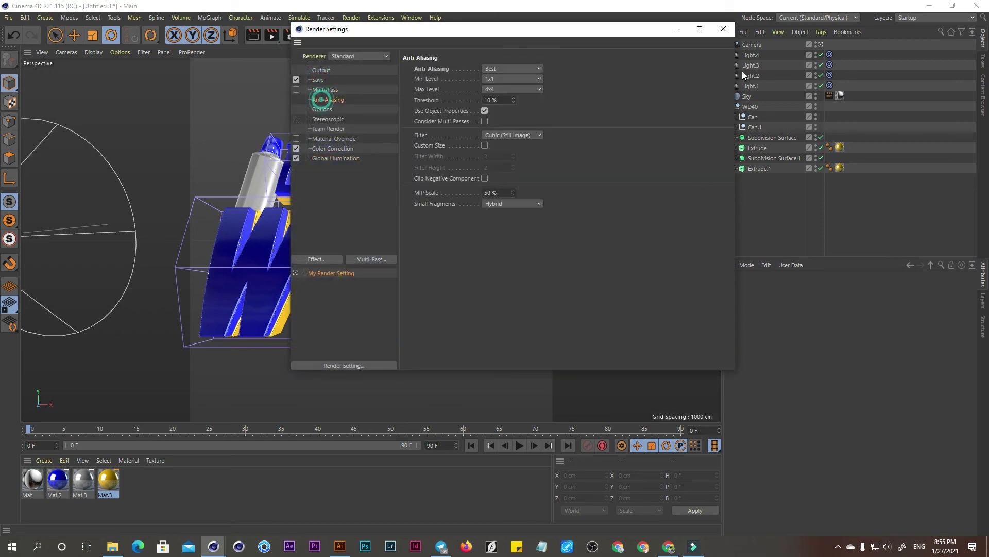
pyautogui.click(724, 29)
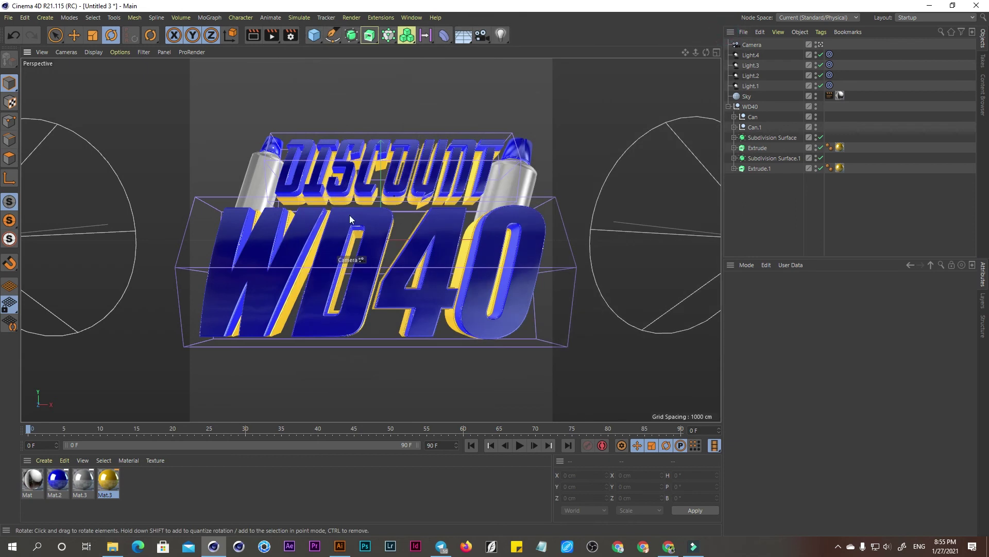
# - Rotate the Sky to heading 105°, pitch 21°, bank -102° to shift reflections
pyautogui.click(729, 106)
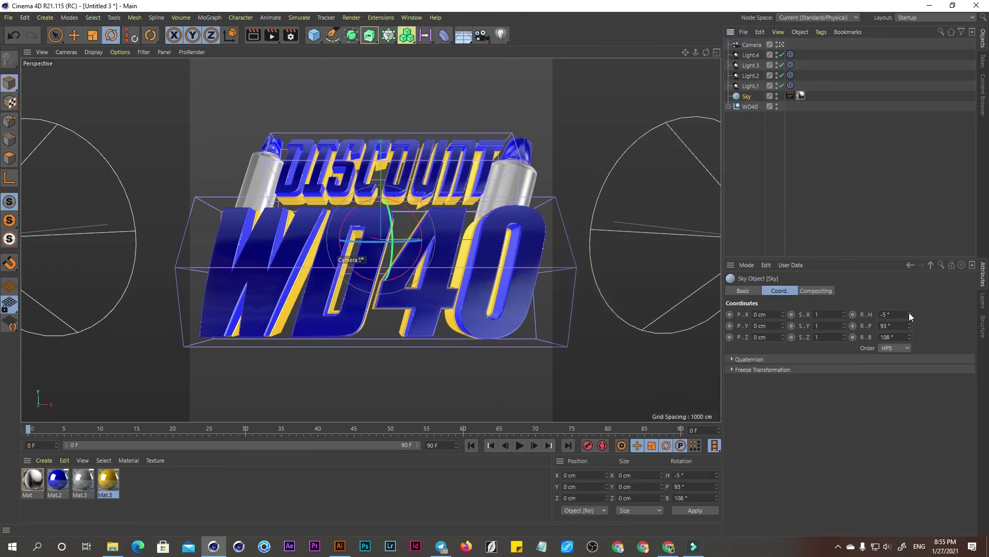
pyautogui.moveTo(909, 316)
pyautogui.mouseDown()
pyautogui.moveTo(909, 289)
pyautogui.moveTo(910, 371)
pyautogui.mouseUp()
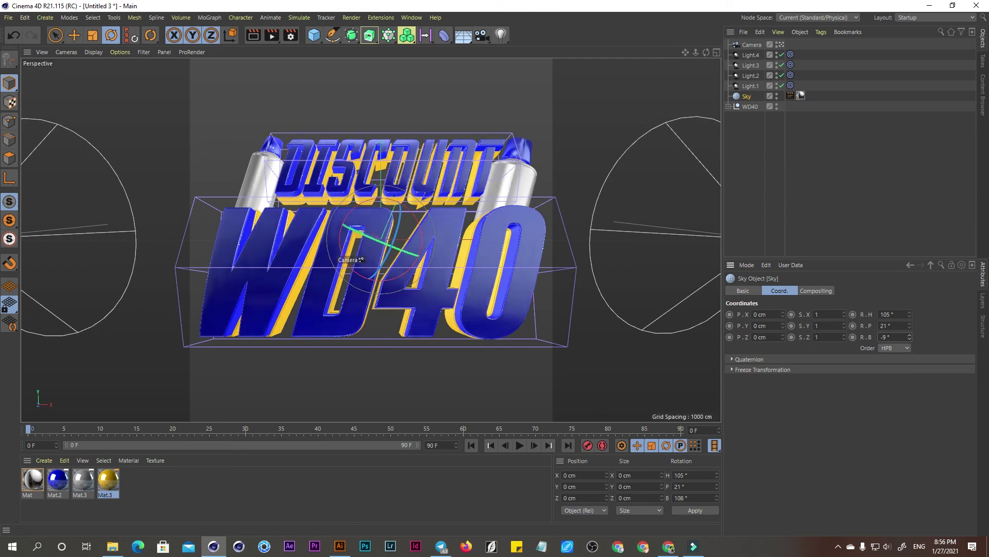
pyautogui.moveTo(909, 336)
pyautogui.mouseDown()
pyautogui.moveTo(909, 360)
pyautogui.moveTo(909, 314)
pyautogui.moveTo(909, 356)
pyautogui.mouseUp()
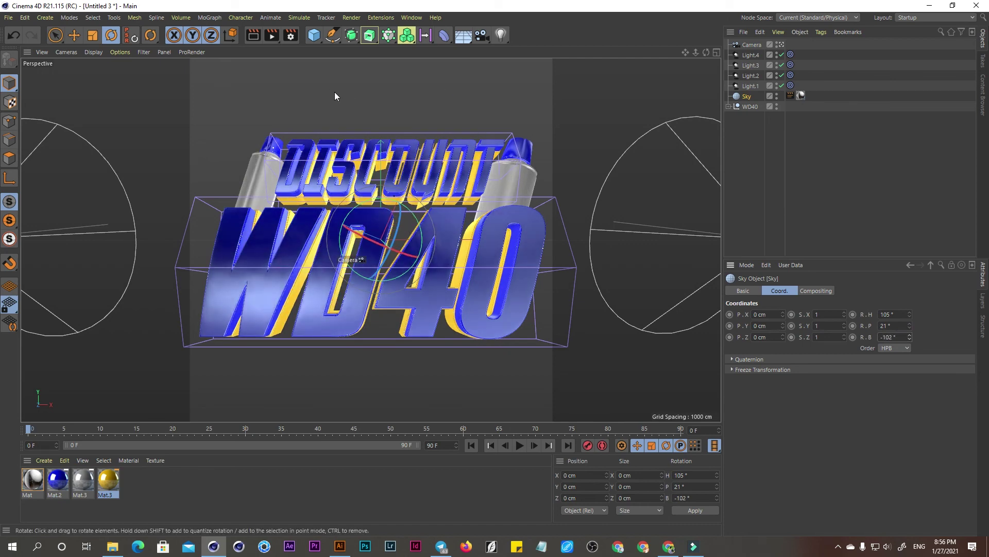
# - Render the scene to the Picture Viewer as WD40.png and enlarge the viewer window
pyautogui.click(271, 35)
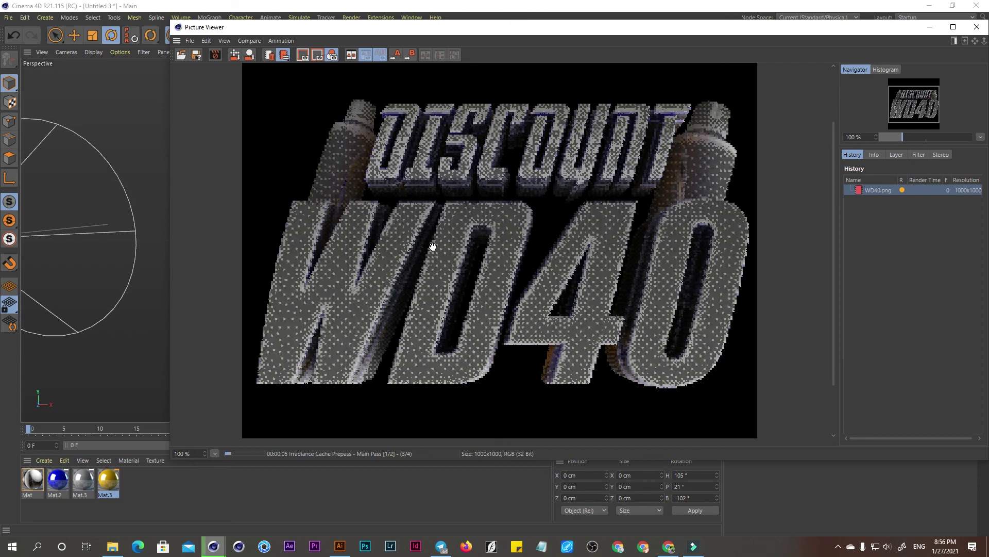
pyautogui.scroll(-5, 433, 247)
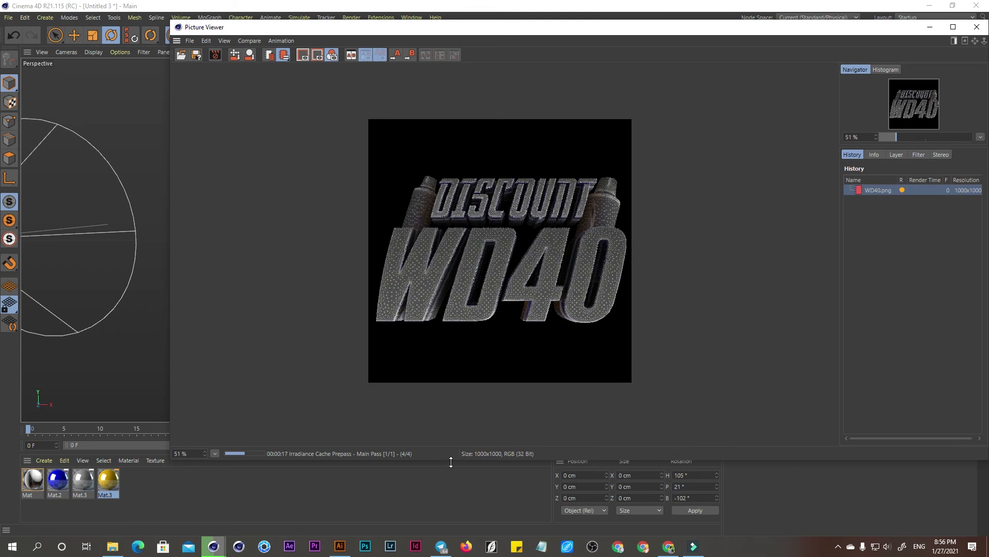
pyautogui.moveTo(451, 462); pyautogui.dragTo(449, 495)
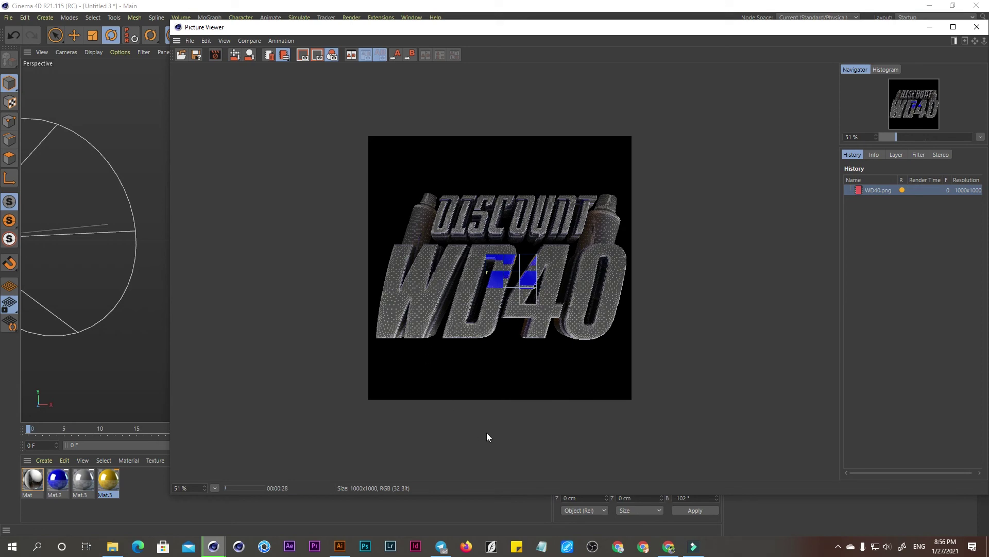
# - Search Pngtree for 'KHMER' images from the pngtree.com home page
pyautogui.click(669, 547)
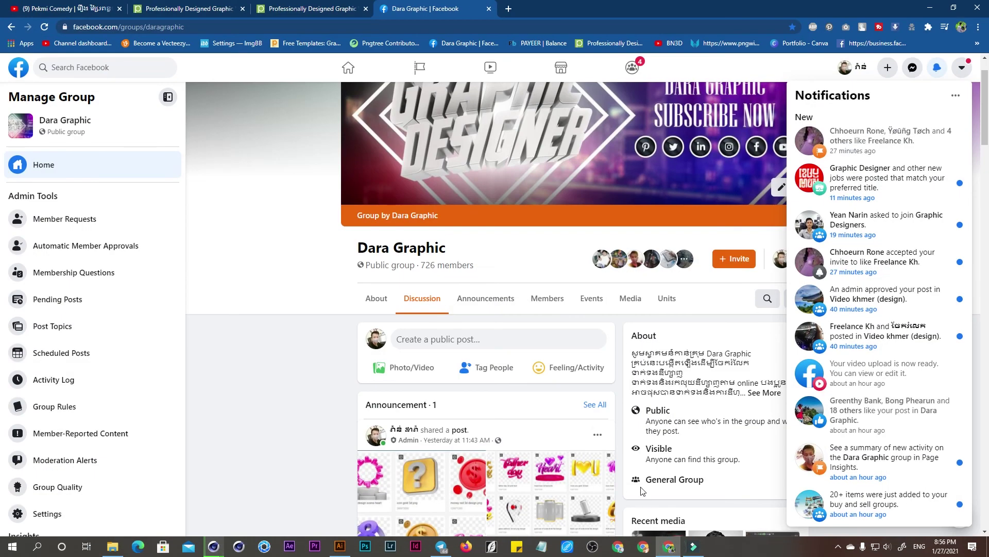
pyautogui.click(313, 8)
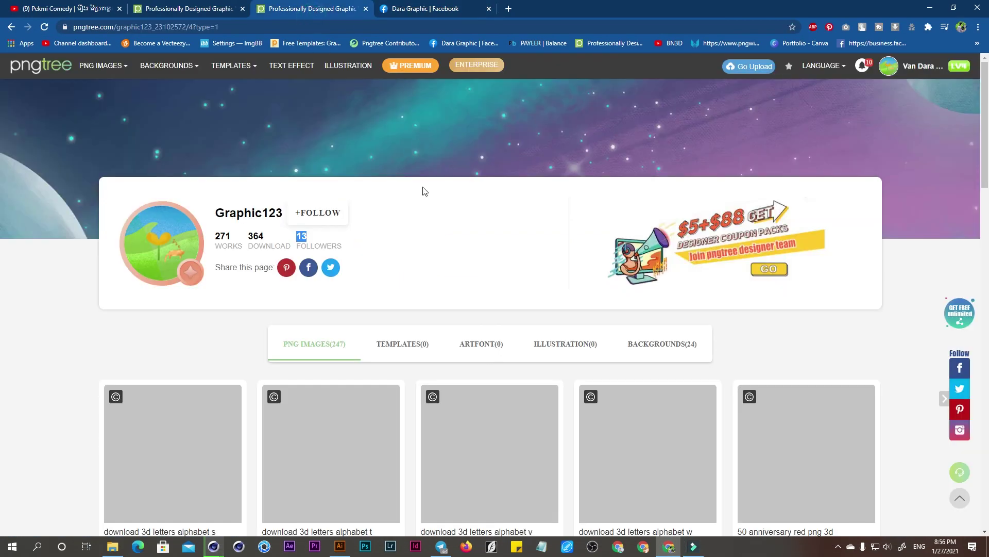
pyautogui.click(446, 230)
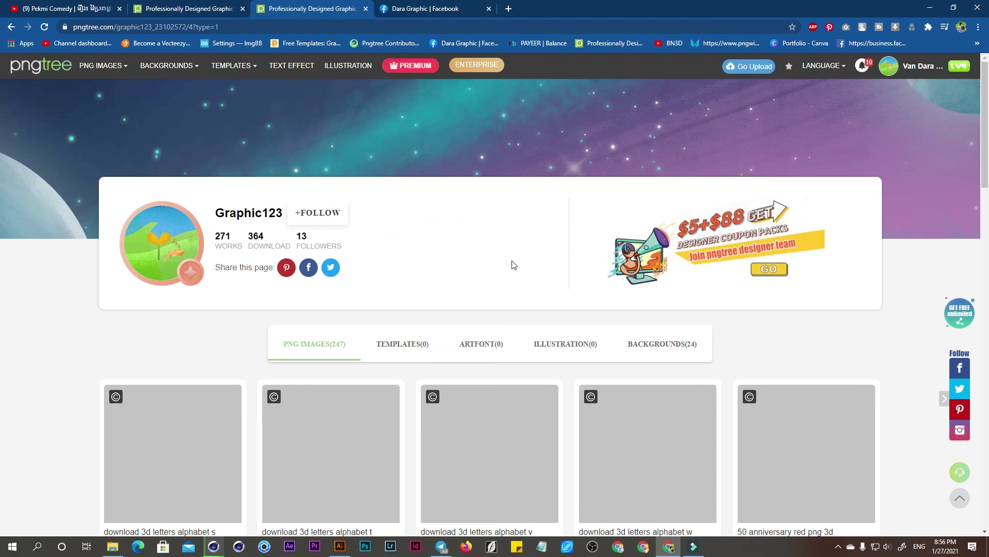
pyautogui.click(42, 68)
pyautogui.moveTo(298, 116)
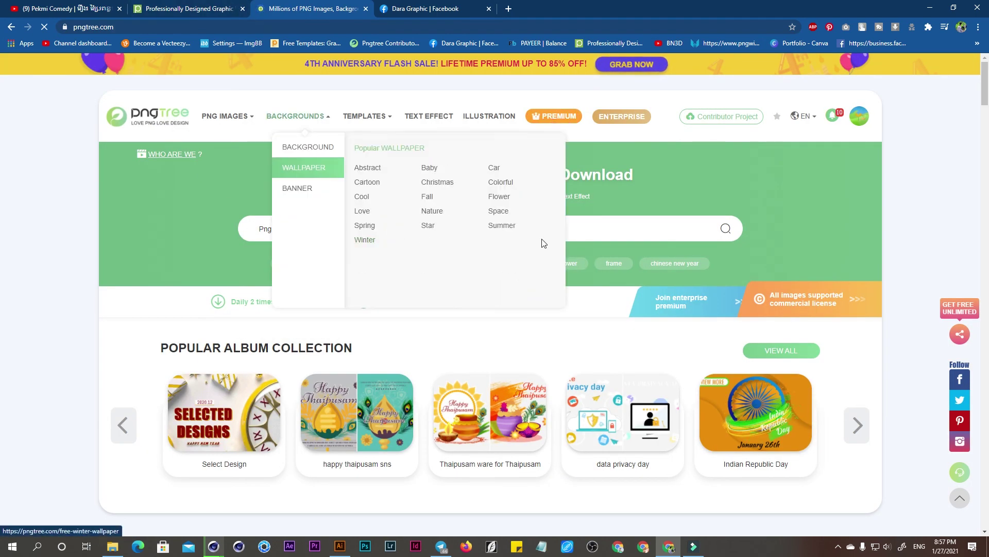
pyautogui.click(593, 225)
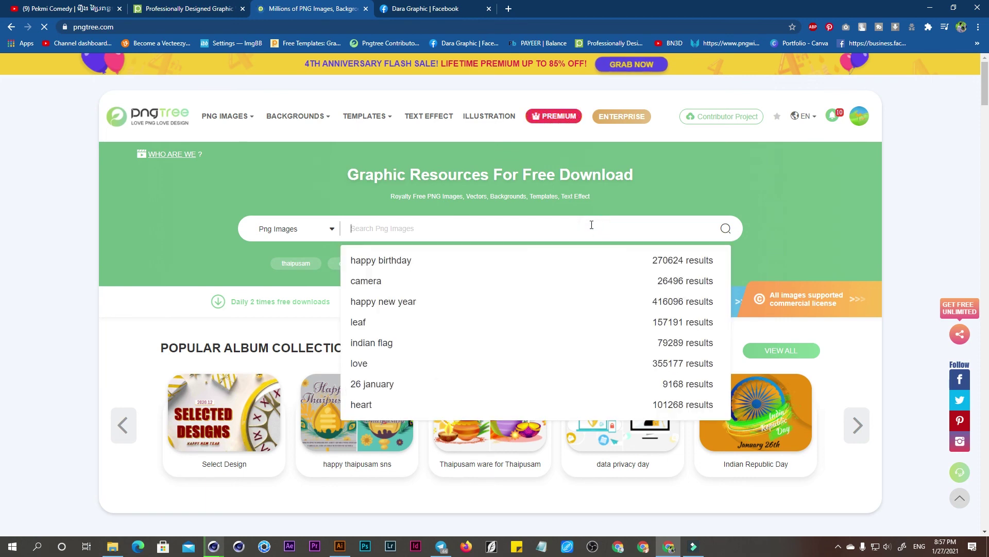
pyautogui.write('KHMER')
pyautogui.press('Return')
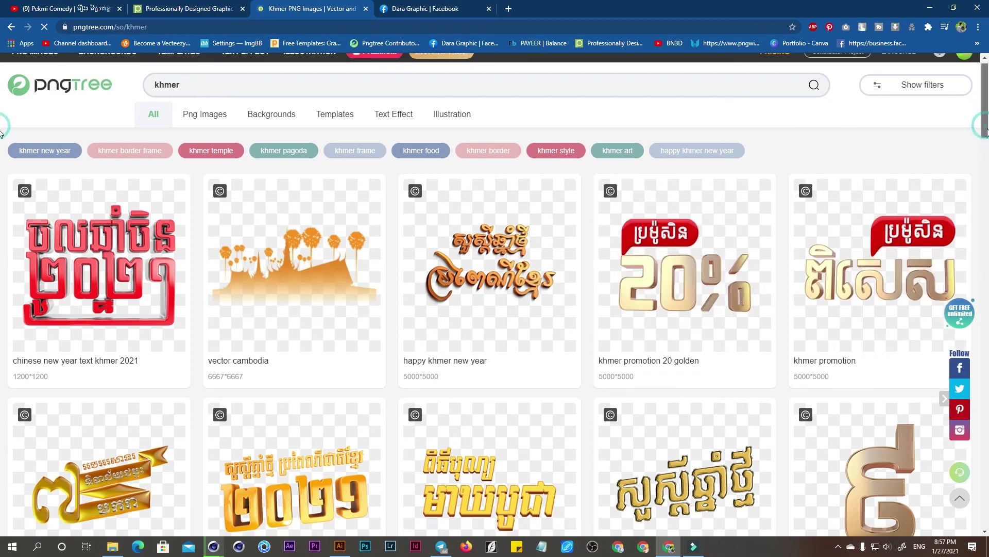
# - Browse the khmer results and open the Chinese New Year Text Khmer 2021 image
pyautogui.scroll(-2, 1, 168)
pyautogui.moveTo(986, 149); pyautogui.dragTo(985, 264)
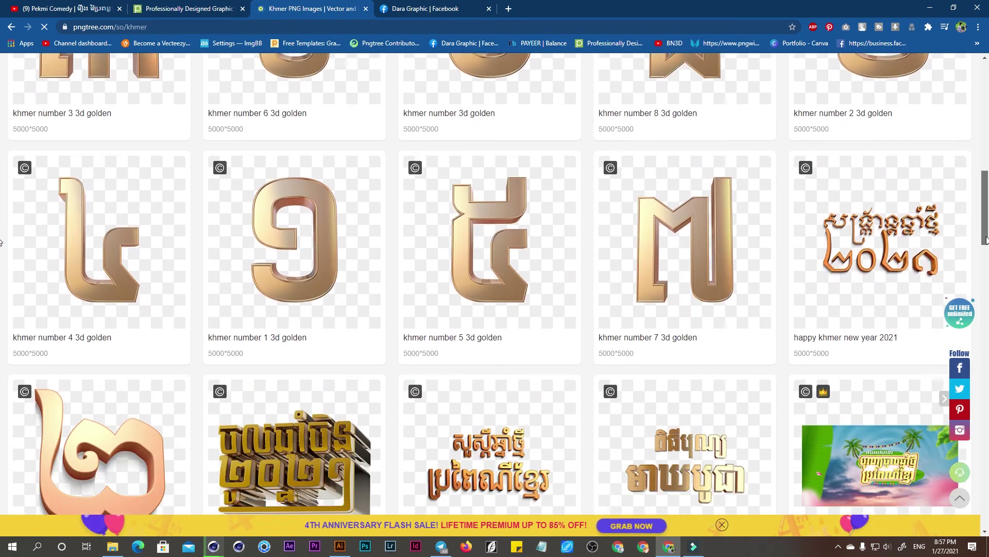
pyautogui.scroll(-1, 985, 264)
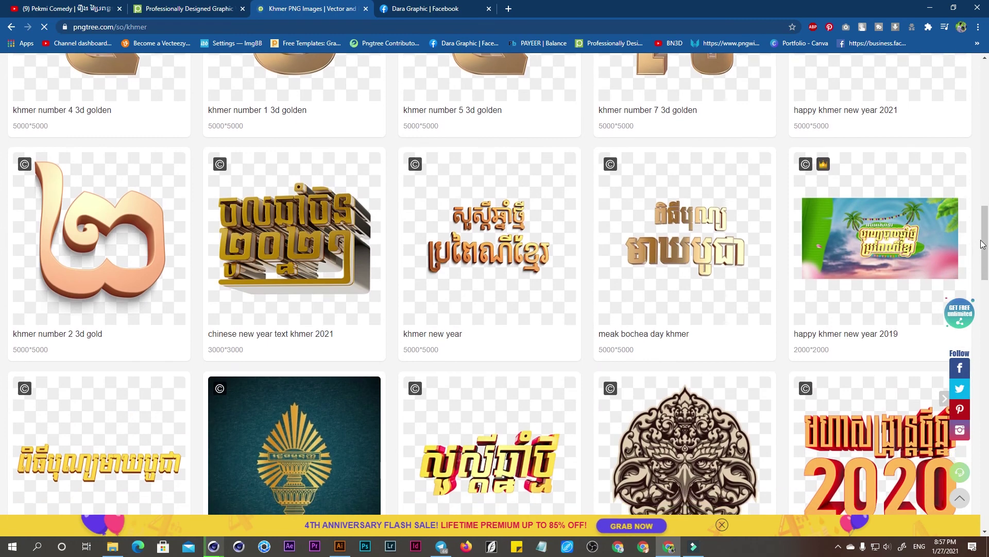
pyautogui.moveTo(986, 236); pyautogui.dragTo(987, 294)
pyautogui.moveTo(988, 316)
pyautogui.mouseDown()
pyautogui.moveTo(980, 370)
pyautogui.moveTo(987, 77)
pyautogui.mouseUp()
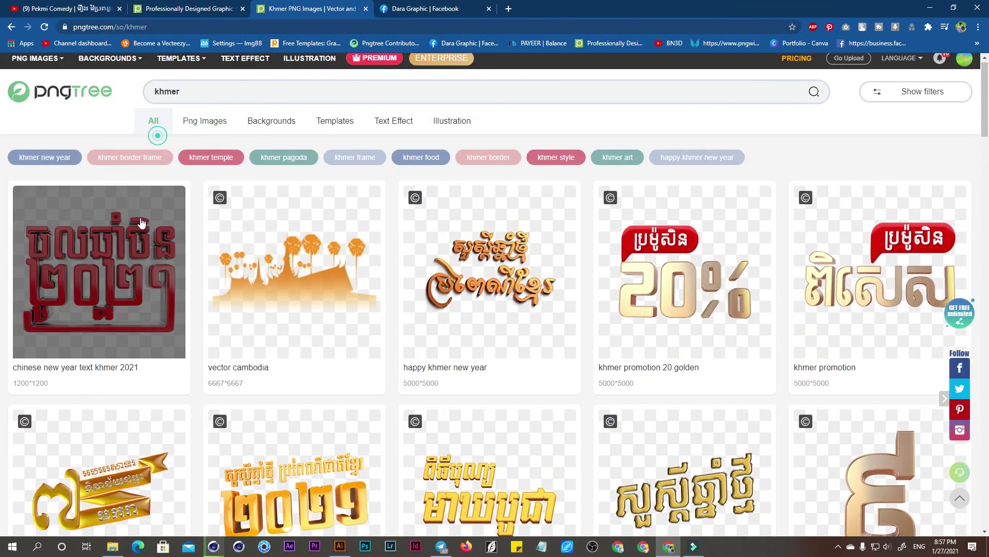
pyautogui.click(98, 258)
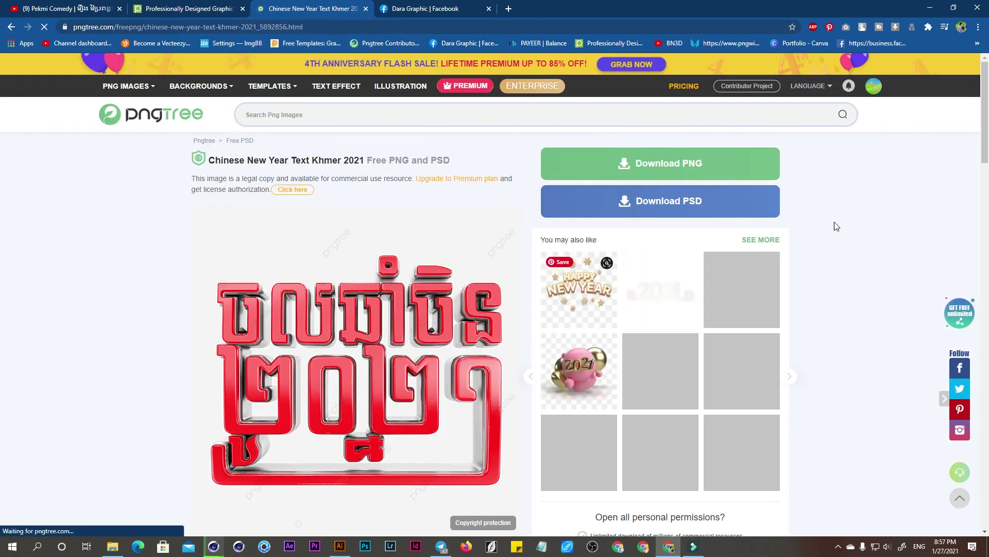
# - Browse the image designer's profile gallery, then return to the Cinema 4D render
pyautogui.moveTo(987, 134); pyautogui.dragTo(988, 165)
pyautogui.scroll(-3, 2, 166)
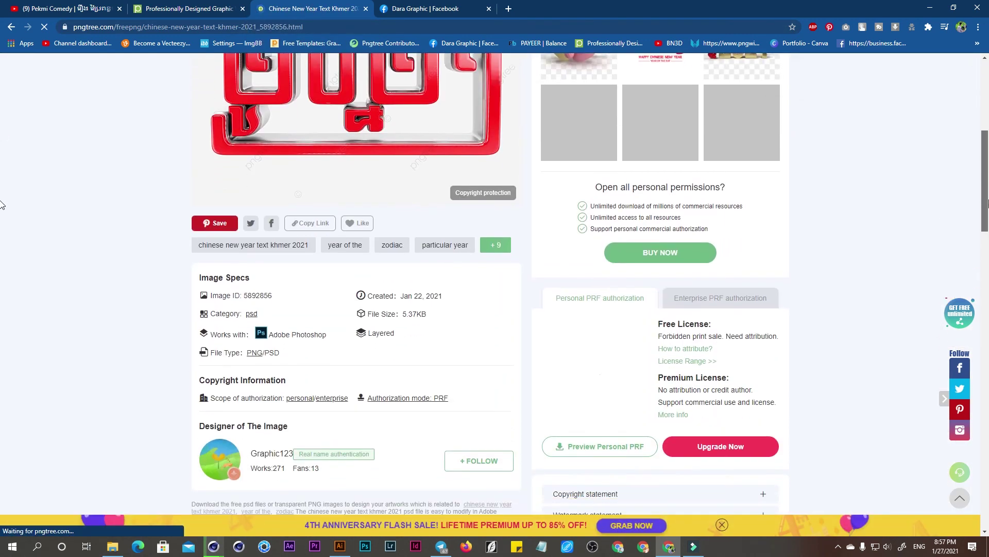
pyautogui.scroll(-3, 5, 222)
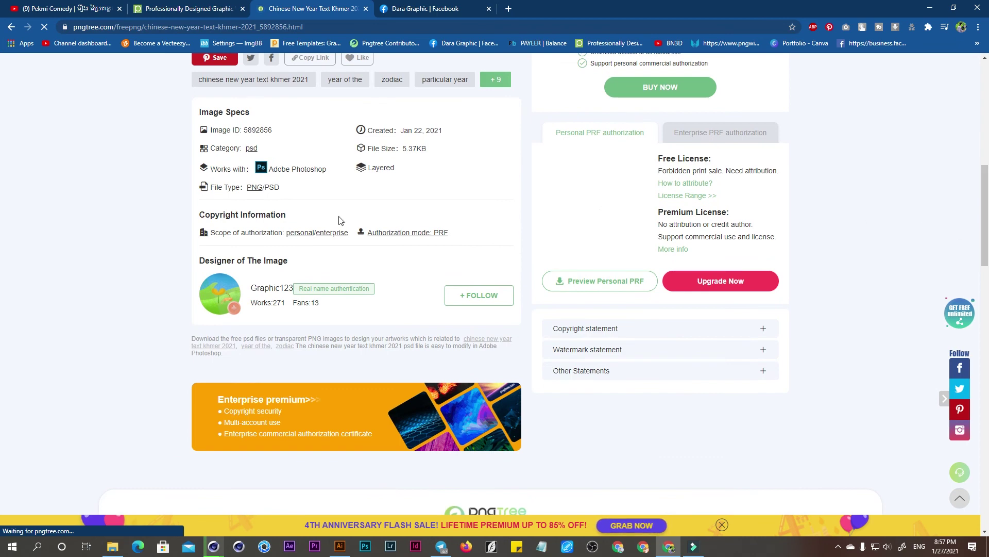
pyautogui.click(272, 291)
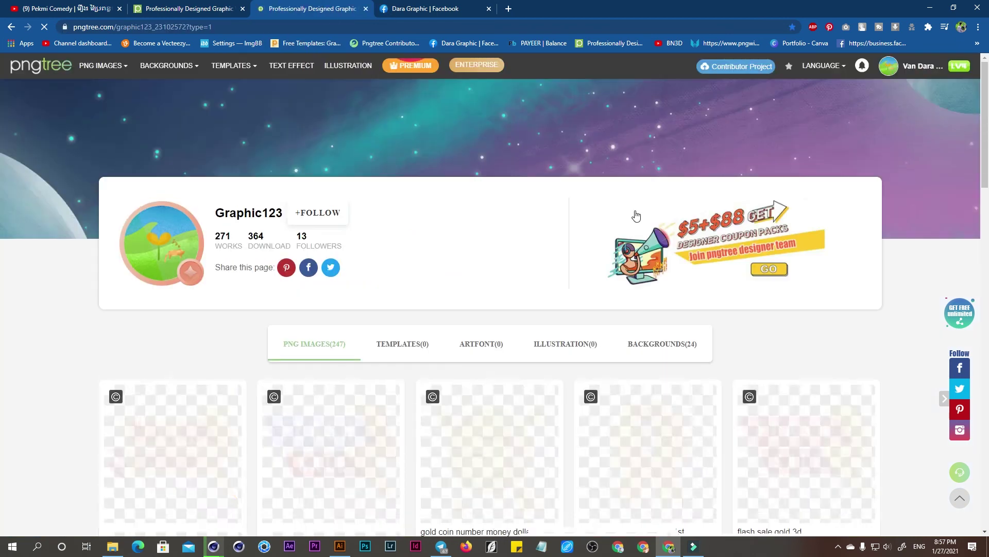
pyautogui.scroll(-3, 979, 155)
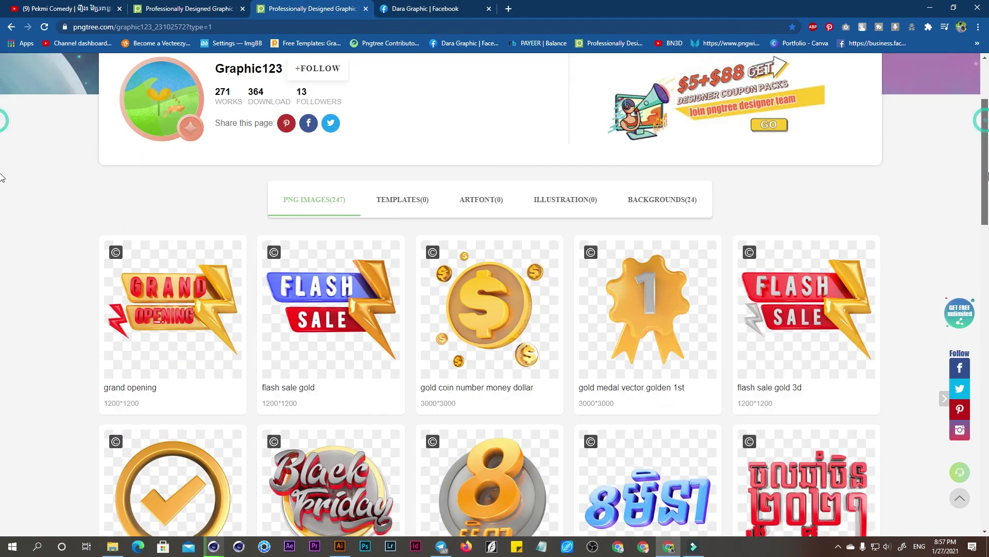
pyautogui.scroll(-9, 951, 220)
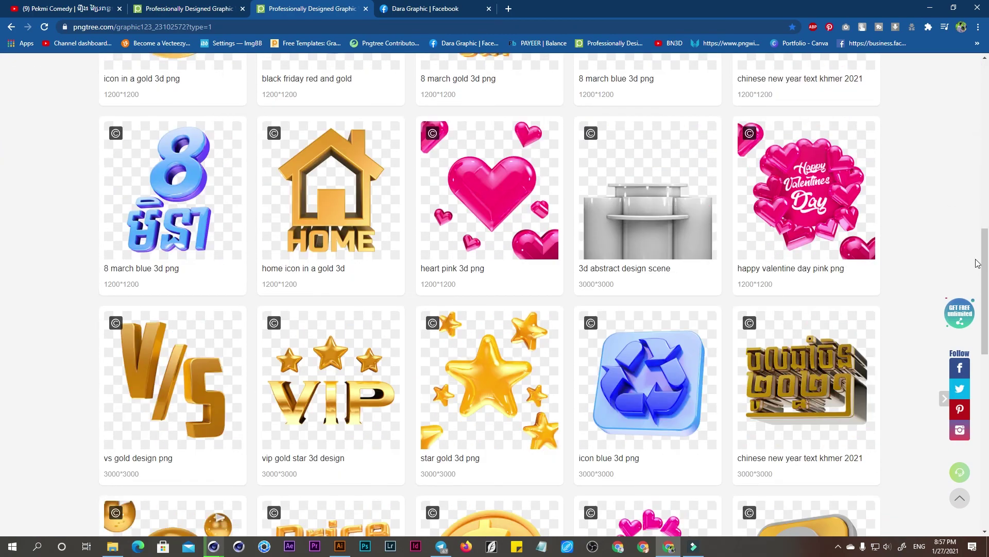
pyautogui.moveTo(984, 260); pyautogui.dragTo(985, 408)
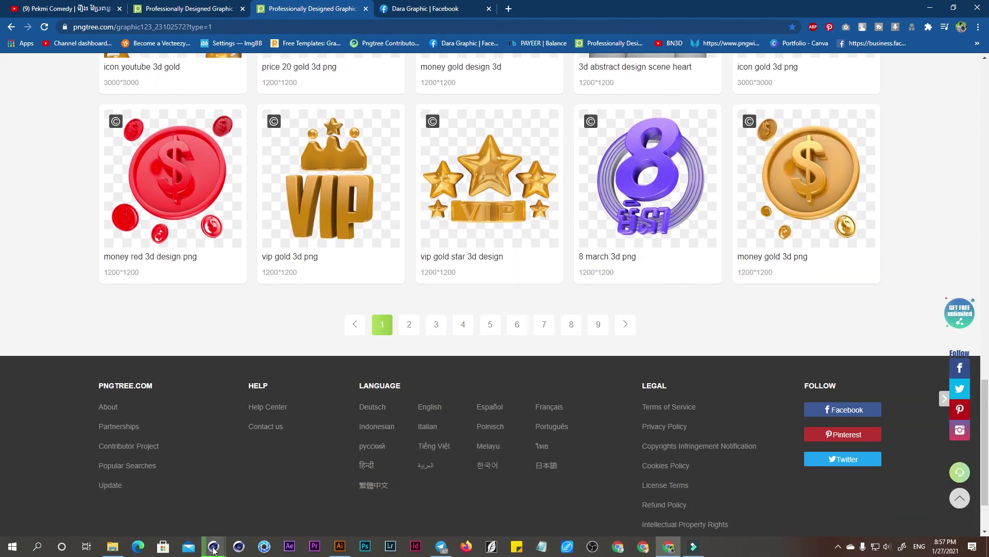
pyautogui.moveTo(214, 547)
pyautogui.click(265, 504)
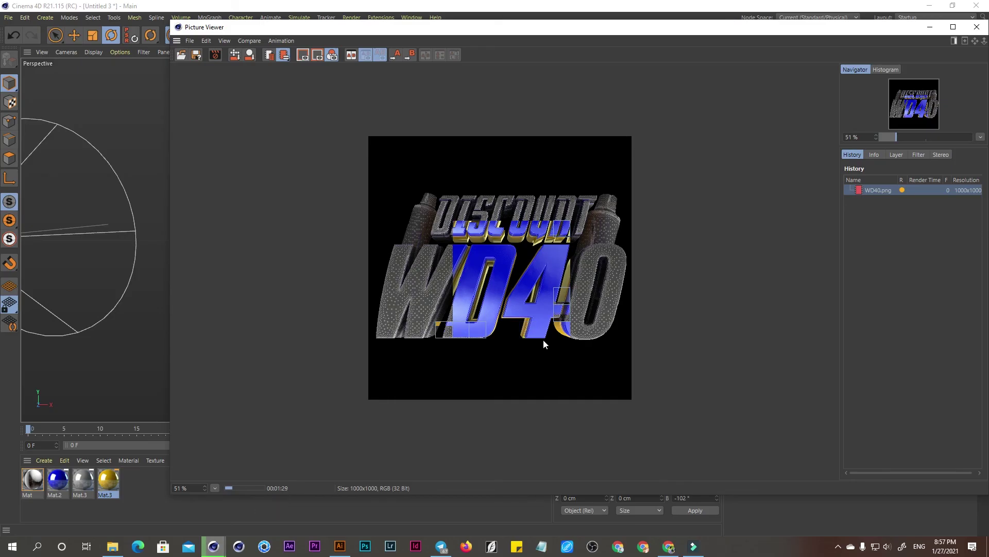